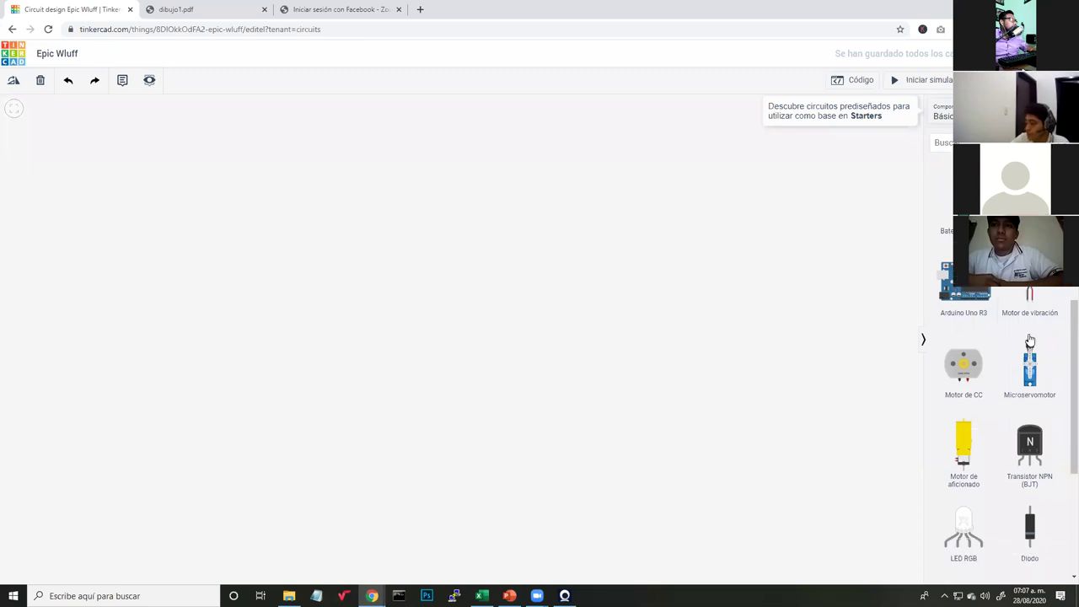
Browse the complete component library from input parts to power sources, breadboards and microcontrollers, and return to the basic components.
{"action": "scroll", "coordinate": [984, 347], "scroll_direction": "up", "scroll_amount": 10}
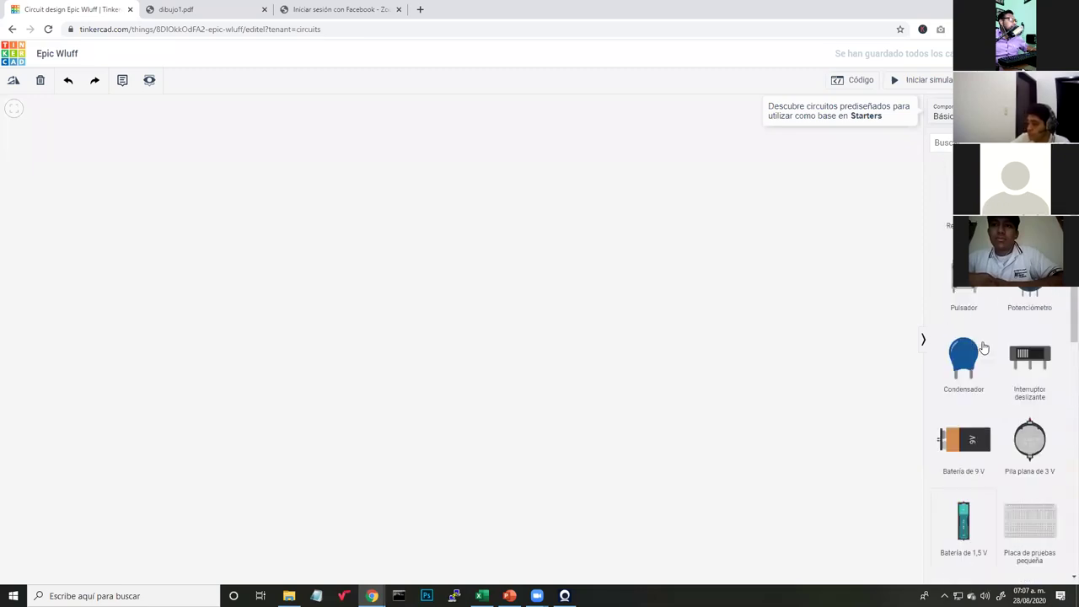
{"action": "left_click", "coordinate": [940, 115]}
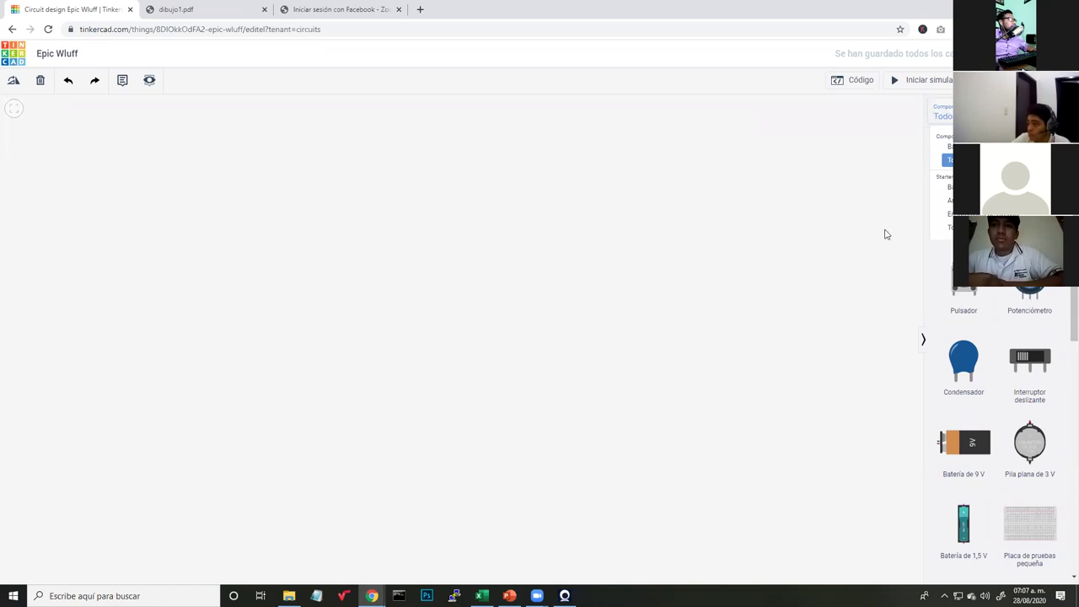
{"action": "scroll", "coordinate": [1028, 339], "scroll_direction": "down", "scroll_amount": 3}
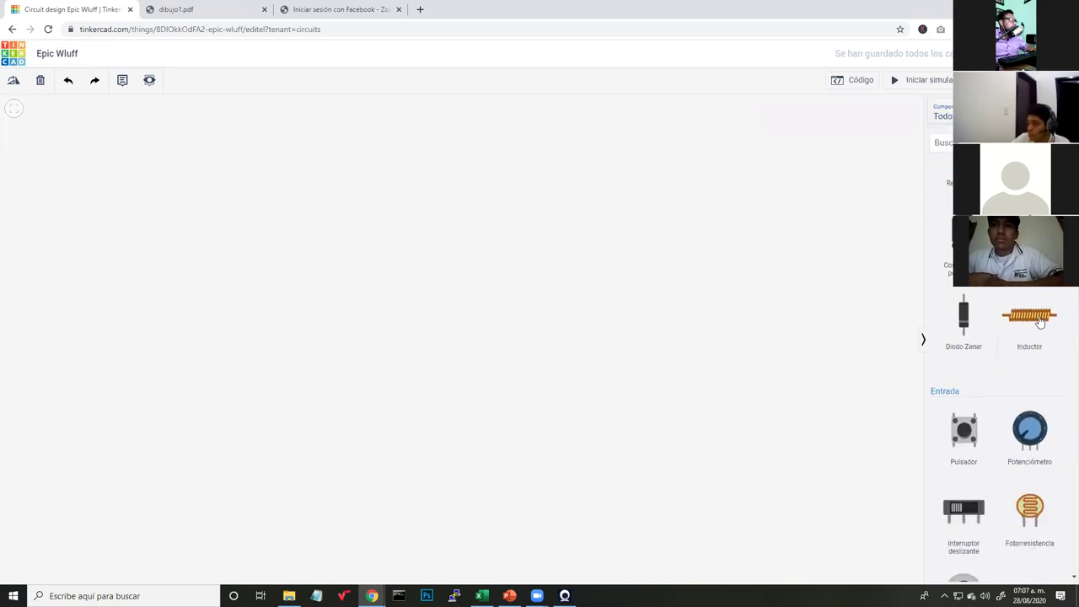
{"action": "scroll", "coordinate": [1011, 337], "scroll_direction": "down", "scroll_amount": 5}
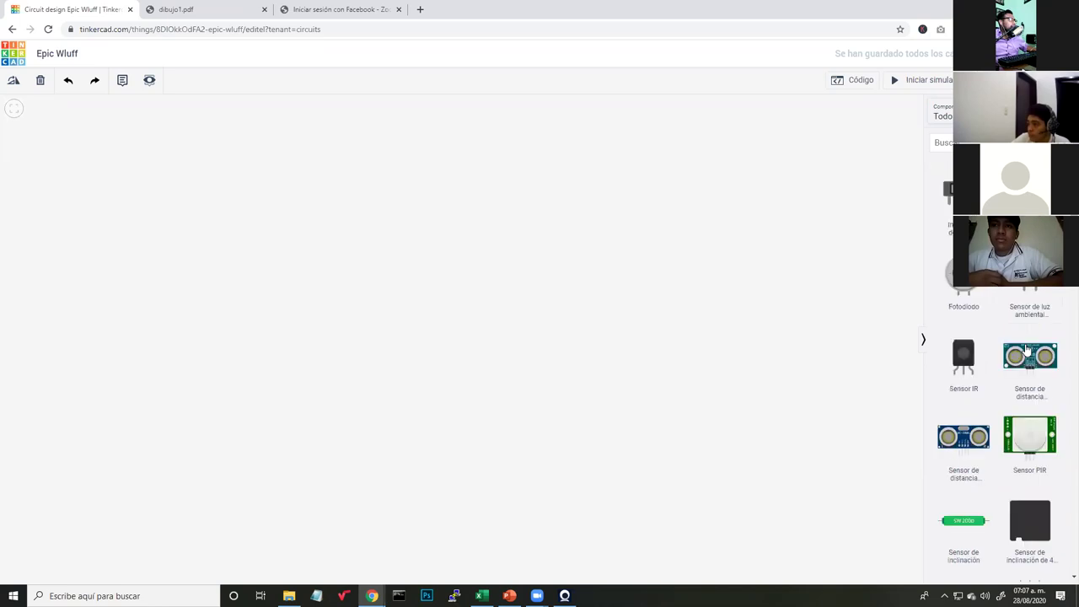
{"action": "scroll", "coordinate": [969, 337], "scroll_direction": "down", "scroll_amount": 4}
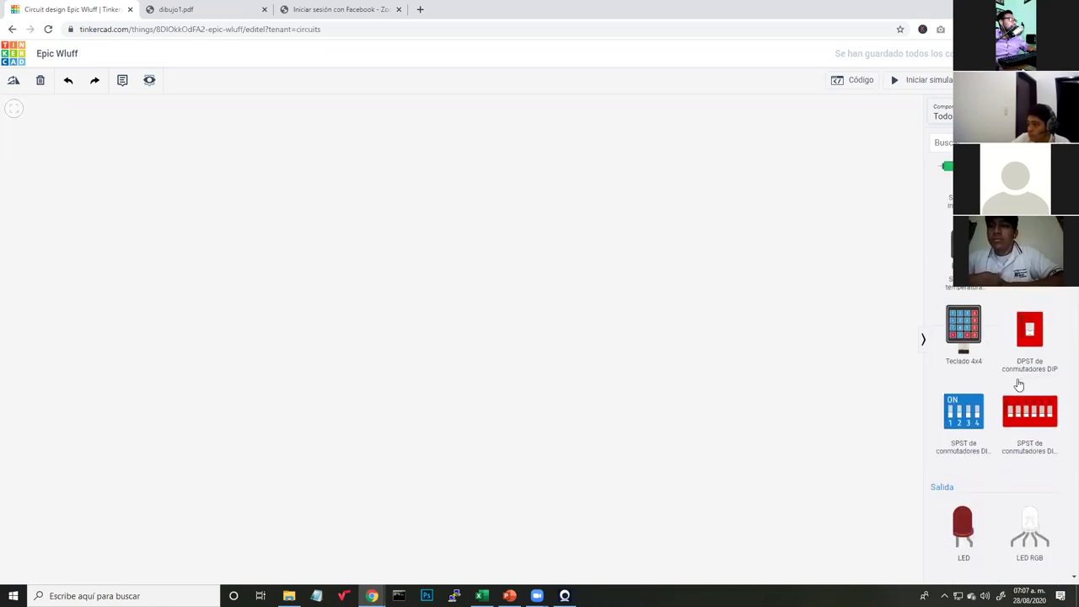
{"action": "scroll", "coordinate": [982, 354], "scroll_direction": "down", "scroll_amount": 5}
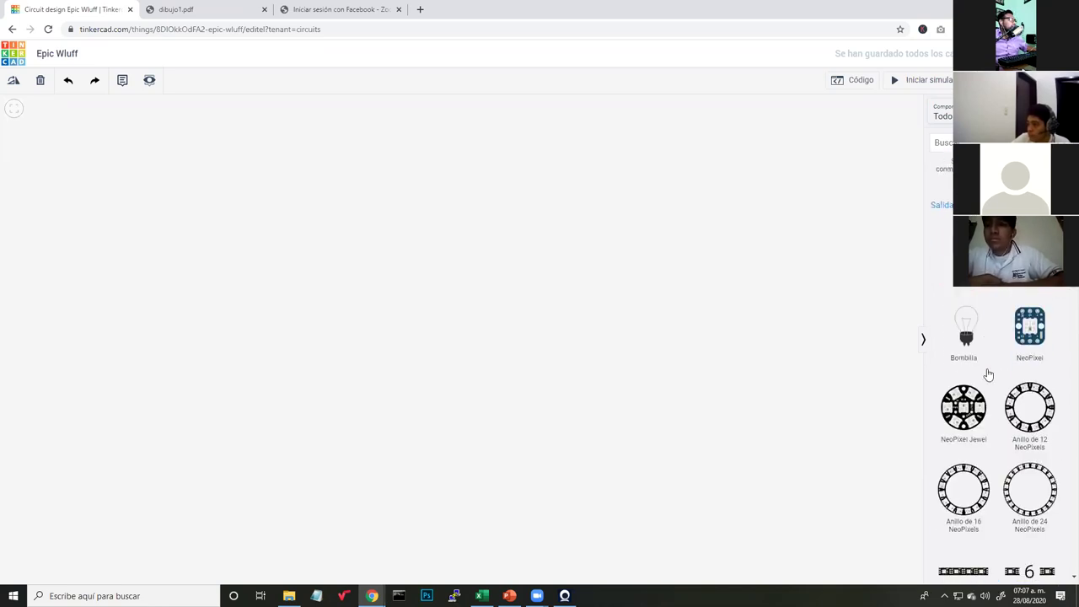
{"action": "scroll", "coordinate": [990, 374], "scroll_direction": "down", "scroll_amount": 12}
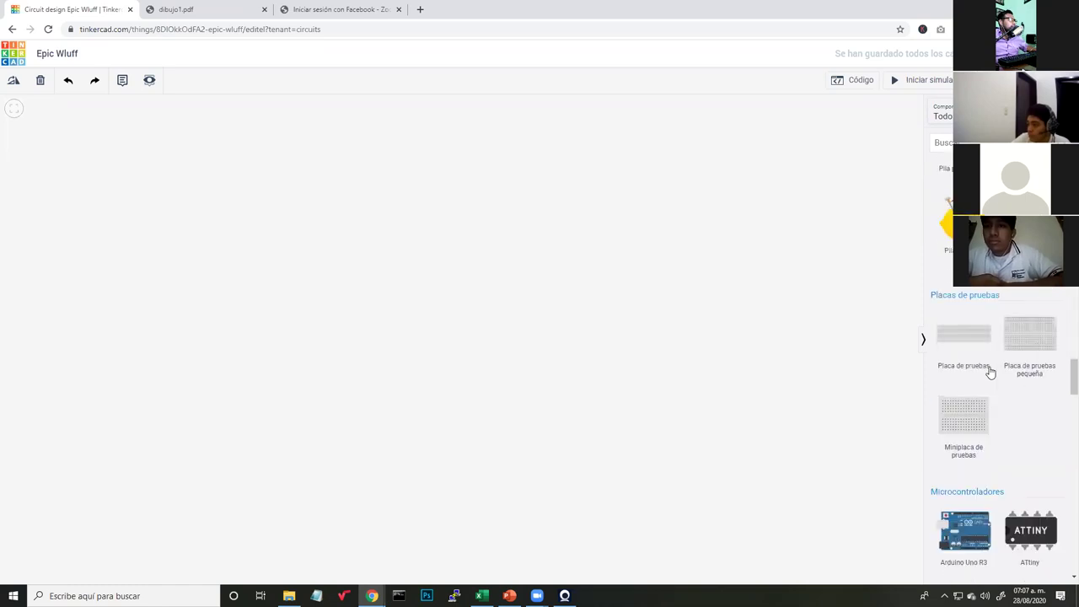
{"action": "scroll", "coordinate": [991, 371], "scroll_direction": "up", "scroll_amount": 1}
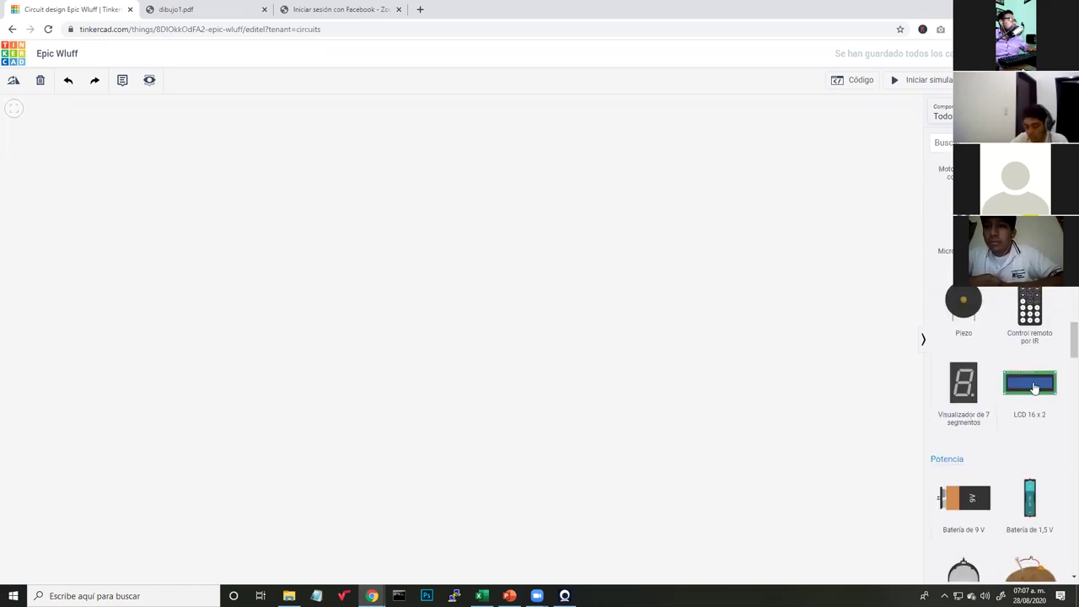
{"action": "scroll", "coordinate": [986, 405], "scroll_direction": "up", "scroll_amount": 15}
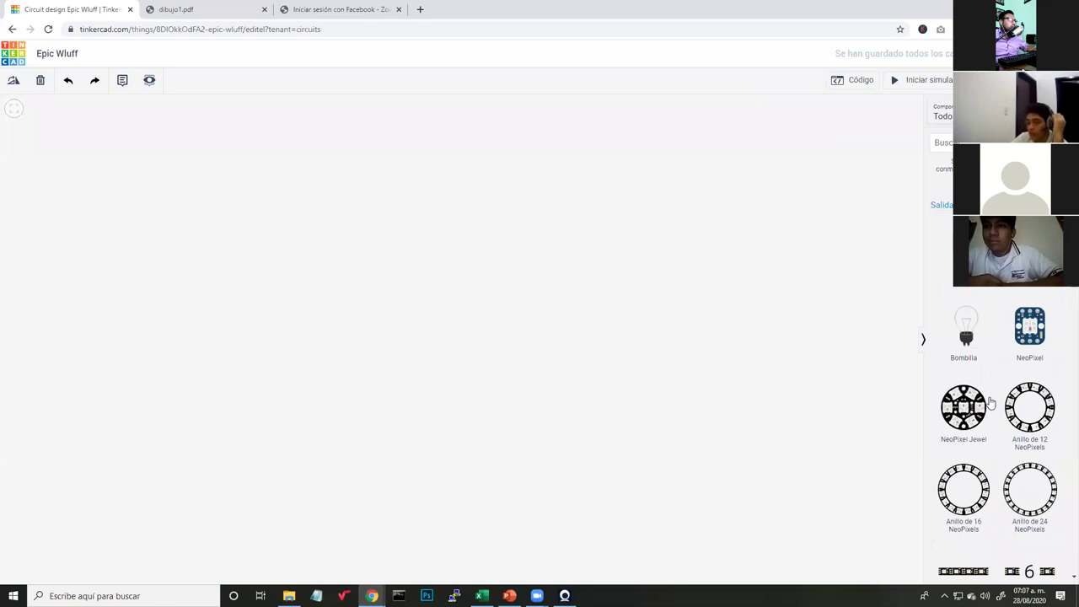
{"action": "scroll", "coordinate": [1017, 382], "scroll_direction": "up", "scroll_amount": 5}
{"action": "left_click", "coordinate": [961, 116]}
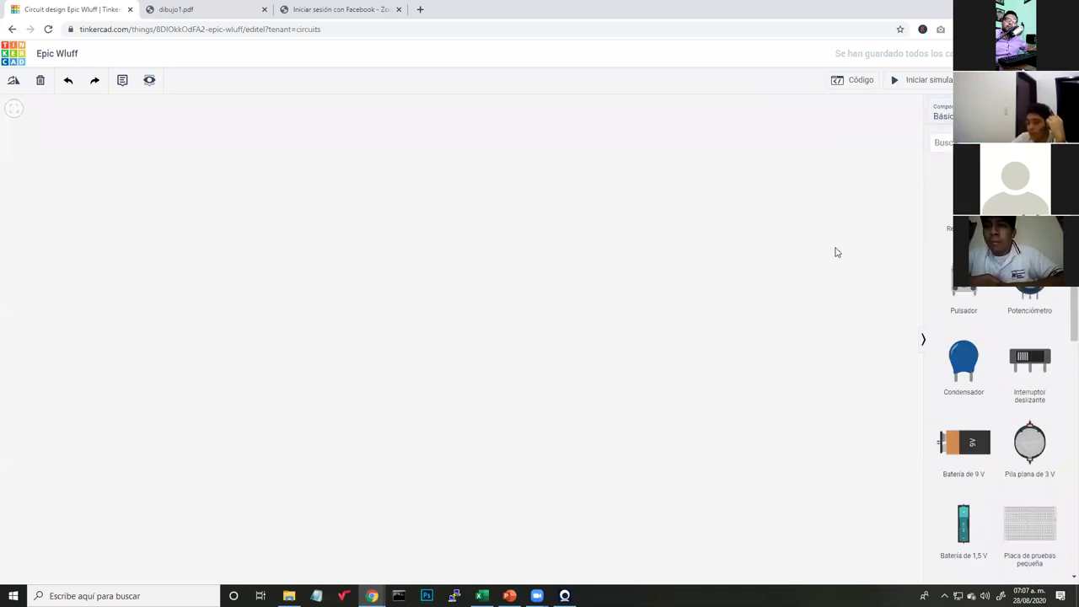
Place an Arduino Uno R3 board from the basic components on the empty work area.
{"action": "scroll", "coordinate": [973, 355], "scroll_direction": "down", "scroll_amount": 3}
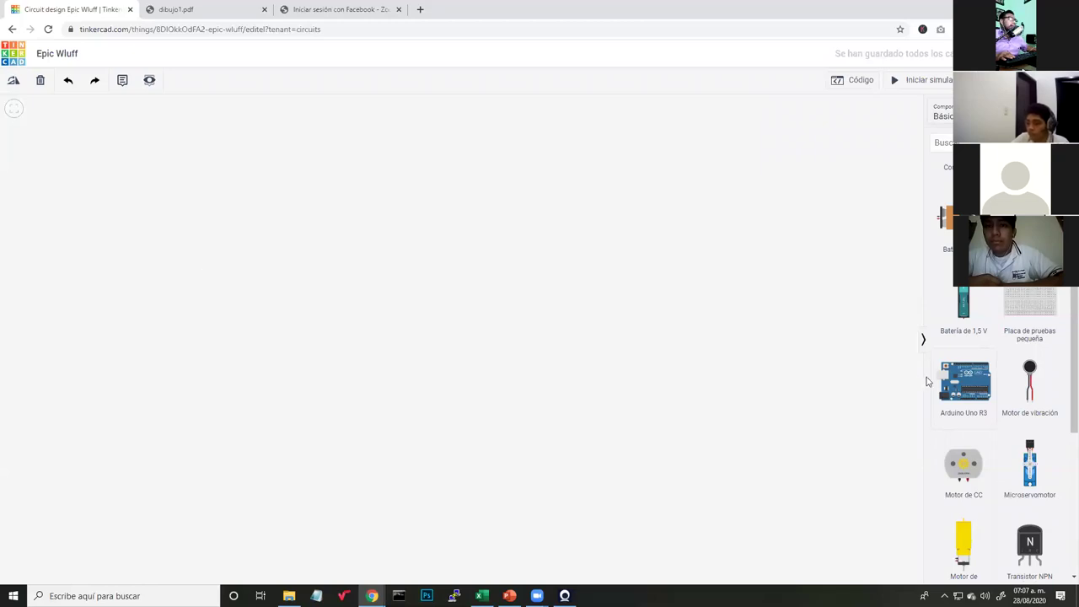
{"action": "left_click", "coordinate": [291, 269]}
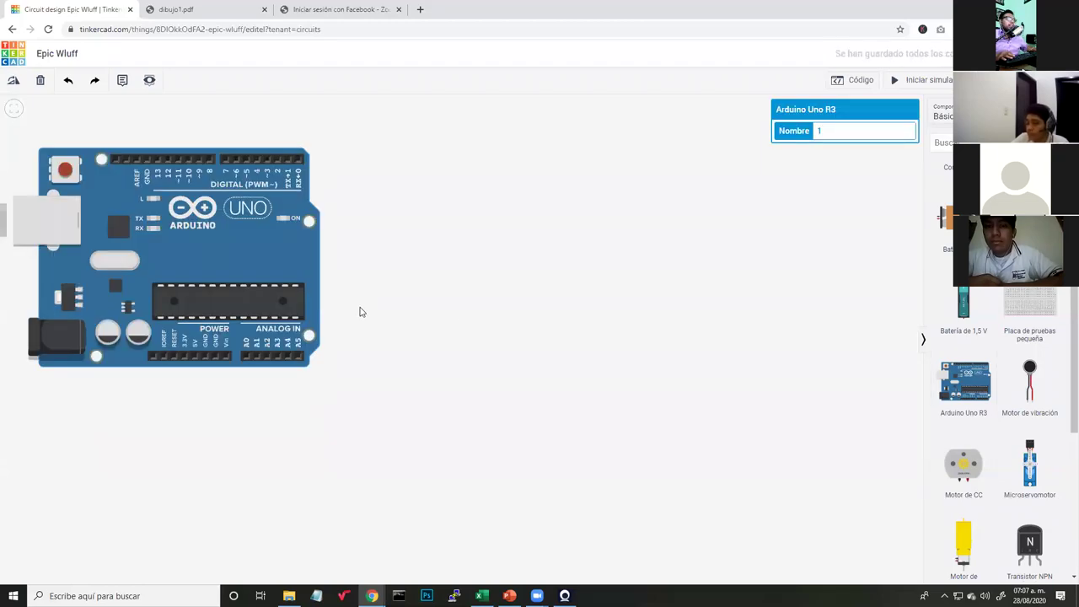
{"action": "scroll", "coordinate": [358, 303], "scroll_direction": "down", "scroll_amount": 1}
{"action": "scroll", "coordinate": [333, 327], "scroll_direction": "down", "scroll_amount": 1}
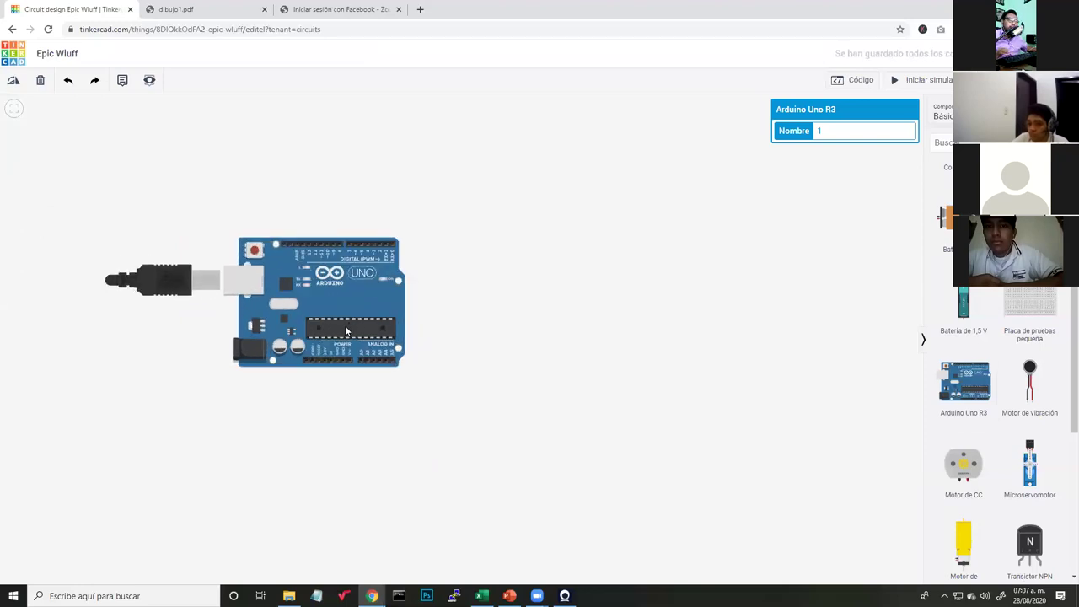
{"action": "scroll", "coordinate": [335, 310], "scroll_direction": "down", "scroll_amount": 2}
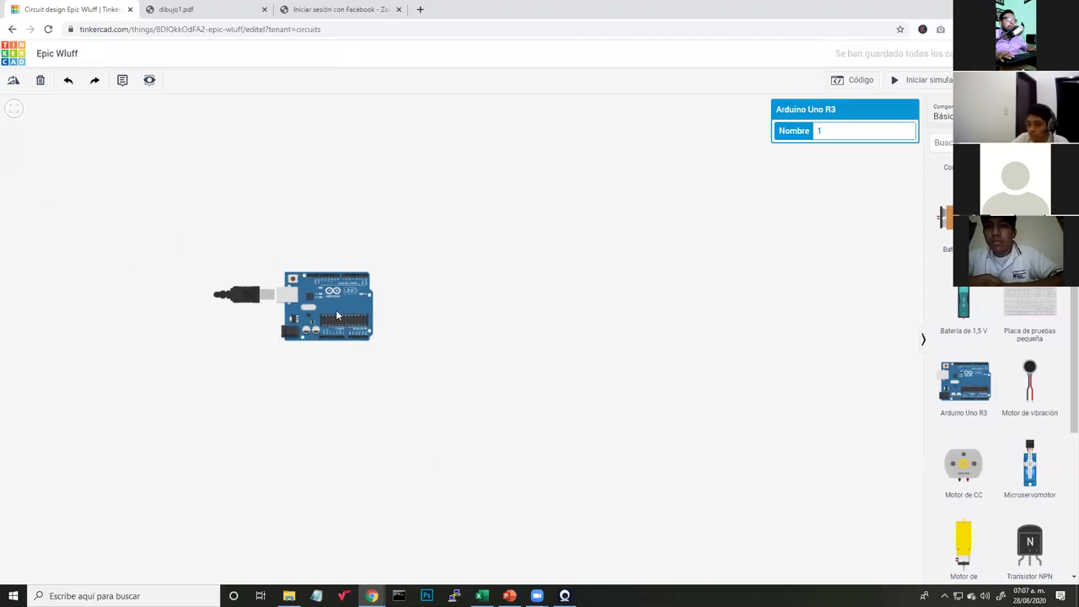
{"action": "scroll", "coordinate": [335, 309], "scroll_direction": "up", "scroll_amount": 6}
{"action": "scroll", "coordinate": [335, 310], "scroll_direction": "down", "scroll_amount": 4}
{"action": "scroll", "coordinate": [336, 310], "scroll_direction": "up", "scroll_amount": 3}
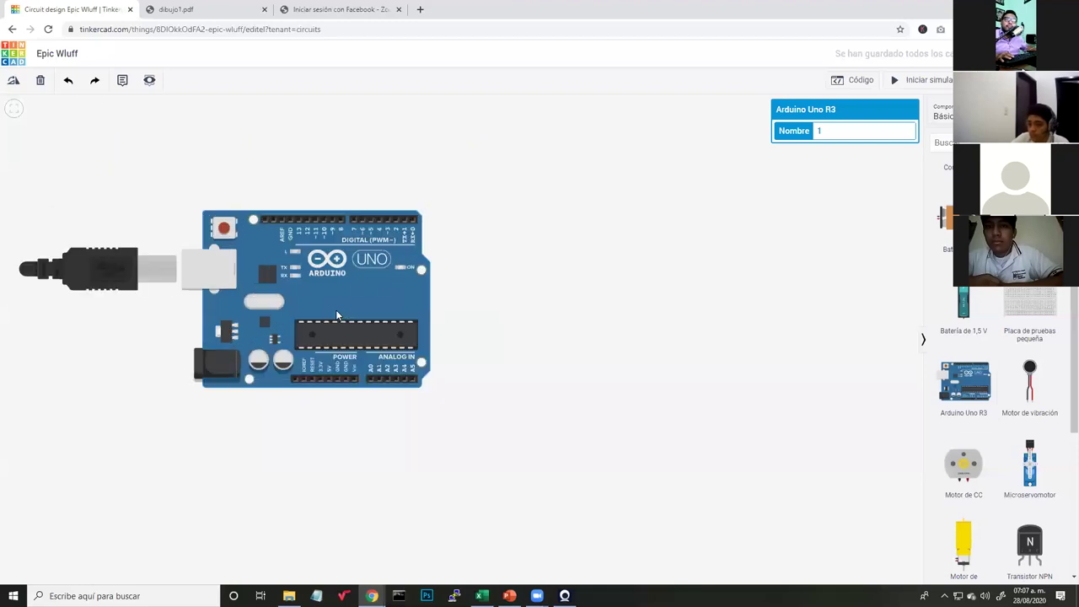
{"action": "scroll", "coordinate": [335, 312], "scroll_direction": "down", "scroll_amount": 2}
{"action": "scroll", "coordinate": [335, 311], "scroll_direction": "up", "scroll_amount": 2}
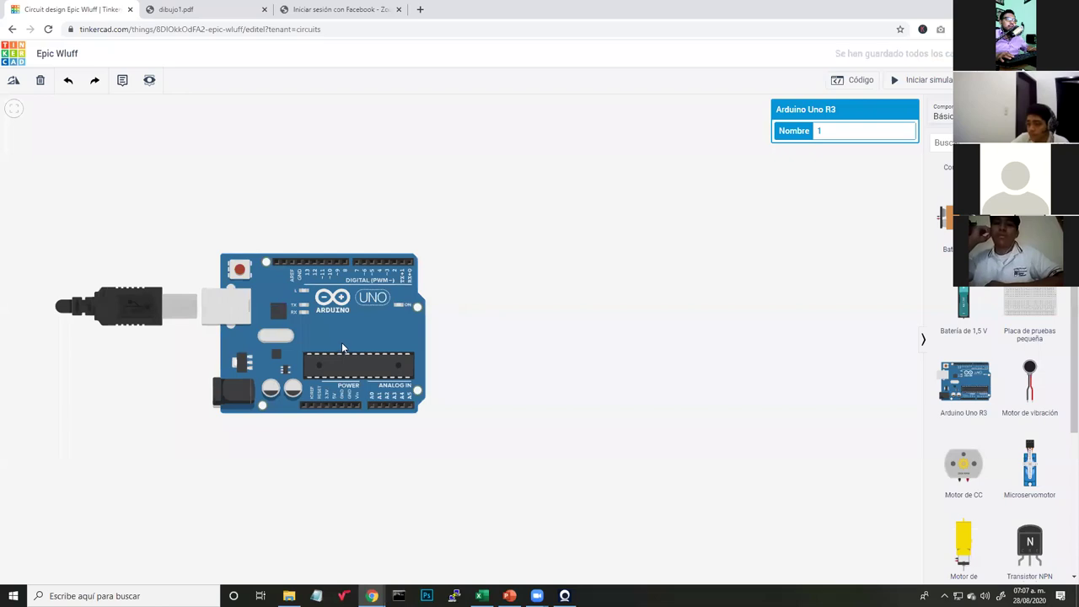
{"action": "left_click", "coordinate": [445, 346]}
Place a red LED on the work area, above and to the right of the Arduino board.
{"action": "scroll", "coordinate": [1018, 316], "scroll_direction": "down", "scroll_amount": 5}
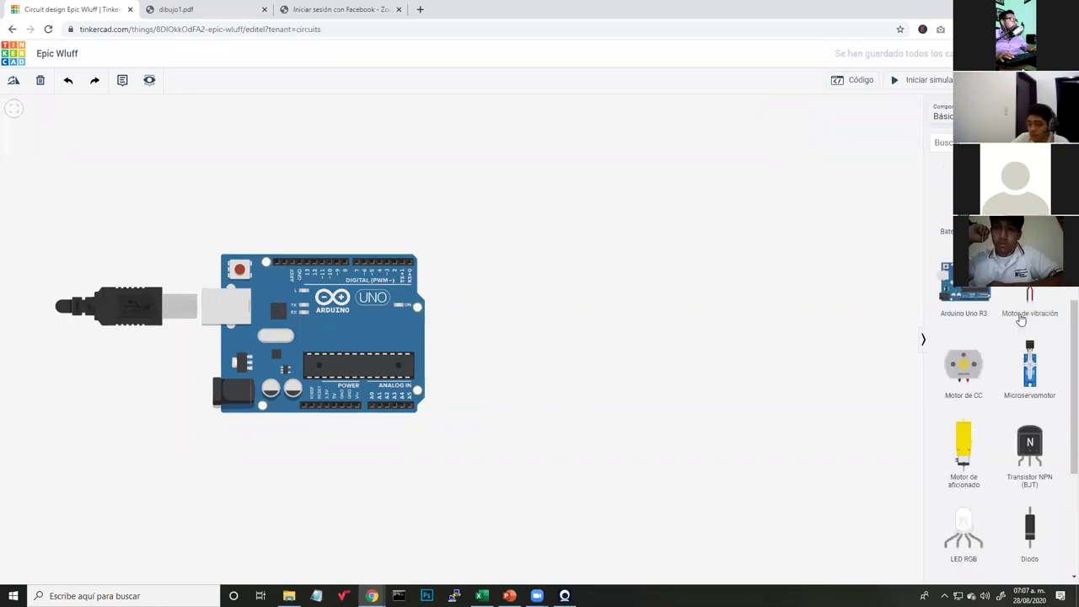
{"action": "scroll", "coordinate": [1020, 318], "scroll_direction": "up", "scroll_amount": 5}
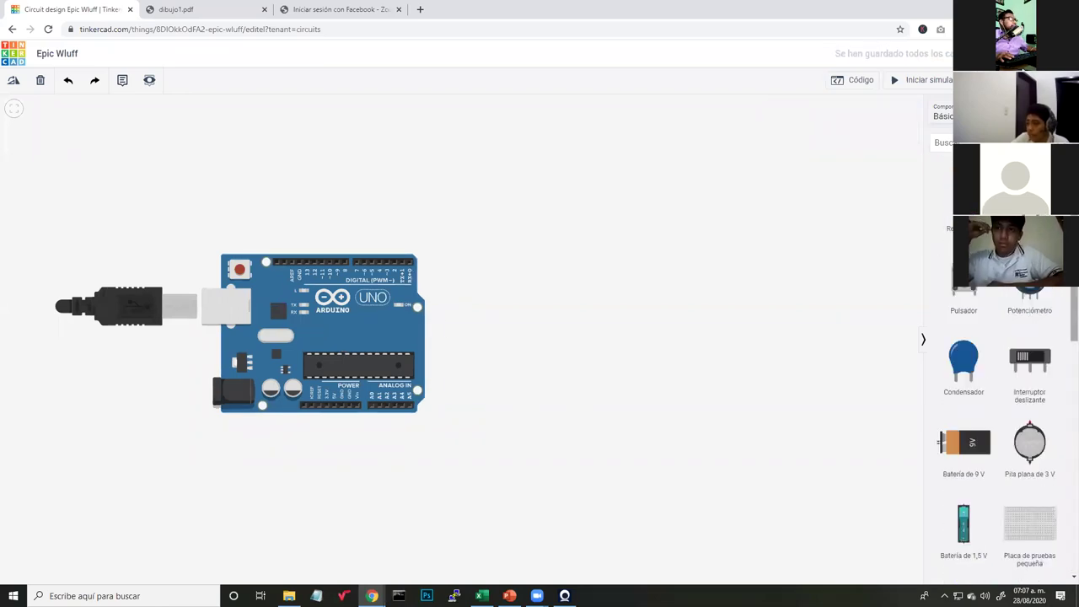
{"action": "left_click_drag", "start_coordinate": [774, 188], "coordinate": [490, 207]}
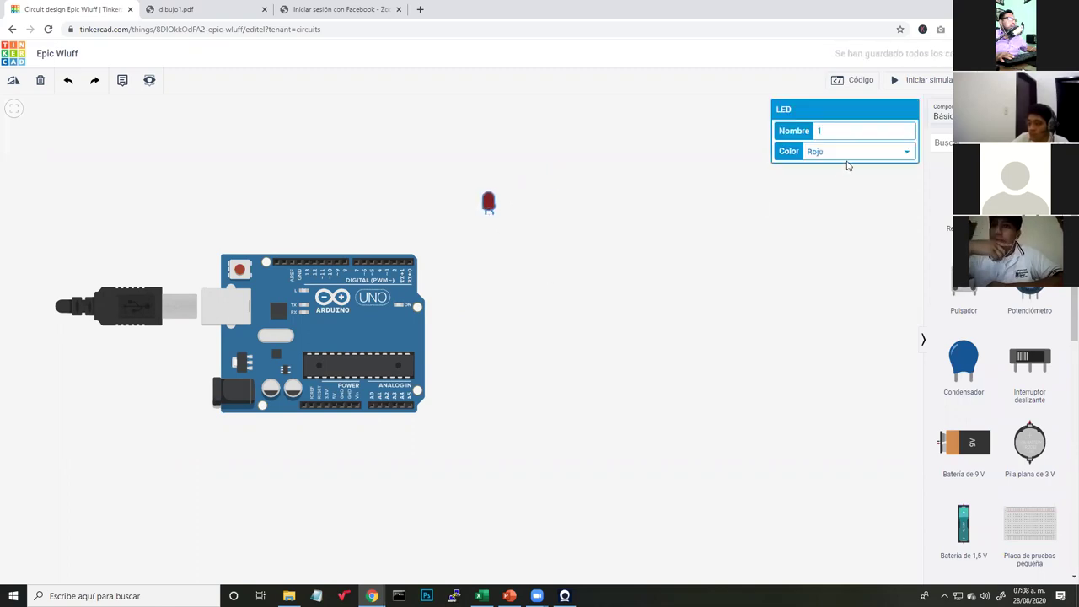
{"action": "left_click", "coordinate": [776, 231]}
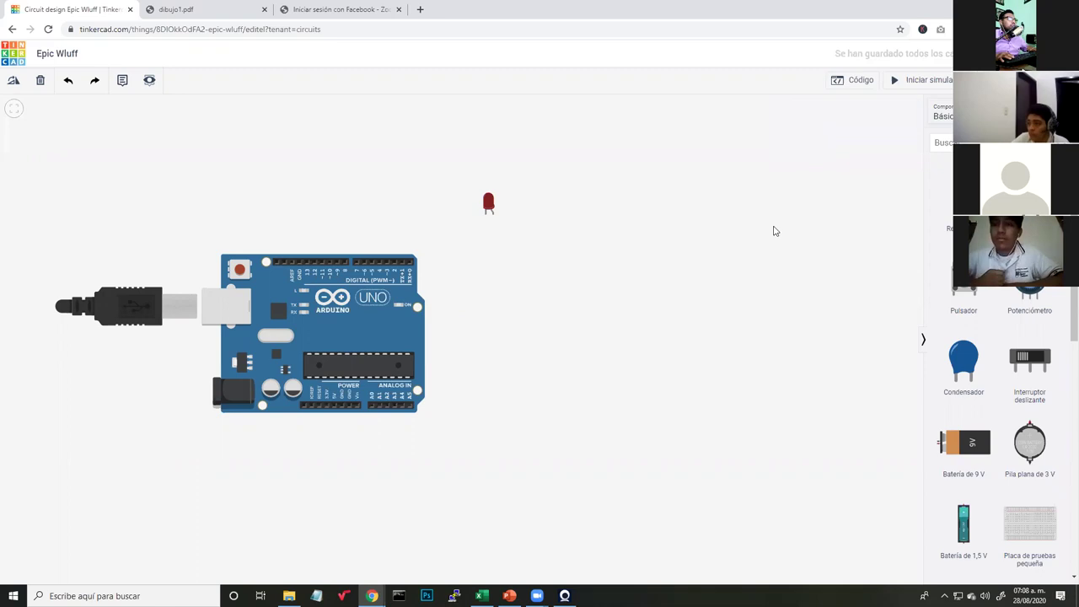
{"action": "left_click", "coordinate": [488, 202]}
{"action": "left_click", "coordinate": [529, 307]}
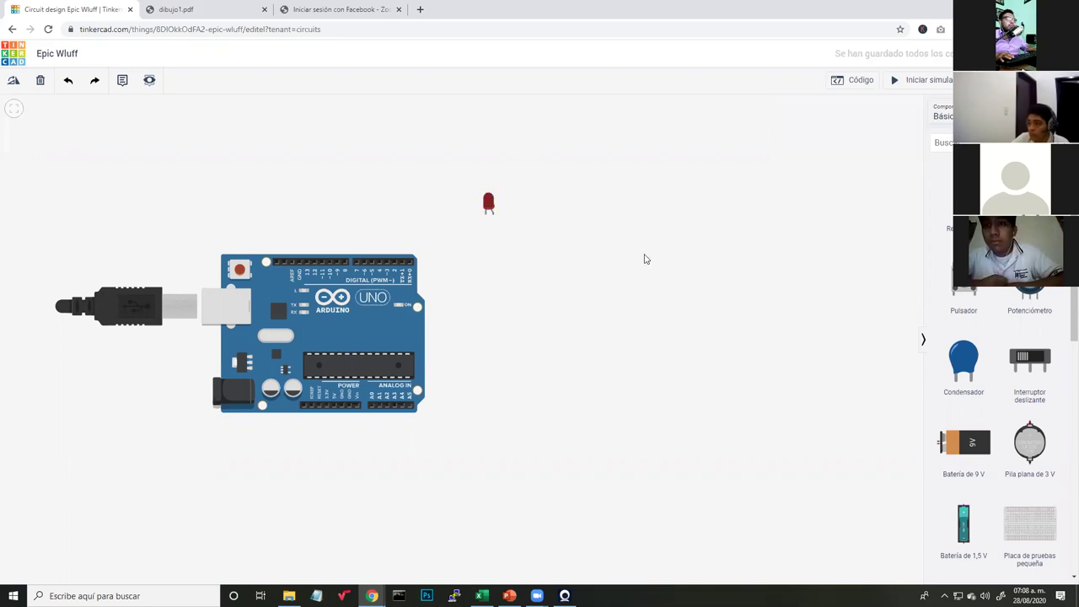
Add a resistor beside the Arduino's upper right side and reposition the red LED above it.
{"action": "left_click_drag", "start_coordinate": [963, 198], "coordinate": [536, 239]}
{"action": "left_click", "coordinate": [491, 204]}
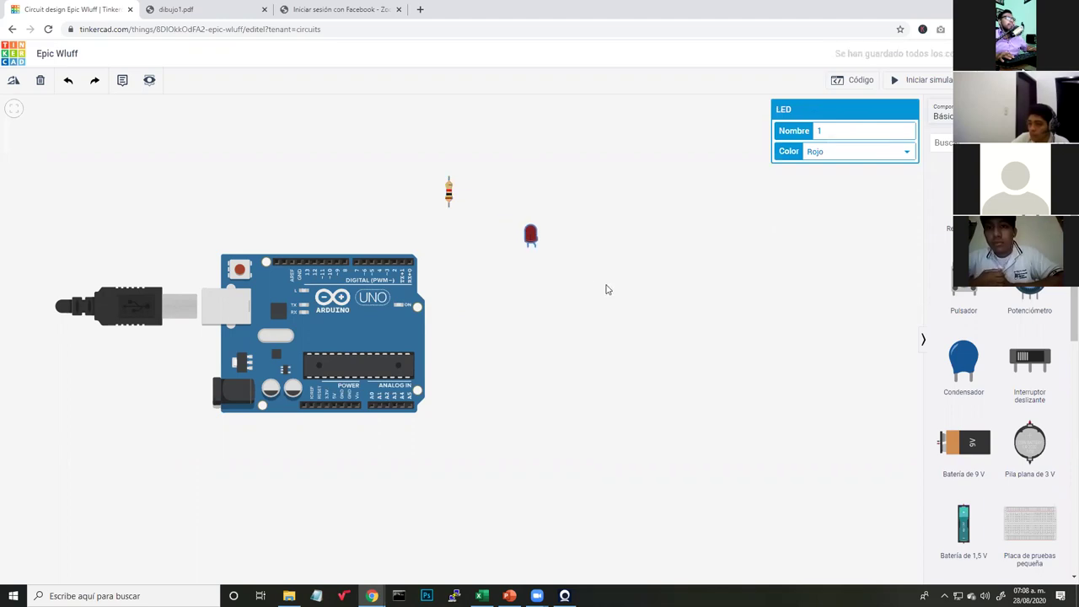
{"action": "left_click", "coordinate": [498, 219]}
{"action": "left_click_drag", "start_coordinate": [449, 194], "coordinate": [503, 272]}
{"action": "left_click_drag", "start_coordinate": [524, 226], "coordinate": [469, 165]}
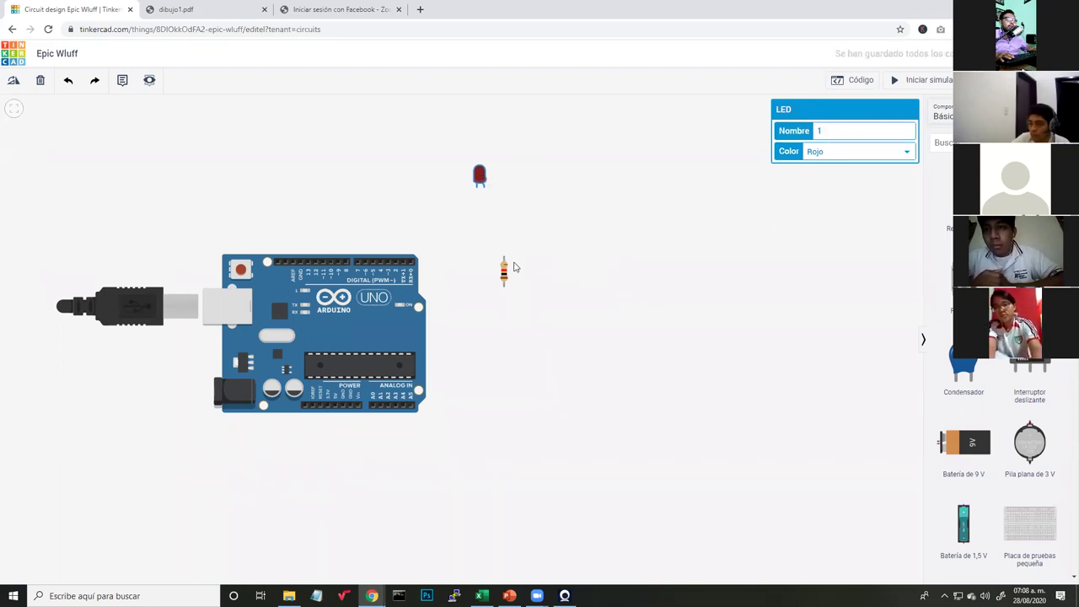
Switch the resistor's unit to Ω and enter a new resistance value.
{"action": "left_click", "coordinate": [503, 272]}
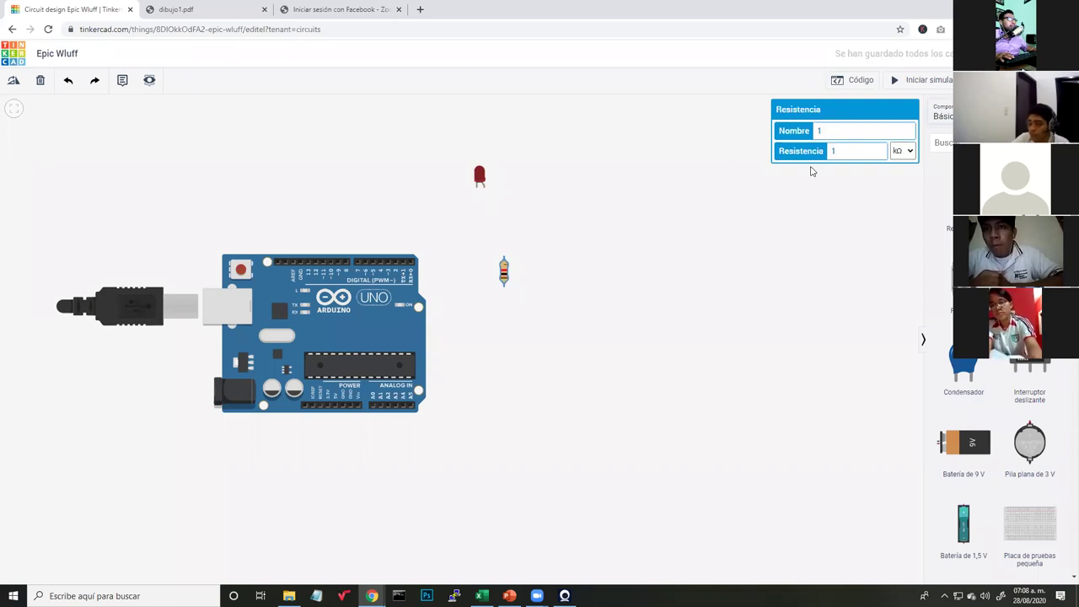
{"action": "left_click", "coordinate": [895, 151]}
{"action": "left_click", "coordinate": [899, 203]}
{"action": "left_click", "coordinate": [815, 154]}
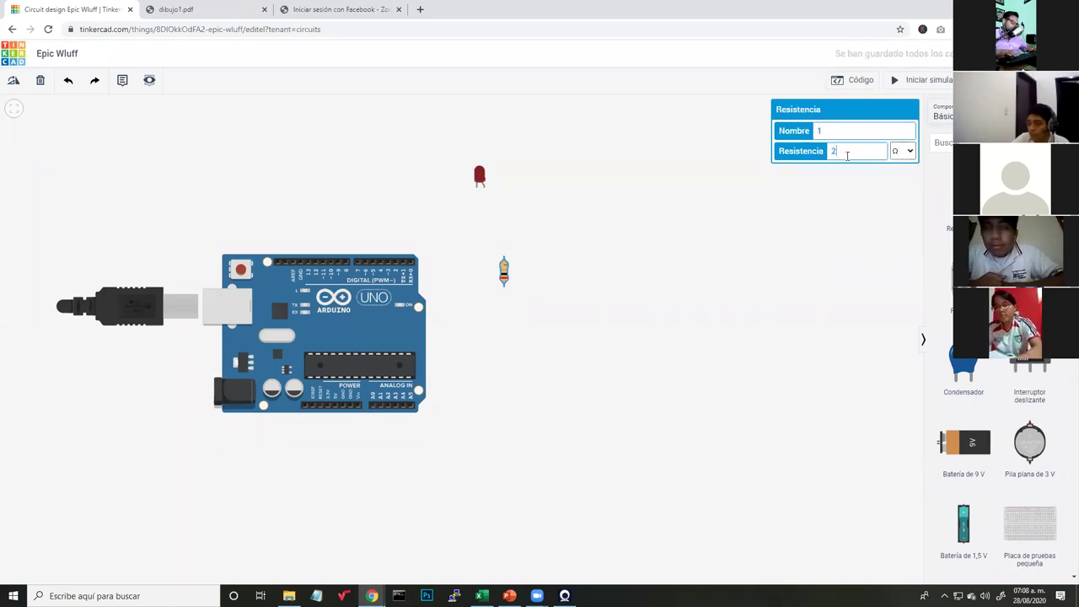
{"action": "left_click", "coordinate": [670, 282]}
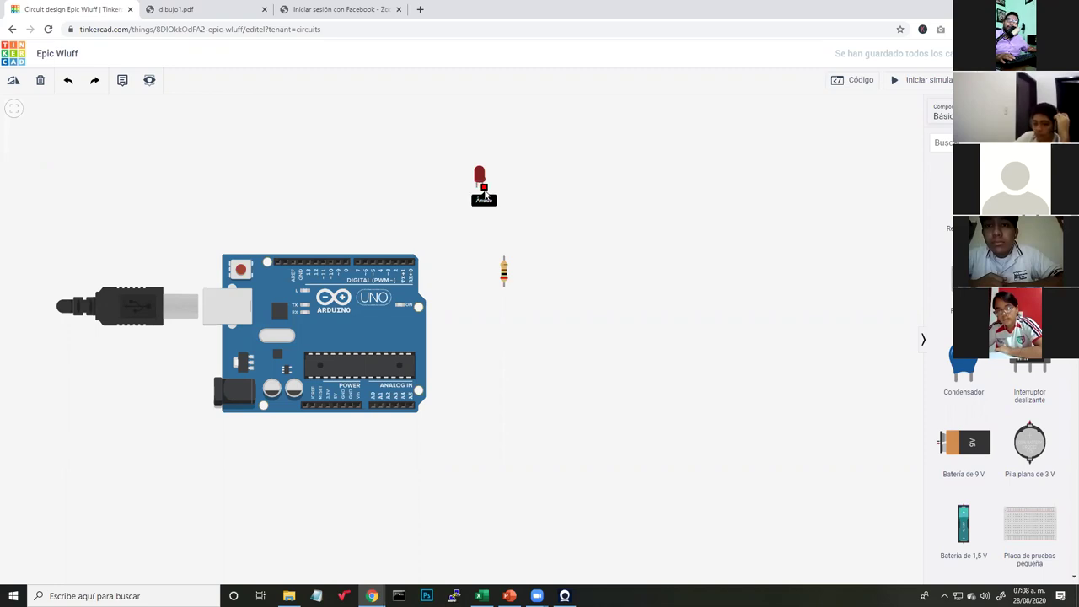
Wire the LED's anode to digital pin 6 of the Arduino with a green cable and delete that cable.
{"action": "left_click", "coordinate": [483, 191]}
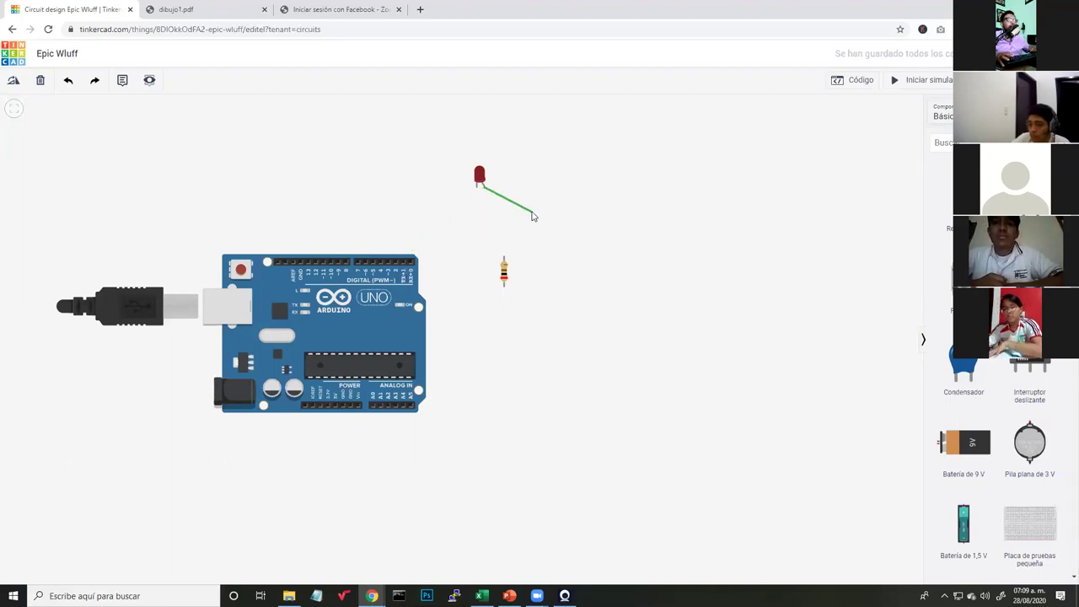
{"action": "key", "text": "Escape"}
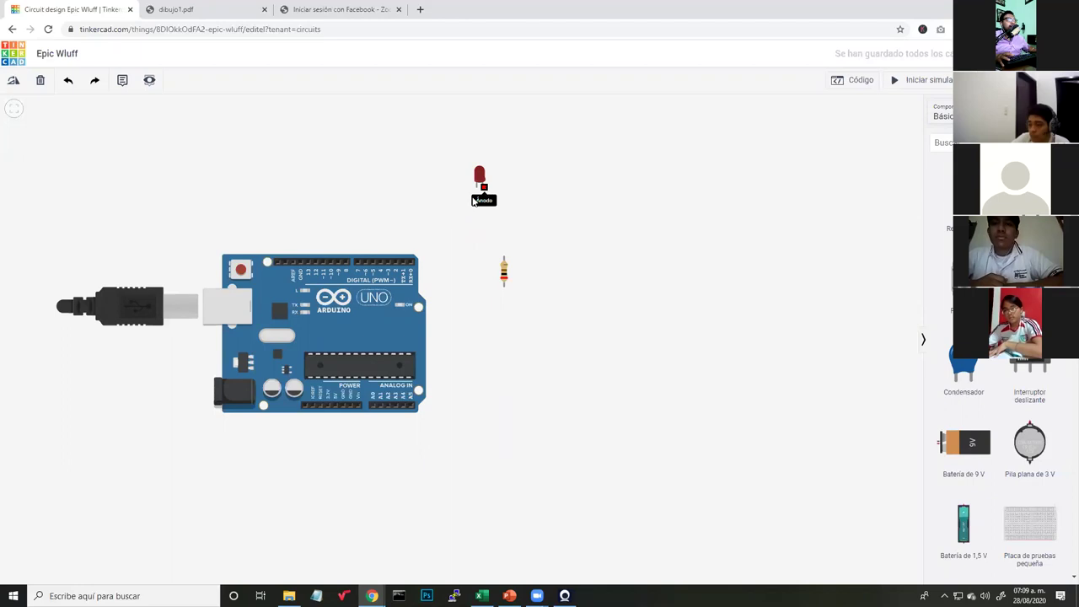
{"action": "left_click", "coordinate": [473, 199]}
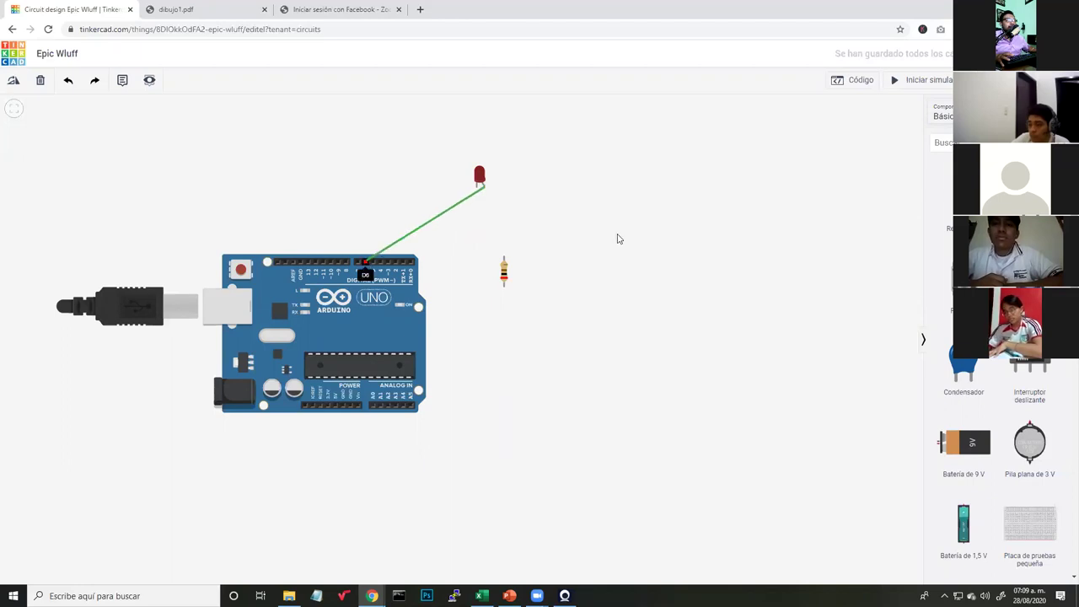
{"action": "left_click", "coordinate": [365, 261]}
{"action": "left_click", "coordinate": [617, 239]}
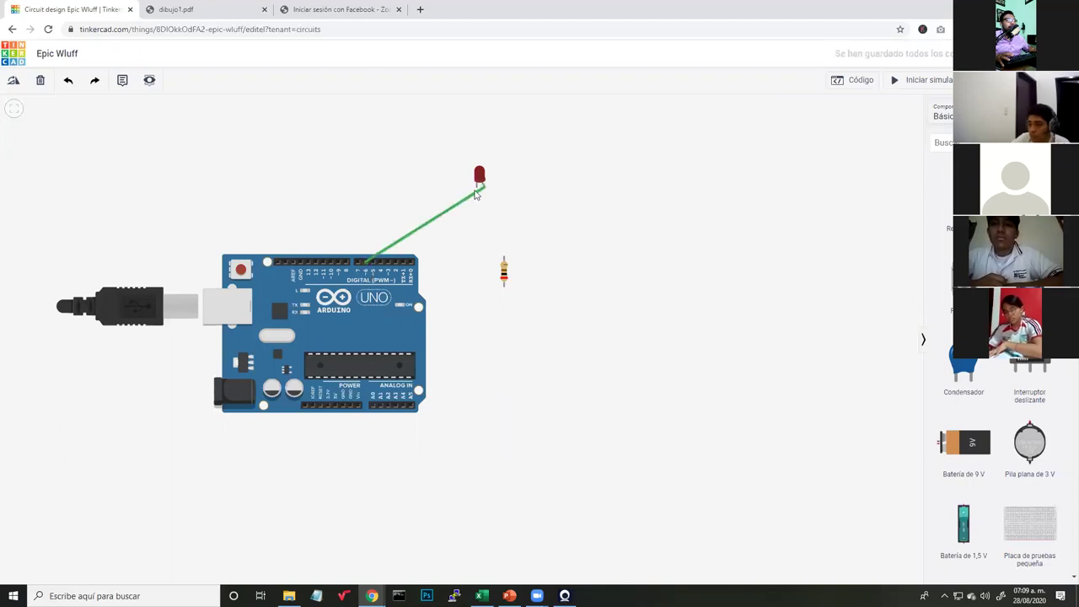
{"action": "left_click", "coordinate": [437, 220]}
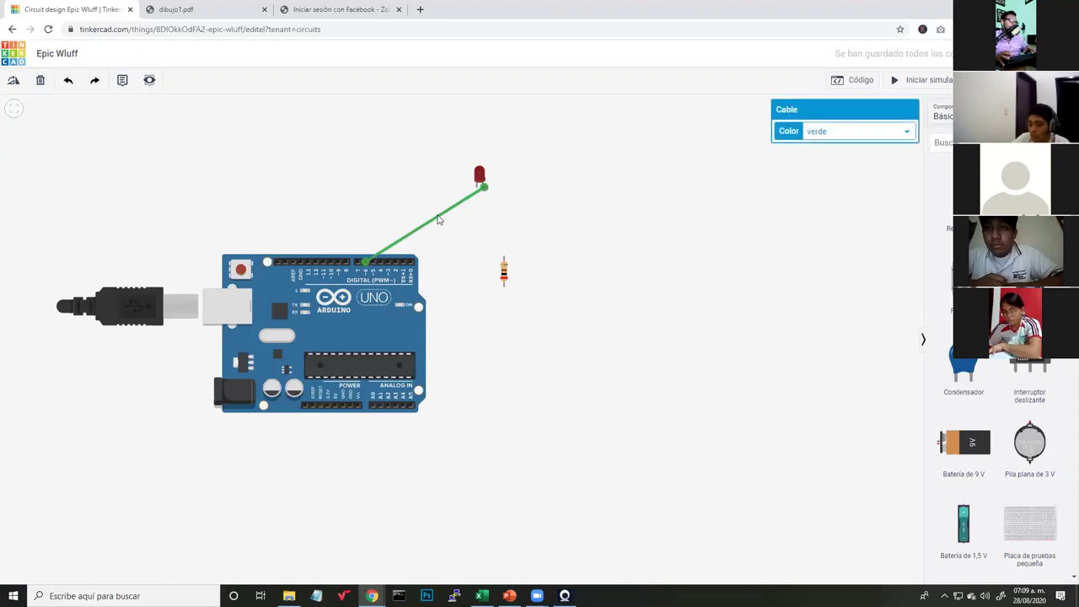
{"action": "key", "text": "Delete"}
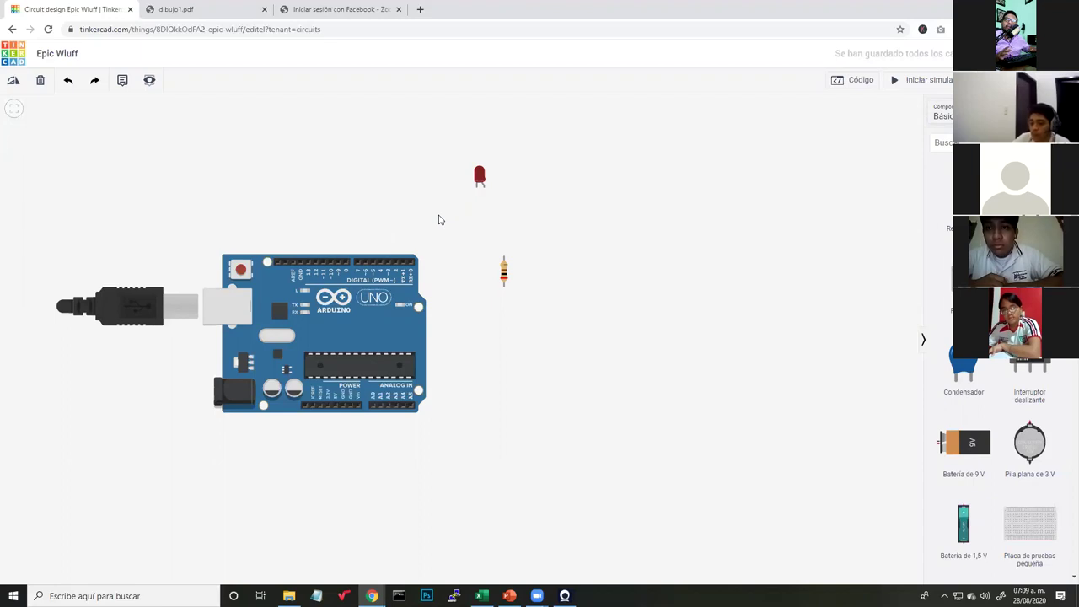
Rotate the red LED upside down so its legs point up, and move it just above the resistor.
{"action": "left_click", "coordinate": [481, 175]}
{"action": "left_click", "coordinate": [506, 188]}
{"action": "left_click", "coordinate": [480, 177]}
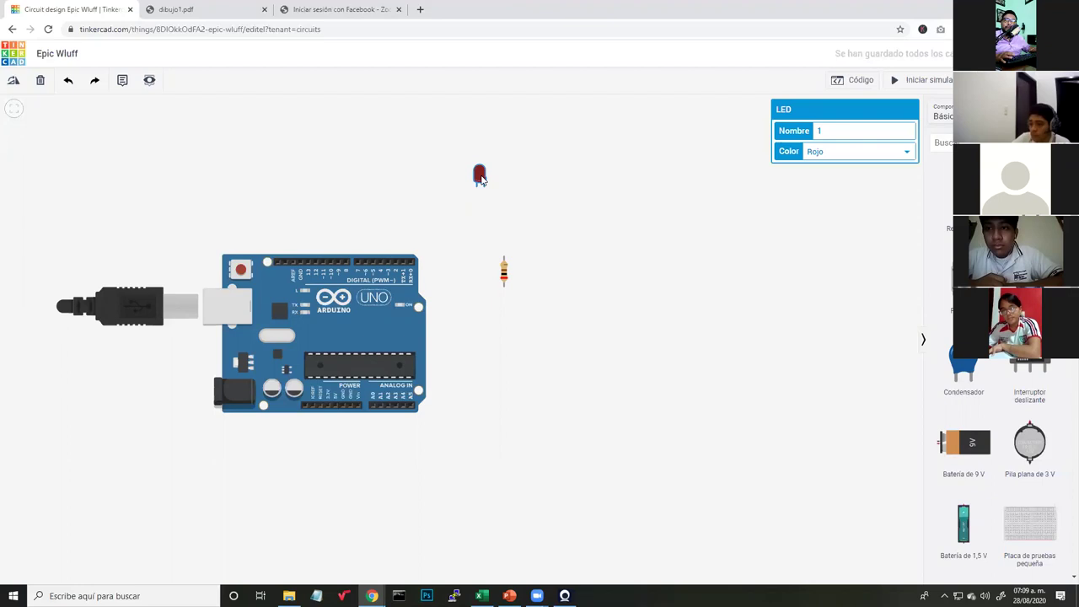
{"action": "left_click", "coordinate": [537, 190]}
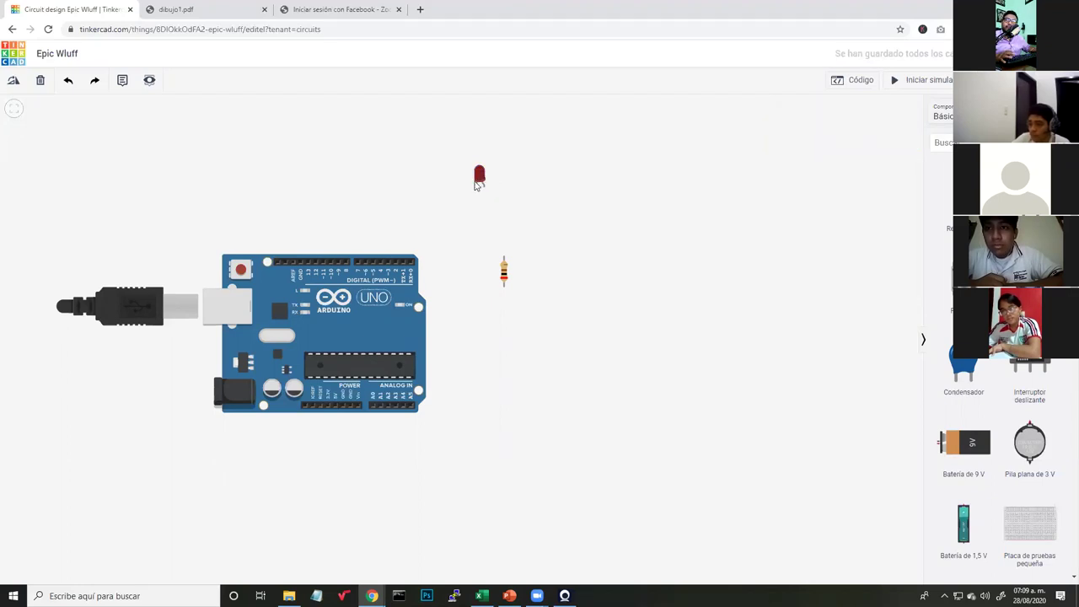
{"action": "left_click", "coordinate": [480, 177]}
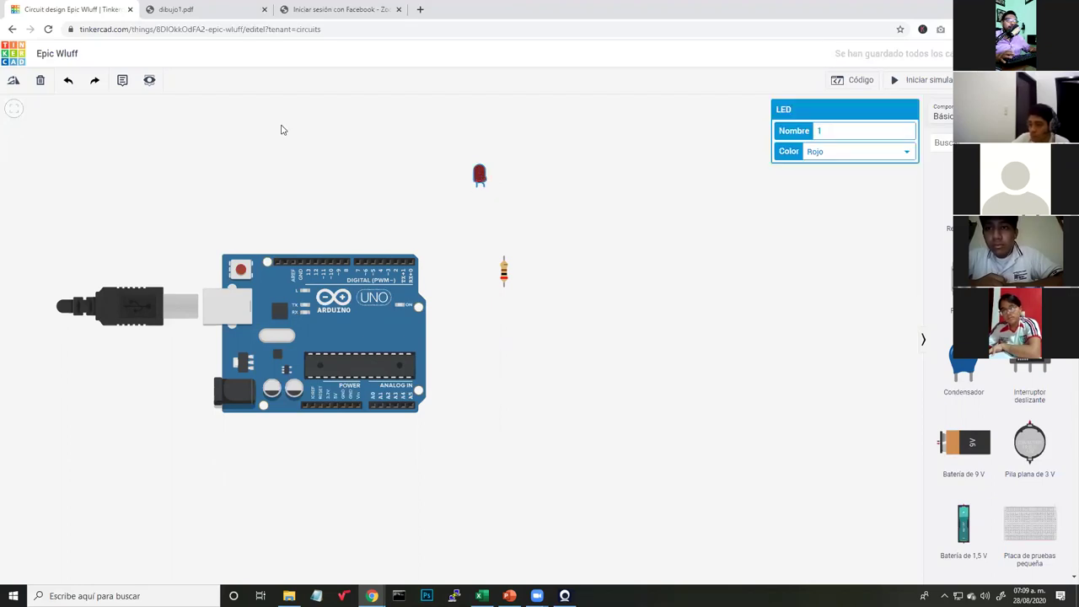
{"action": "left_click", "coordinate": [12, 84]}
{"action": "left_click", "coordinate": [12, 84]}
{"action": "left_click", "coordinate": [12, 84]}
{"action": "left_click", "coordinate": [12, 85]}
{"action": "left_click", "coordinate": [12, 85]}
{"action": "left_click", "coordinate": [12, 84]}
{"action": "left_click_drag", "start_coordinate": [482, 199], "coordinate": [498, 214]}
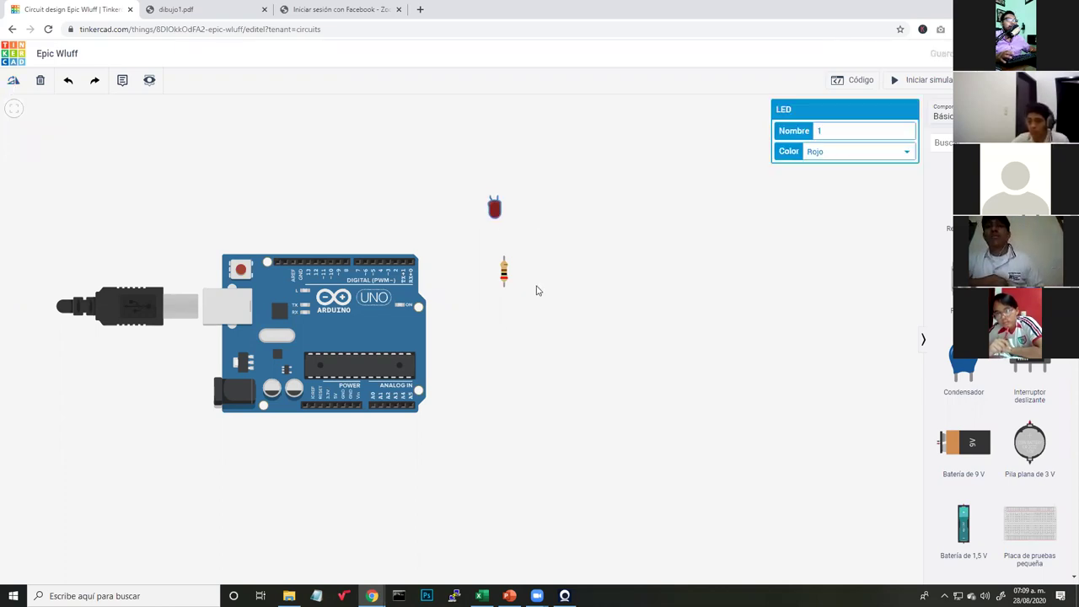
{"action": "left_click", "coordinate": [536, 299]}
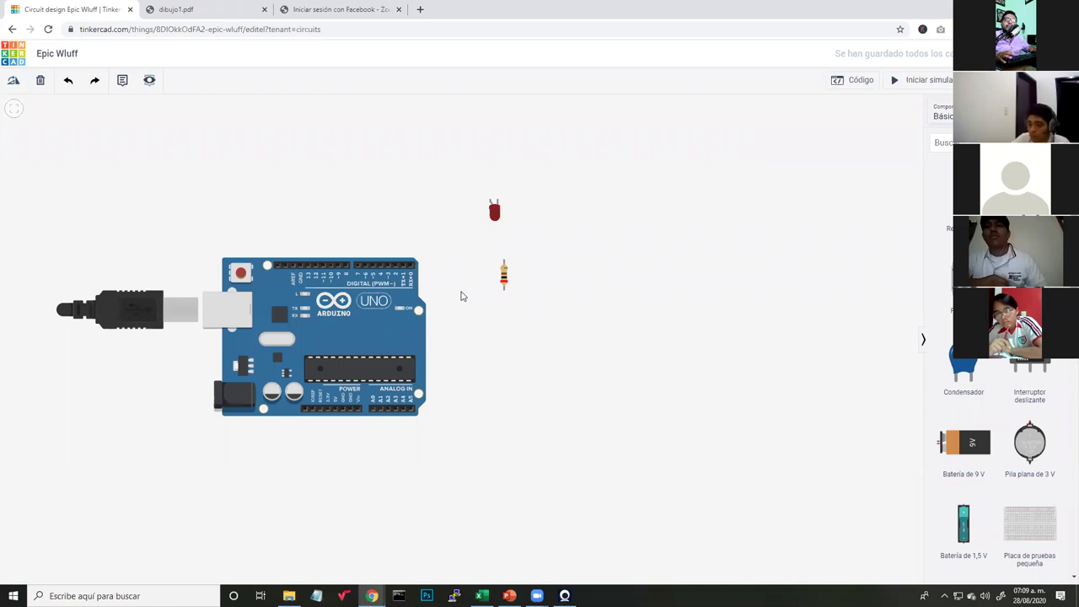
Wire the LED's cathode to the Arduino's upper GND pin with a green cable routed around the resistor and across the board.
{"action": "left_click", "coordinate": [497, 201]}
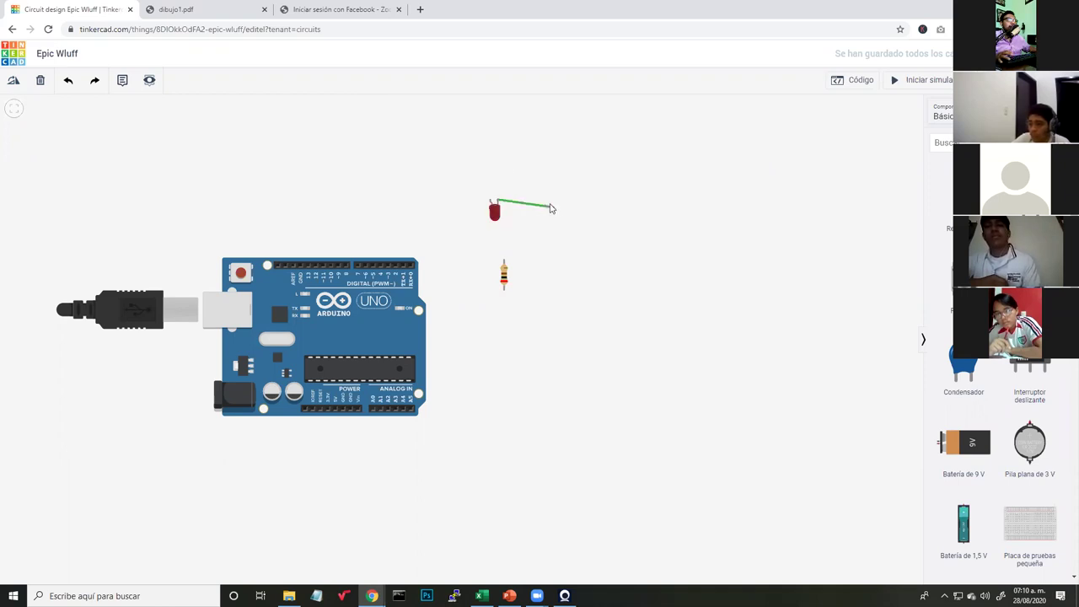
{"action": "left_click", "coordinate": [542, 201]}
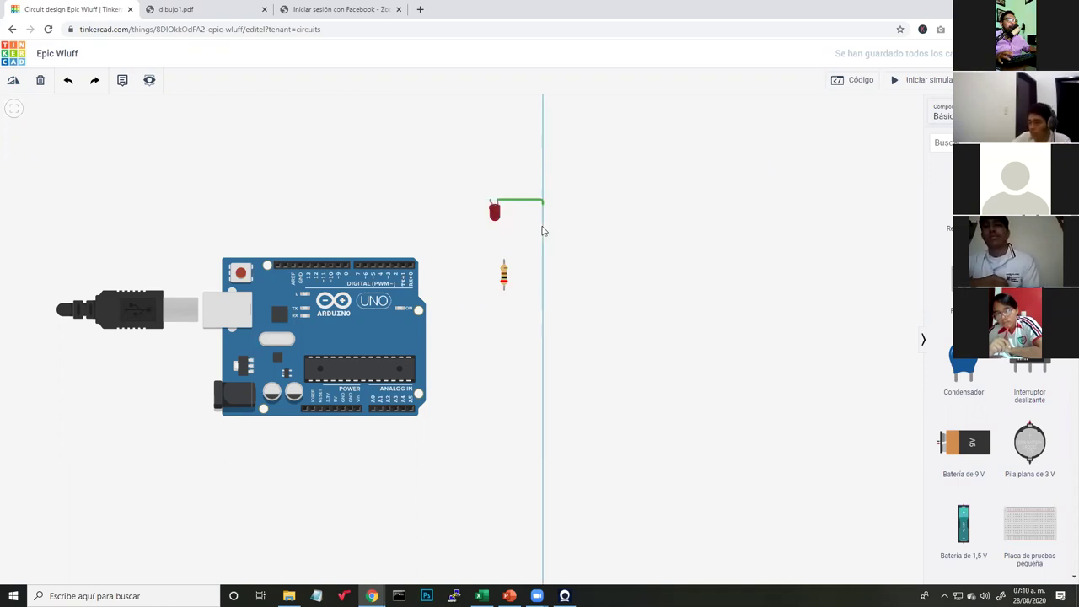
{"action": "left_click", "coordinate": [523, 308]}
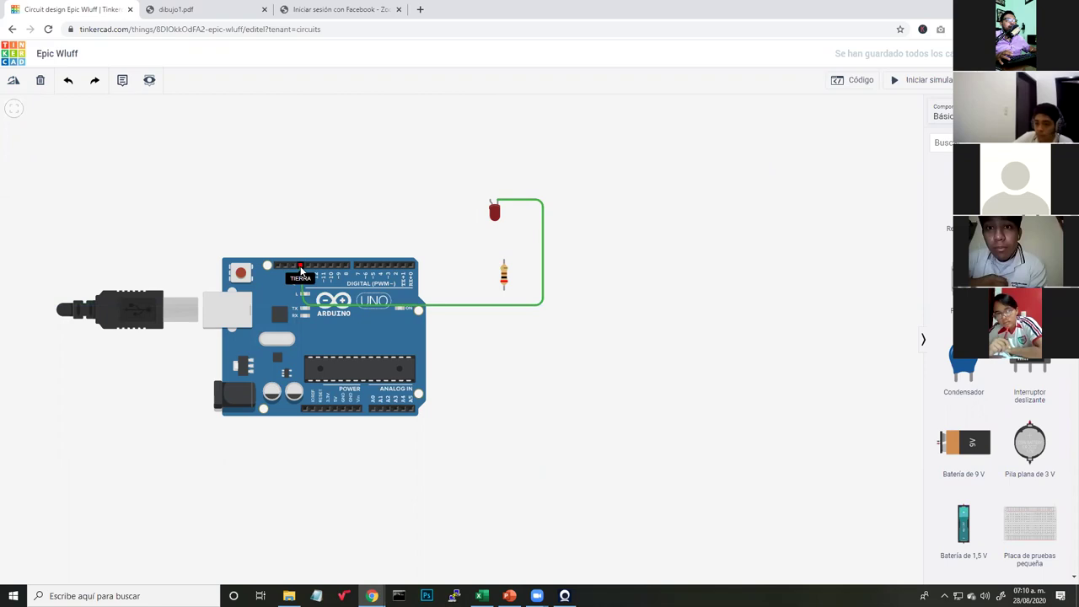
{"action": "left_click", "coordinate": [303, 301]}
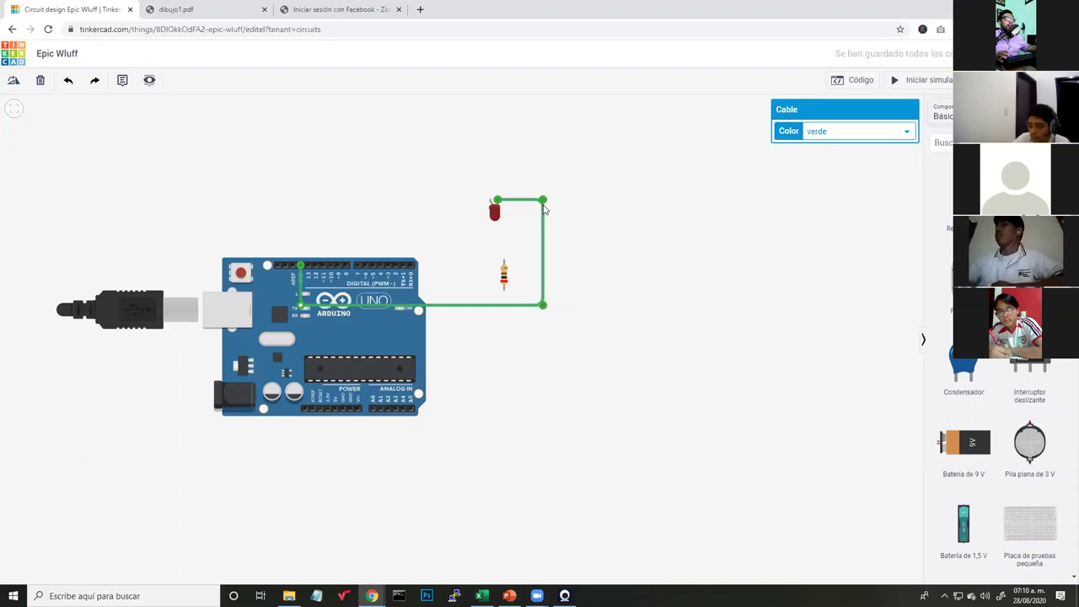
Try reshaping the green cable by its upper corner point, and return the corner level with the LED's cathode.
{"action": "left_click_drag", "start_coordinate": [544, 206], "coordinate": [571, 256]}
{"action": "left_click_drag", "start_coordinate": [567, 214], "coordinate": [474, 198]}
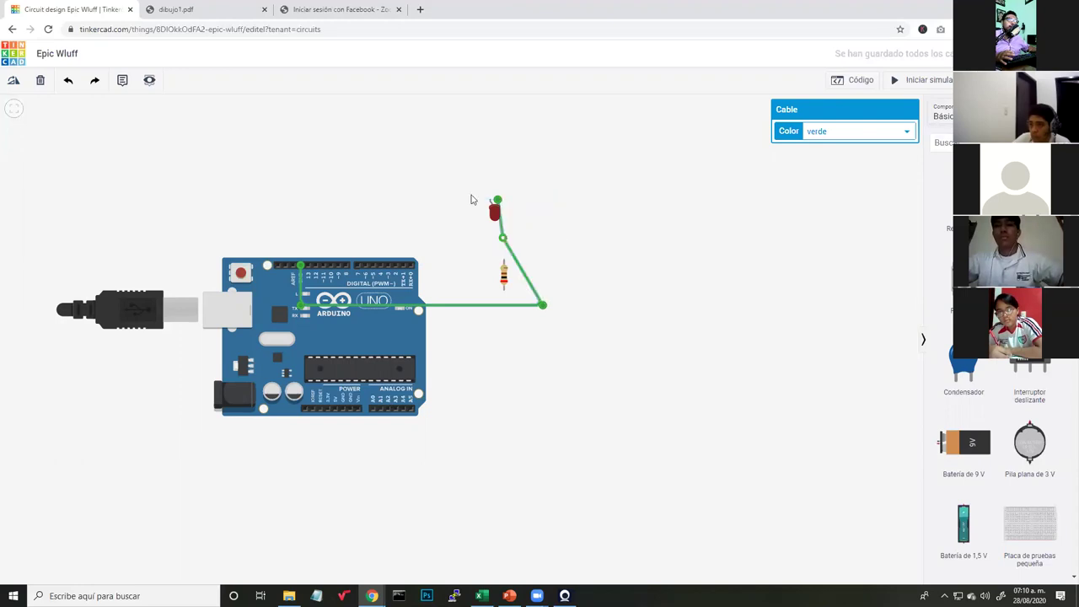
{"action": "left_click_drag", "start_coordinate": [588, 245], "coordinate": [544, 202]}
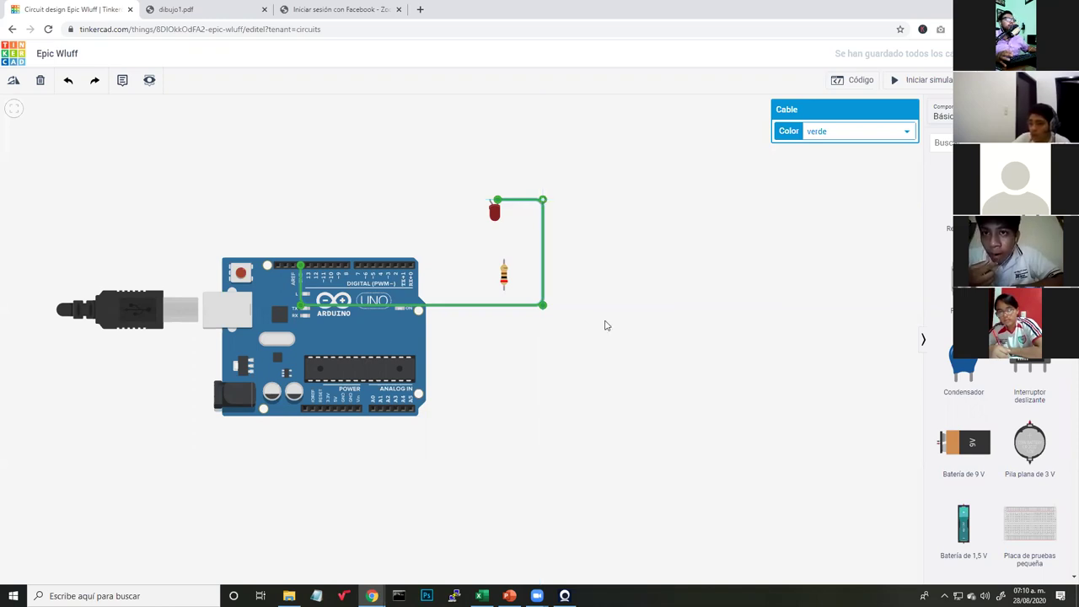
{"action": "left_click", "coordinate": [604, 325]}
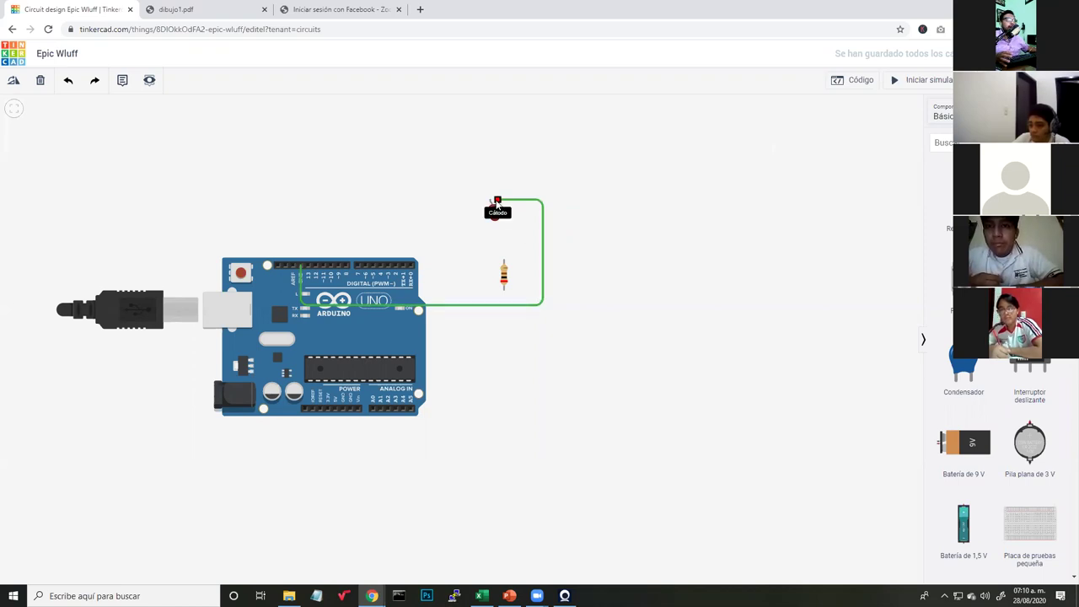
Move the 200 Ω resistor to the left of the LED, above the Arduino, and rotate it to horizontal.
{"action": "left_click_drag", "start_coordinate": [503, 274], "coordinate": [446, 207]}
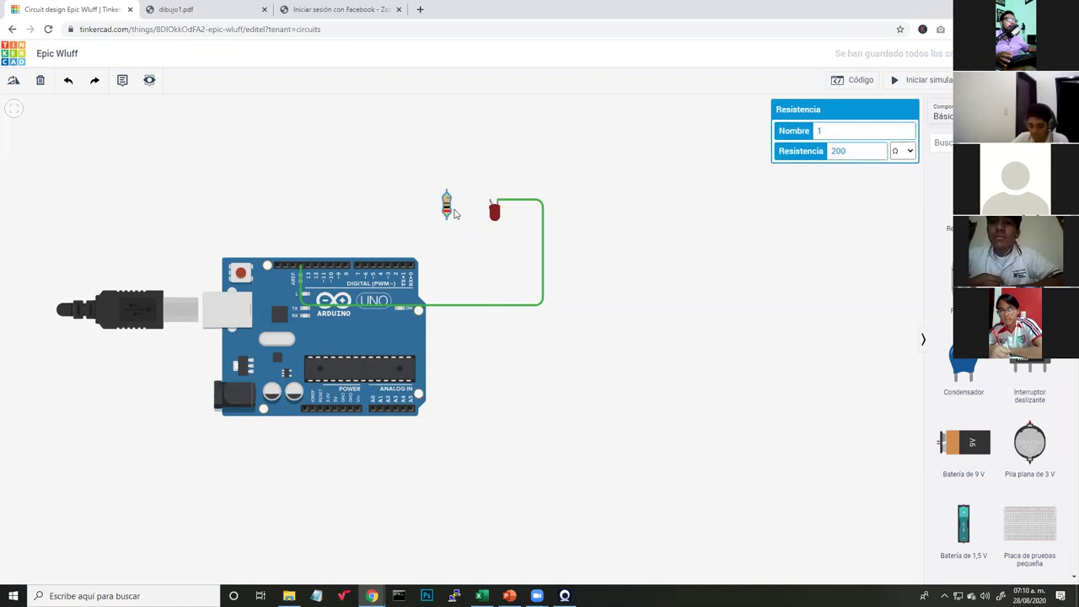
{"action": "left_click", "coordinate": [12, 82]}
{"action": "left_click", "coordinate": [12, 81]}
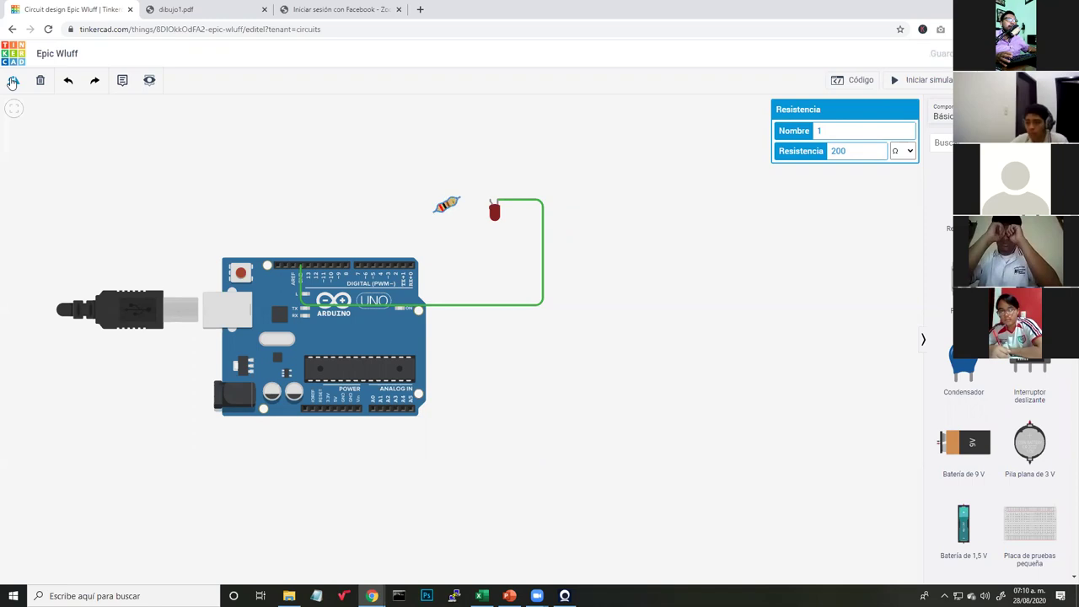
{"action": "left_click", "coordinate": [13, 82]}
{"action": "left_click_drag", "start_coordinate": [446, 205], "coordinate": [396, 201]}
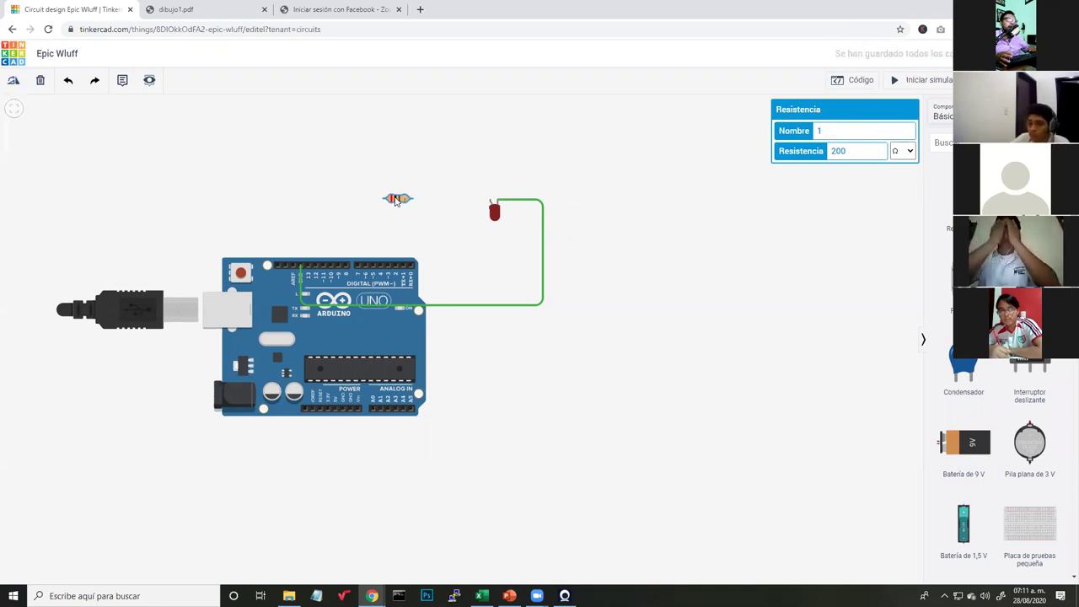
Wire the LED's anode to the resistor's Terminal 2 and align the resistor so the green cable runs straight.
{"action": "left_click", "coordinate": [490, 202]}
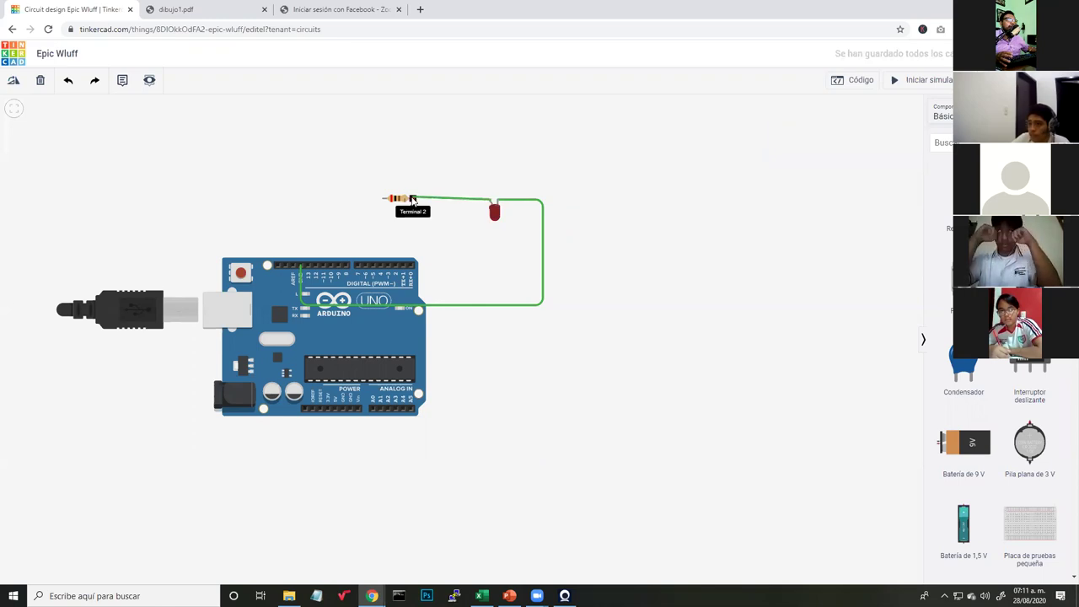
{"action": "left_click", "coordinate": [413, 200]}
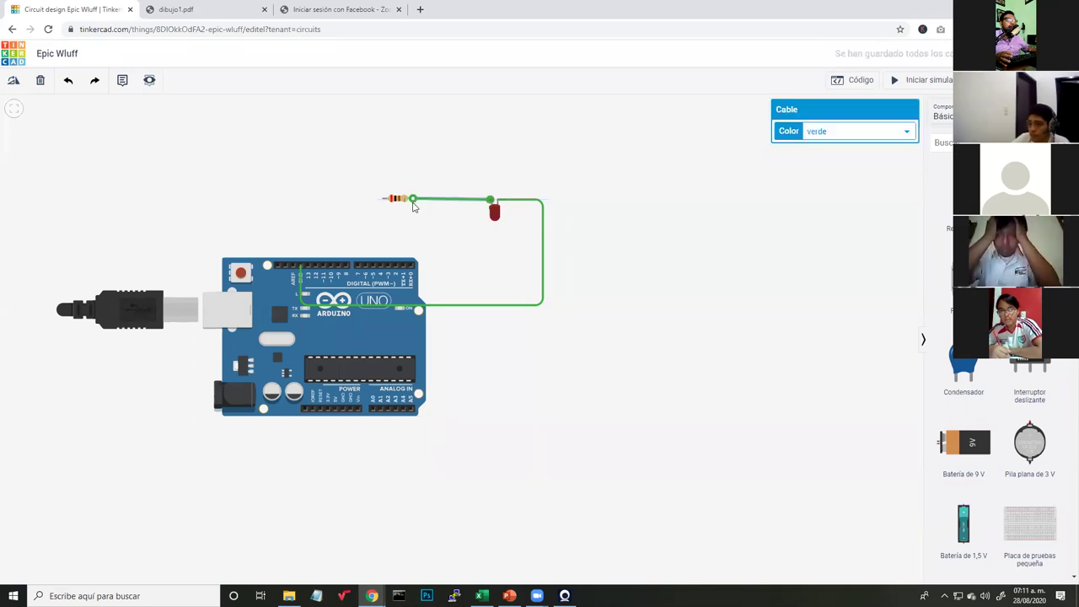
{"action": "left_click", "coordinate": [452, 245]}
{"action": "left_click", "coordinate": [398, 202]}
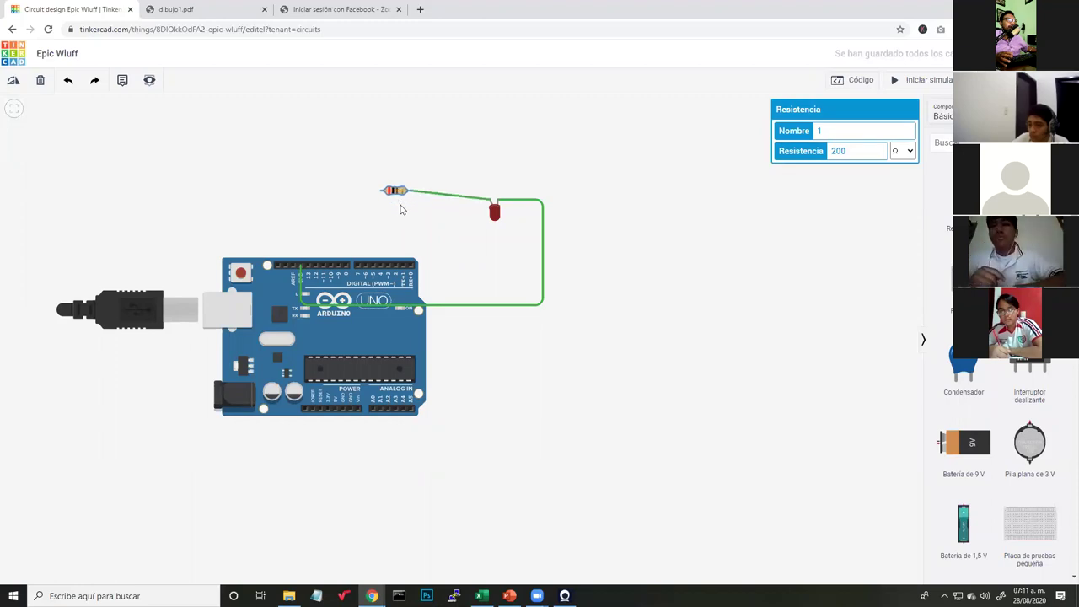
{"action": "left_click", "coordinate": [425, 222]}
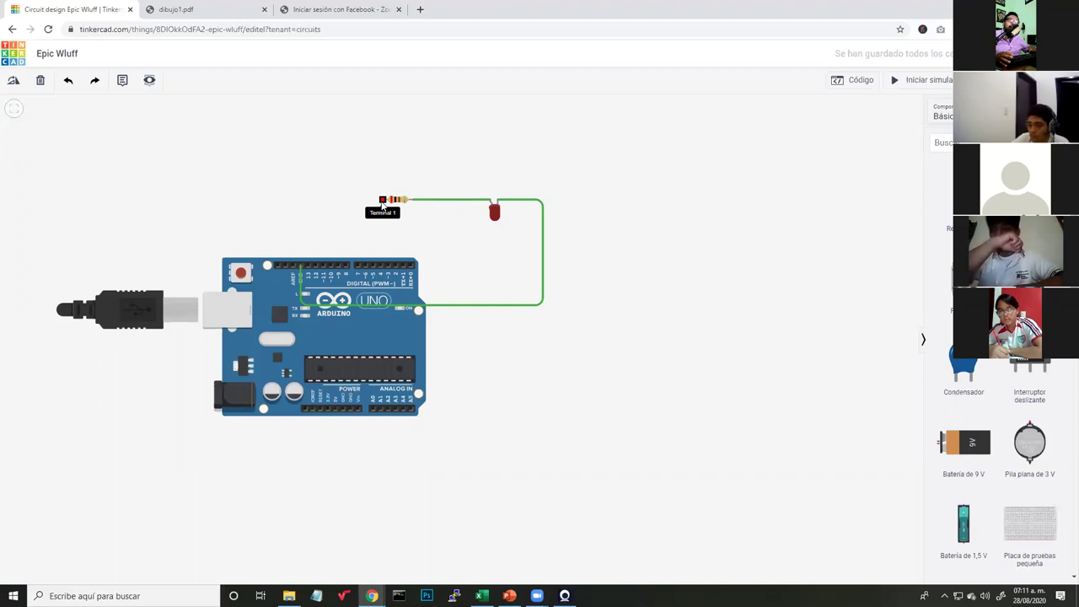
Wire the resistor's Terminal 1 to digital pin 10 of the Arduino with a green cable bent at a corner above the pin.
{"action": "left_click", "coordinate": [381, 202]}
{"action": "left_click", "coordinate": [338, 265]}
{"action": "mouse_move", "coordinate": [337, 278]}
{"action": "left_mouse_down"}
{"action": "mouse_move", "coordinate": [308, 270]}
{"action": "mouse_move", "coordinate": [344, 260]}
{"action": "mouse_move", "coordinate": [396, 267]}
{"action": "mouse_move", "coordinate": [338, 267]}
{"action": "mouse_move", "coordinate": [330, 241]}
{"action": "mouse_move", "coordinate": [352, 201]}
{"action": "mouse_move", "coordinate": [329, 203]}
{"action": "mouse_move", "coordinate": [331, 268]}
{"action": "left_mouse_up"}
{"action": "left_click", "coordinate": [621, 282]}
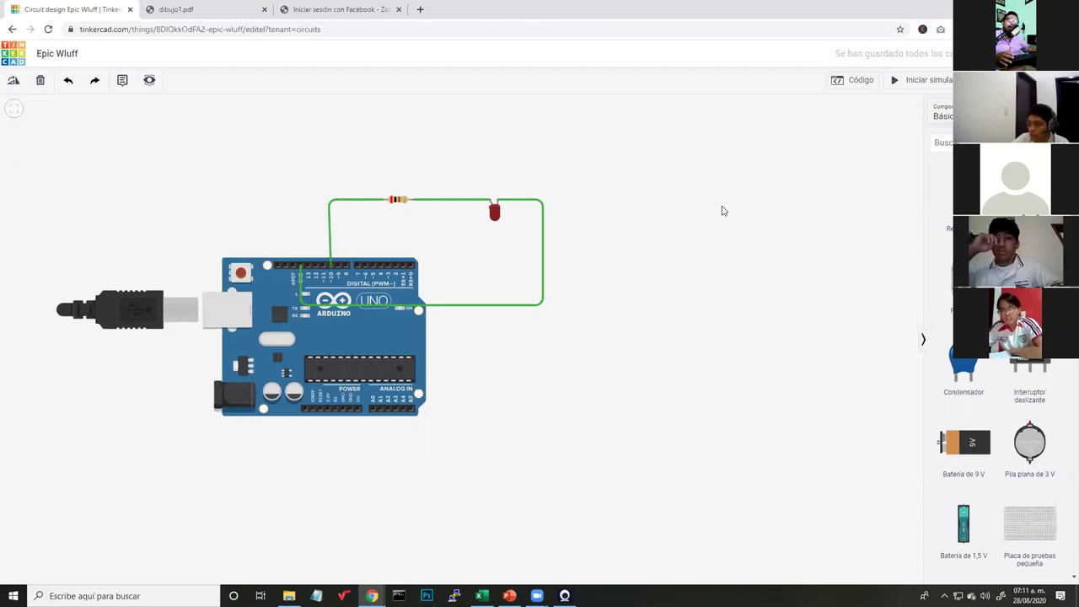
Show the Arduino's code and switch the editor from blocks to Texto, accepting the loss of the blocks.
{"action": "left_click", "coordinate": [854, 88]}
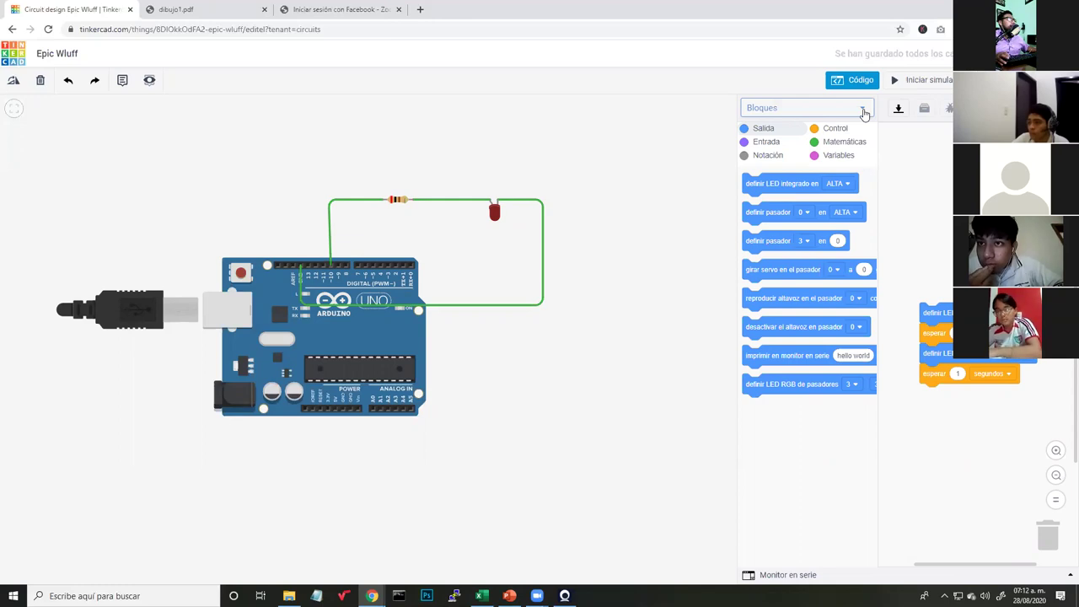
{"action": "left_click", "coordinate": [863, 114]}
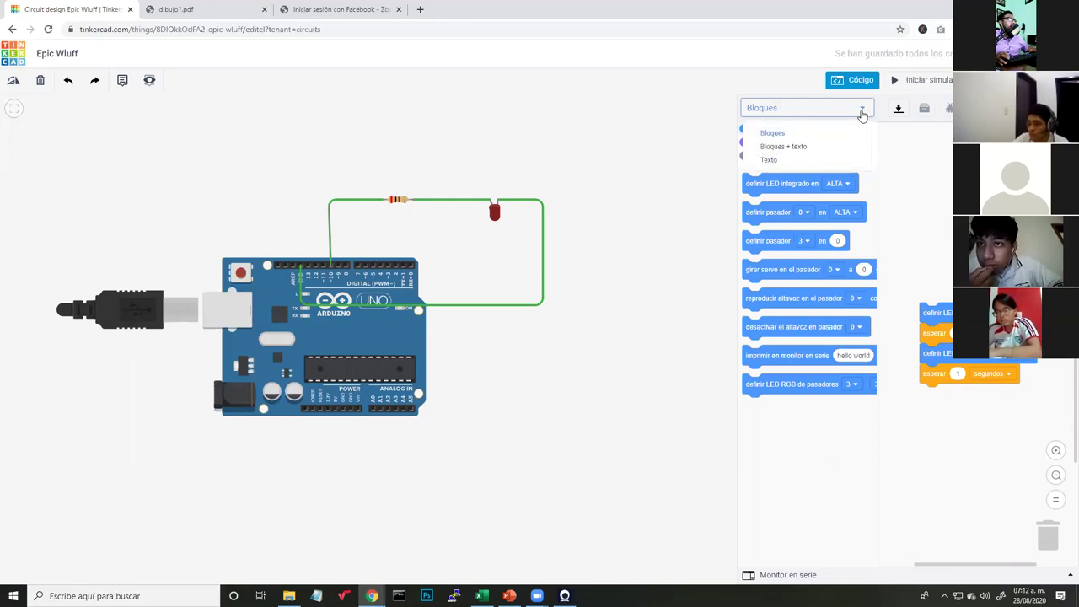
{"action": "left_click", "coordinate": [793, 161]}
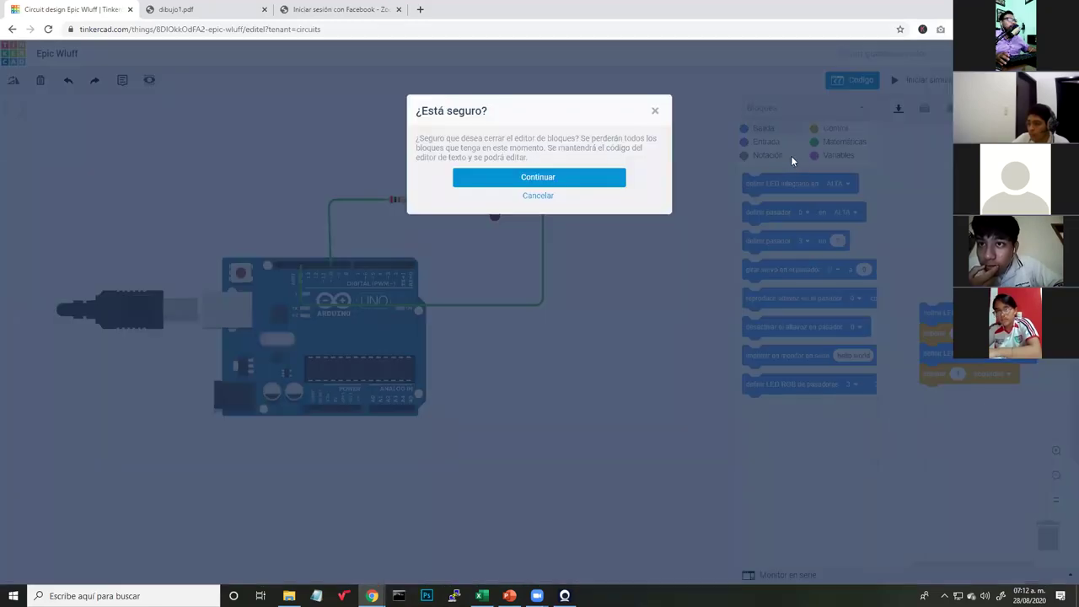
{"action": "left_click", "coordinate": [565, 178]}
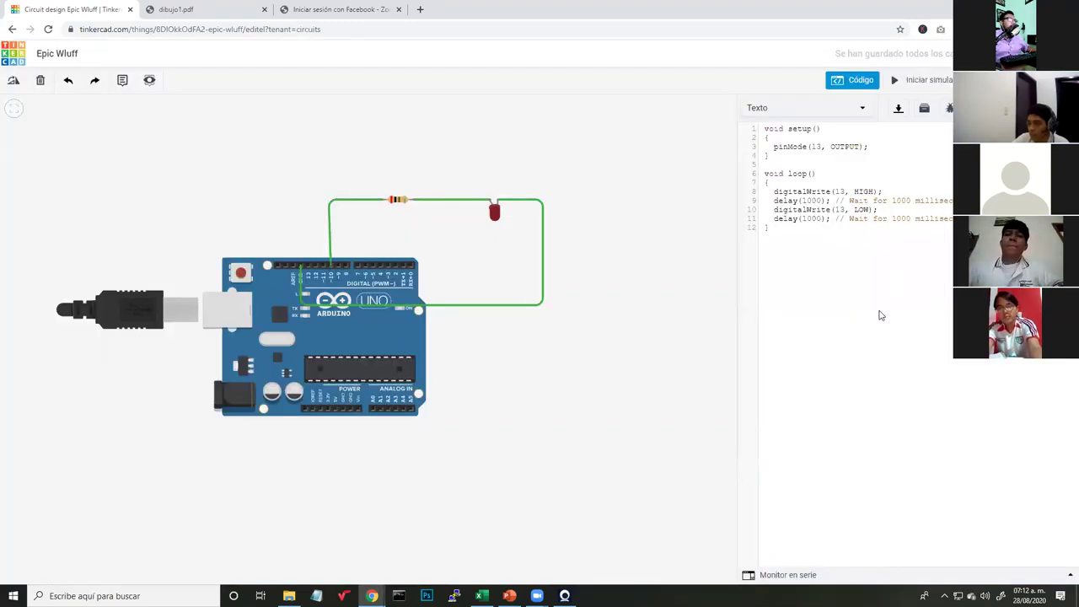
Examine the setup and loop functions and the pin number and mode in the pinMode line.
{"action": "left_click", "coordinate": [830, 272]}
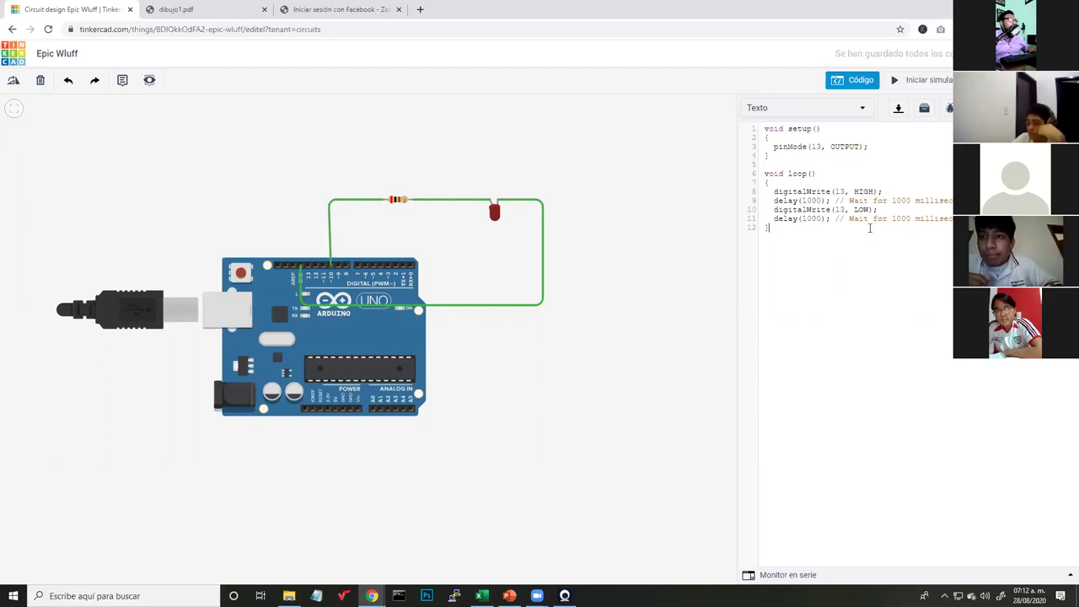
{"action": "left_click", "coordinate": [830, 128]}
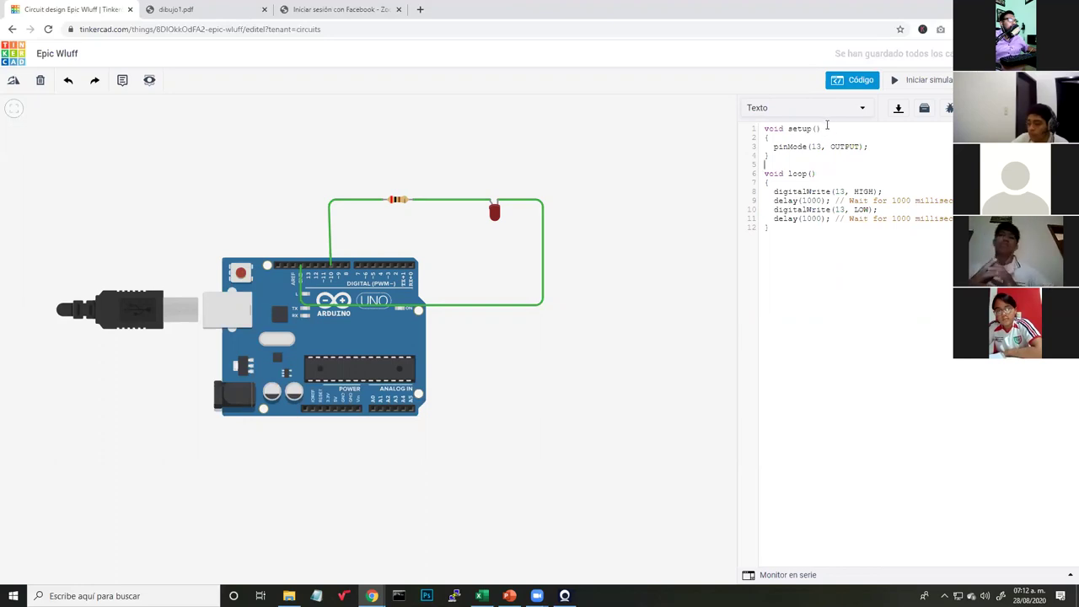
{"action": "left_click_drag", "start_coordinate": [824, 127], "coordinate": [763, 125]}
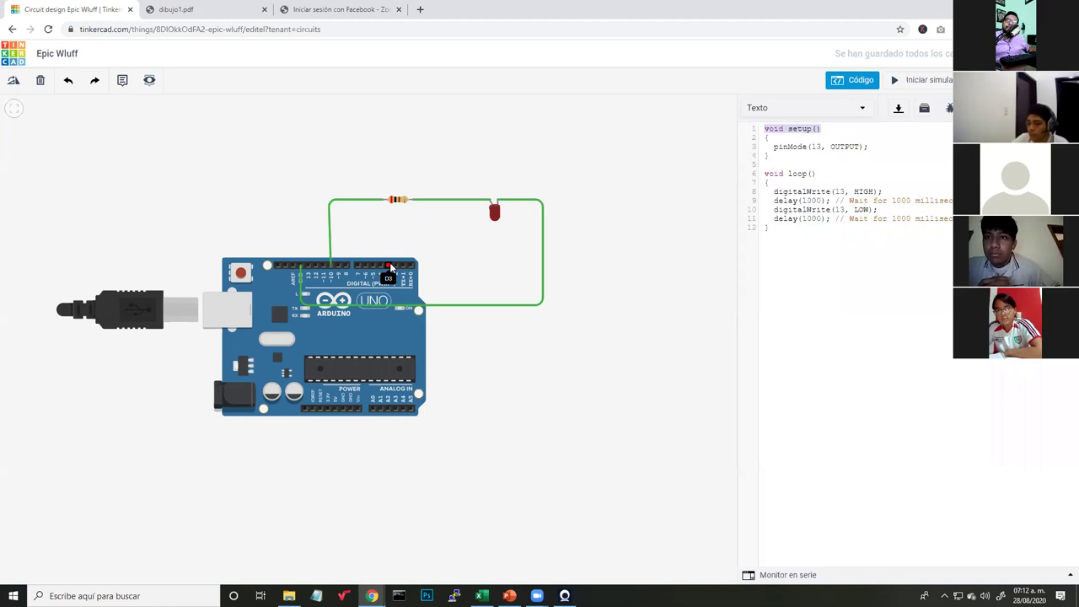
{"action": "left_click_drag", "start_coordinate": [816, 174], "coordinate": [765, 173]}
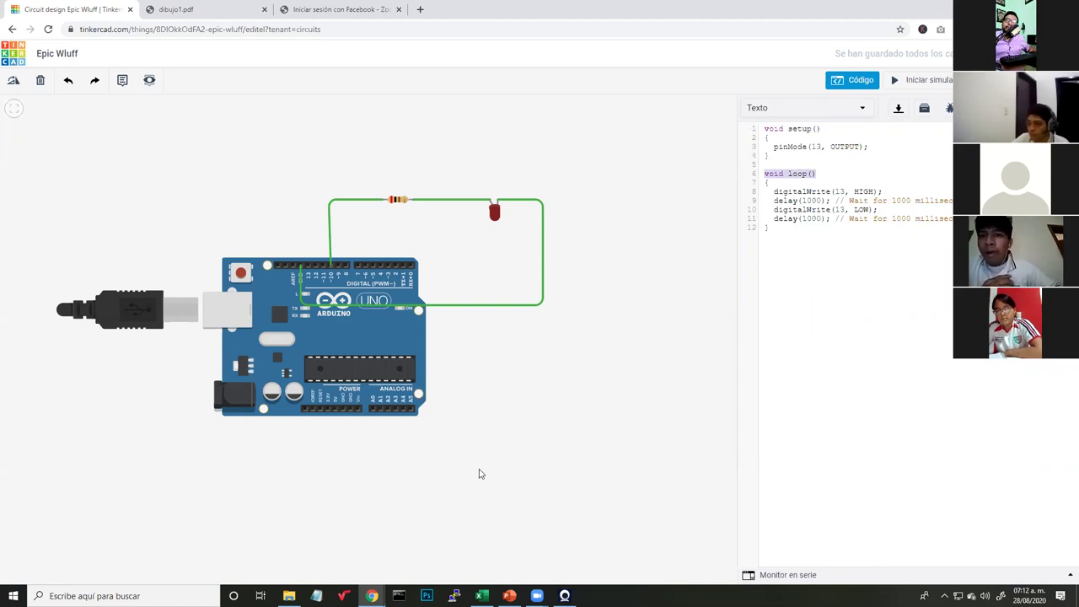
{"action": "left_click", "coordinate": [815, 149]}
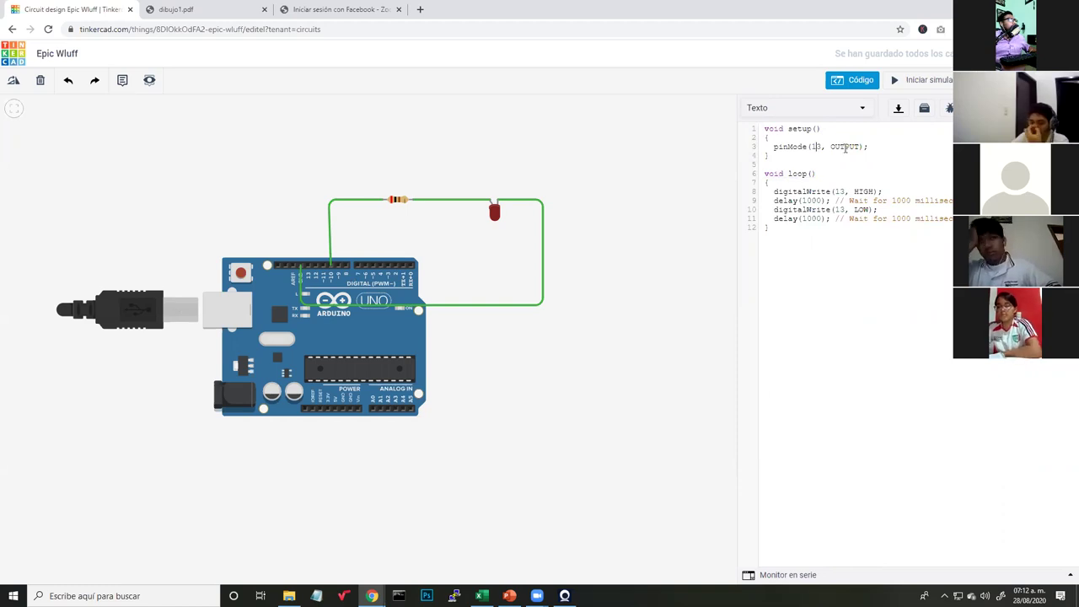
{"action": "left_click", "coordinate": [859, 148]}
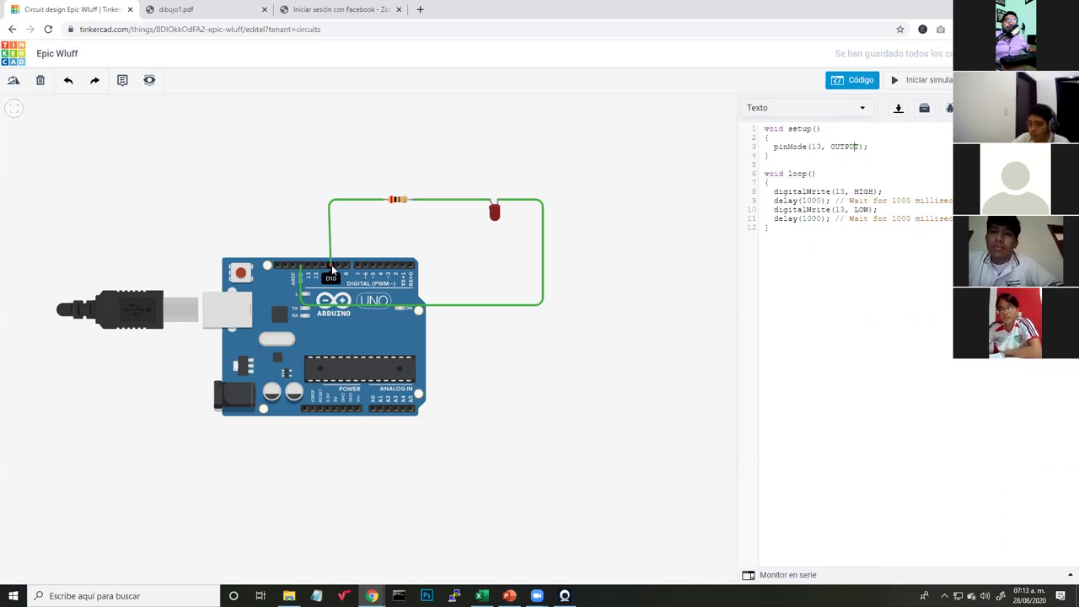
Set the pin number in the pinMode line of setup to 10.
{"action": "left_click", "coordinate": [819, 140]}
{"action": "left_click", "coordinate": [818, 146]}
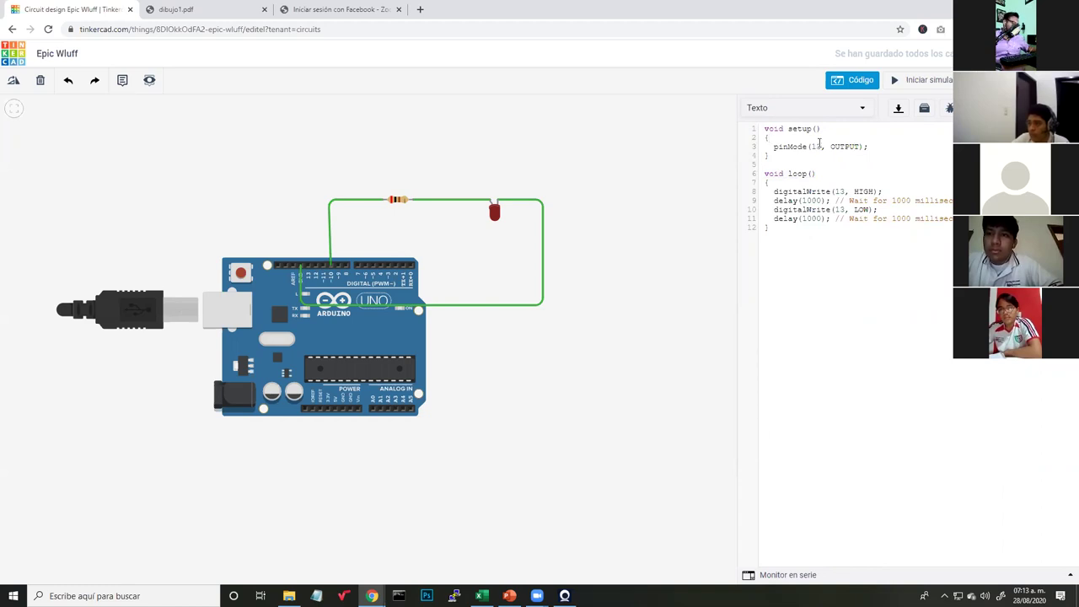
{"action": "left_click", "coordinate": [885, 146]}
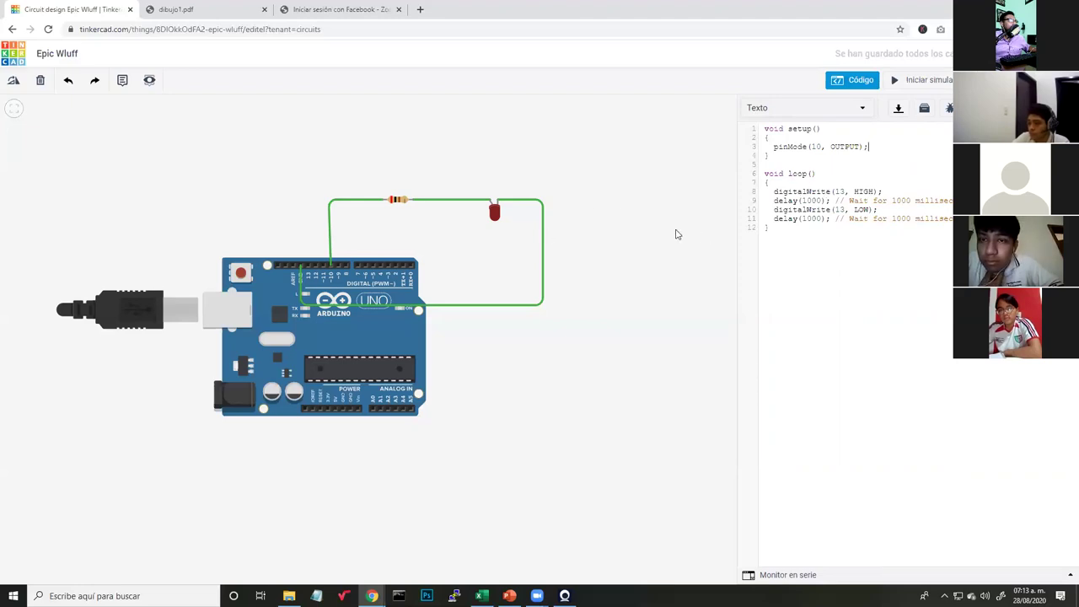
Set the pin number to 10 in both digitalWrite lines of loop, for HIGH and LOW.
{"action": "left_click", "coordinate": [841, 192]}
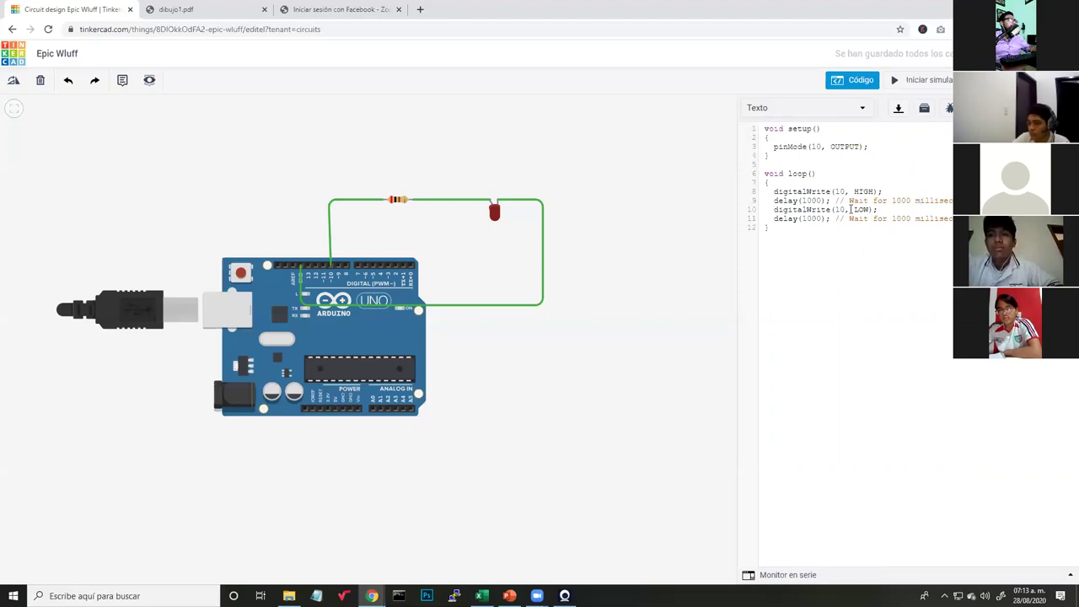
{"action": "left_click", "coordinate": [859, 192]}
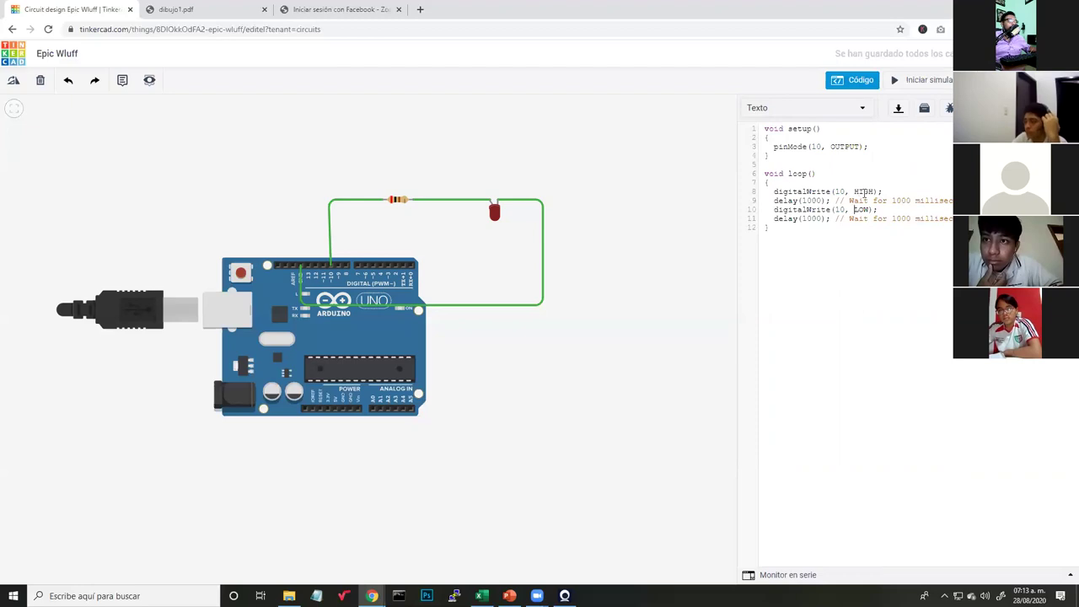
{"action": "left_click", "coordinate": [858, 220]}
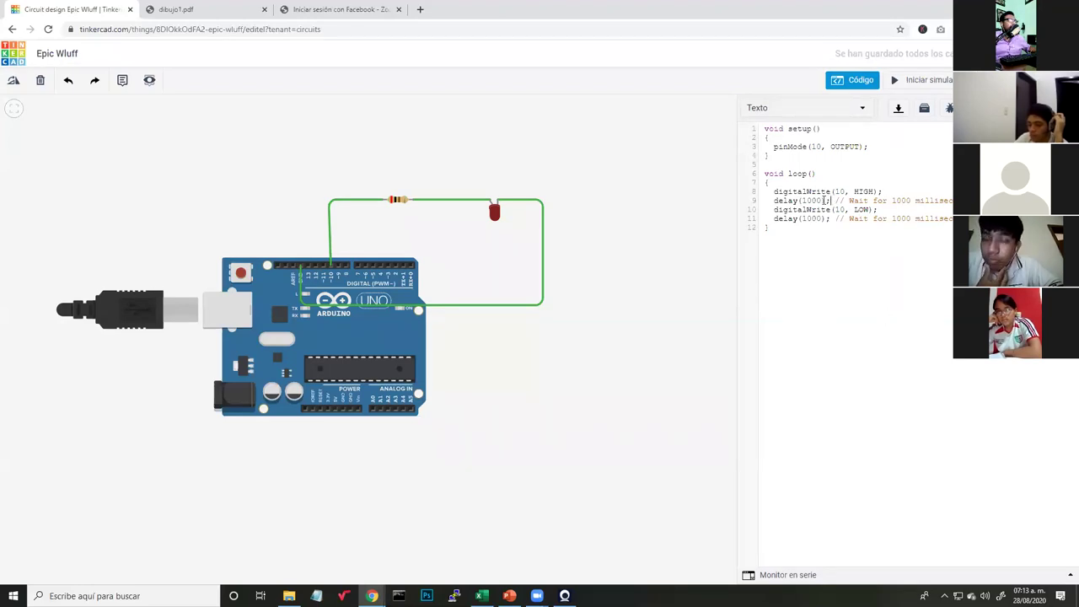
Check the delay values in the loop function, and run the simulation to watch the red LED before stopping it.
{"action": "left_click_drag", "start_coordinate": [826, 200], "coordinate": [770, 201]}
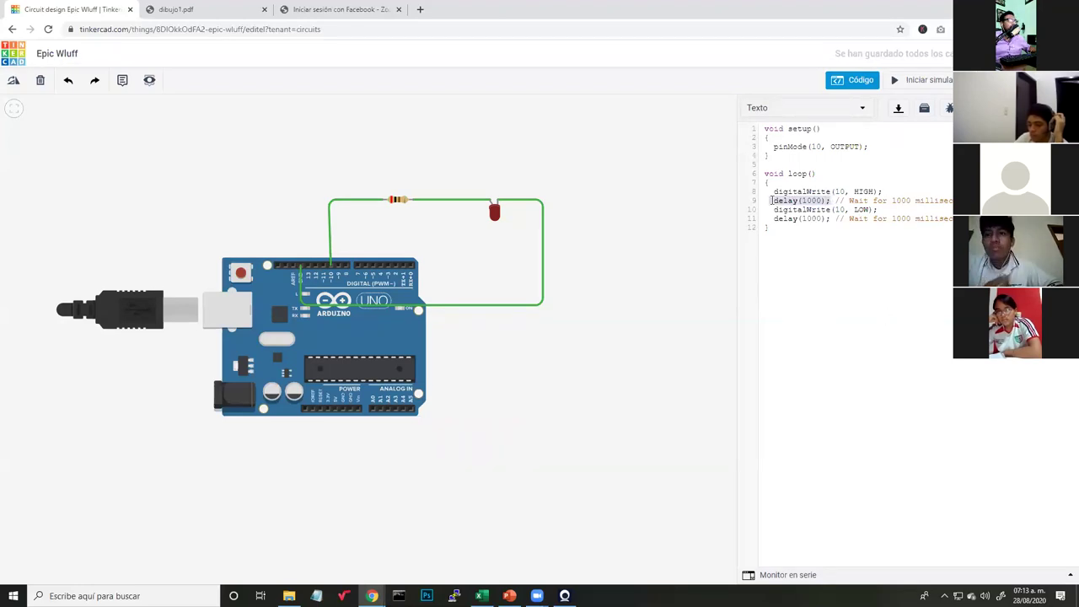
{"action": "left_click", "coordinate": [827, 219]}
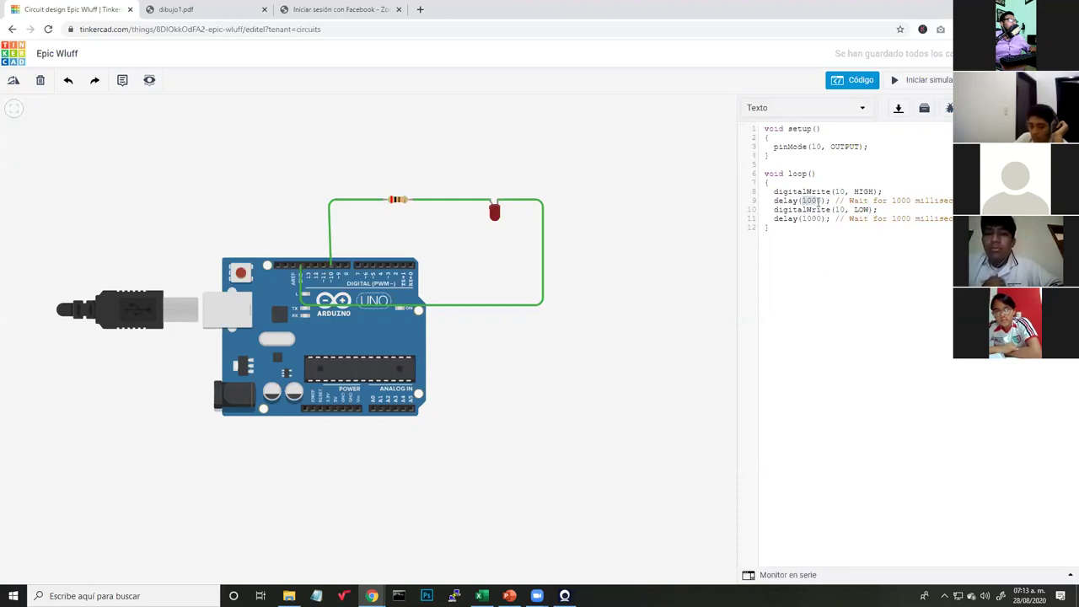
{"action": "left_click", "coordinate": [814, 209]}
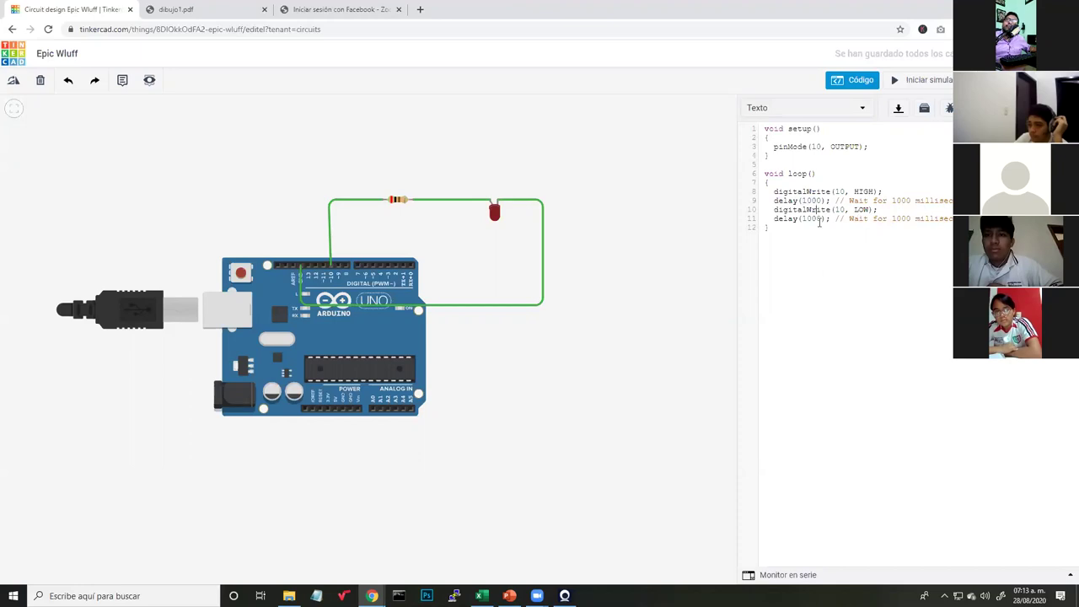
{"action": "left_click", "coordinate": [895, 82]}
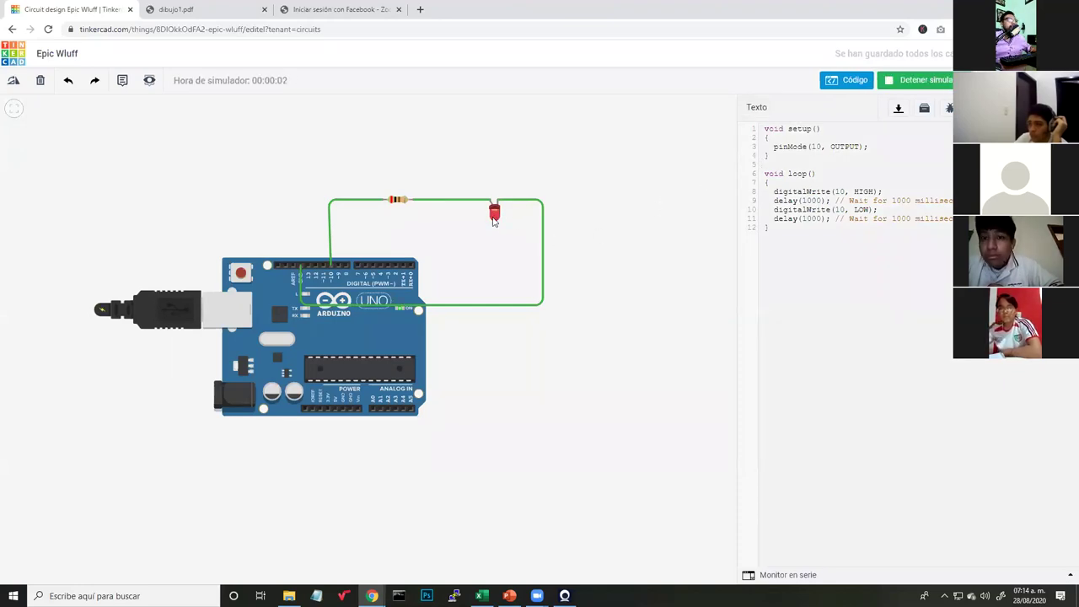
{"action": "left_click", "coordinate": [887, 83]}
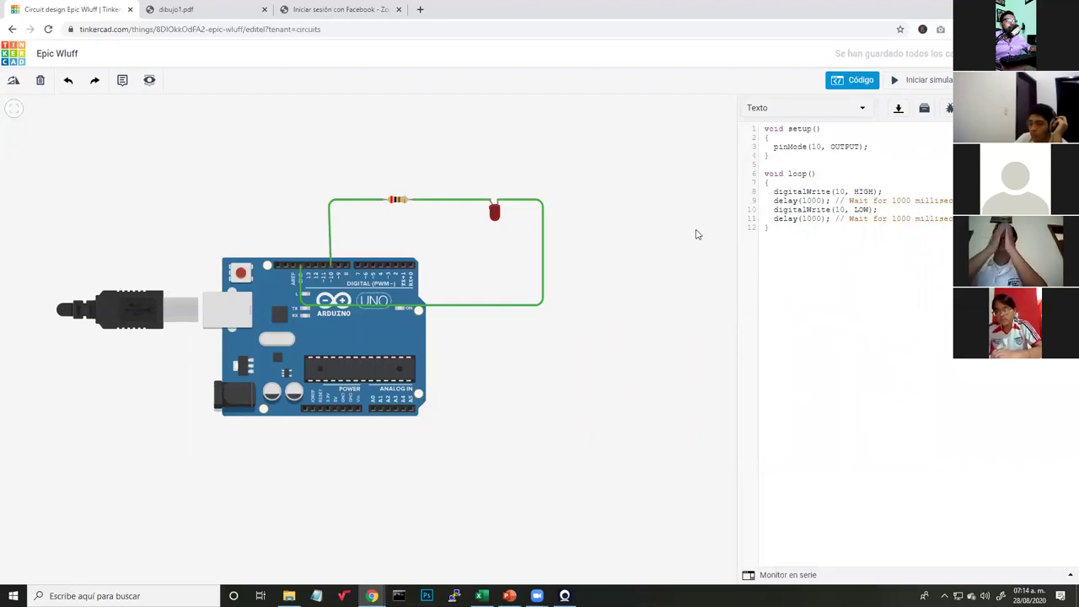
{"action": "left_click", "coordinate": [885, 209]}
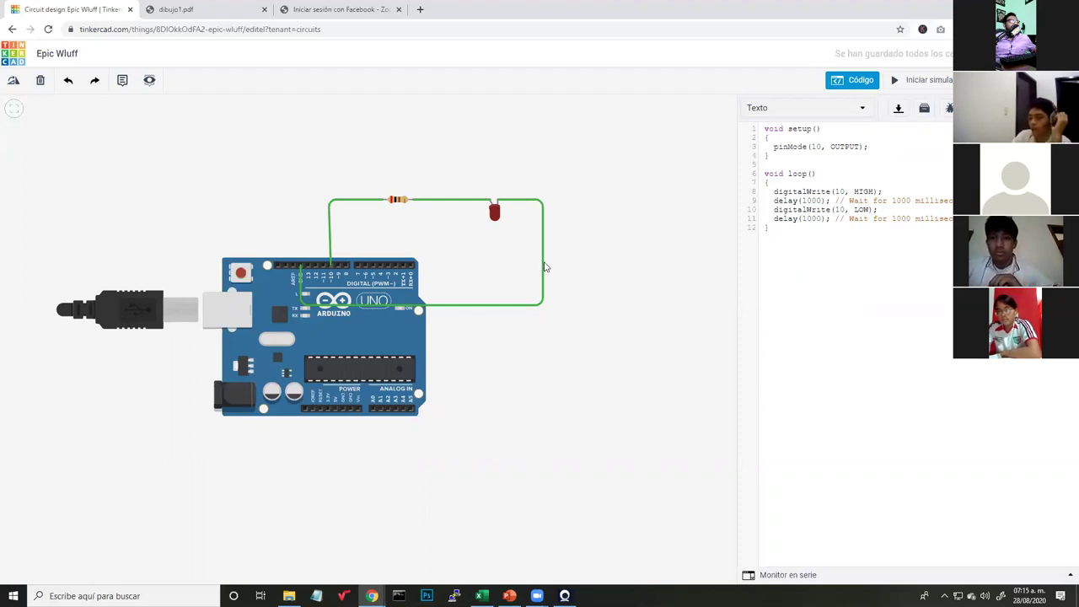
{"action": "left_click", "coordinate": [772, 275]}
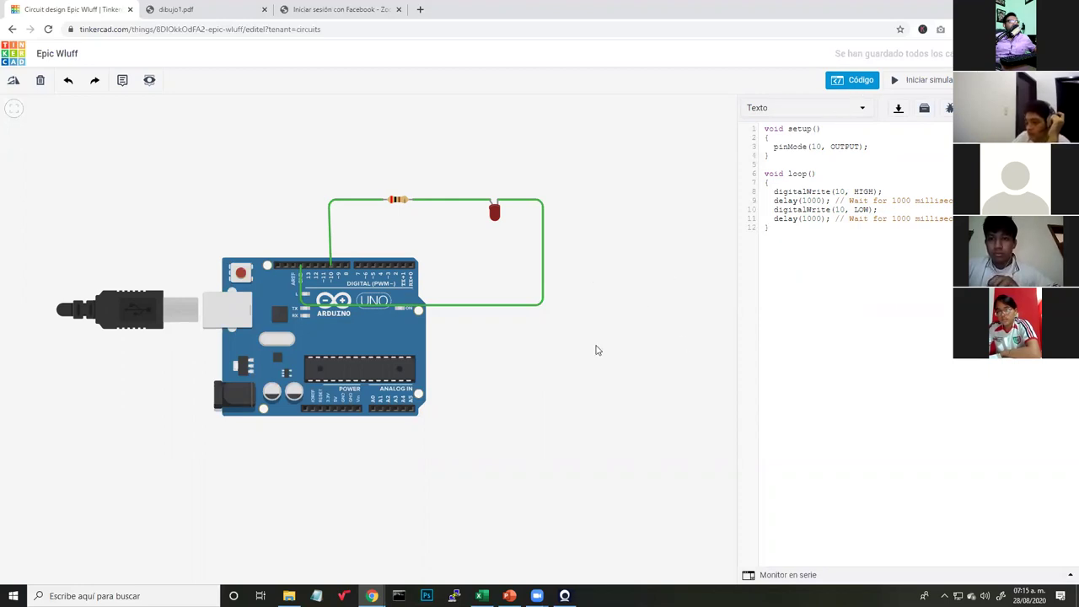
Hide the code editor, place a second LED beside the red LED's circuit and set its color to Verde.
{"action": "left_click", "coordinate": [857, 81]}
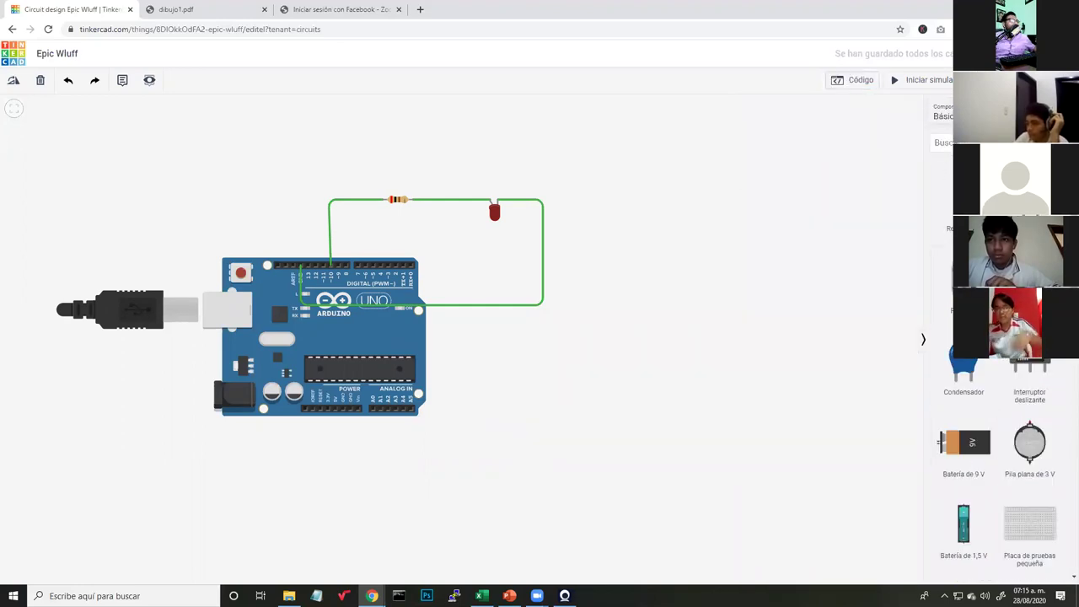
{"action": "key", "text": "ctrl+v"}
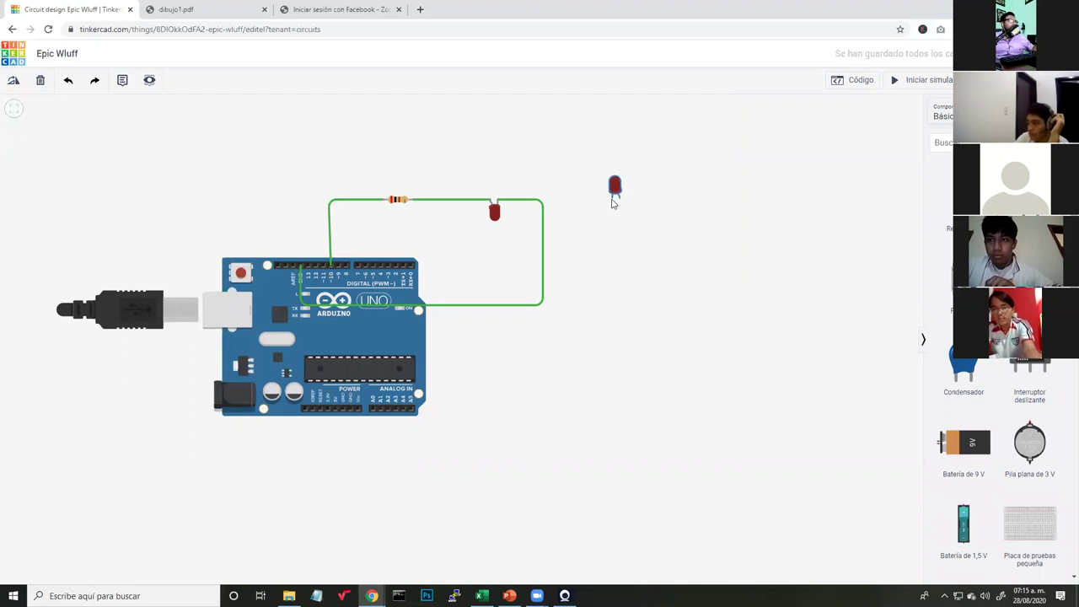
{"action": "left_click", "coordinate": [609, 205]}
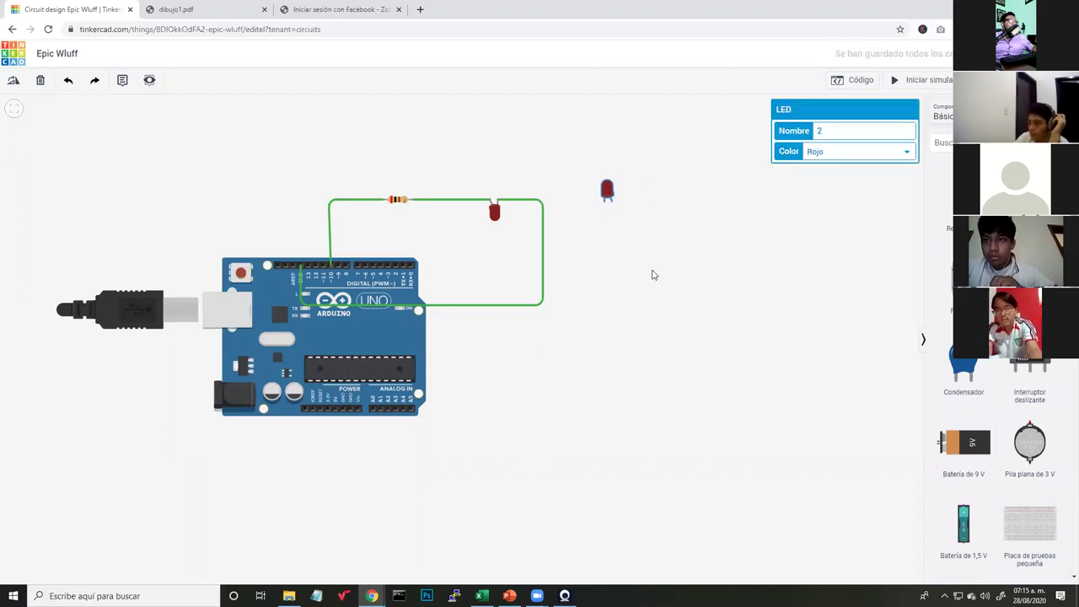
{"action": "left_click", "coordinate": [816, 153]}
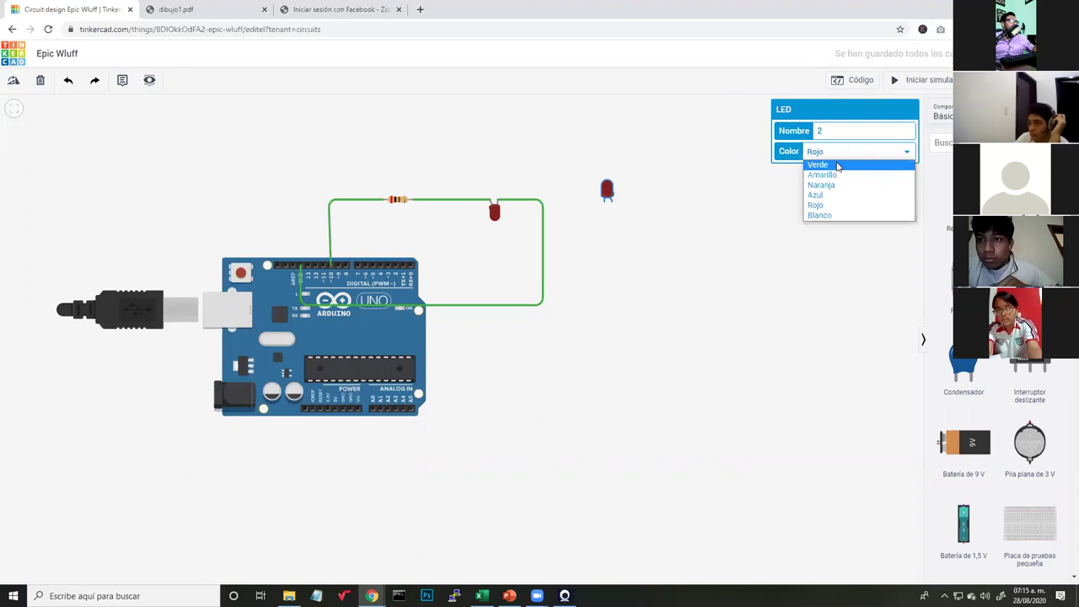
{"action": "left_click", "coordinate": [837, 166]}
{"action": "left_click", "coordinate": [829, 149]}
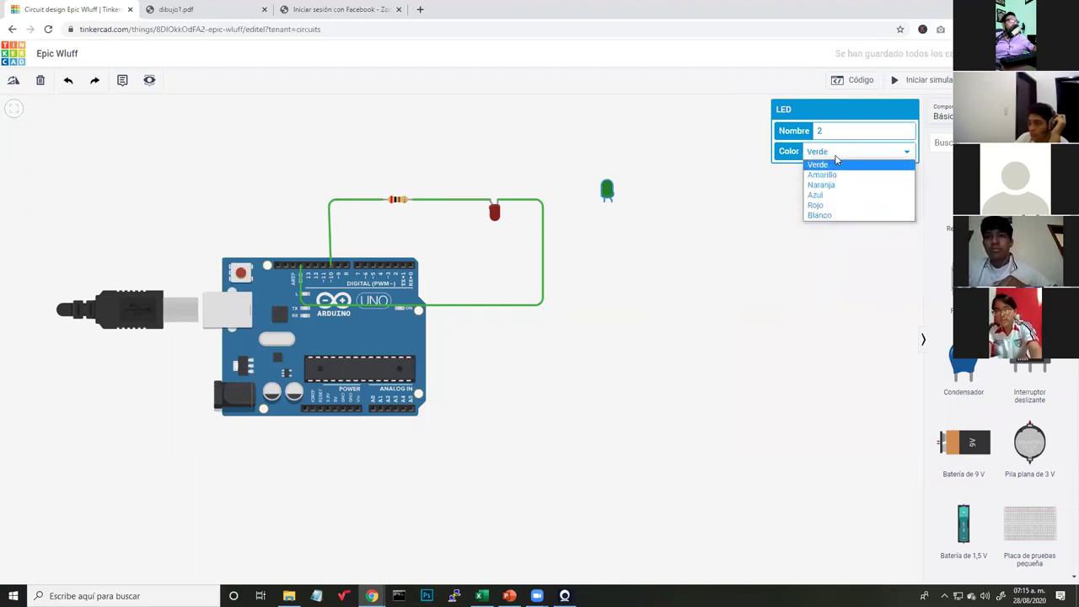
{"action": "left_click", "coordinate": [835, 166]}
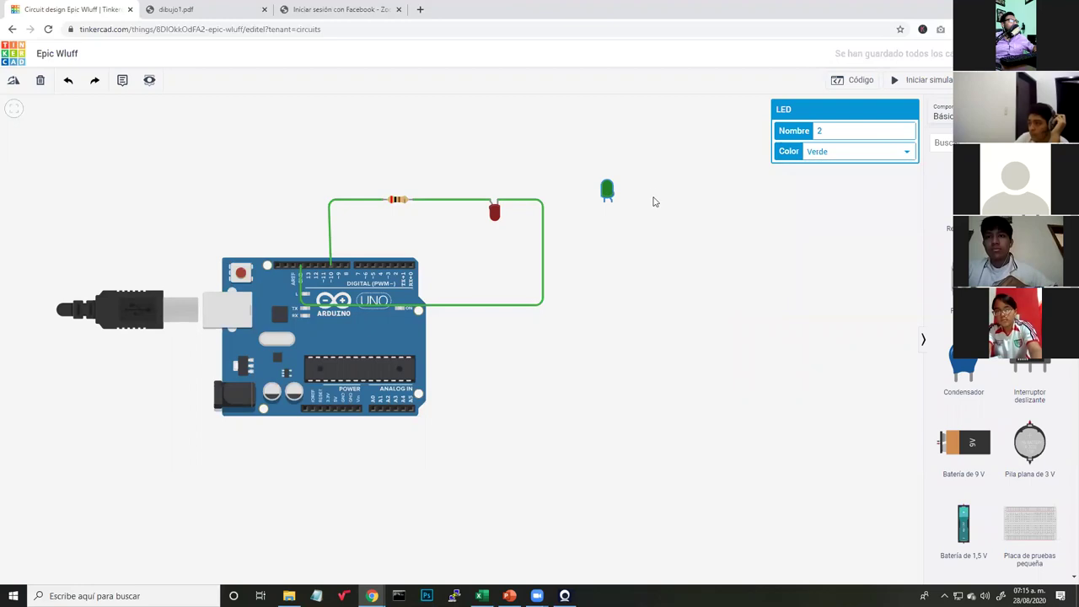
Rotate the green LED upside down so its legs point upward like those of the red LED.
{"action": "left_click", "coordinate": [14, 82]}
{"action": "left_click", "coordinate": [14, 81]}
{"action": "left_click", "coordinate": [15, 82]}
{"action": "left_click", "coordinate": [14, 81]}
{"action": "left_click", "coordinate": [14, 82]}
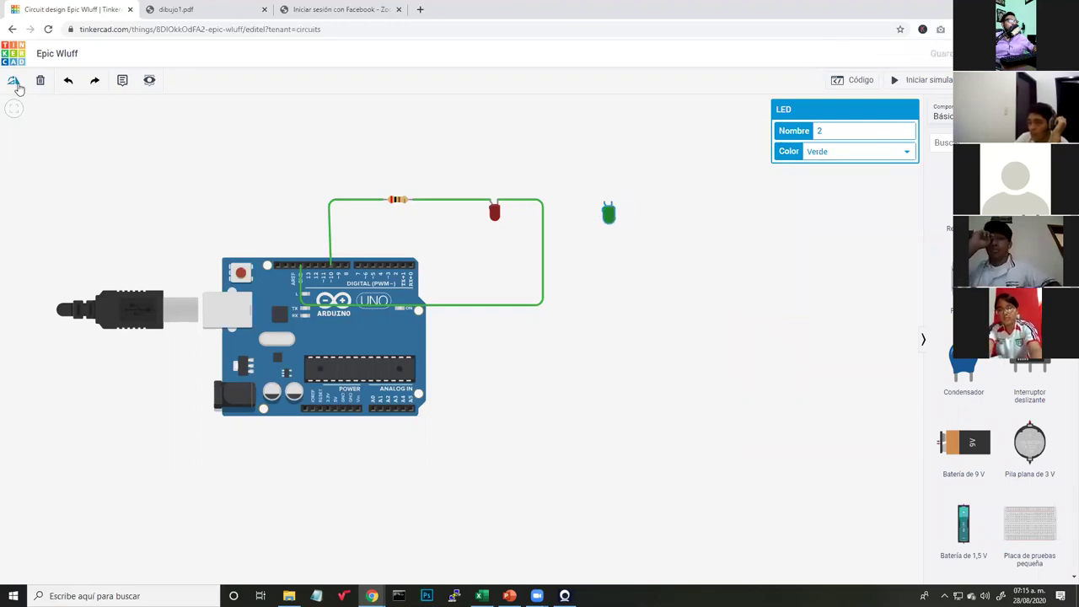
{"action": "left_click", "coordinate": [607, 324]}
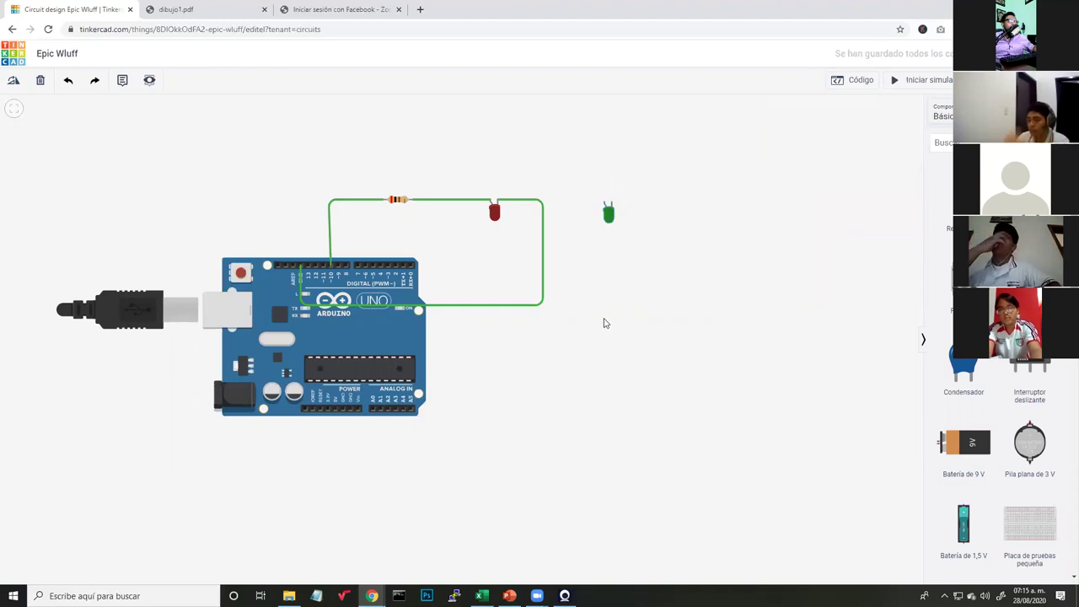
Wire the green LED's cathode to the red LED's cathode, routing the cable above both LEDs.
{"action": "left_click", "coordinate": [610, 203]}
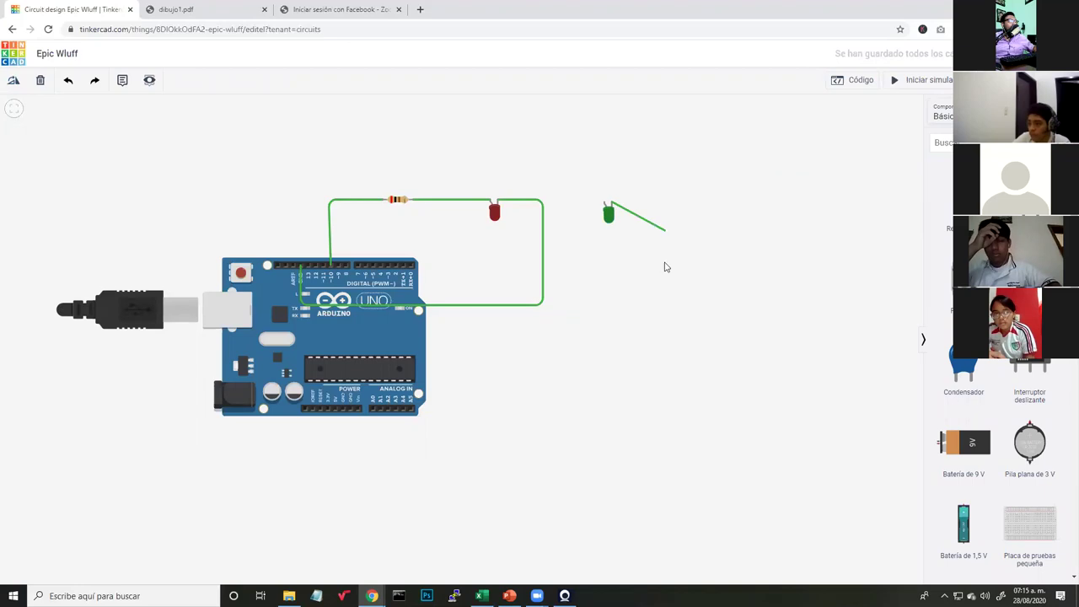
{"action": "left_click", "coordinate": [301, 270]}
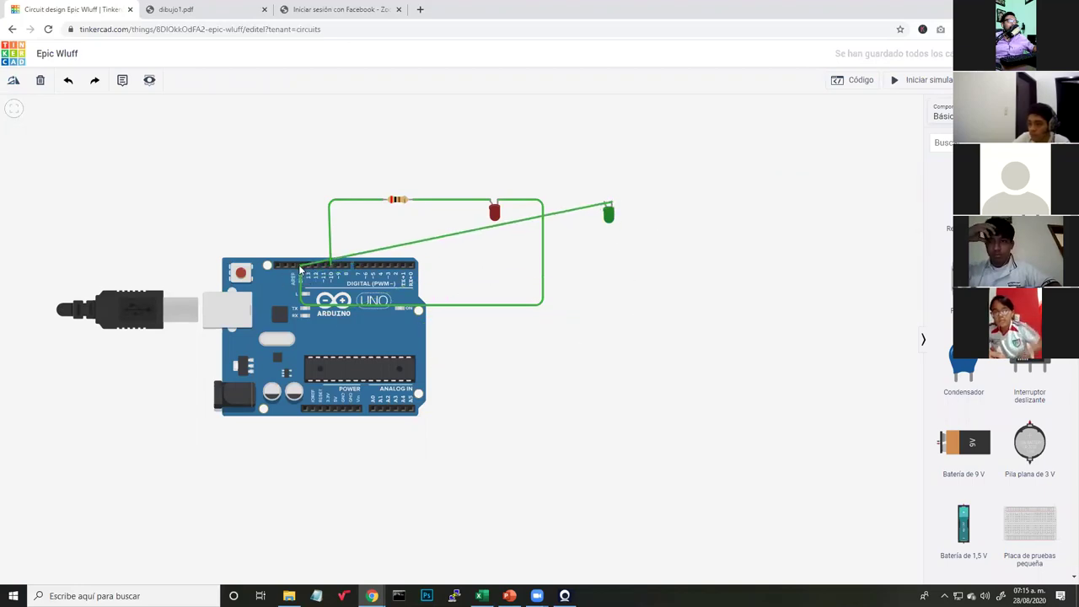
{"action": "left_click_drag", "start_coordinate": [301, 269], "coordinate": [499, 180]}
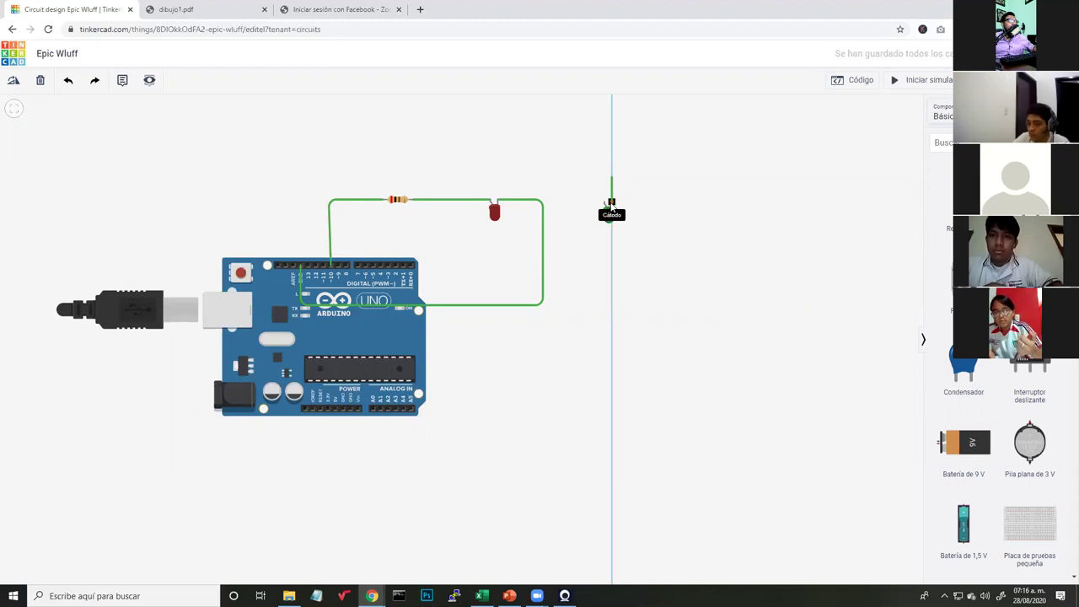
{"action": "left_click_drag", "start_coordinate": [503, 186], "coordinate": [497, 201]}
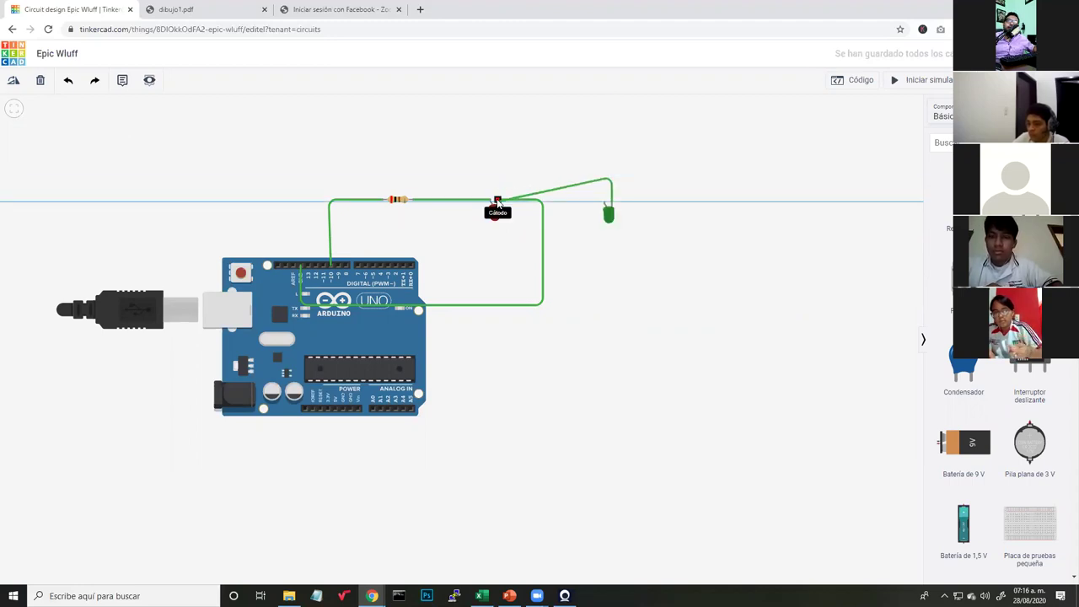
{"action": "left_click_drag", "start_coordinate": [497, 202], "coordinate": [501, 179]}
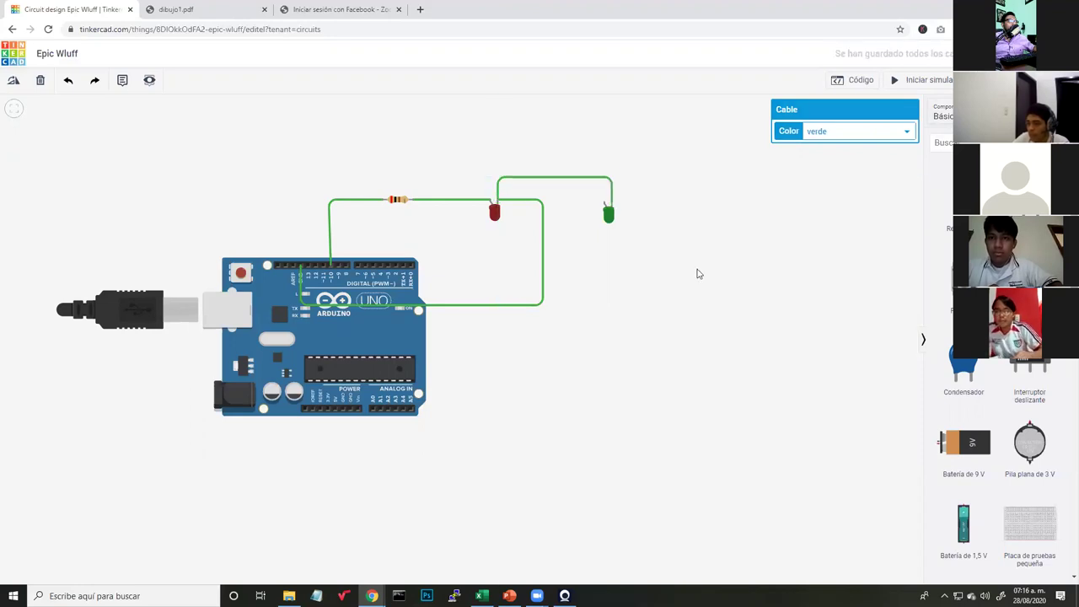
{"action": "left_click", "coordinate": [698, 273]}
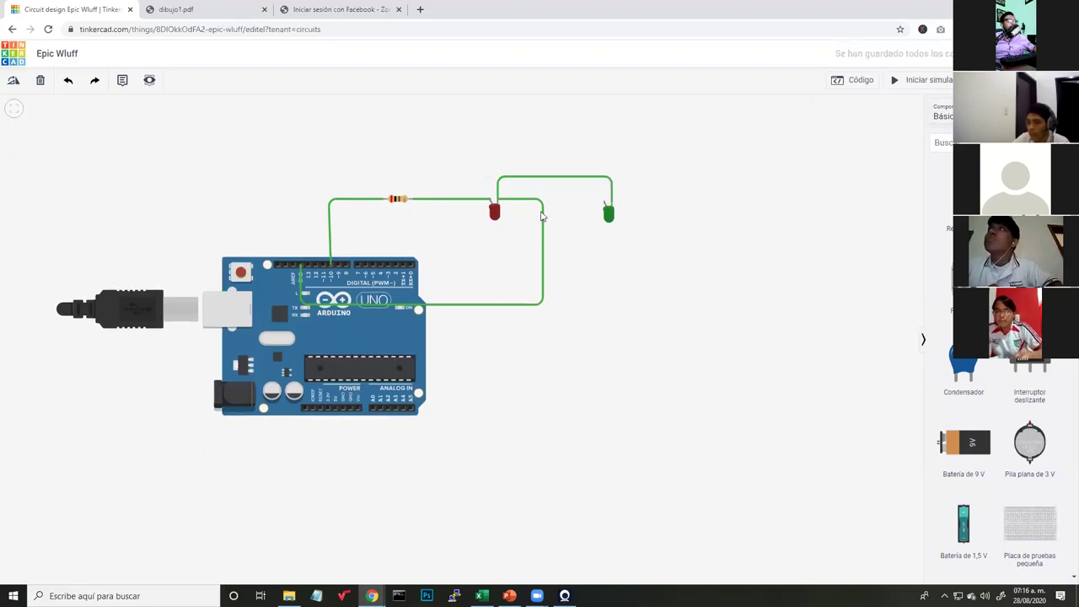
Try wiring the green LED's anode directly to Arduino digital pin 3, and delete that wire.
{"action": "left_click", "coordinate": [604, 204]}
{"action": "left_click", "coordinate": [558, 204]}
{"action": "left_click", "coordinate": [557, 244]}
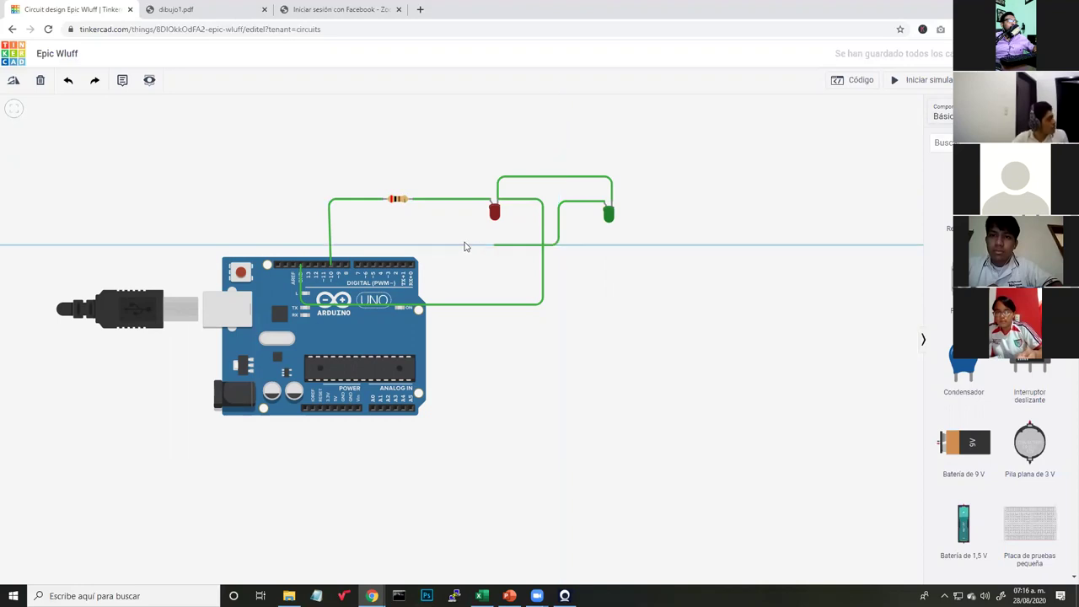
{"action": "left_click", "coordinate": [388, 246]}
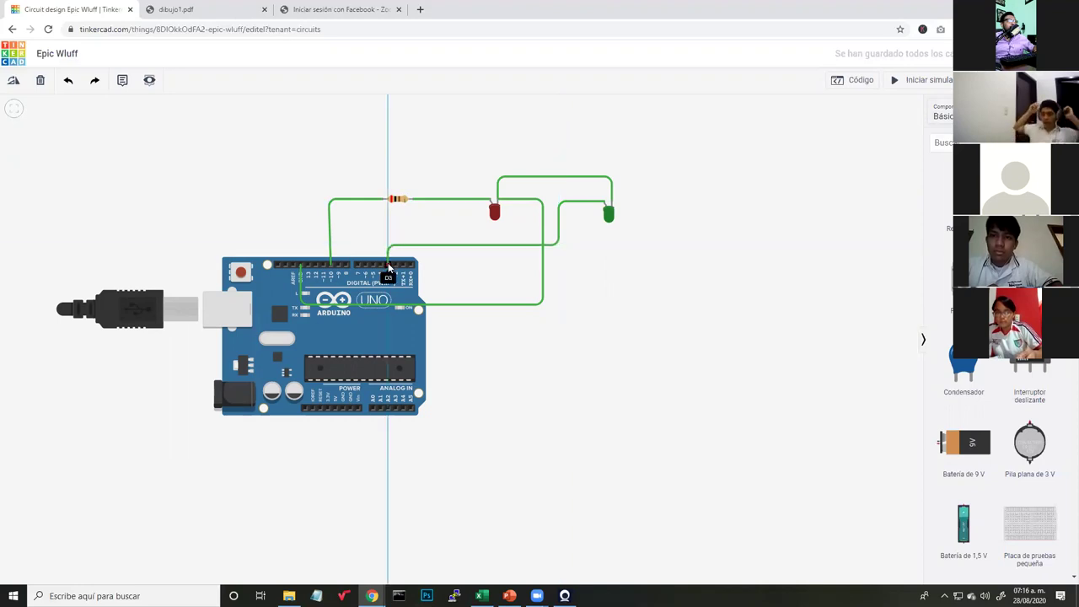
{"action": "left_click", "coordinate": [387, 264]}
{"action": "left_click", "coordinate": [662, 285]}
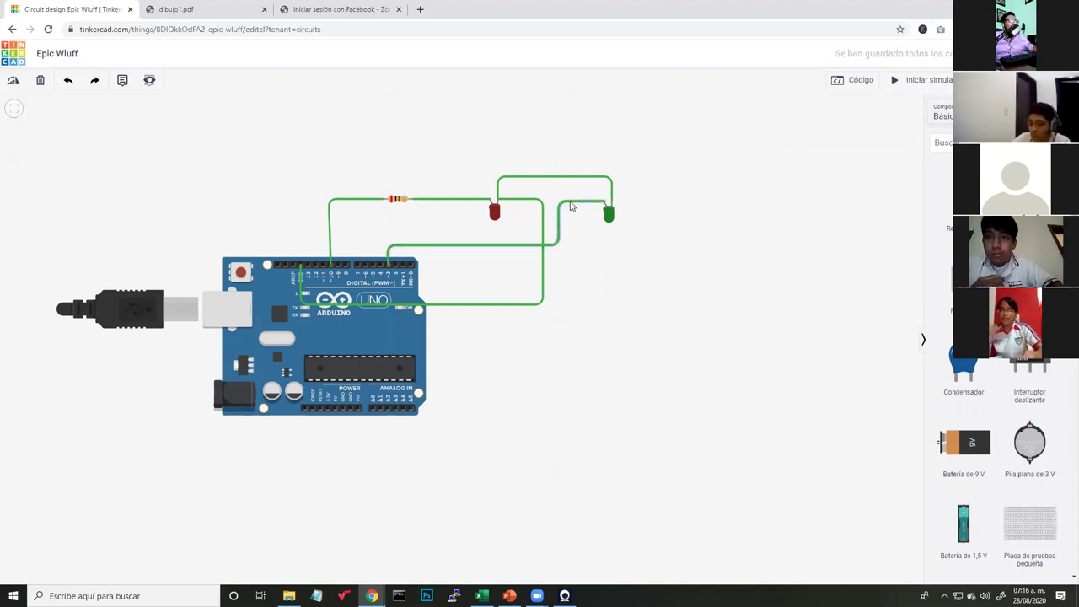
{"action": "left_click", "coordinate": [570, 206]}
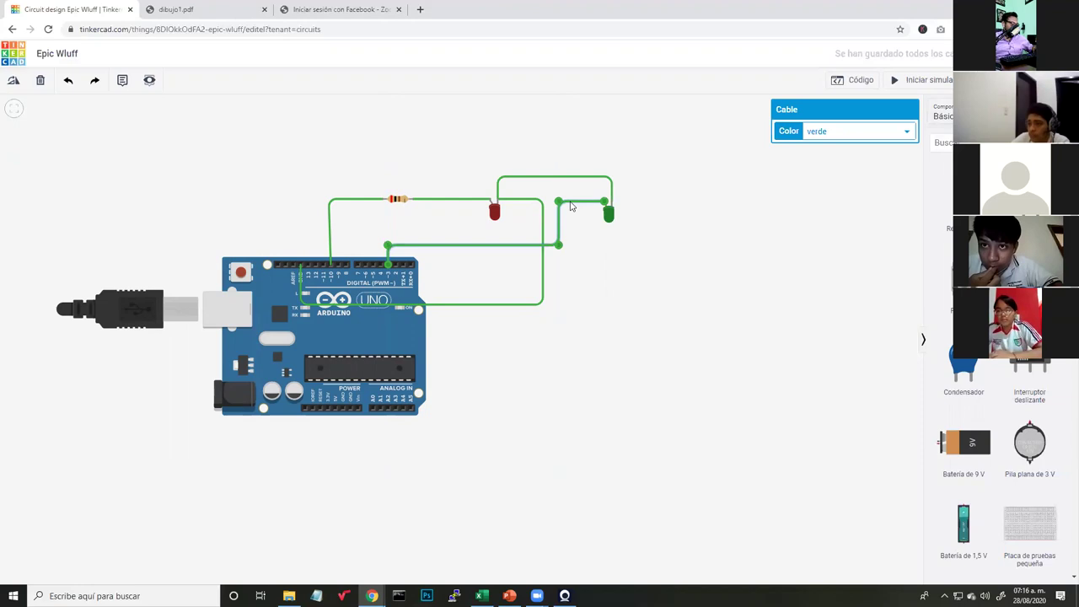
{"action": "key", "text": "Delete"}
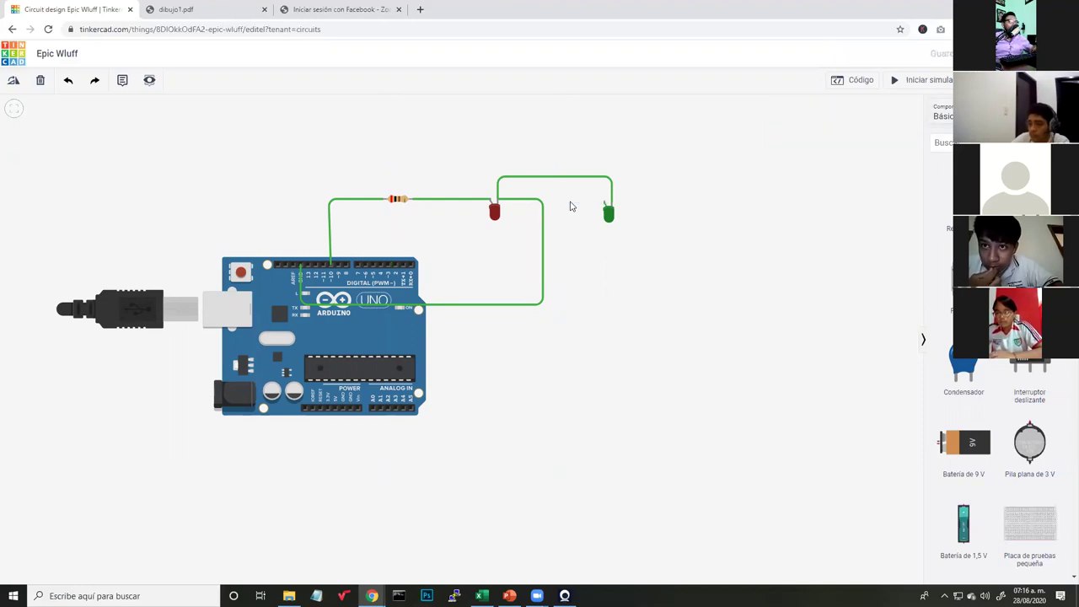
Place a second resistor near the green LED, rotate it horizontal and set its resistance to 220 Ω.
{"action": "left_click_drag", "start_coordinate": [950, 199], "coordinate": [656, 227]}
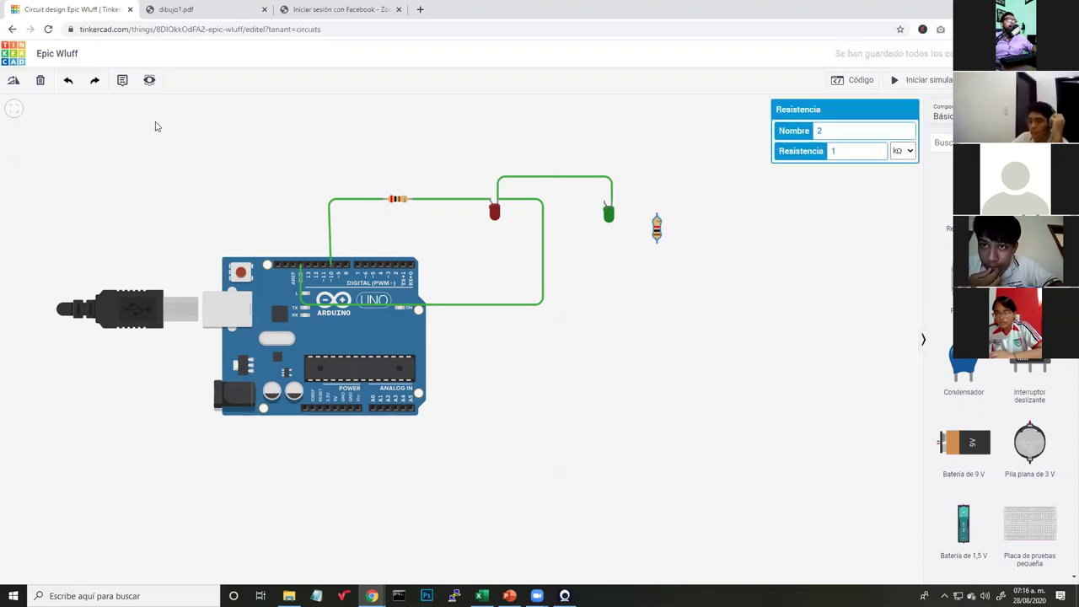
{"action": "left_click", "coordinate": [14, 80]}
{"action": "left_click", "coordinate": [895, 150]}
{"action": "left_click", "coordinate": [900, 206]}
{"action": "left_click", "coordinate": [822, 158]}
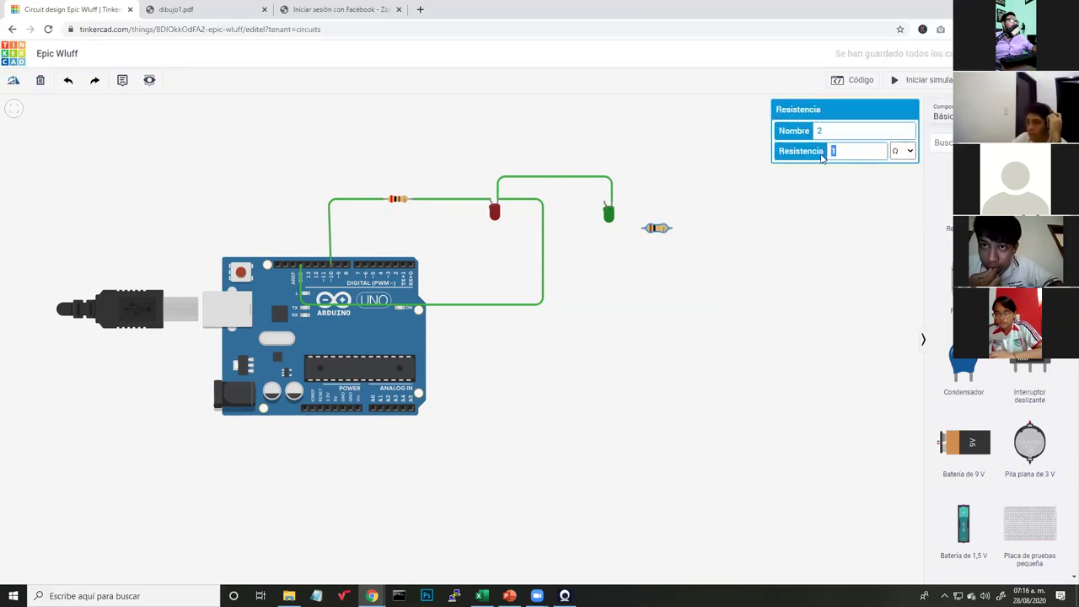
{"action": "type", "text": "220"}
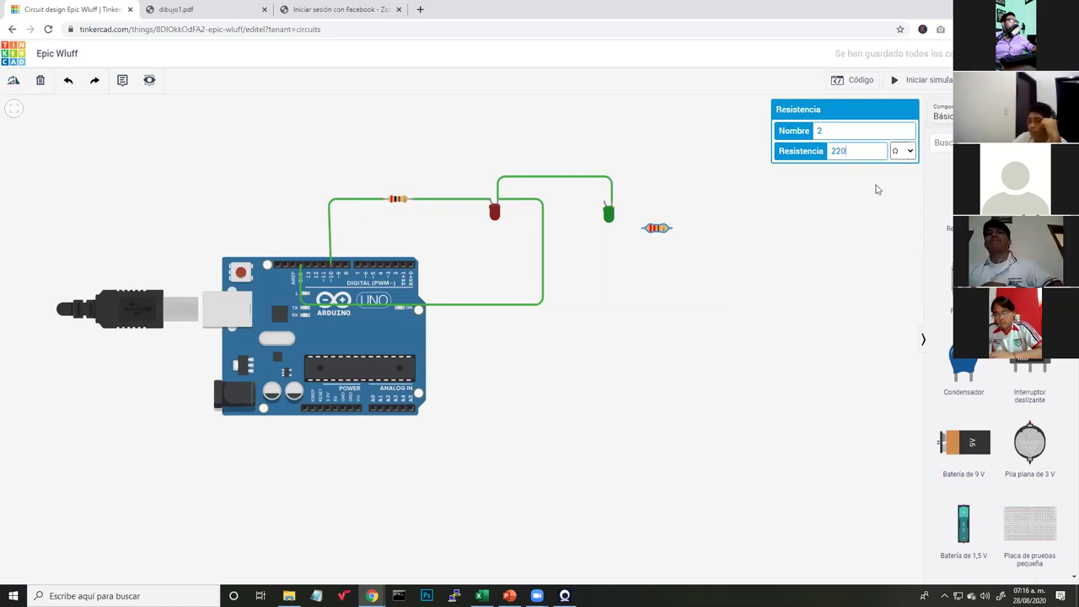
{"action": "left_click", "coordinate": [843, 234]}
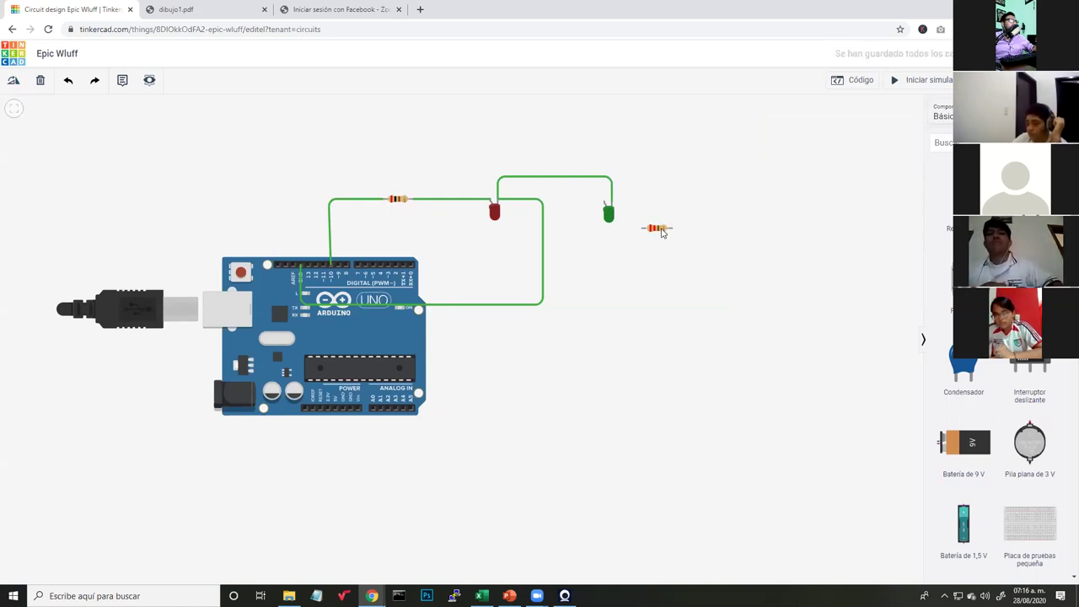
Move the new resistor between the two LEDs and wire its nearer terminal to the green LED's anode in a straight line.
{"action": "left_click", "coordinate": [662, 231]}
{"action": "left_click_drag", "start_coordinate": [663, 231], "coordinate": [578, 207]}
{"action": "left_click", "coordinate": [603, 205]}
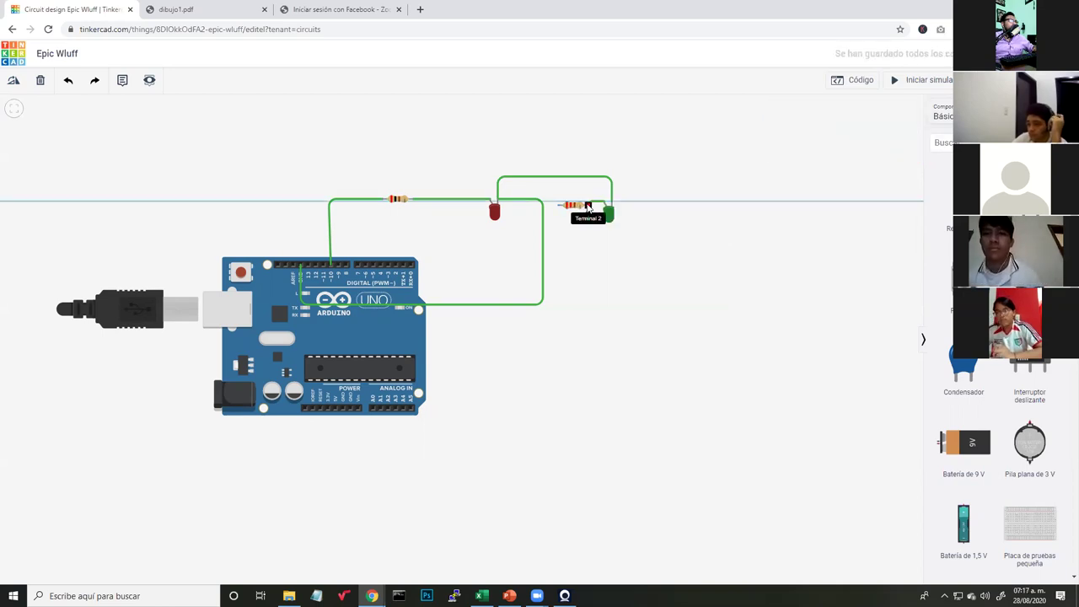
{"action": "left_click", "coordinate": [587, 205]}
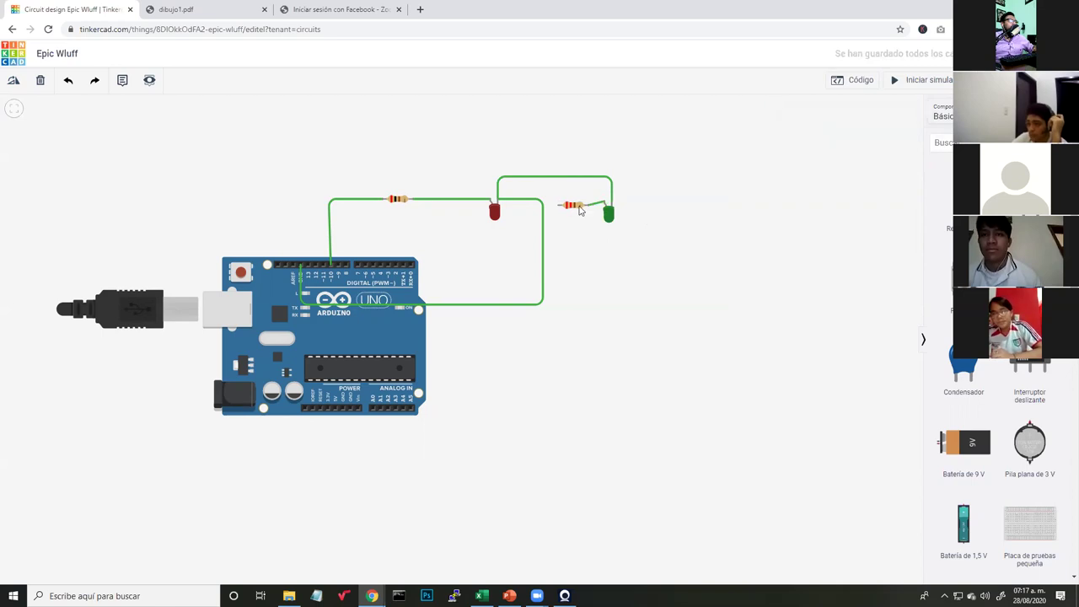
{"action": "left_click", "coordinate": [575, 205]}
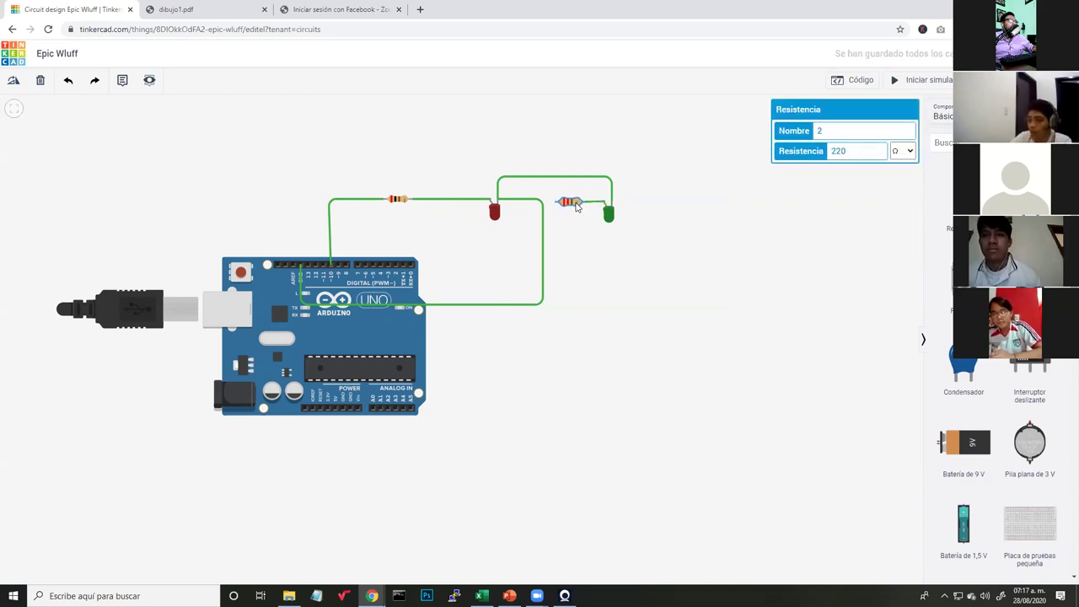
Wire the new resistor's free terminal to Arduino digital pin 3, routing the cable down and above the board.
{"action": "left_click", "coordinate": [555, 203]}
{"action": "left_click", "coordinate": [556, 245]}
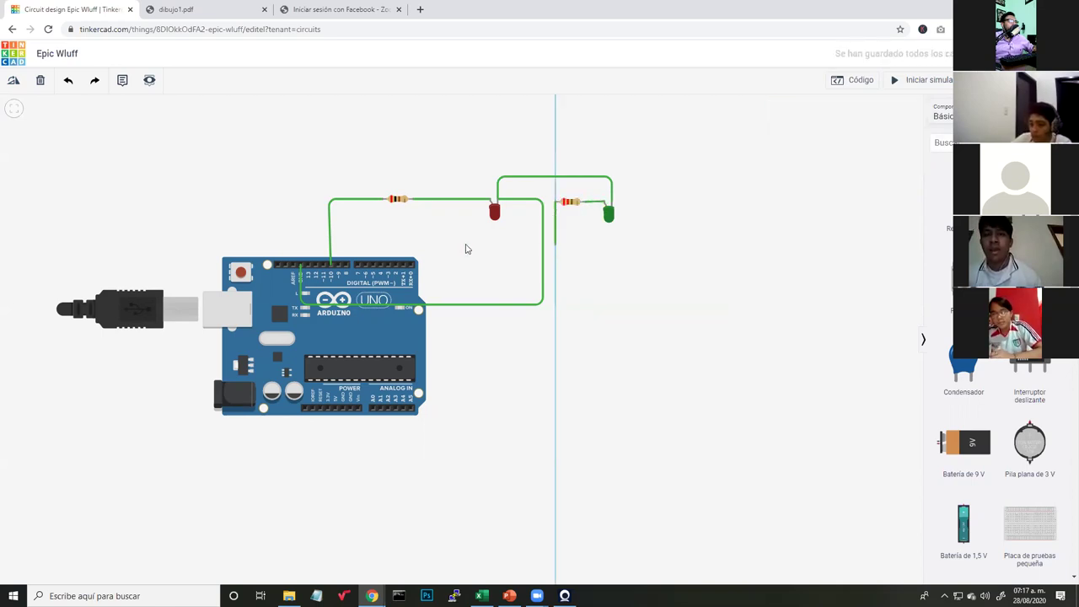
{"action": "left_click", "coordinate": [387, 265]}
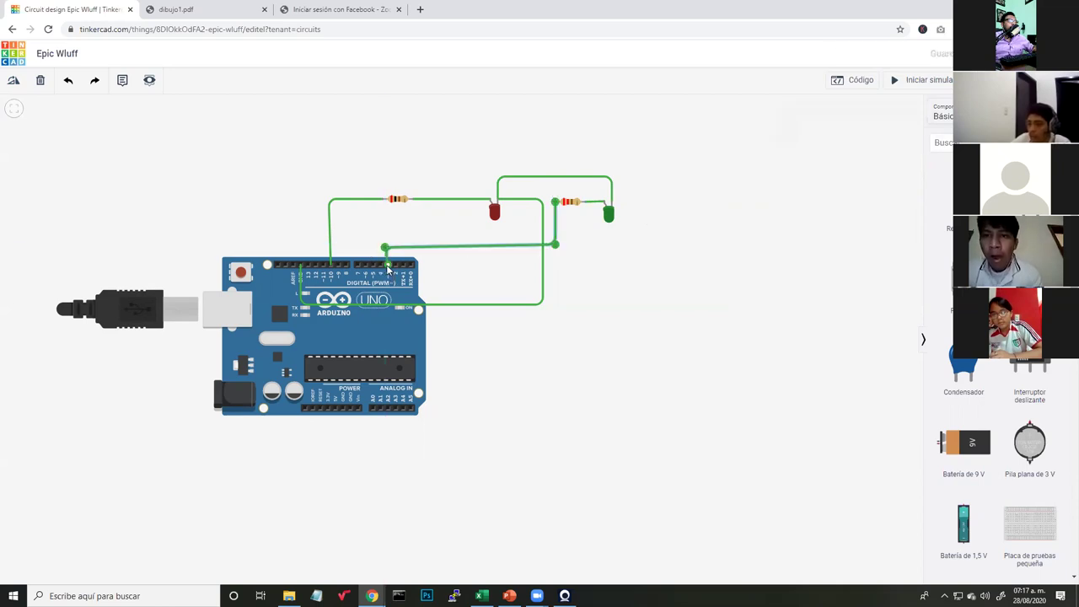
Align the bend of the green LED's signal wire directly above Arduino digital pin 3.
{"action": "left_click_drag", "start_coordinate": [384, 249], "coordinate": [388, 247]}
{"action": "left_click", "coordinate": [664, 309]}
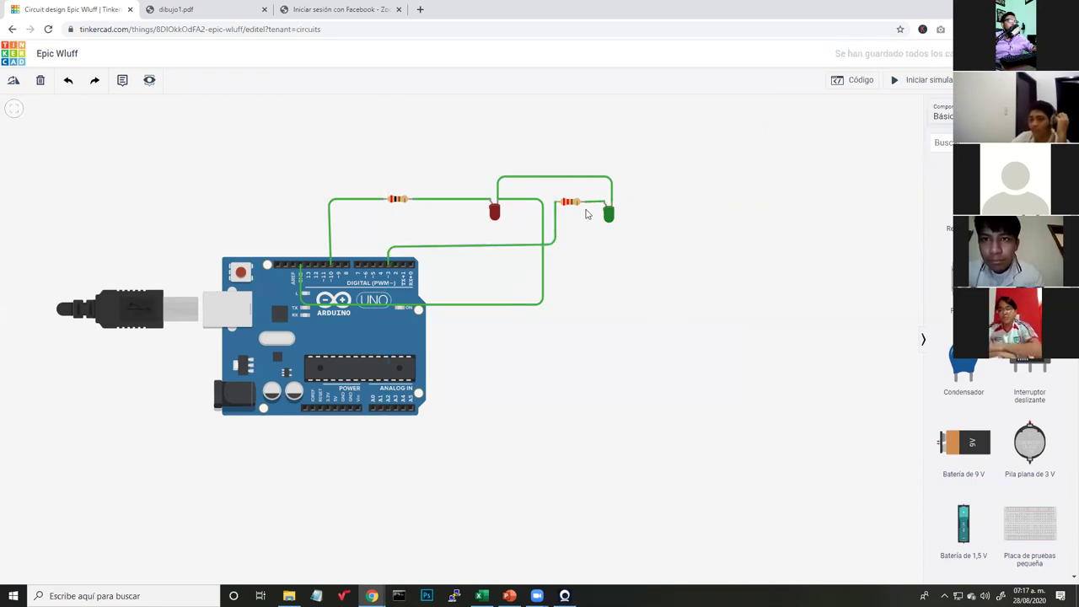
Color the red LED's ground wire and the wire linking the two LED cathodes black (negro).
{"action": "left_click", "coordinate": [518, 203]}
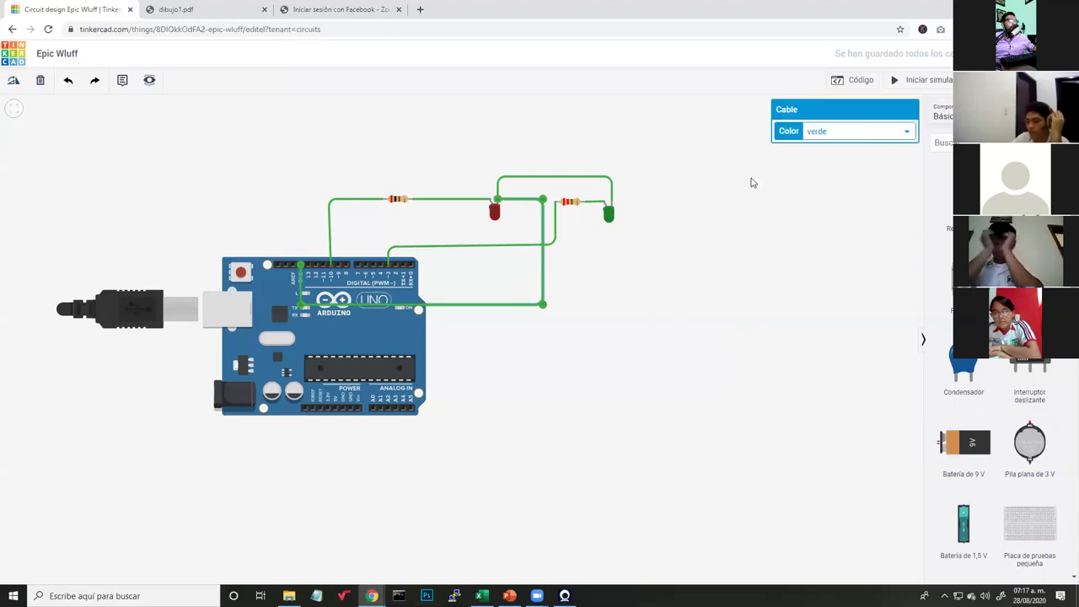
{"action": "left_click", "coordinate": [857, 133]}
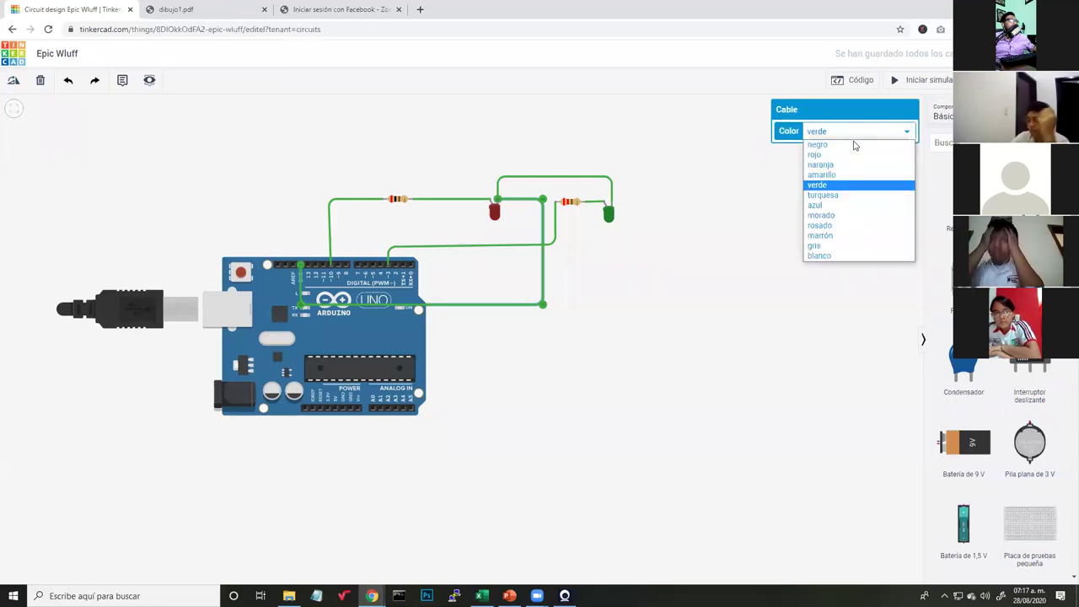
{"action": "left_click", "coordinate": [805, 226]}
{"action": "left_click", "coordinate": [649, 356]}
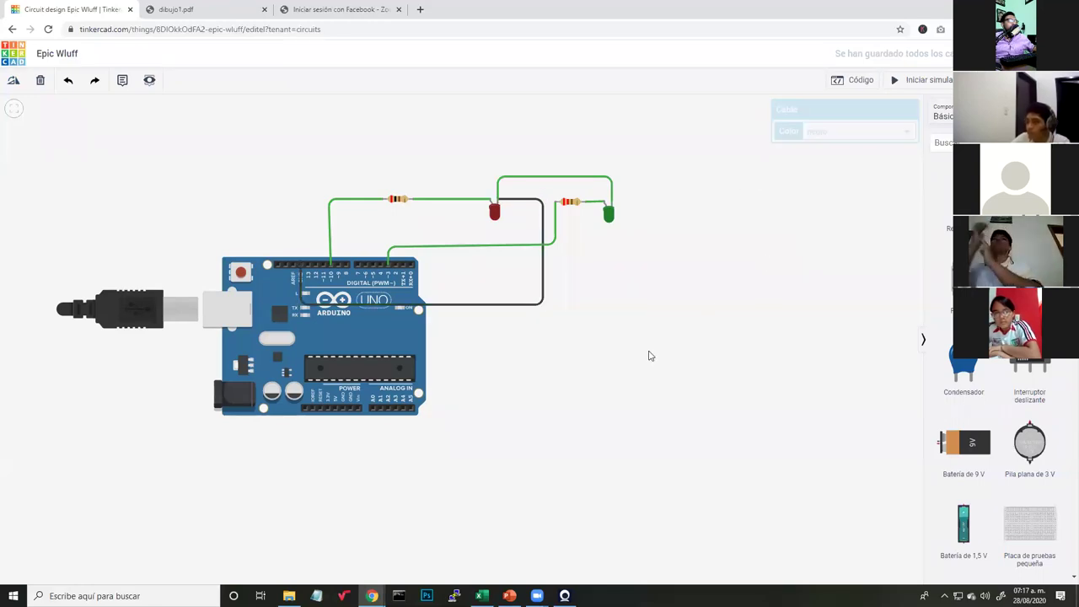
{"action": "left_click", "coordinate": [613, 197]}
{"action": "left_click", "coordinate": [843, 132]}
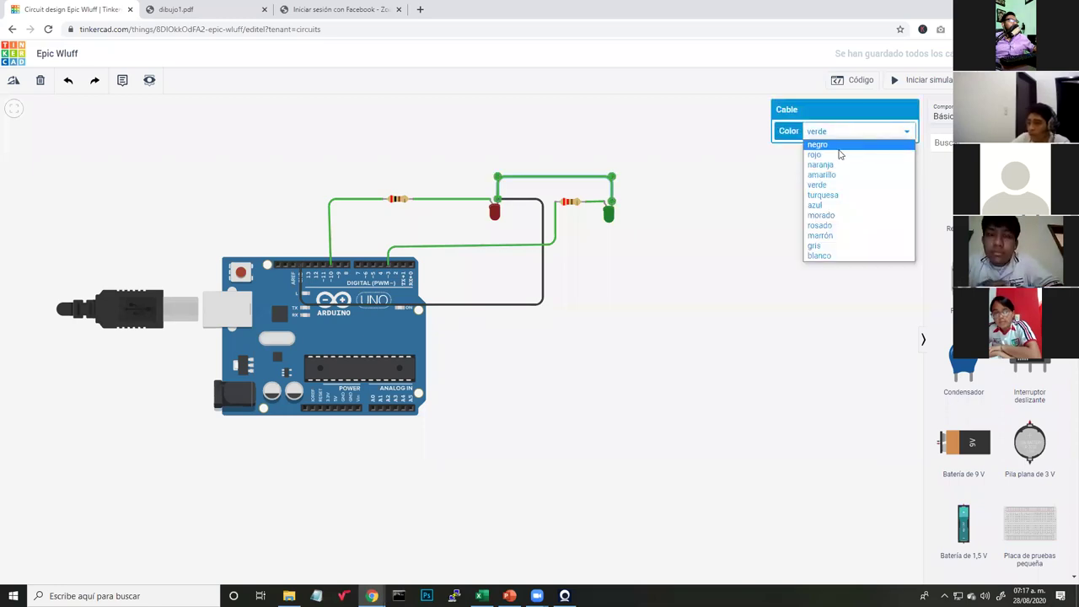
{"action": "left_click", "coordinate": [805, 226]}
{"action": "left_click", "coordinate": [613, 226]}
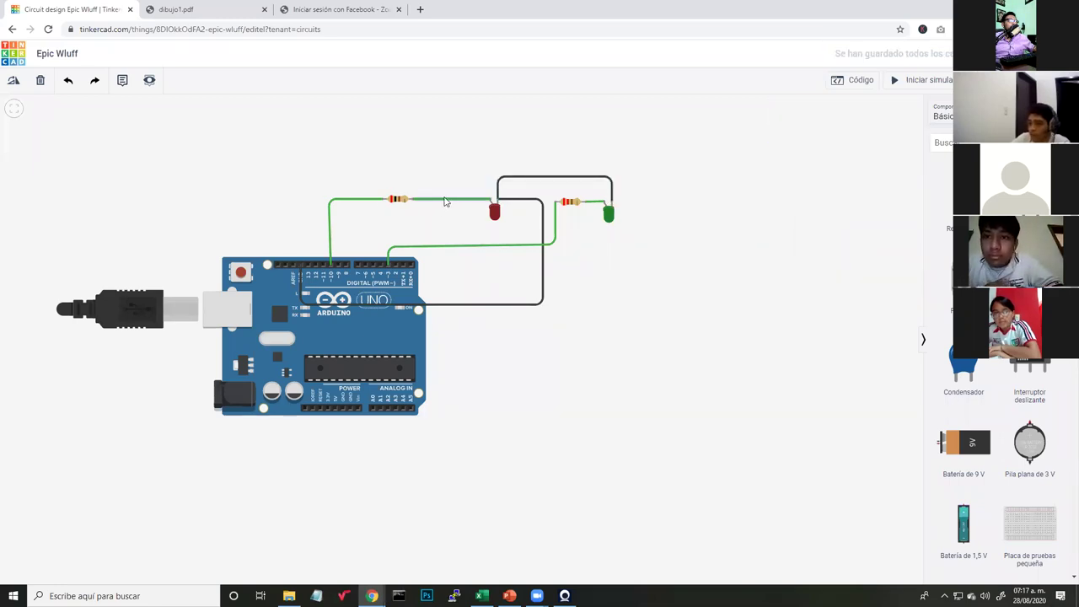
Color both wires of the red LED's resistor, to the anode and to pin 10, red (rojo).
{"action": "left_click", "coordinate": [444, 203]}
{"action": "left_click", "coordinate": [842, 131]}
{"action": "left_click", "coordinate": [824, 156]}
{"action": "left_click", "coordinate": [367, 200]}
{"action": "left_click", "coordinate": [847, 135]}
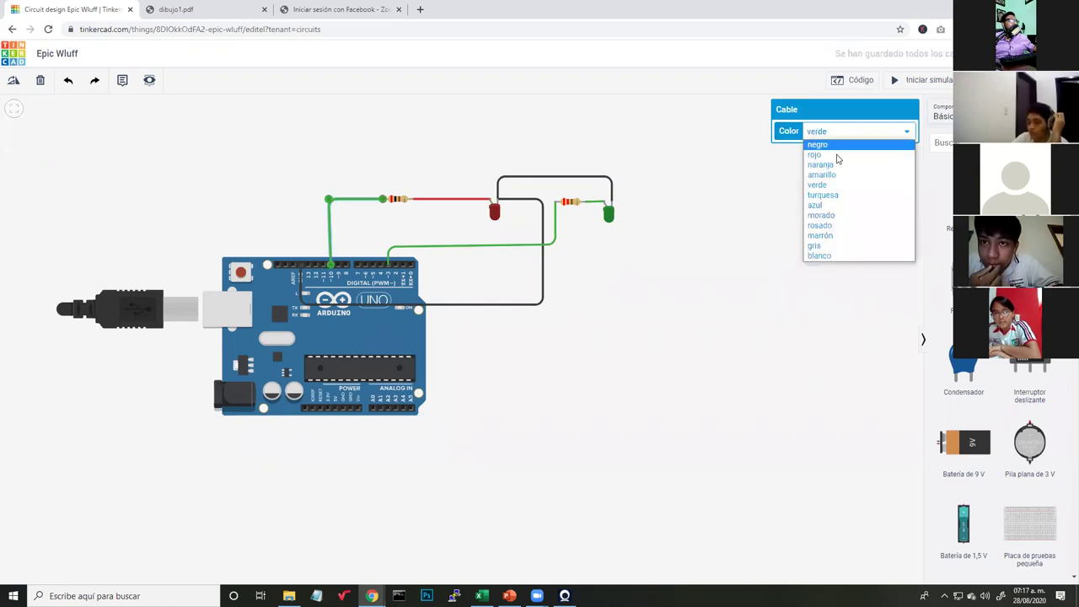
{"action": "left_click", "coordinate": [834, 157]}
Color the pin 3 wire and the short wire between its resistor and the green LED's anode red (rojo).
{"action": "left_click", "coordinate": [554, 241]}
{"action": "left_click", "coordinate": [833, 132]}
{"action": "left_click", "coordinate": [826, 155]}
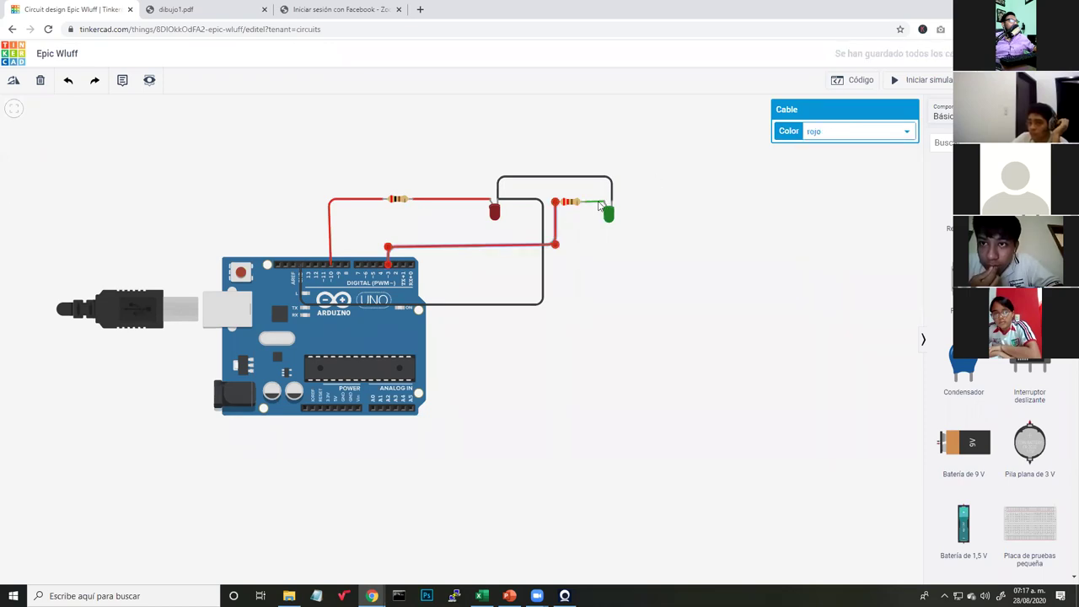
{"action": "left_click", "coordinate": [848, 137]}
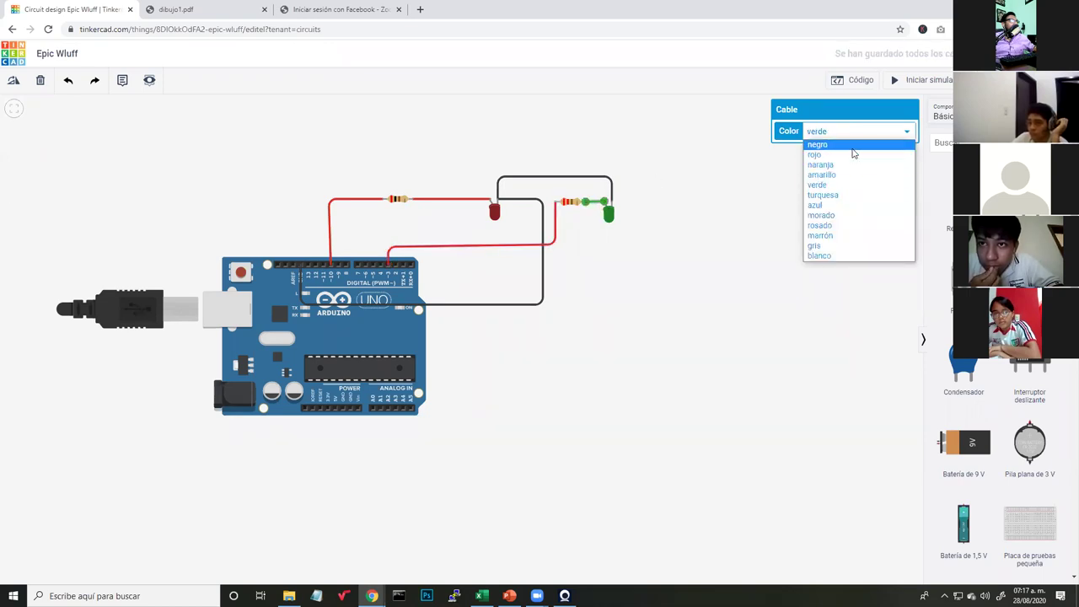
{"action": "left_click", "coordinate": [859, 157]}
{"action": "left_click", "coordinate": [645, 235]}
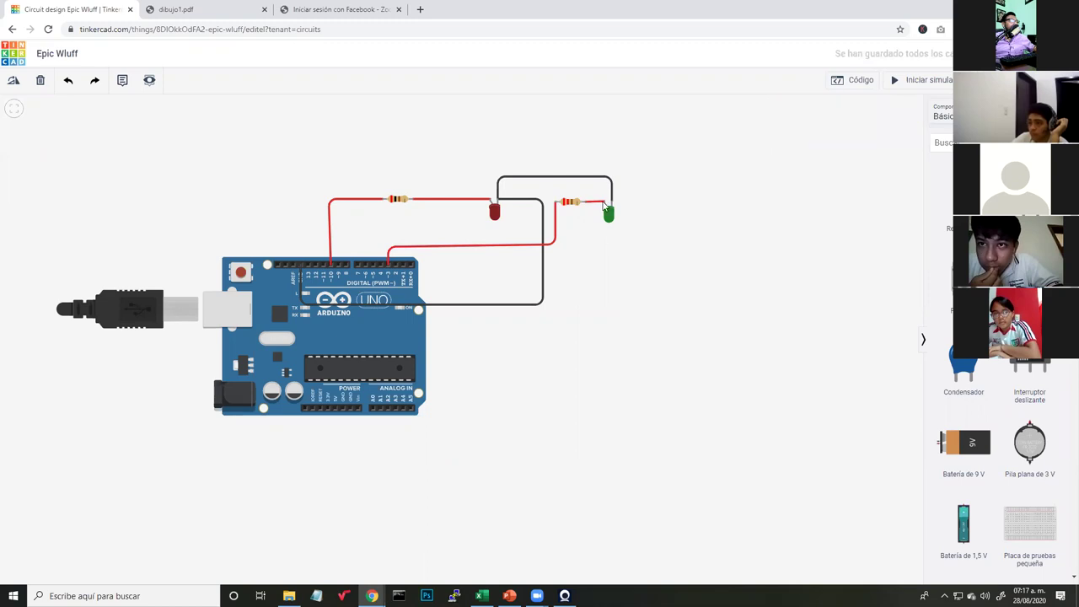
{"action": "left_click", "coordinate": [597, 205]}
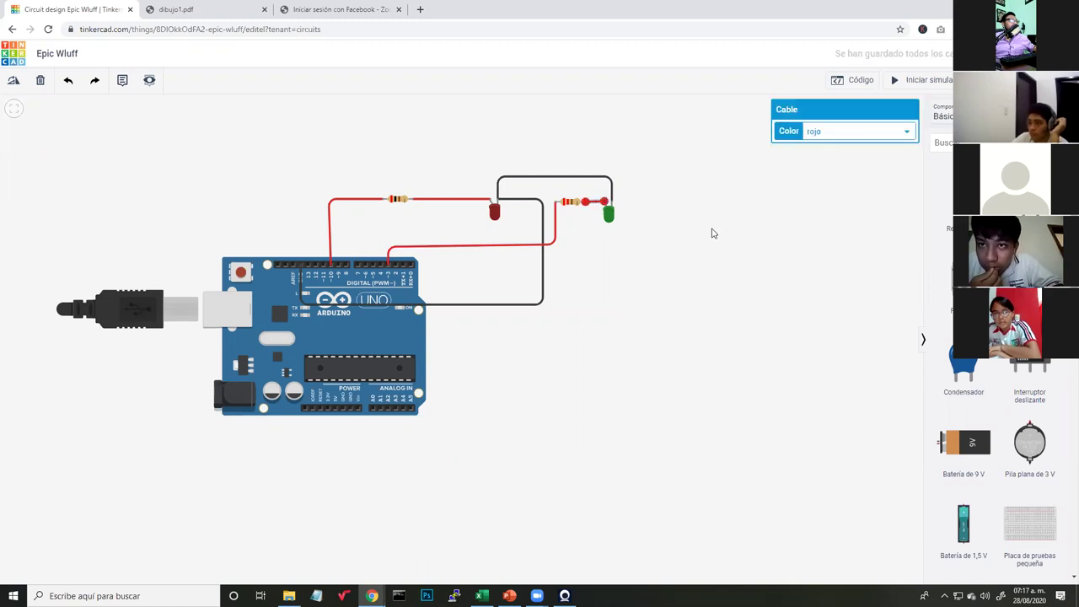
{"action": "left_click", "coordinate": [712, 233]}
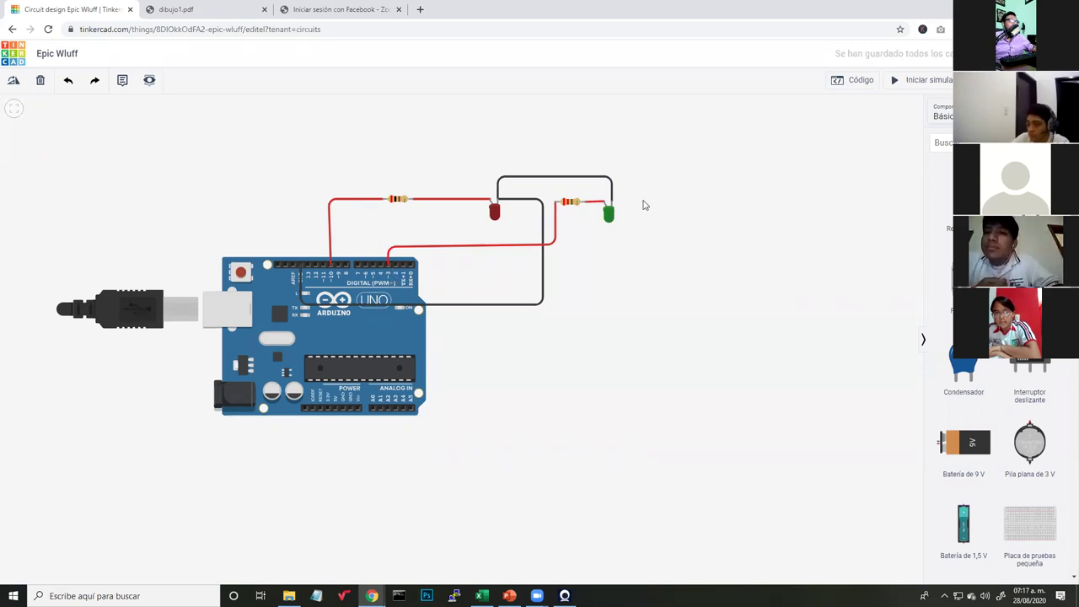
Open the text code and add pinMode(3, OUTPUT); in setup() below the pin 10 line.
{"action": "left_click", "coordinate": [860, 84]}
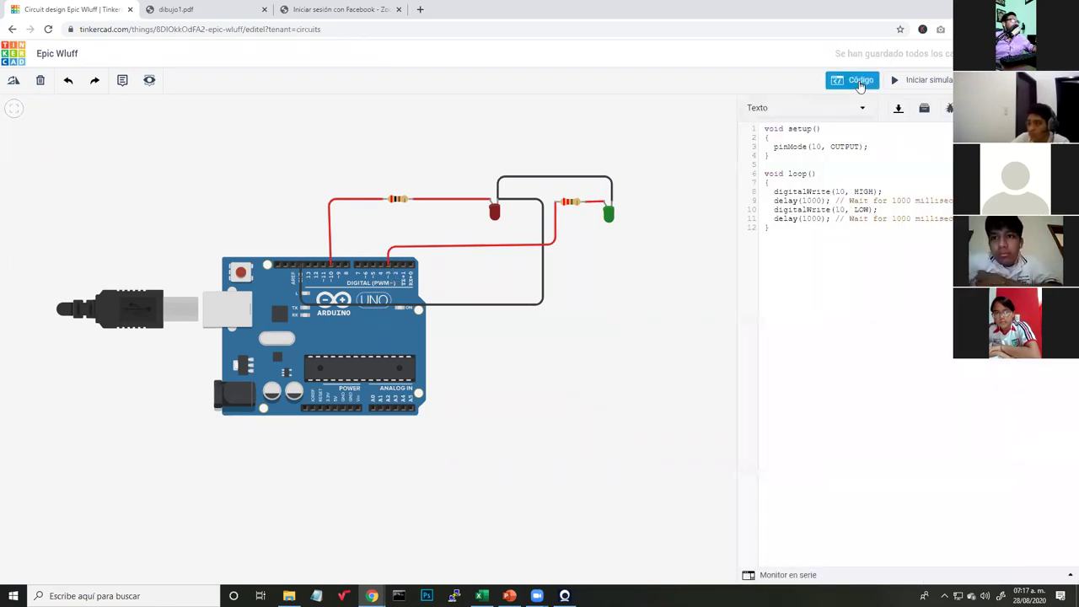
{"action": "left_click", "coordinate": [888, 143]}
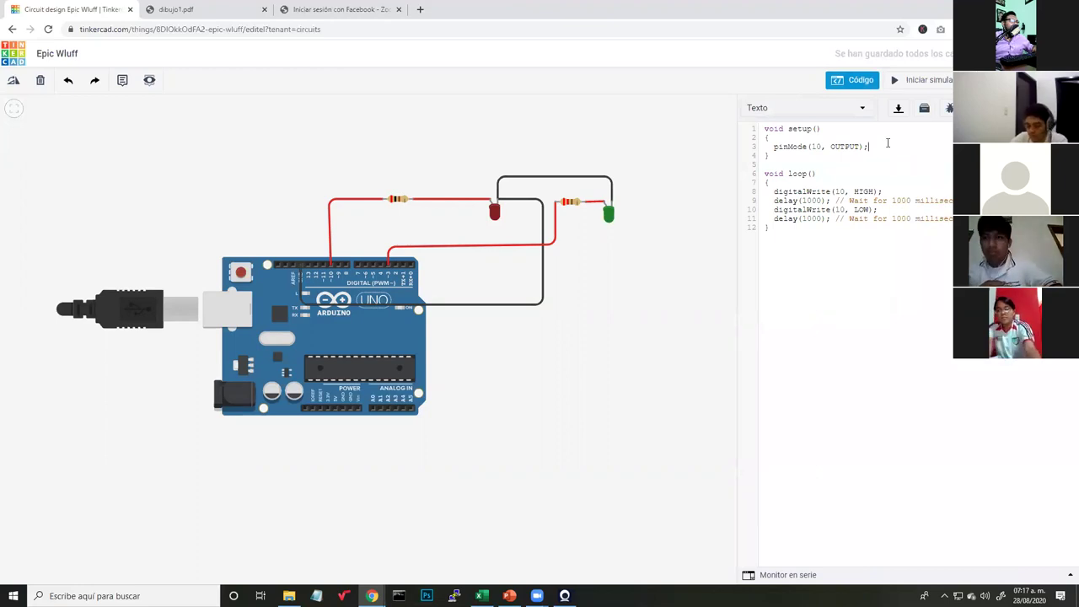
{"action": "key", "text": "Return"}
{"action": "type", "text": "pinMode(3, OUTPUT);"}
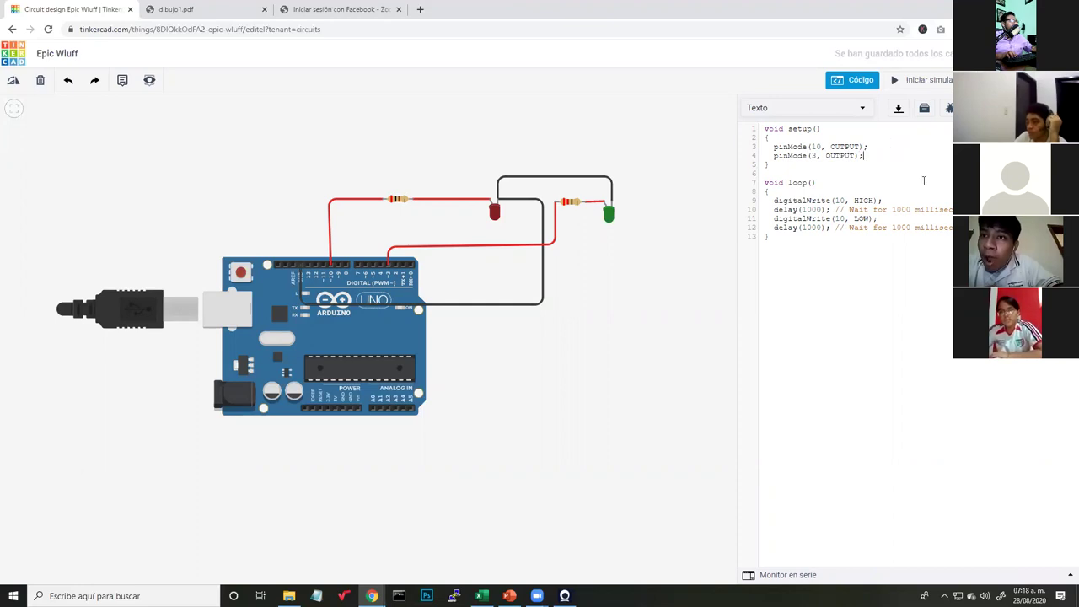
In loop(), add digitalWrite(3, LOW); below digitalWrite(10, HIGH); and leave a blank line after the first delay.
{"action": "left_click", "coordinate": [907, 199]}
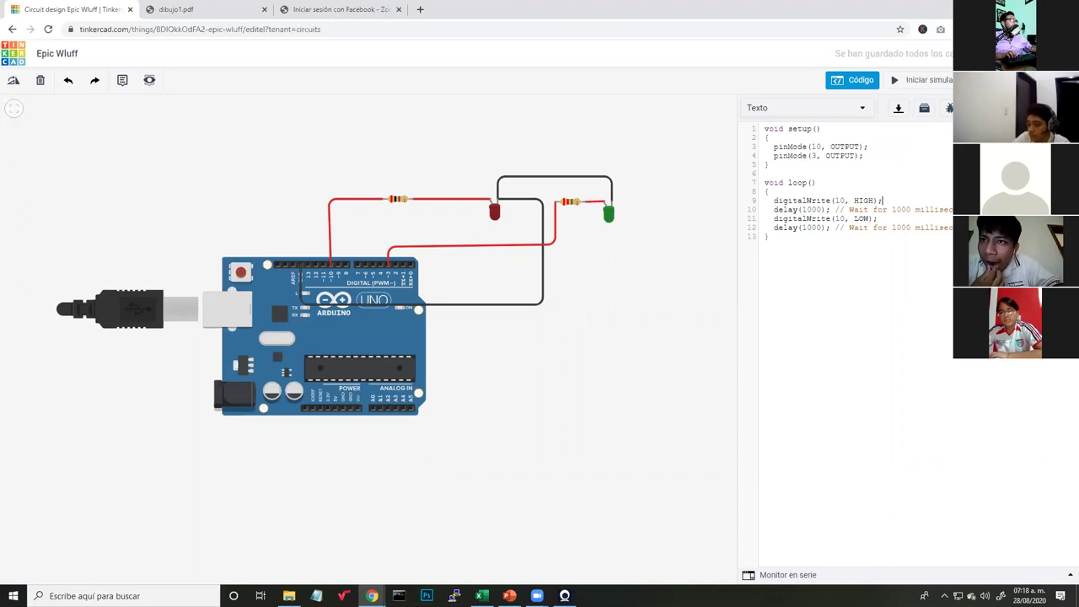
{"action": "key", "text": "Return"}
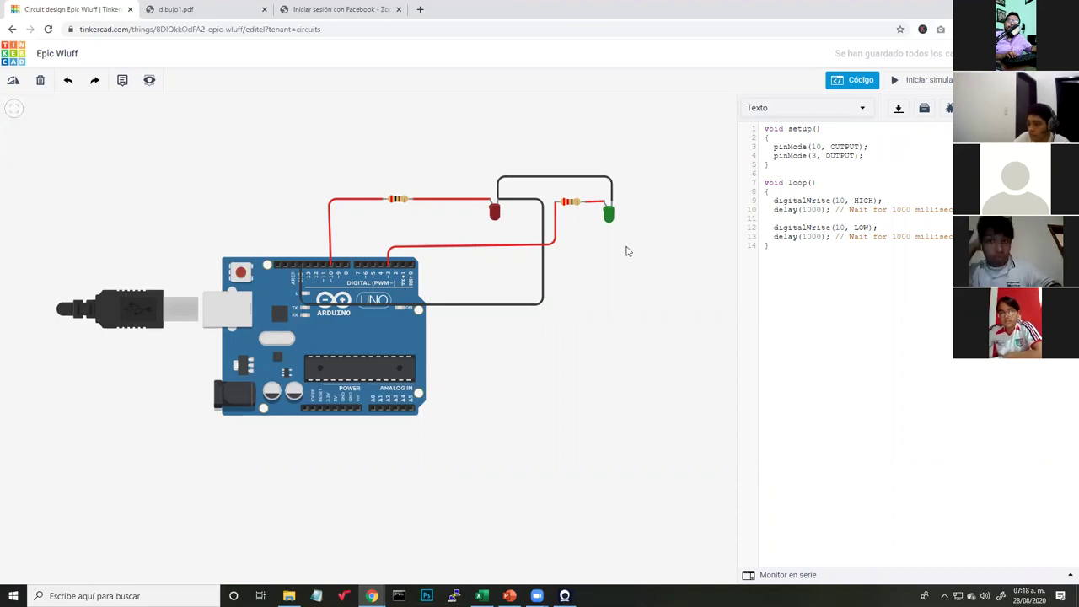
{"action": "type", "text": "dk"}
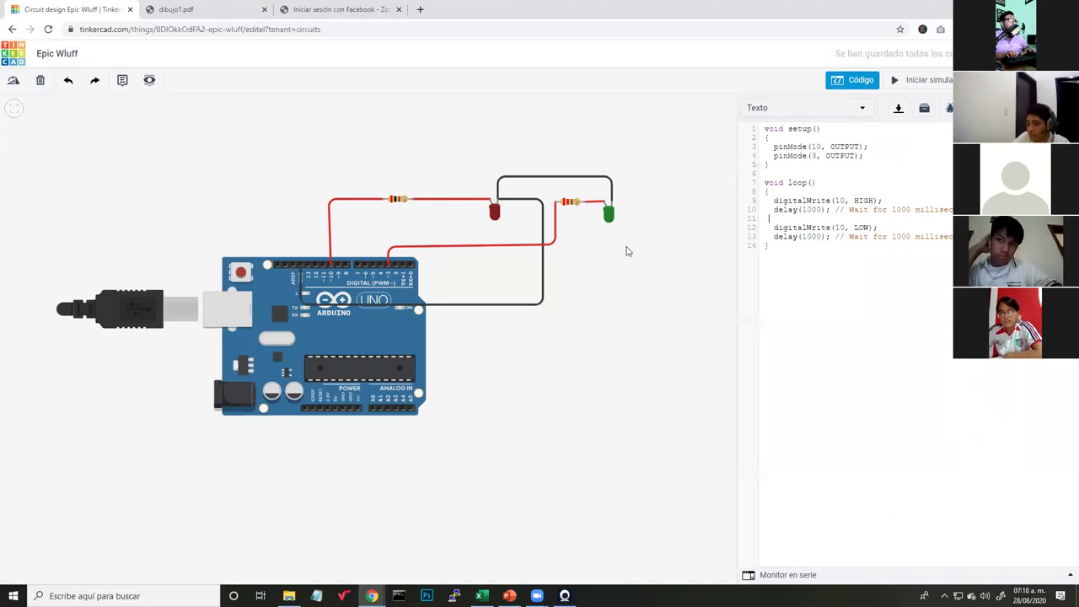
{"action": "key", "text": "Return"}
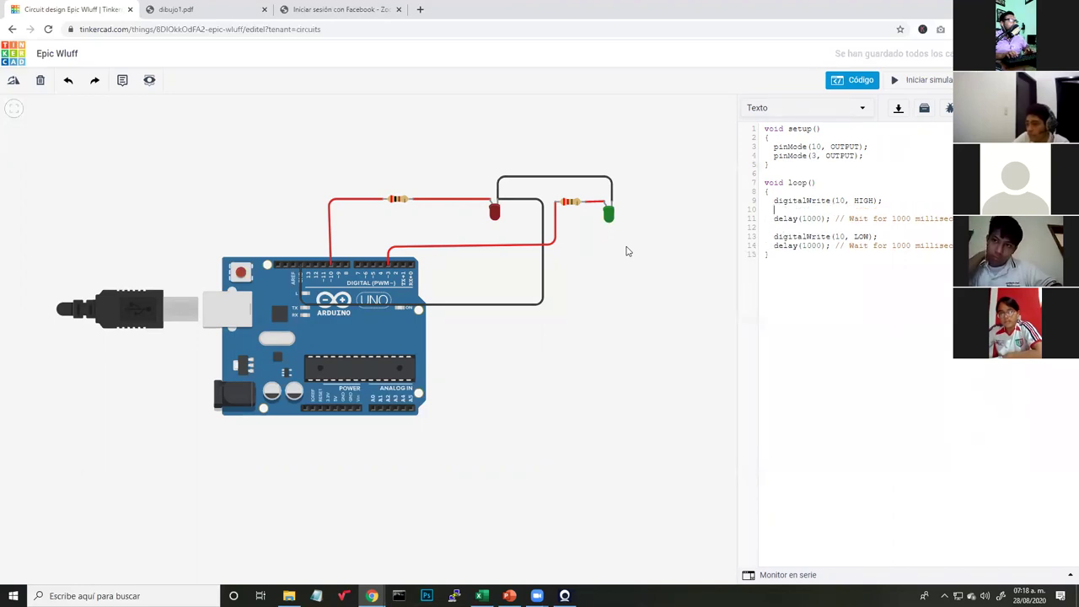
{"action": "type", "text": "digitalWrite(3"}
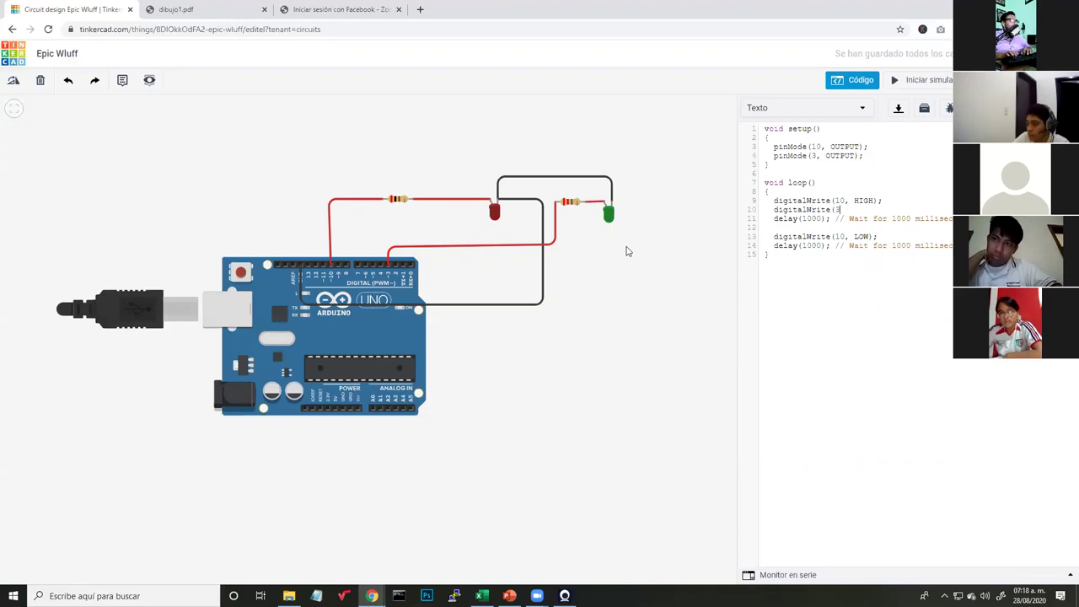
{"action": "type", "text": ", LOW);"}
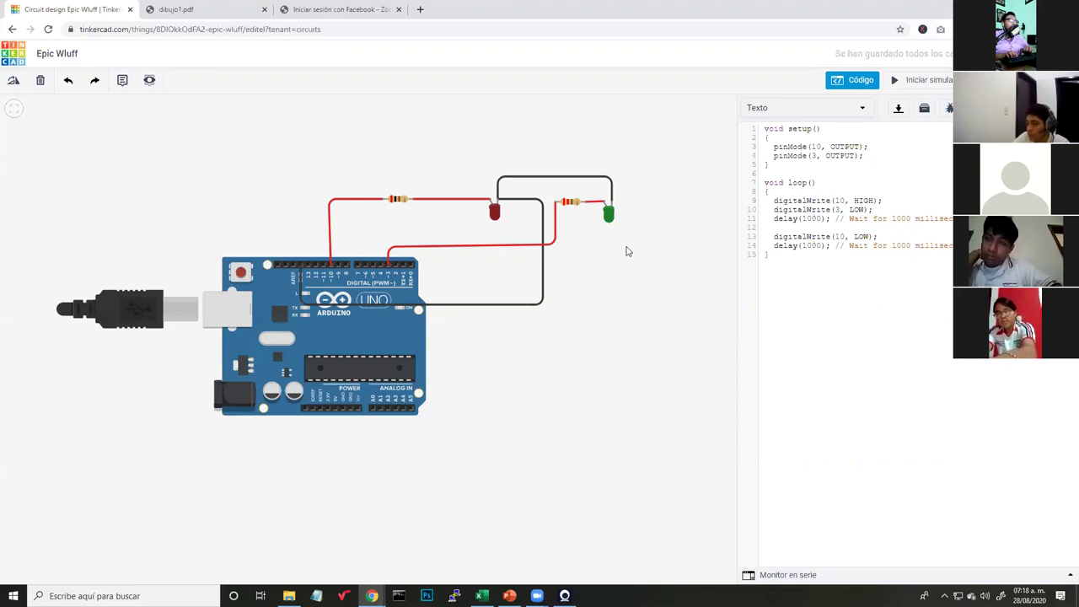
Add digitalWrite(3, HIGH); below digitalWrite(10, LOW); in loop().
{"action": "left_click", "coordinate": [893, 237]}
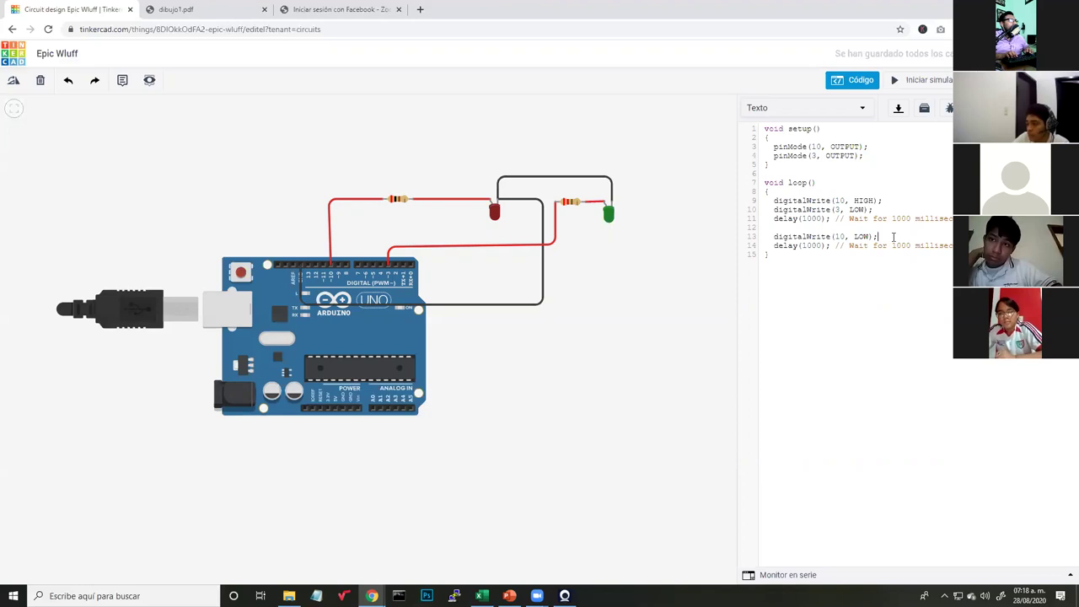
{"action": "key", "text": "Return"}
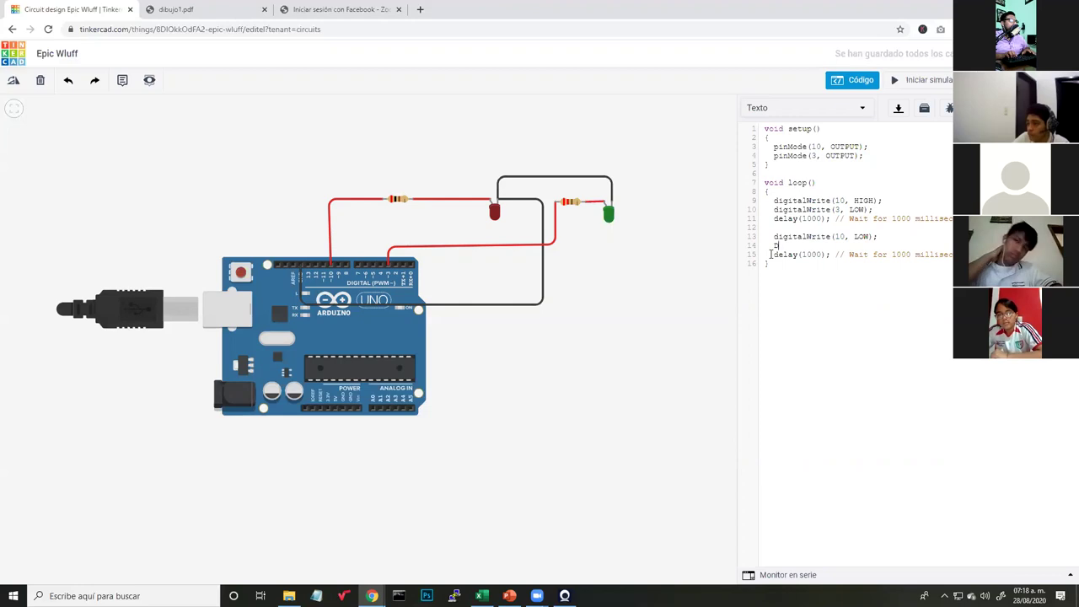
{"action": "type", "text": "ta"}
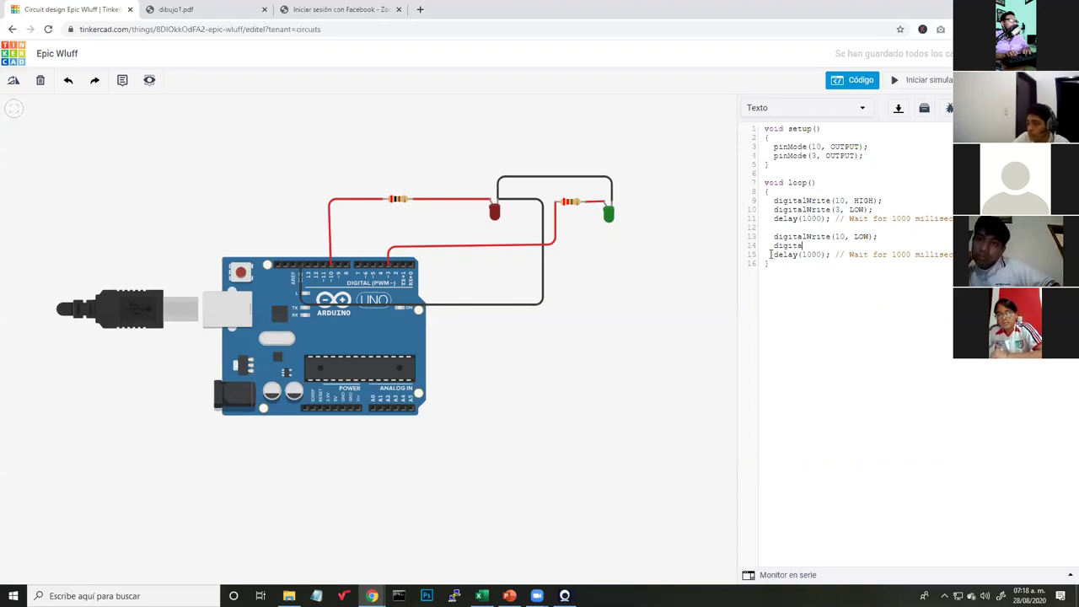
{"action": "type", "text": "lWrite(3, HIGH);"}
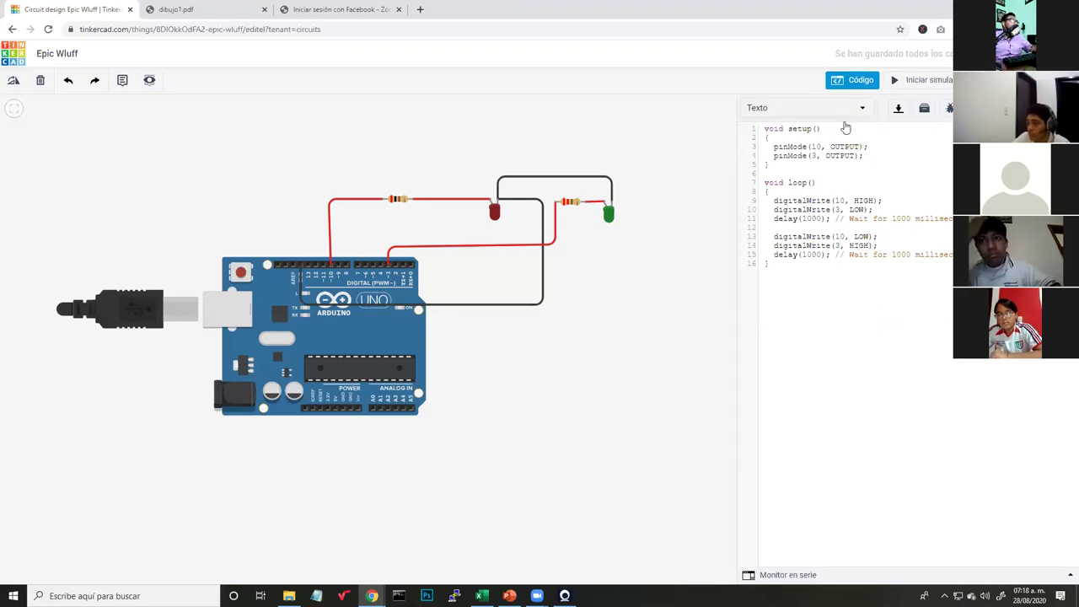
Run the simulation to check the blinking of both LEDs, and stop it.
{"action": "left_click", "coordinate": [895, 80]}
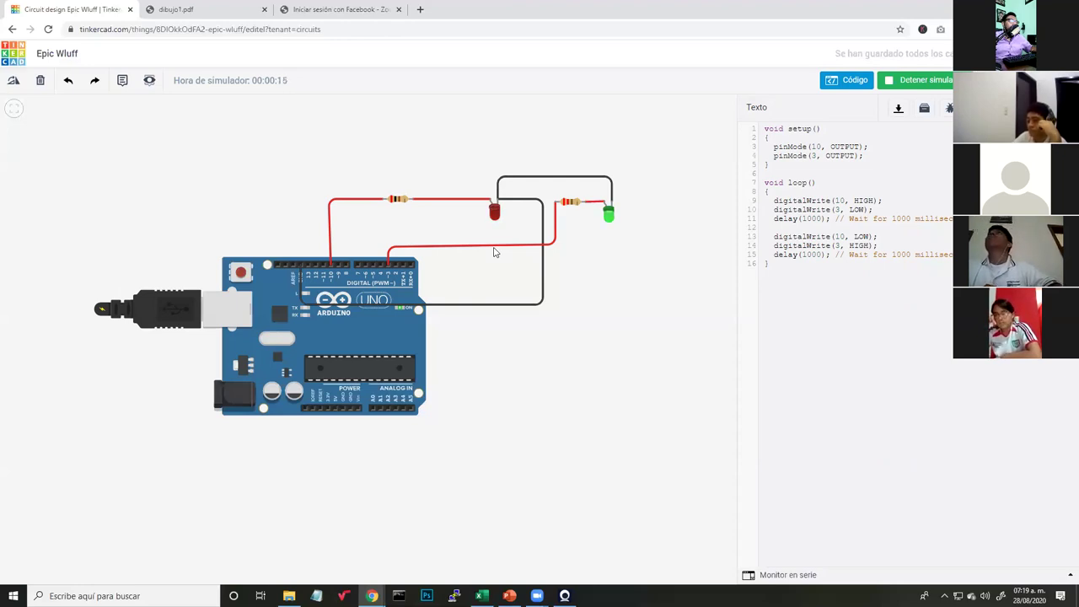
{"action": "left_click", "coordinate": [891, 81]}
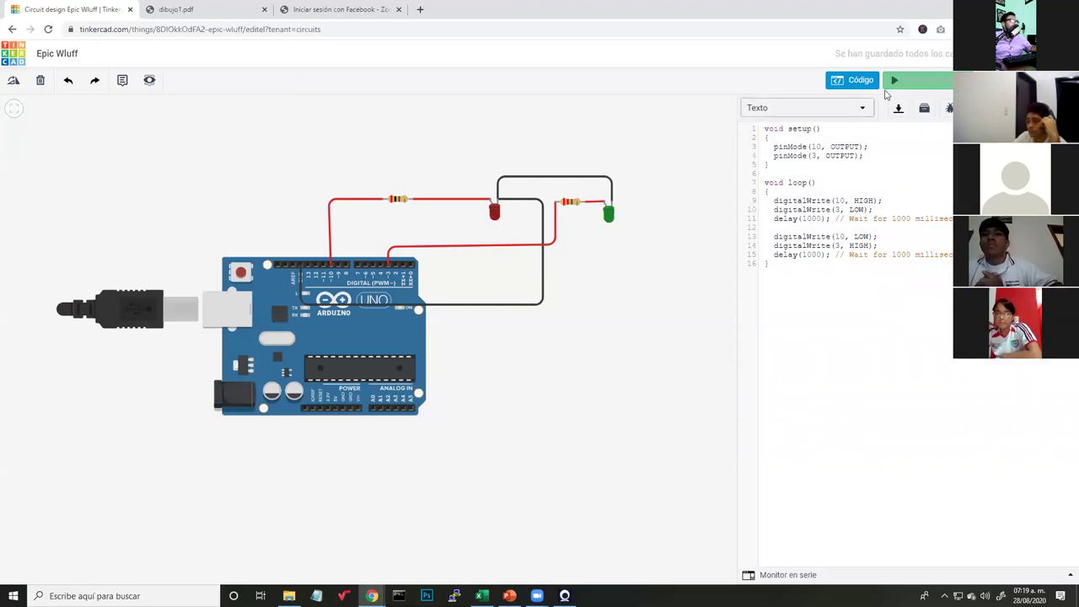
Set both loop delays to 200 ms and test the faster blinking in a simulation run.
{"action": "type", "text": "2"}
{"action": "left_click_drag", "start_coordinate": [813, 253], "coordinate": [801, 253]}
{"action": "type", "text": "2"}
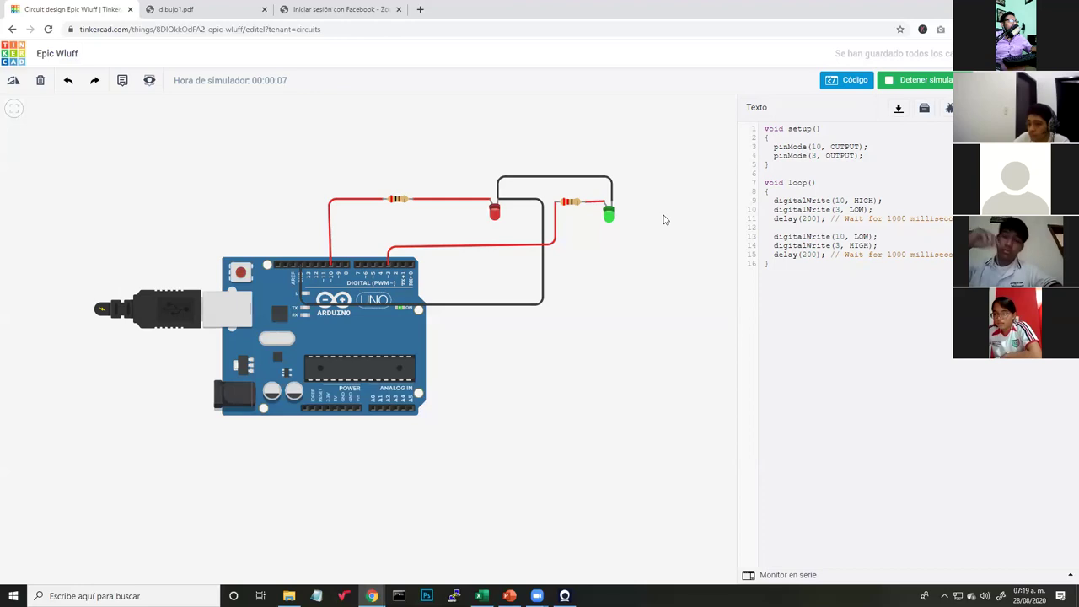
{"action": "left_click", "coordinate": [888, 82]}
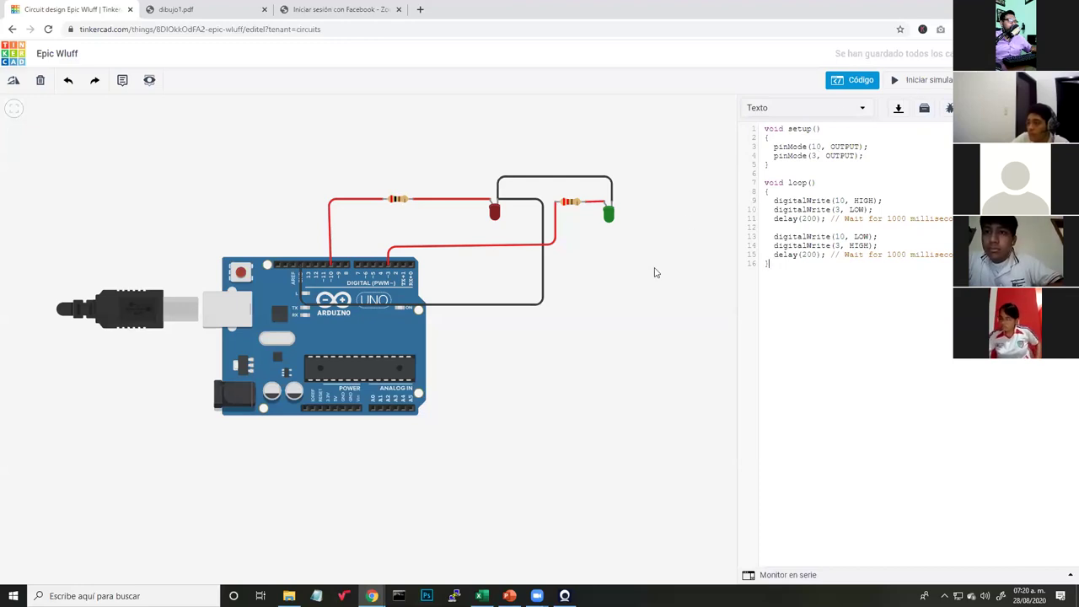
Close the code, place a third resistor beyond the green LED and set its resistance to 1 Ω.
{"action": "left_click", "coordinate": [843, 80]}
{"action": "left_click_drag", "start_coordinate": [964, 198], "coordinate": [656, 218]}
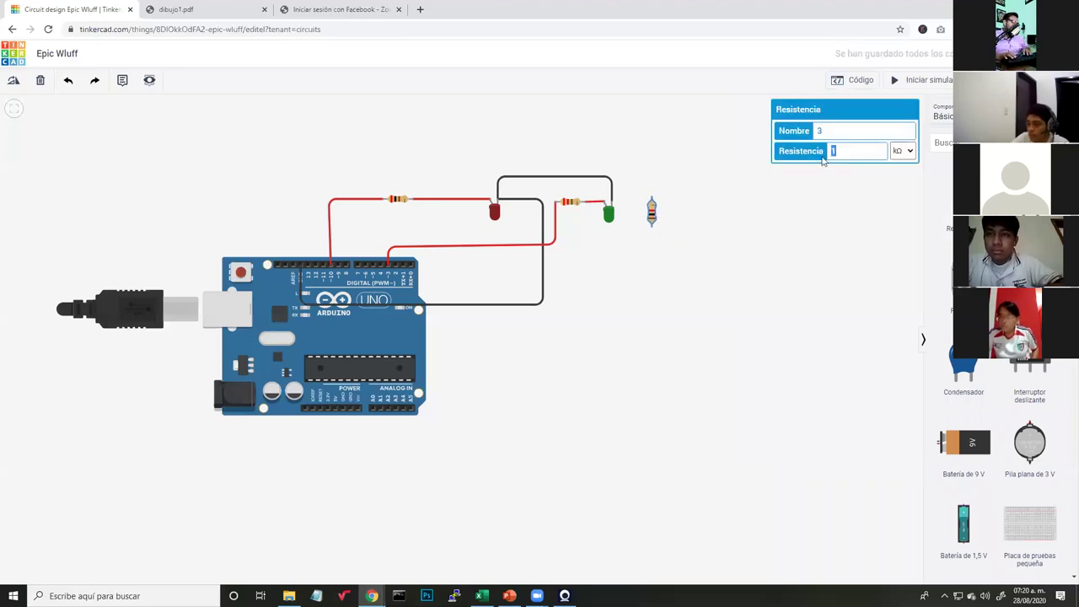
{"action": "type", "text": "2"}
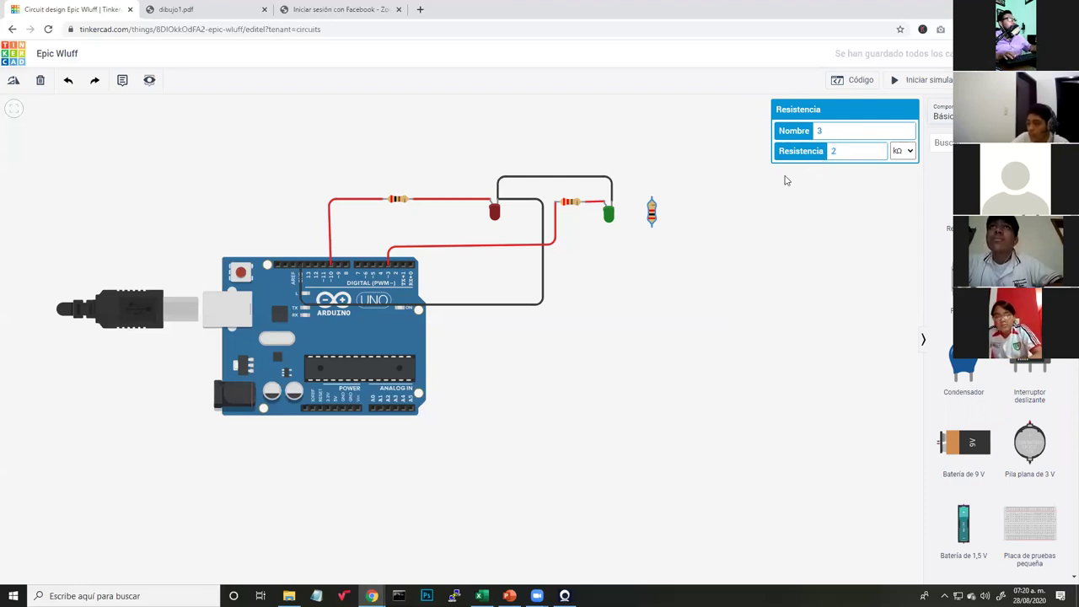
{"action": "key", "text": "BackSpace"}
{"action": "type", "text": "1"}
{"action": "left_click", "coordinate": [907, 153]}
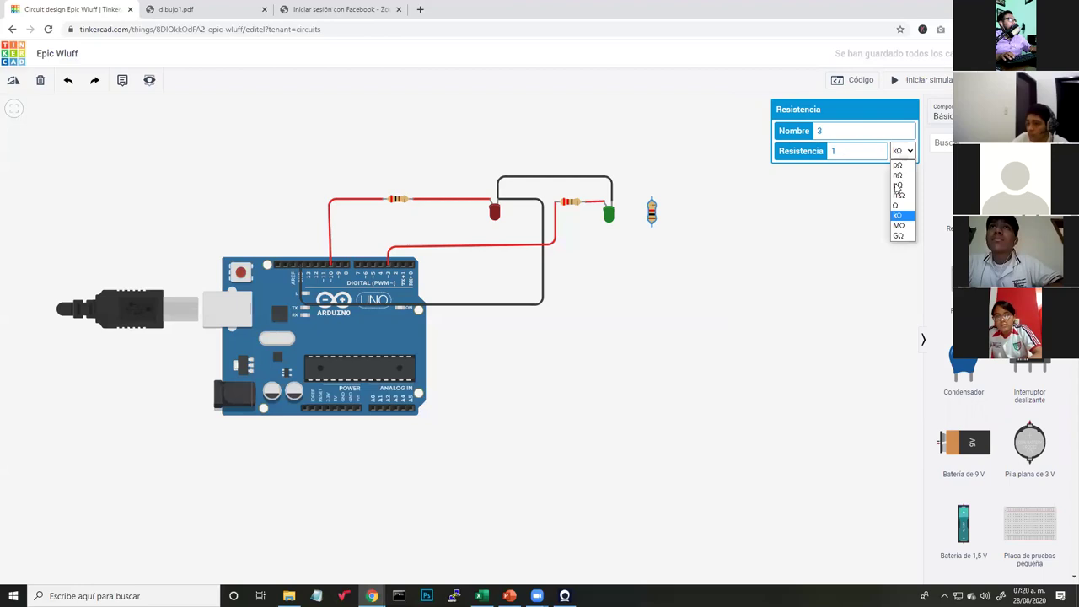
{"action": "left_click", "coordinate": [900, 206]}
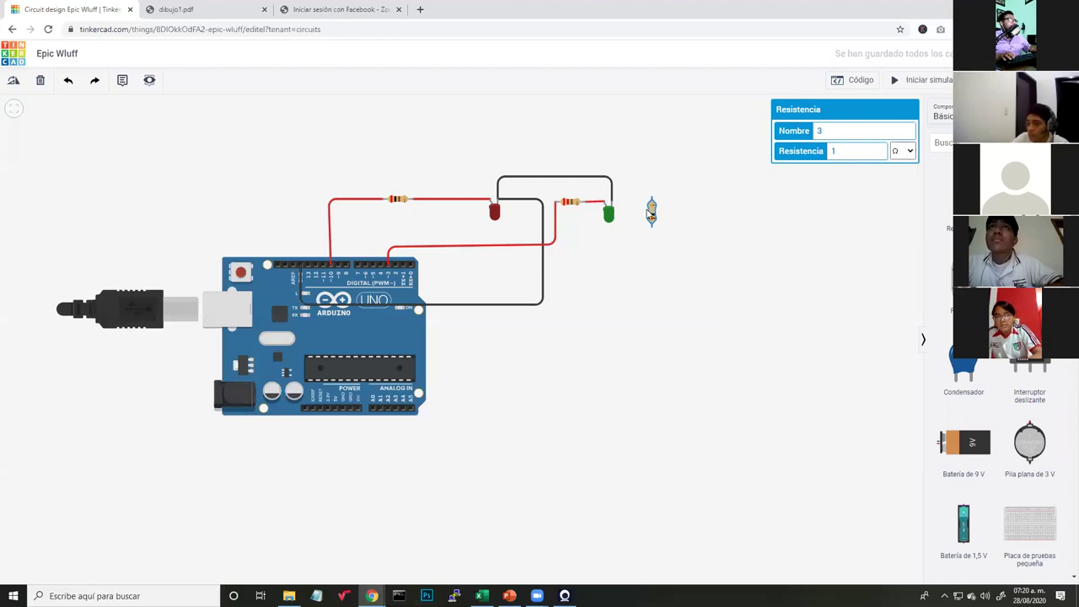
{"action": "left_click_drag", "start_coordinate": [658, 210], "coordinate": [675, 213]}
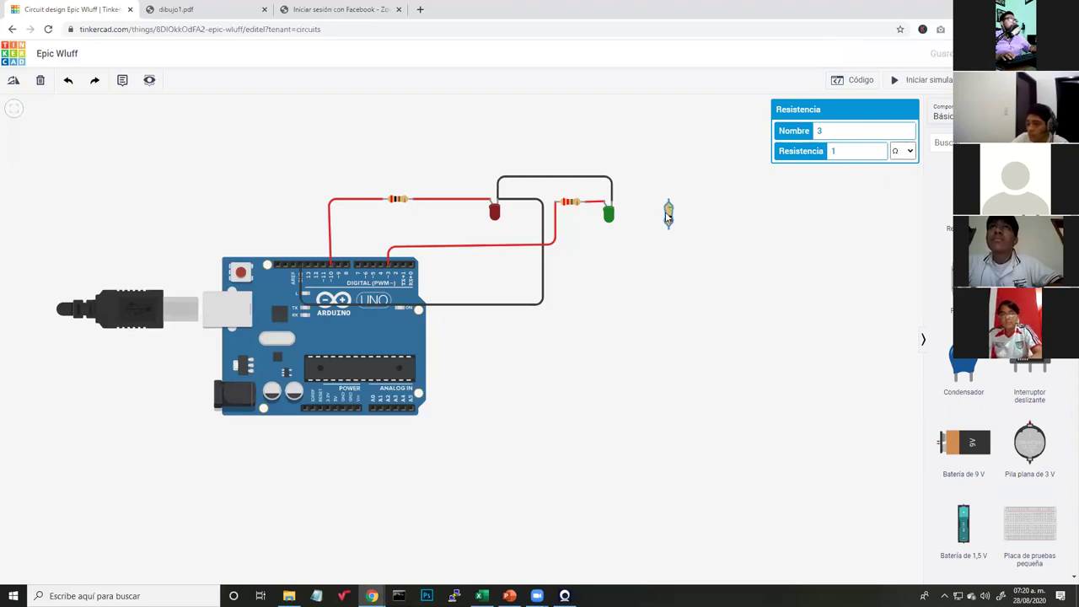
{"action": "left_click", "coordinate": [397, 200]}
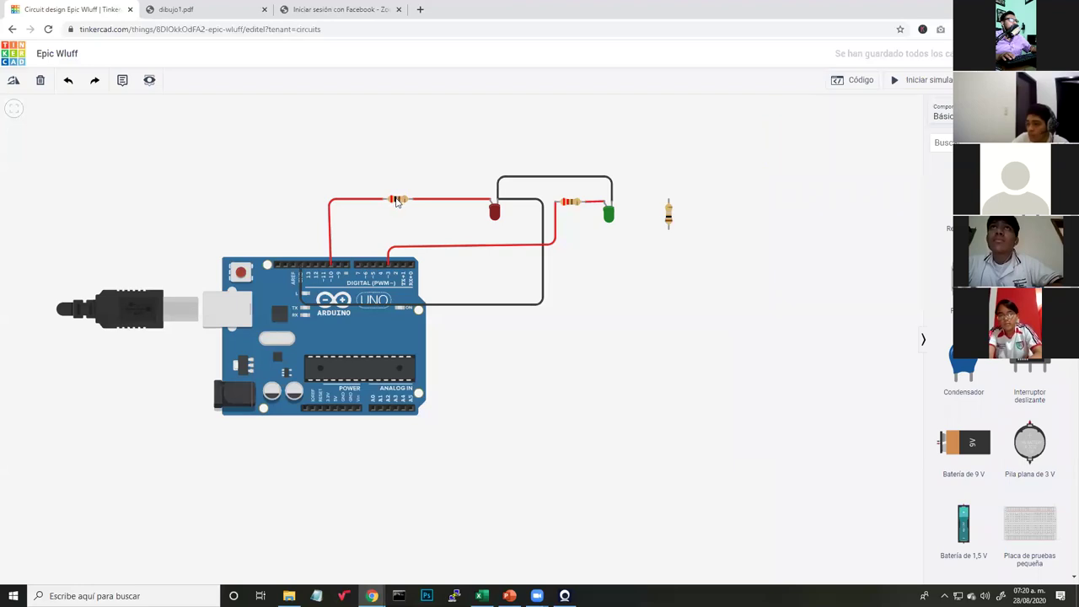
Rotate the third resistor 90° to horizontal and move it slightly up, nearly level with the green LED's resistor.
{"action": "left_click", "coordinate": [397, 200]}
{"action": "left_click", "coordinate": [571, 202]}
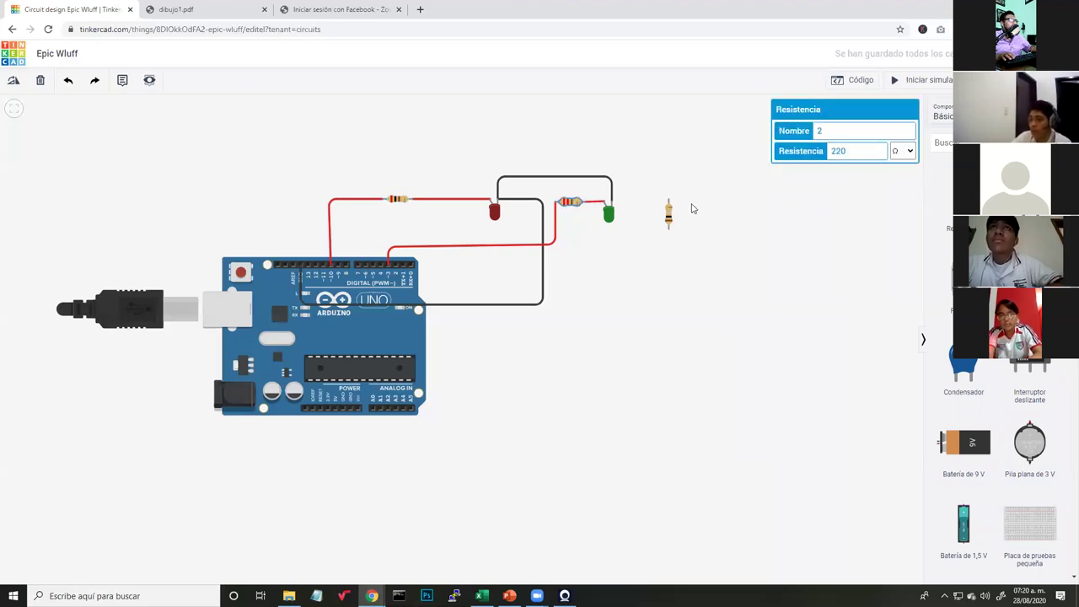
{"action": "left_click", "coordinate": [666, 219]}
{"action": "left_click", "coordinate": [666, 219]}
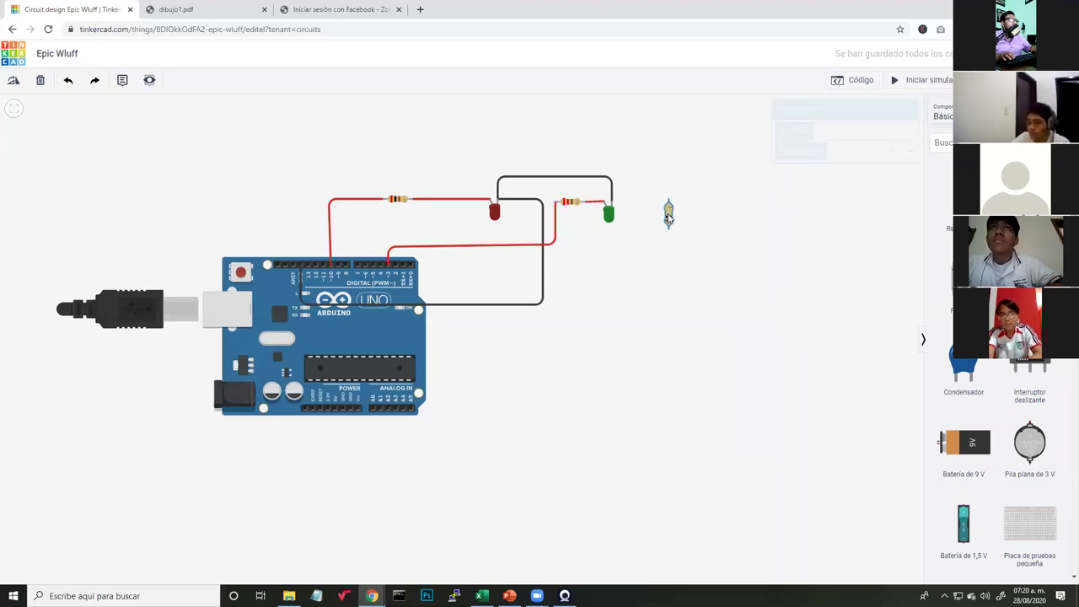
{"action": "left_click", "coordinate": [13, 80]}
{"action": "left_click", "coordinate": [14, 80]}
{"action": "left_click", "coordinate": [14, 80]}
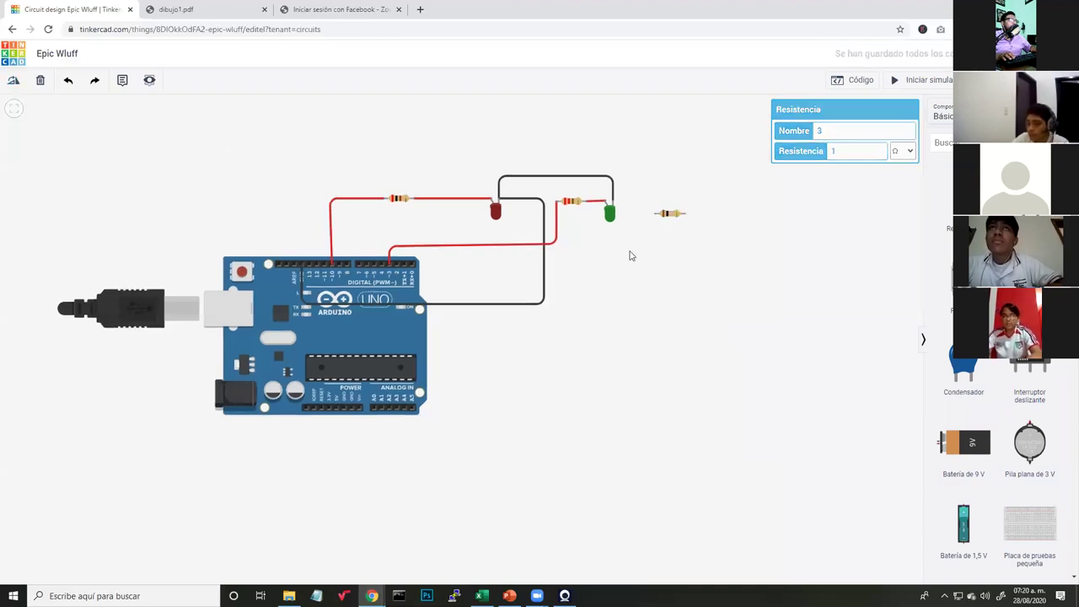
{"action": "left_click_drag", "start_coordinate": [674, 211], "coordinate": [679, 207]}
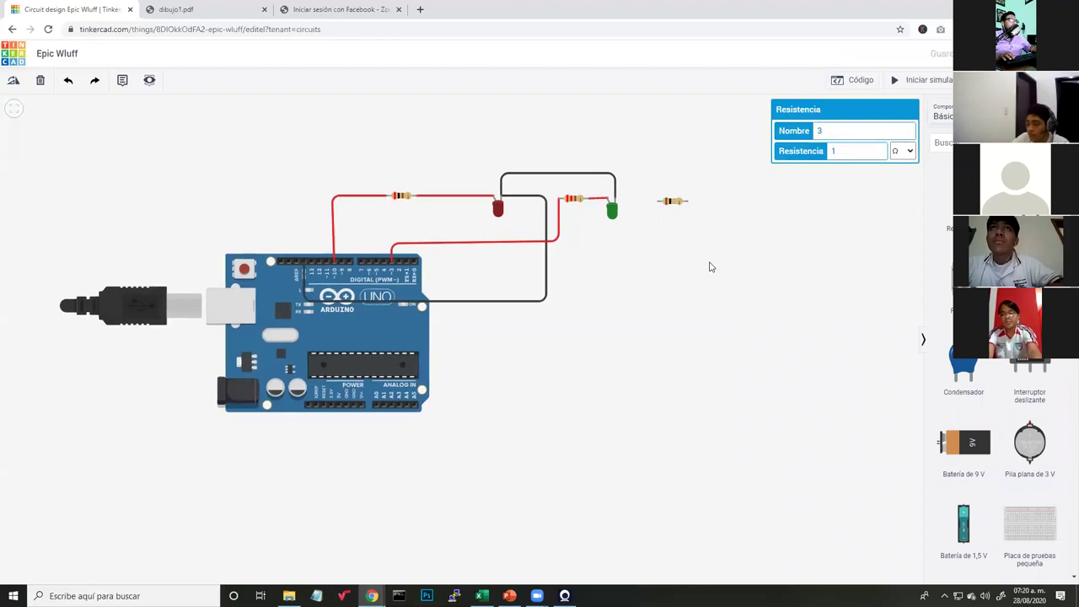
Place a third LED just beyond the third resistor and set its color to Amarillo.
{"action": "left_click_drag", "start_coordinate": [711, 264], "coordinate": [713, 259]}
{"action": "left_click_drag", "start_coordinate": [846, 174], "coordinate": [713, 204]}
{"action": "left_click", "coordinate": [859, 153]}
{"action": "left_click", "coordinate": [859, 175]}
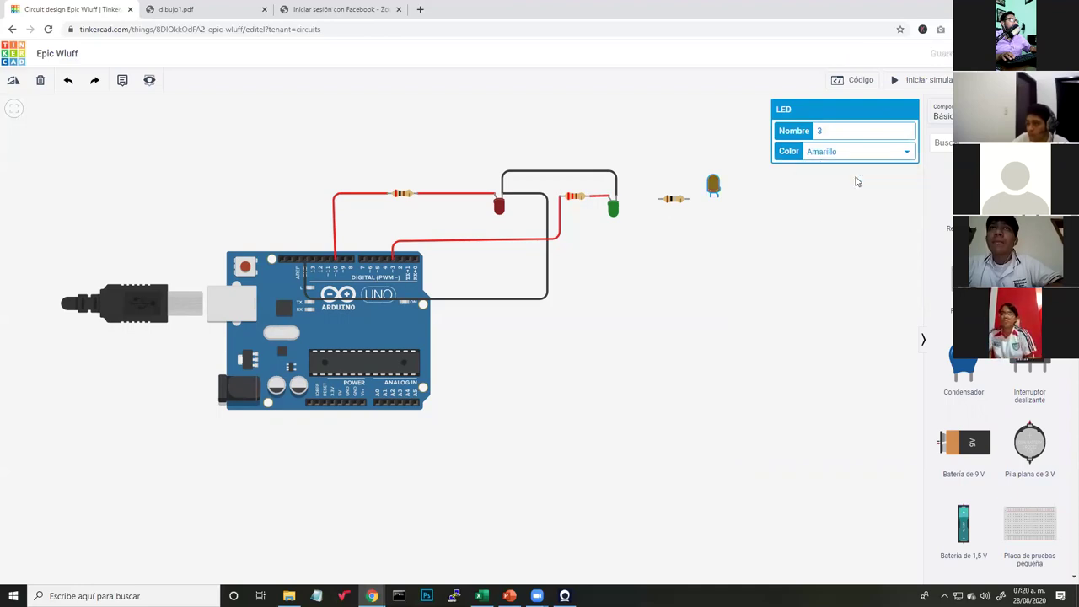
Rotate the yellow LED 180° so its legs point up, and shift it slightly below the third resistor's level.
{"action": "left_click", "coordinate": [14, 80]}
{"action": "left_click", "coordinate": [14, 81]}
{"action": "left_click", "coordinate": [14, 81]}
{"action": "left_click", "coordinate": [14, 81]}
{"action": "left_click", "coordinate": [15, 81]}
{"action": "left_click", "coordinate": [15, 81]}
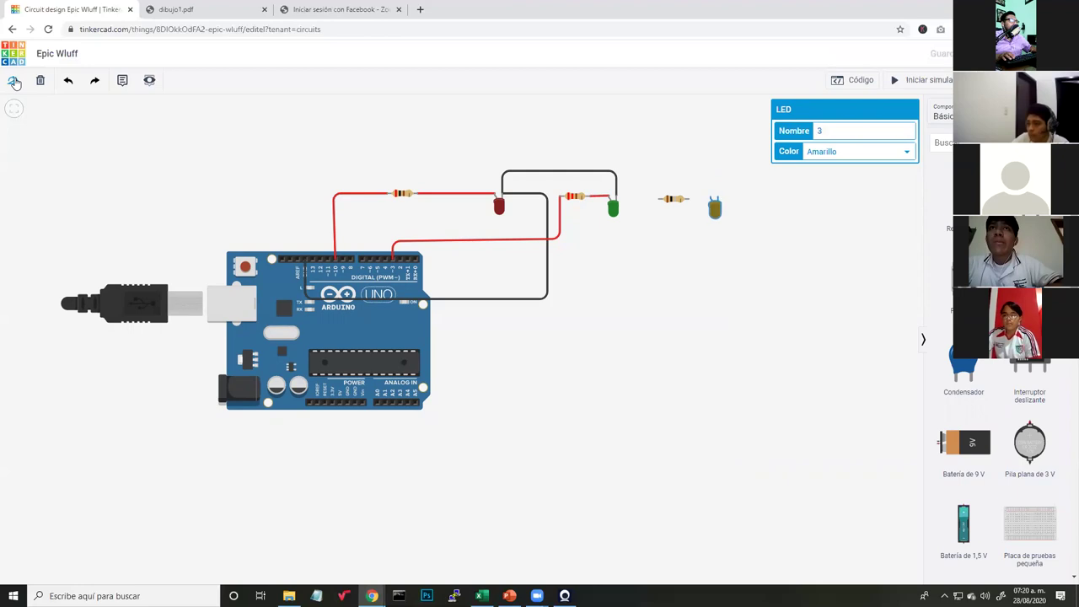
{"action": "left_click_drag", "start_coordinate": [715, 209], "coordinate": [715, 213]}
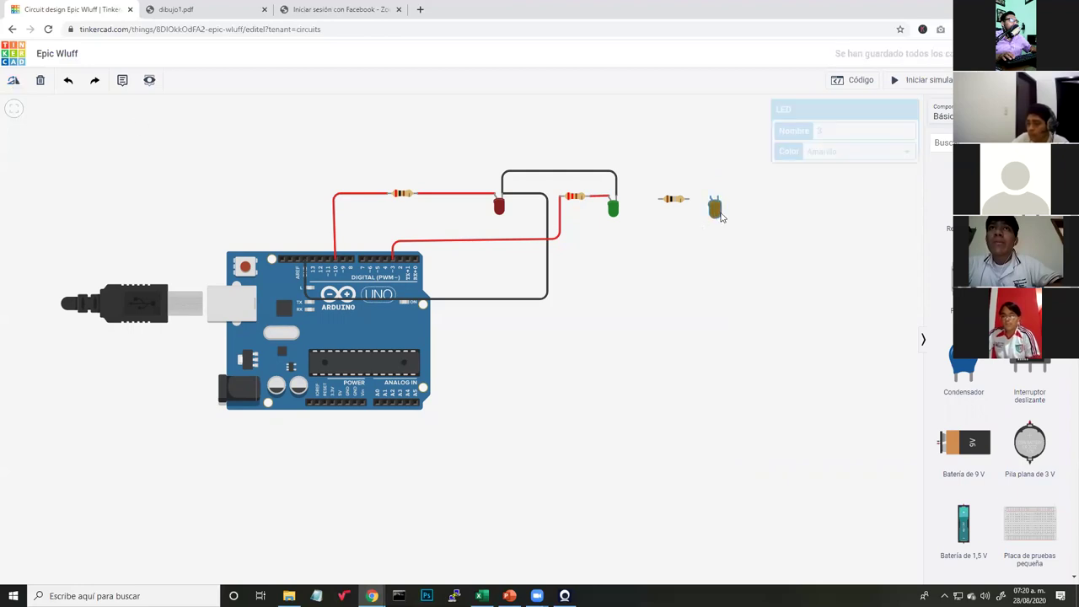
Wire the yellow LED's leg nearest the third resistor to that resistor's near terminal, and align the resistor so the wire runs straight.
{"action": "left_click", "coordinate": [710, 205]}
{"action": "left_click", "coordinate": [711, 206]}
{"action": "left_click", "coordinate": [687, 203]}
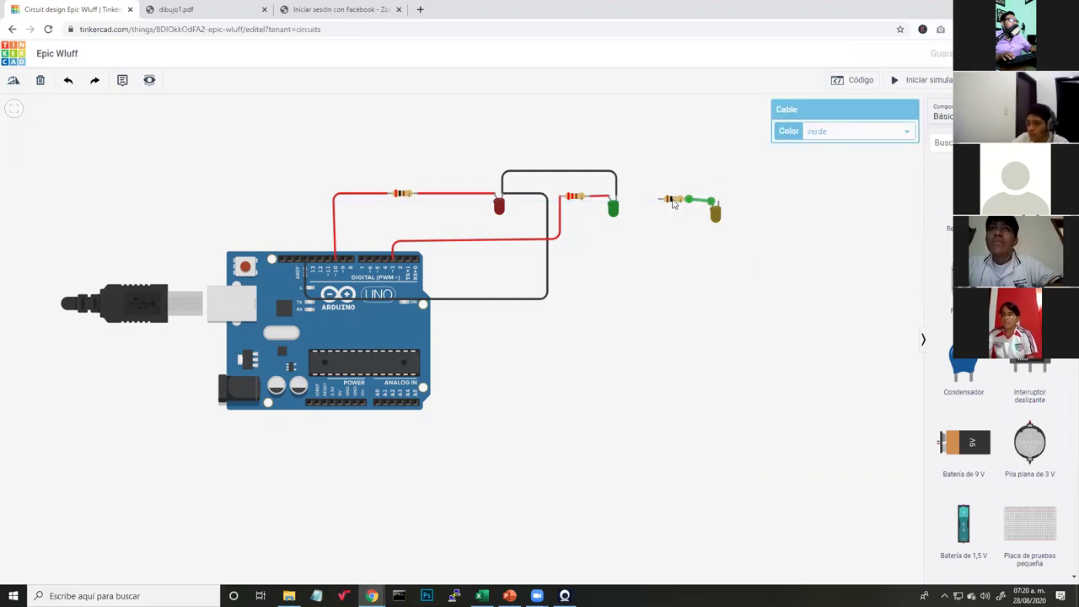
{"action": "left_click", "coordinate": [669, 204]}
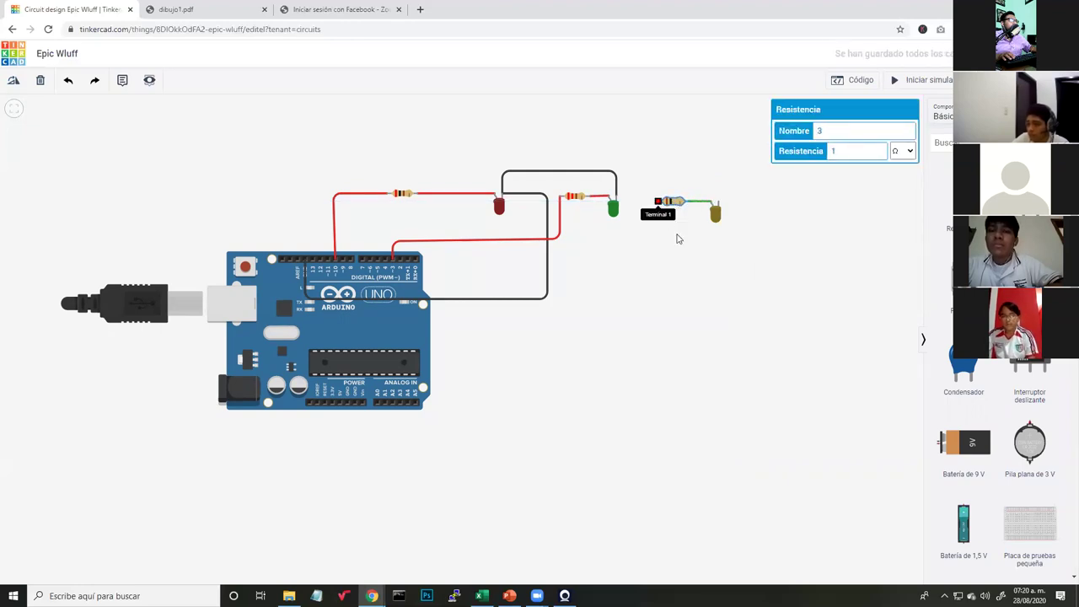
{"action": "left_click", "coordinate": [681, 232]}
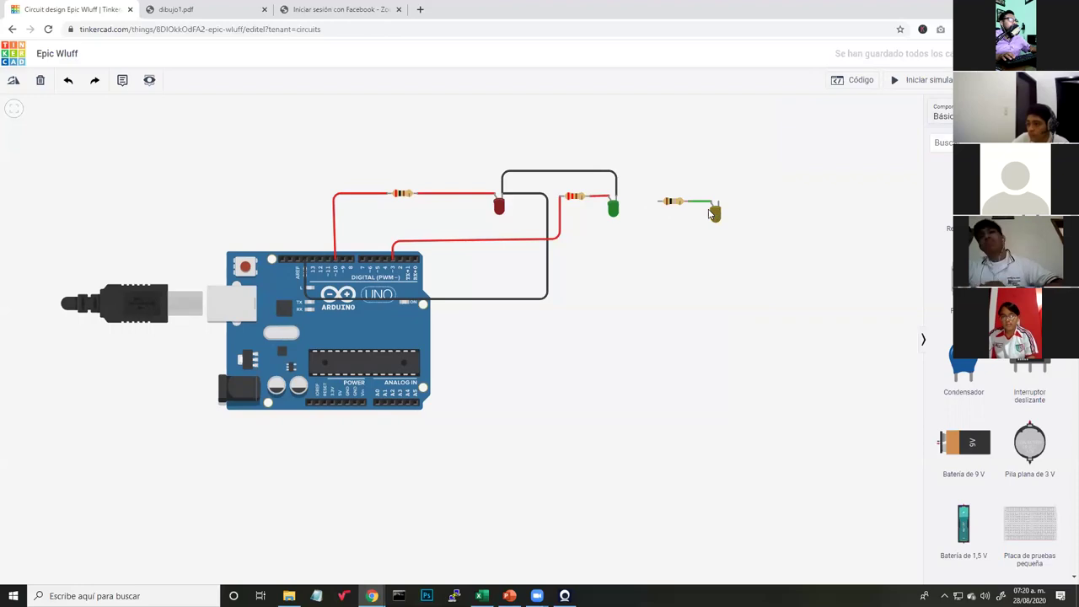
Wire the third resistor's free terminal to Arduino pin D1, routing the cable with bends below and around the pin 3 wire.
{"action": "left_click", "coordinate": [658, 202]}
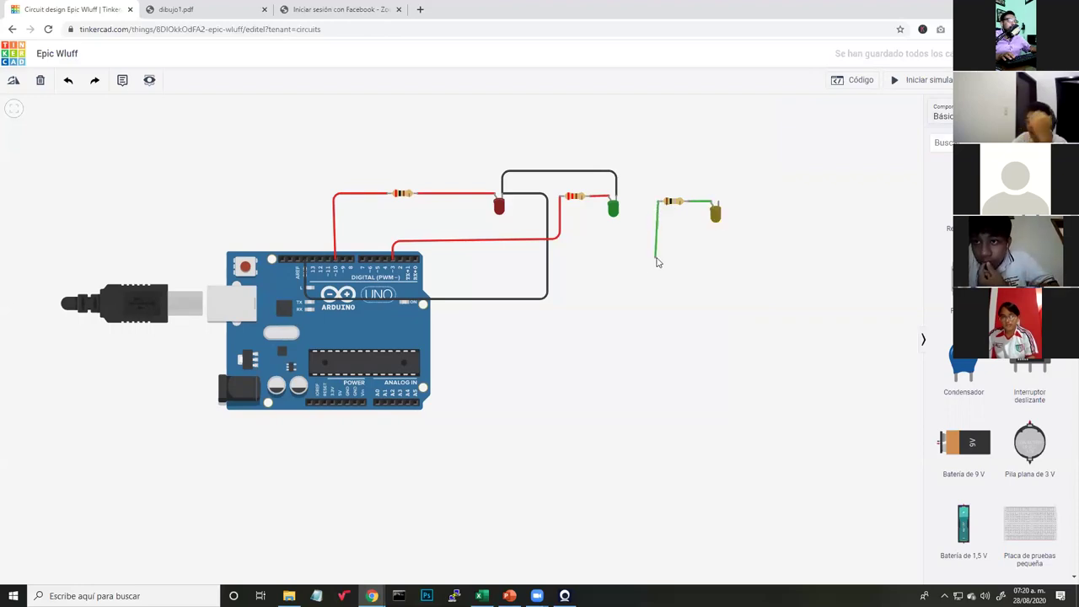
{"action": "left_click", "coordinate": [657, 258]}
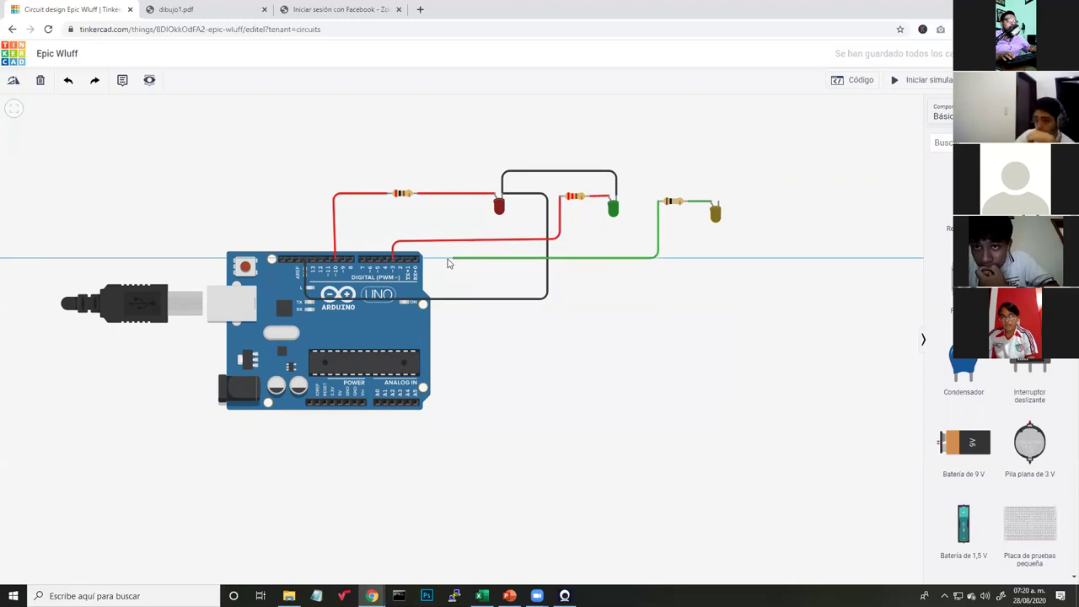
{"action": "left_click", "coordinate": [445, 258]}
{"action": "left_click", "coordinate": [447, 229]}
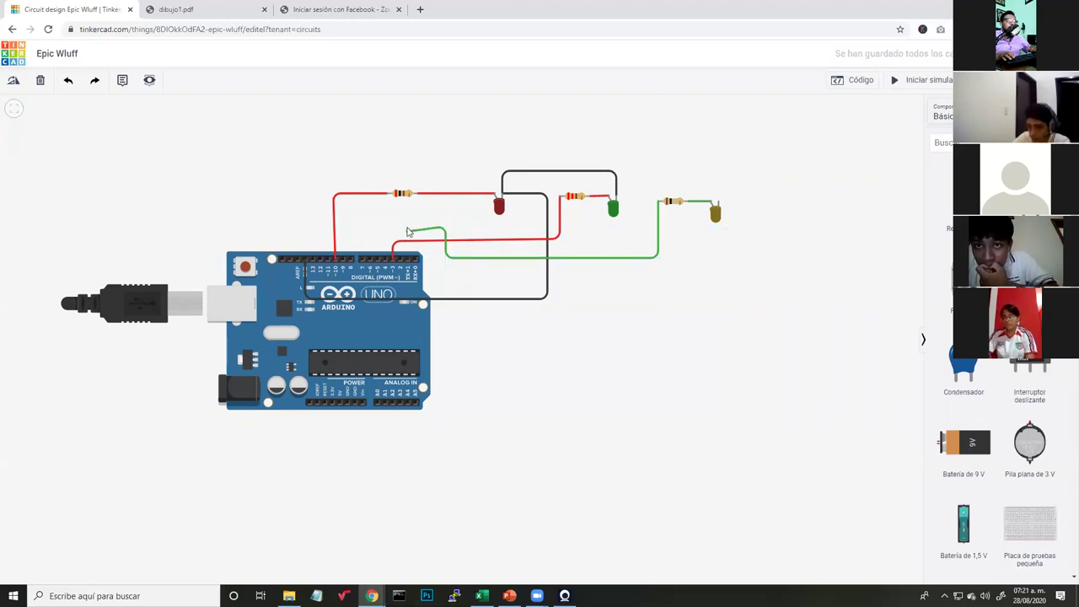
{"action": "left_click", "coordinate": [408, 229]}
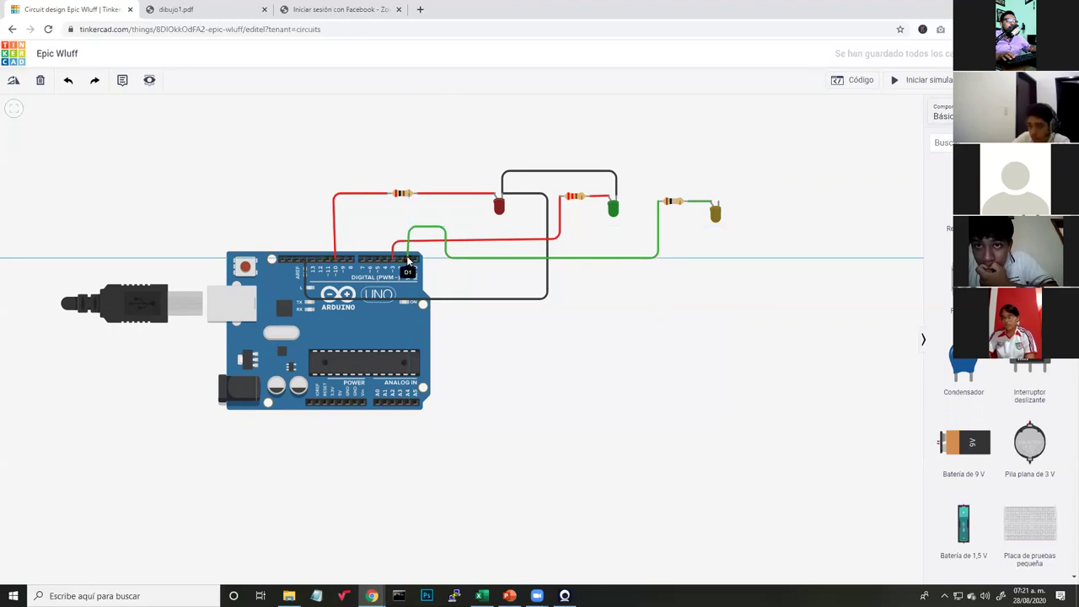
{"action": "left_click", "coordinate": [411, 241]}
{"action": "left_click", "coordinate": [684, 392]}
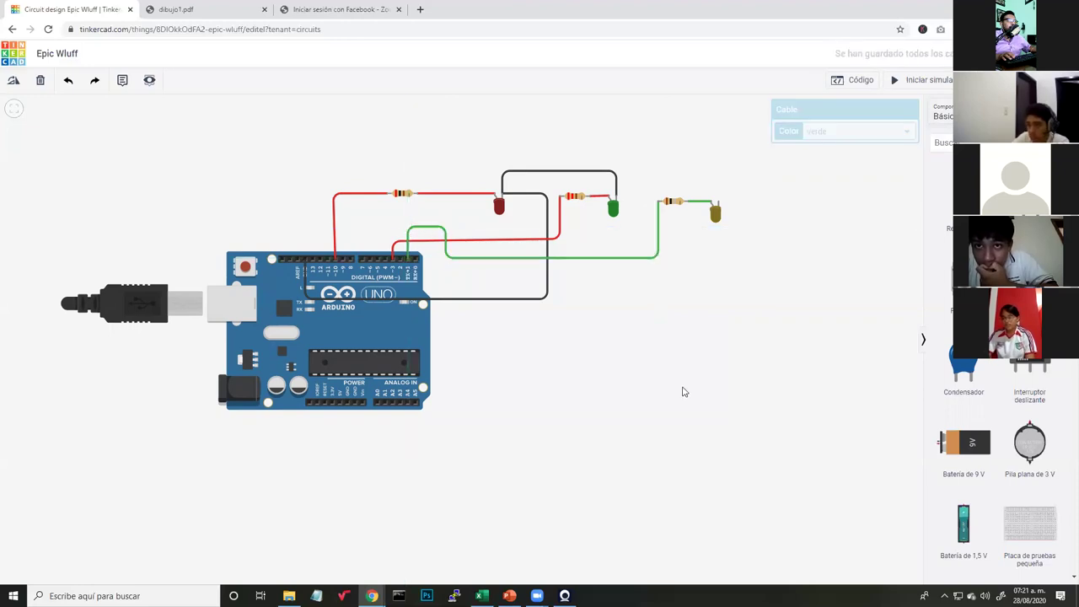
Wire the yellow LED's free leg to the green LED's grounded leg, routing the cable above the third resistor.
{"action": "left_click", "coordinate": [718, 204]}
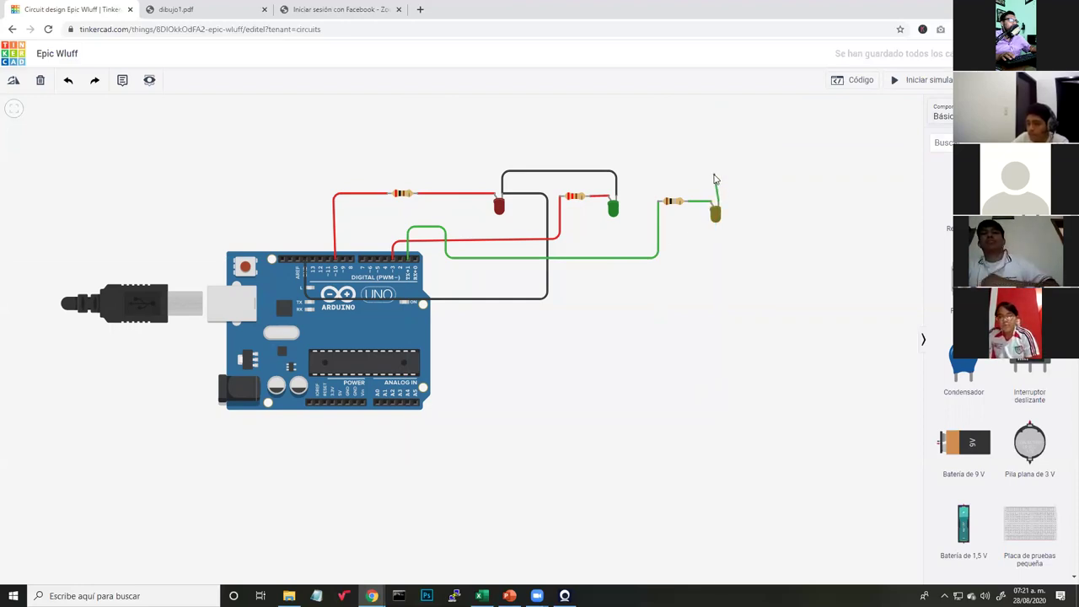
{"action": "left_click", "coordinate": [719, 178]}
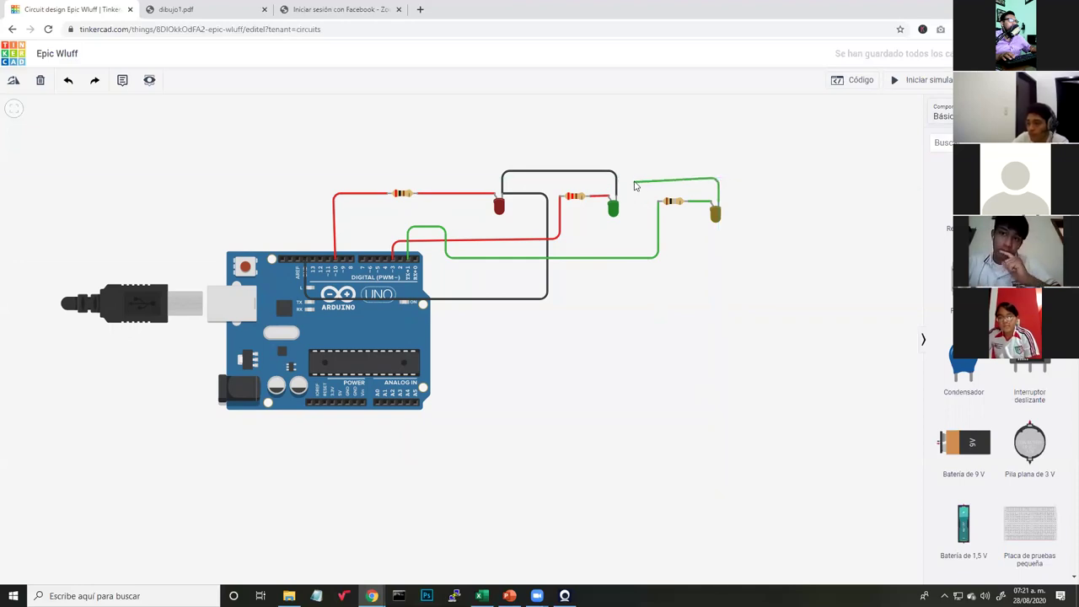
{"action": "left_click", "coordinate": [630, 178]}
{"action": "left_click", "coordinate": [633, 196]}
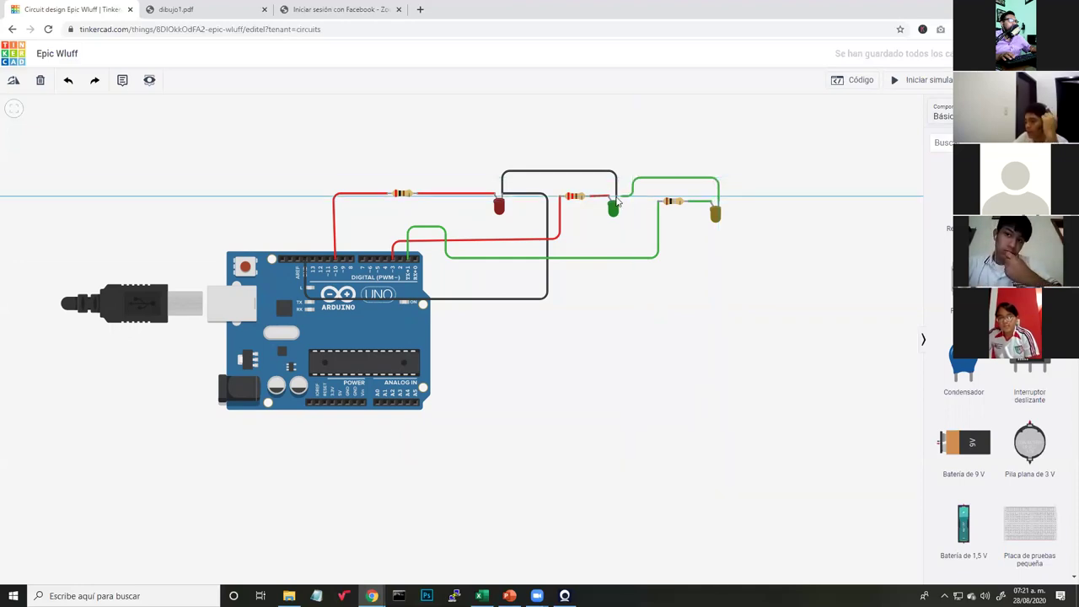
{"action": "left_click", "coordinate": [616, 196]}
{"action": "left_click", "coordinate": [744, 284]}
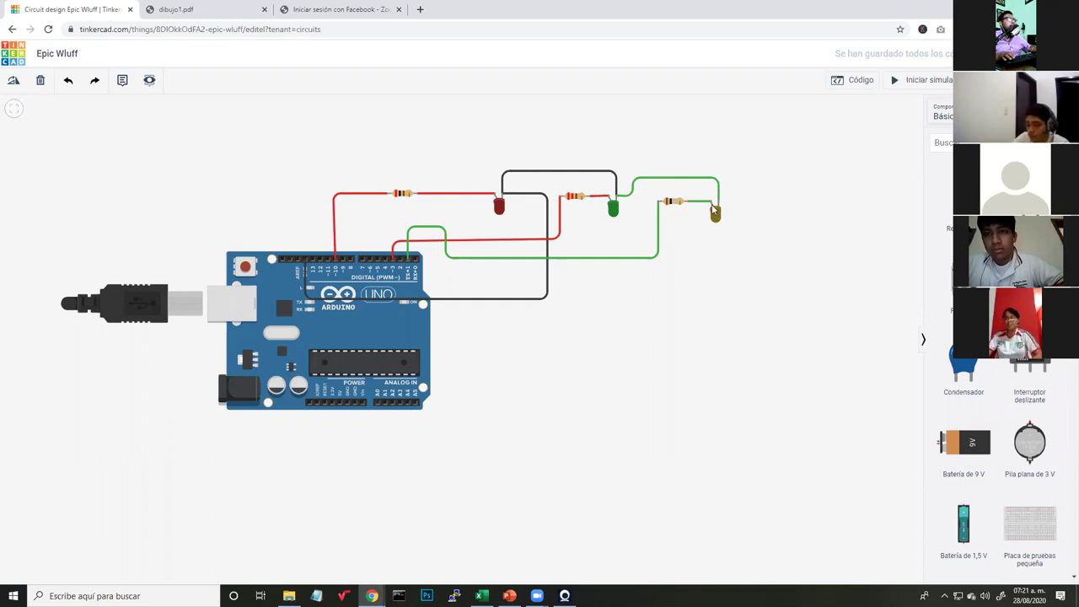
Color both cables on the third resistor red (rojo) and the cable between the yellow and green LEDs black.
{"action": "left_click", "coordinate": [532, 257]}
{"action": "left_click", "coordinate": [820, 133]}
{"action": "left_click", "coordinate": [814, 155]}
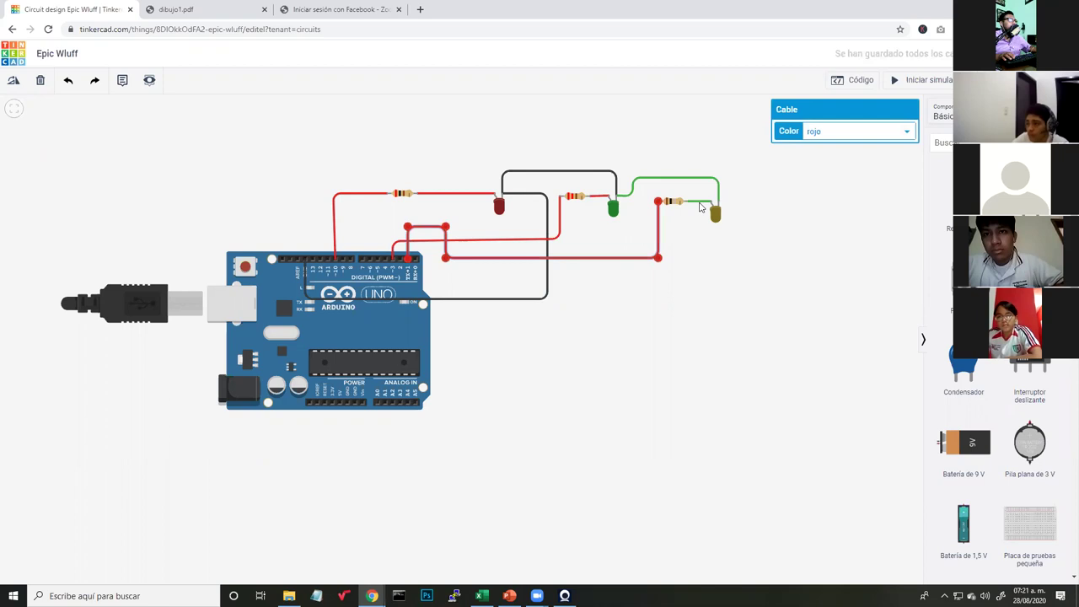
{"action": "left_click", "coordinate": [835, 134]}
{"action": "left_click", "coordinate": [752, 171]}
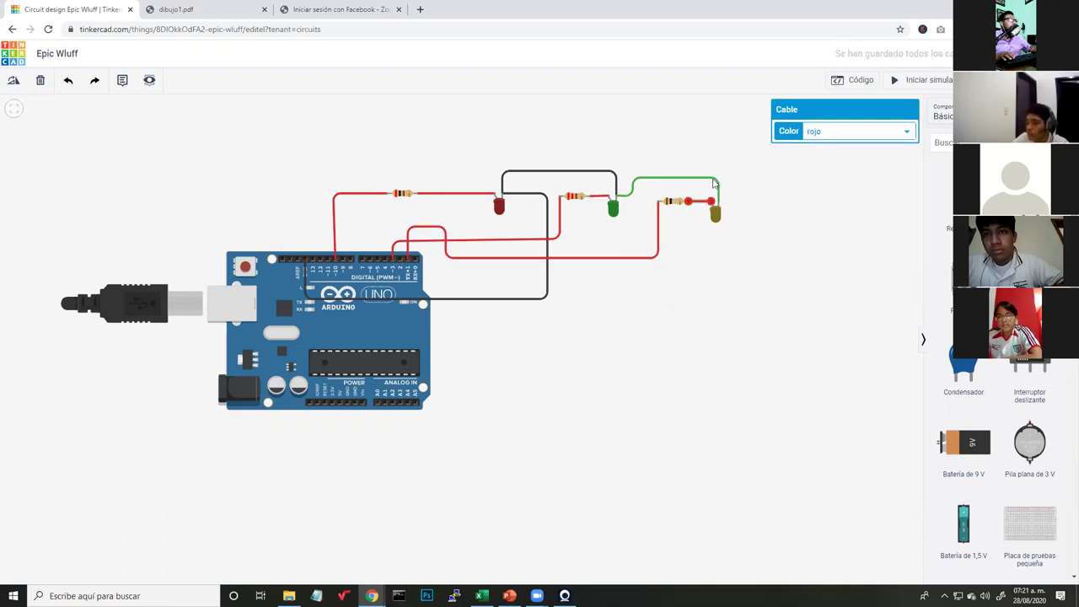
{"action": "left_click", "coordinate": [834, 140]}
{"action": "left_click", "coordinate": [823, 180]}
{"action": "left_click", "coordinate": [792, 253]}
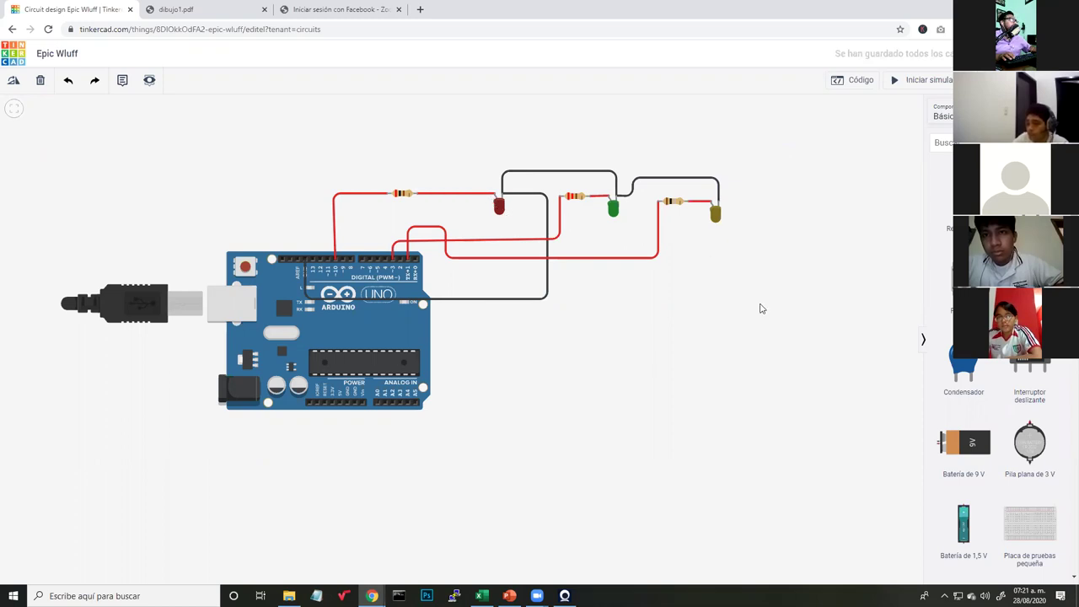
Open the code and add pinMode(1, OUTPUT); below pinMode(3, OUTPUT); in setup().
{"action": "left_click", "coordinate": [856, 81]}
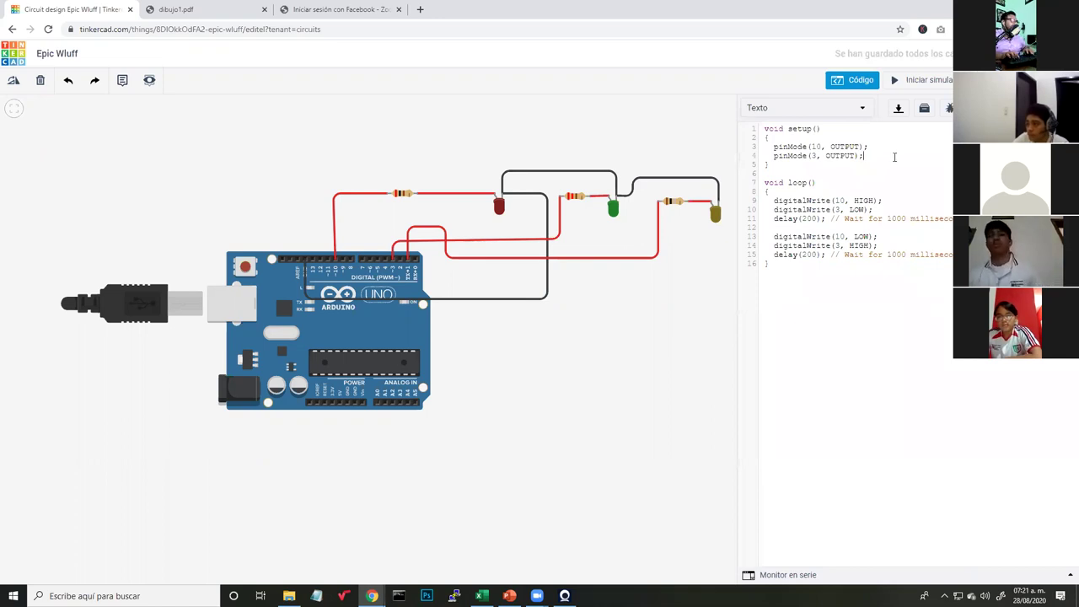
{"action": "left_click", "coordinate": [895, 157]}
{"action": "key", "text": "Return"}
{"action": "type", "text": "pinMo"}
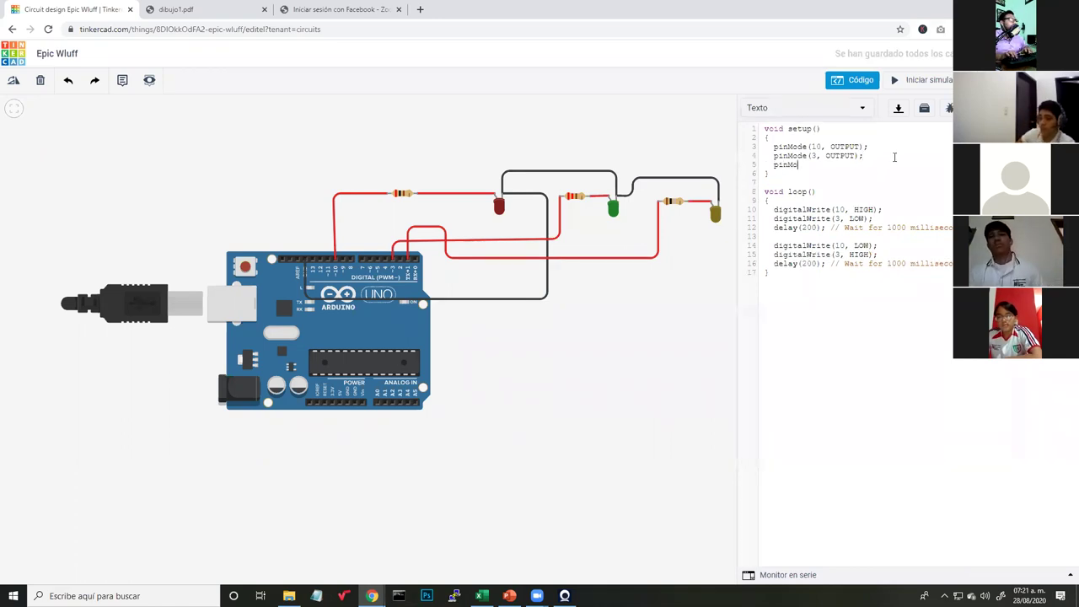
{"action": "type", "text": "de(1,"}
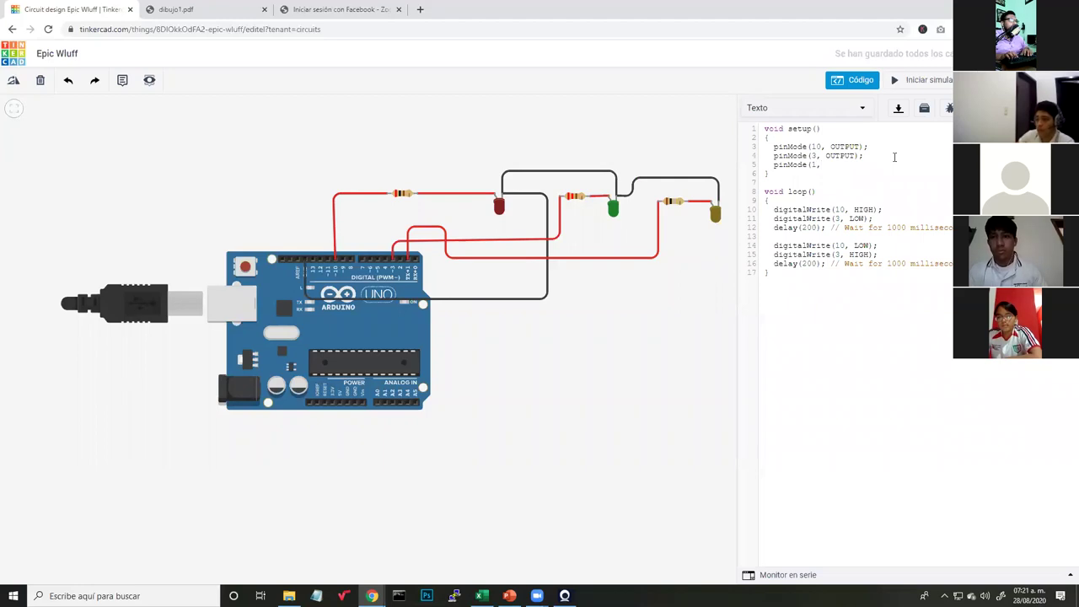
{"action": "type", "text": " OUTPUT);"}
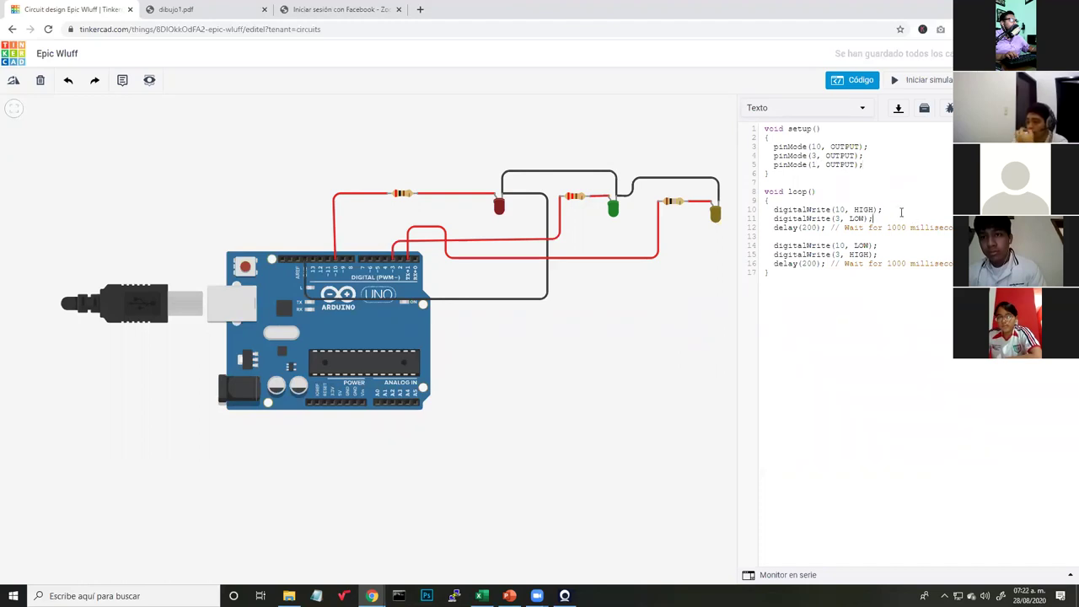
Add digitalWrite(1, HIGH); below digitalWrite(3, LOW); in loop().
{"action": "key", "text": "Return"}
{"action": "type", "text": "digitalWrite("}
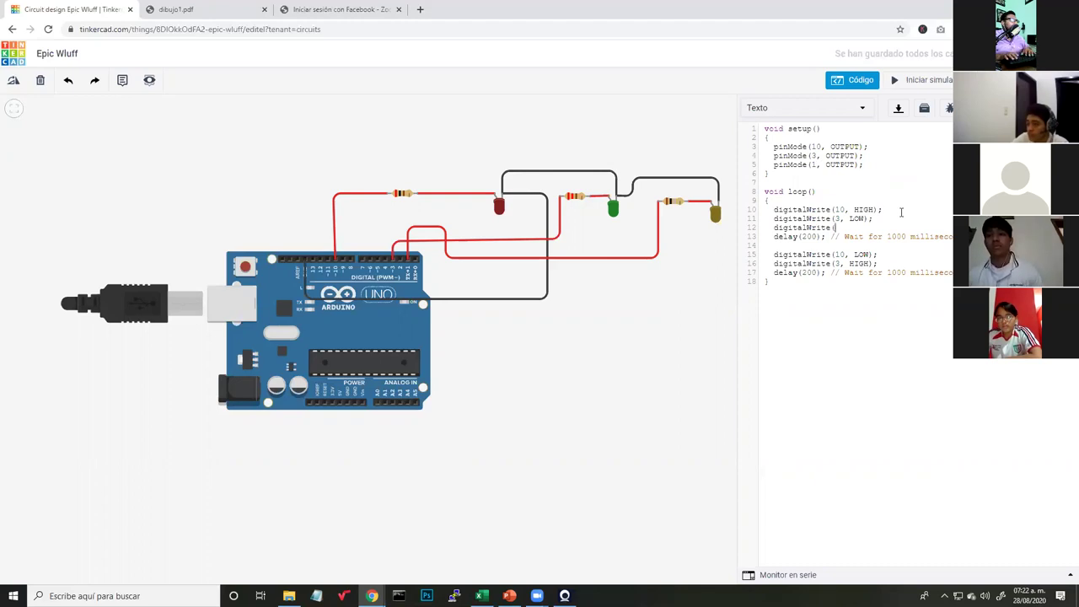
{"action": "type", "text": "1"}
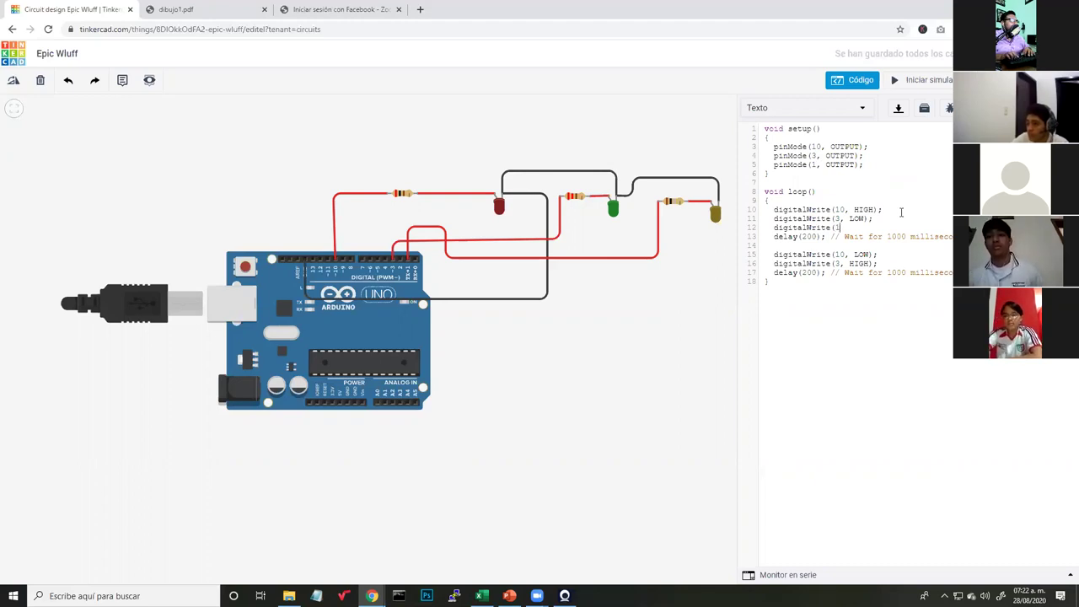
{"action": "type", "text": ", HIGH);"}
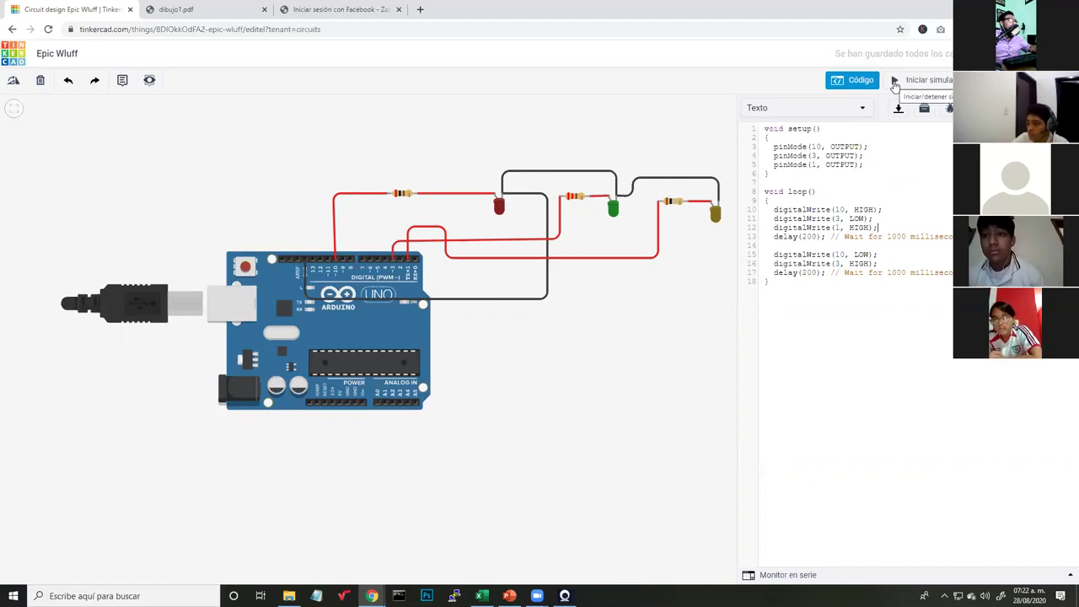
Run the simulation, inspect the yellow LED's current notice, and stop the simulation.
{"action": "left_click", "coordinate": [895, 82]}
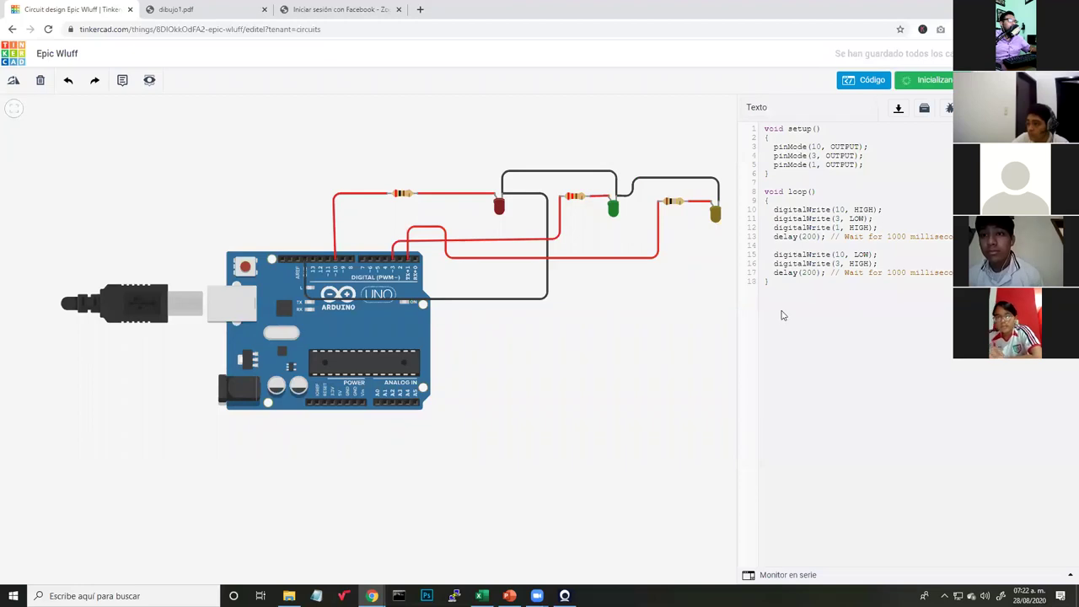
{"action": "mouse_move", "coordinate": [716, 222]}
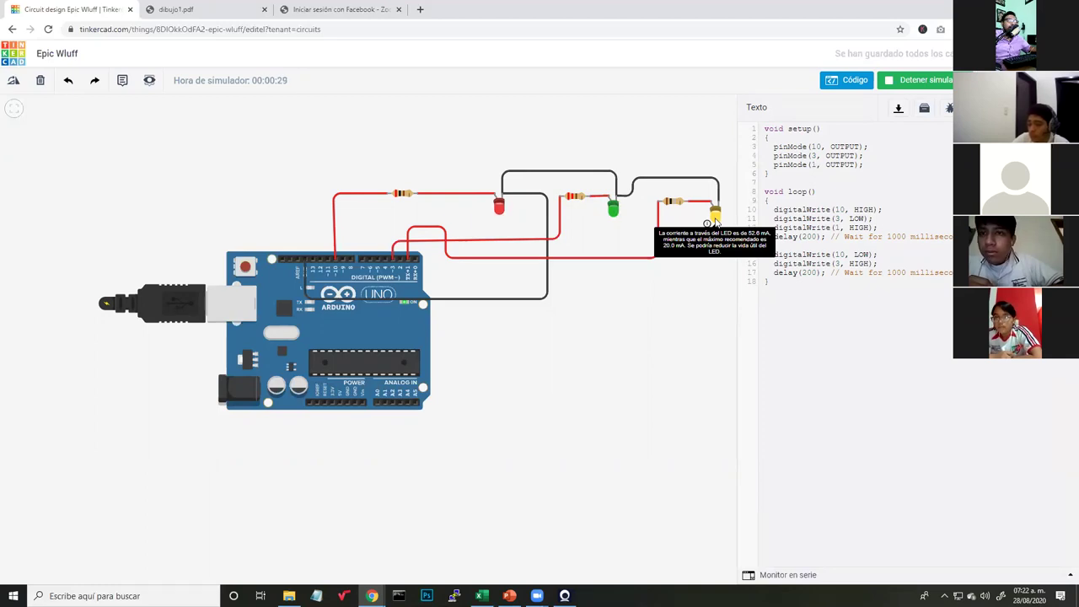
{"action": "left_click", "coordinate": [885, 81]}
Set the third resistor's resistance to 220 Ω and start the simulation again.
{"action": "left_click", "coordinate": [673, 201]}
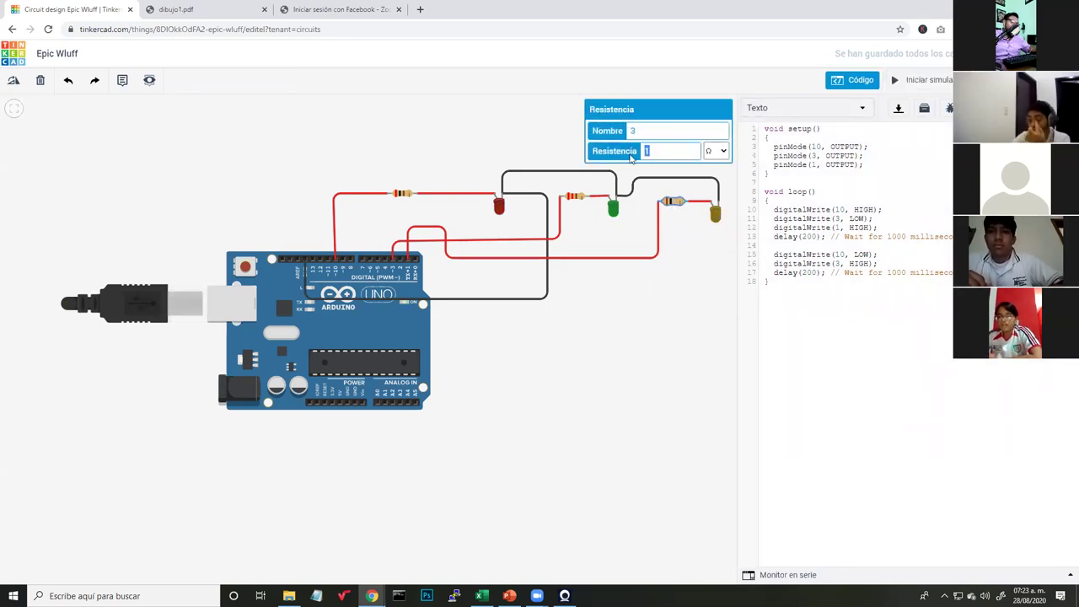
{"action": "type", "text": "220"}
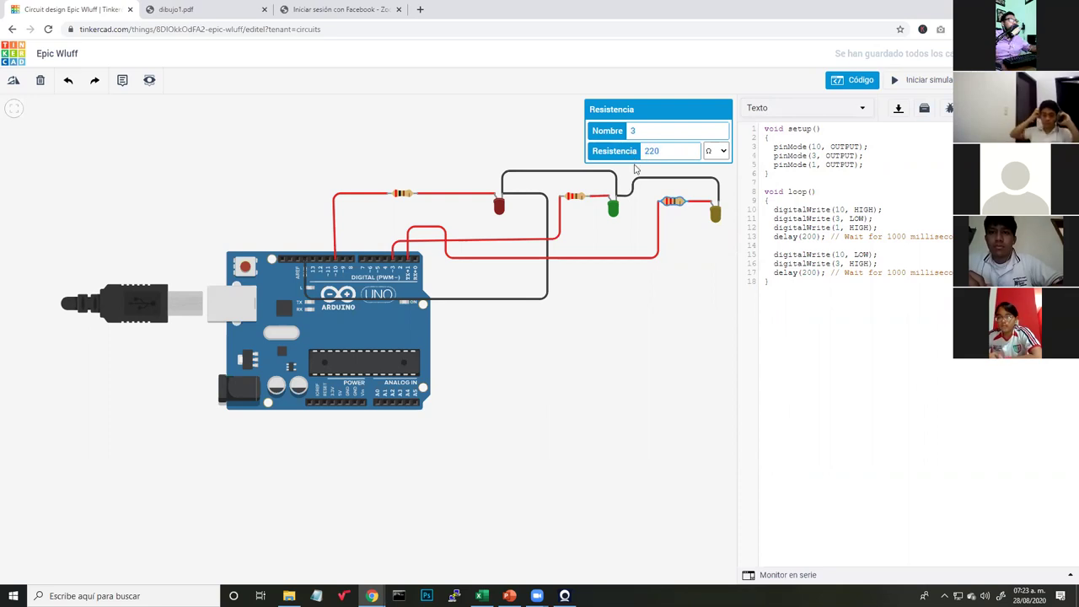
{"action": "left_click", "coordinate": [677, 266]}
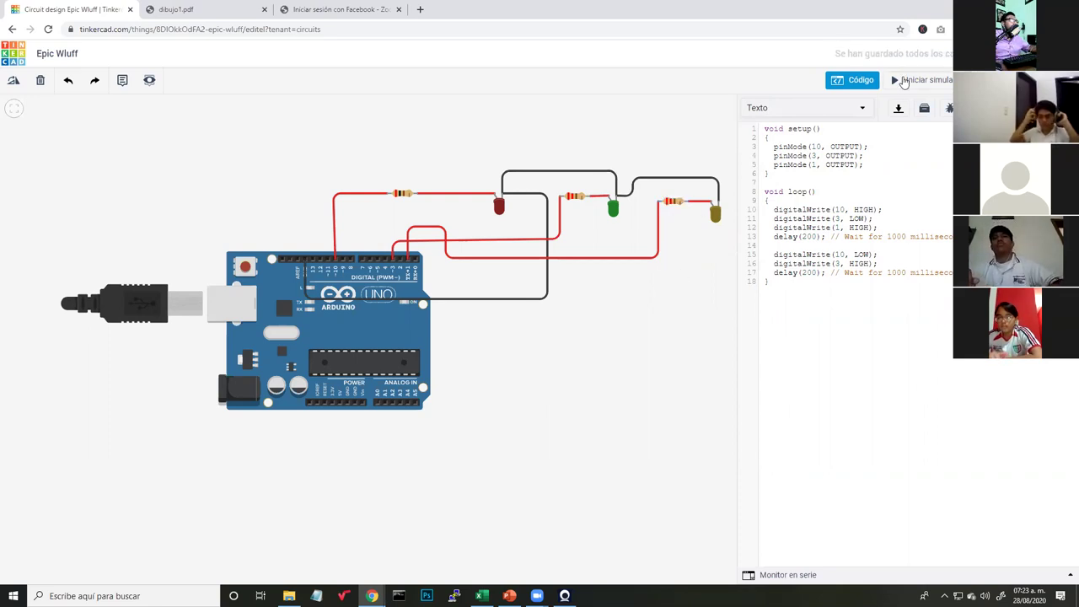
{"action": "left_click", "coordinate": [895, 82]}
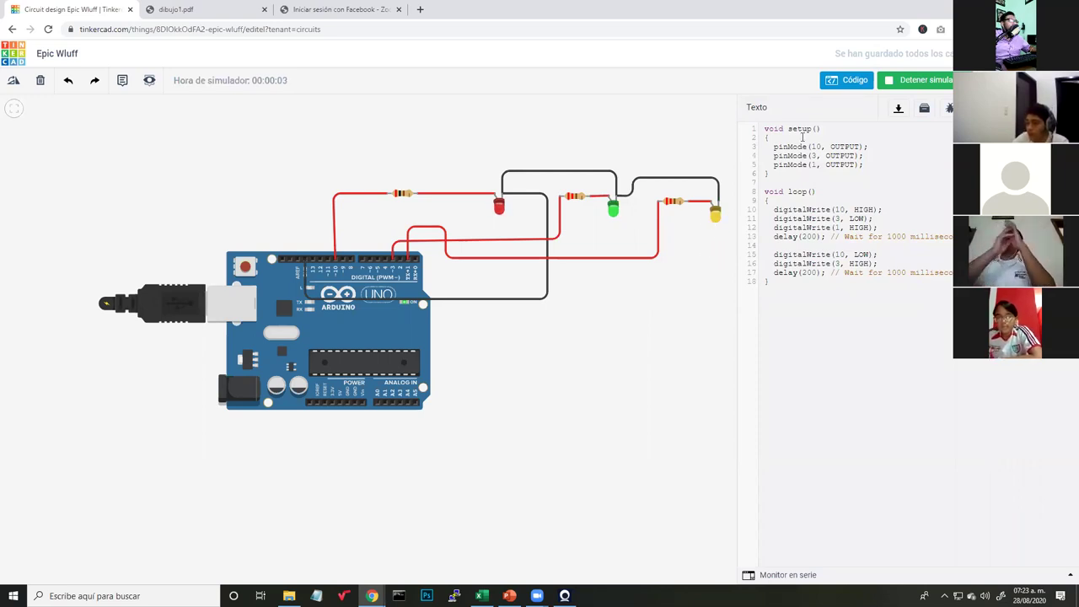
Stop the simulation and change pin 1's state to LOW in the first digitalWrite block of loop().
{"action": "left_click", "coordinate": [888, 83]}
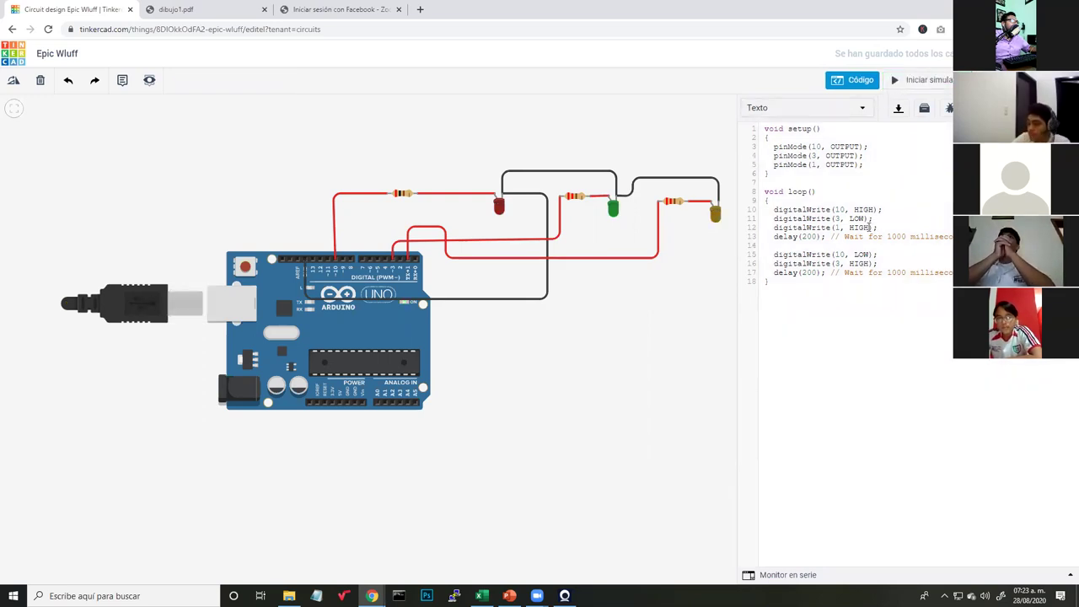
{"action": "double_click", "coordinate": [858, 227]}
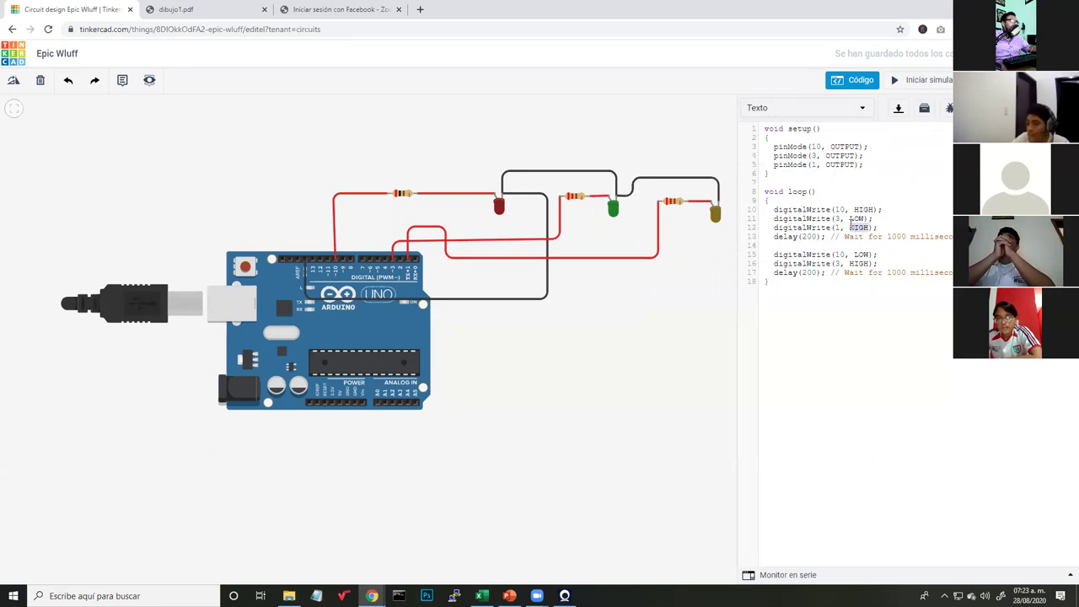
{"action": "left_click", "coordinate": [851, 339]}
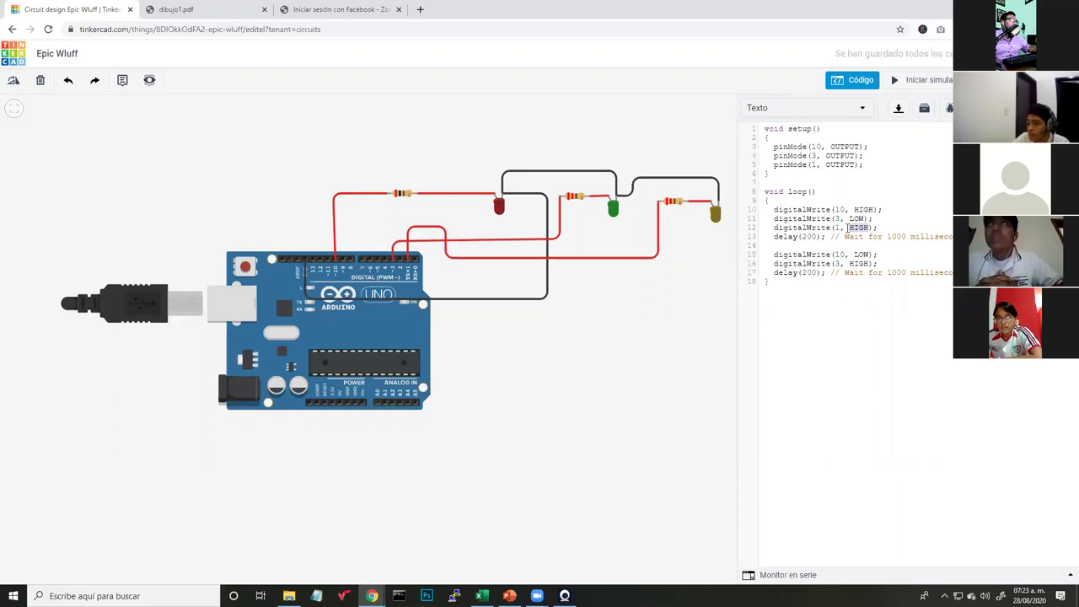
{"action": "type", "text": "LOW"}
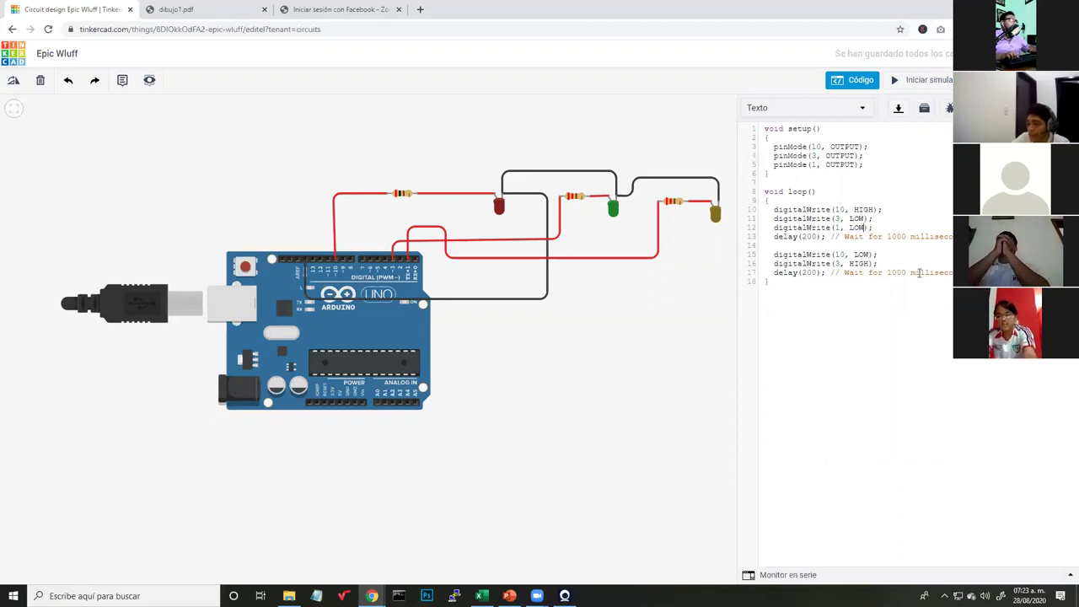
Add blank lines after the last delay(200); and insert digitalWrite(1, LOW); below digitalWrite(3, HIGH); in loop().
{"action": "key", "text": "Return"}
{"action": "key", "text": "Return"}
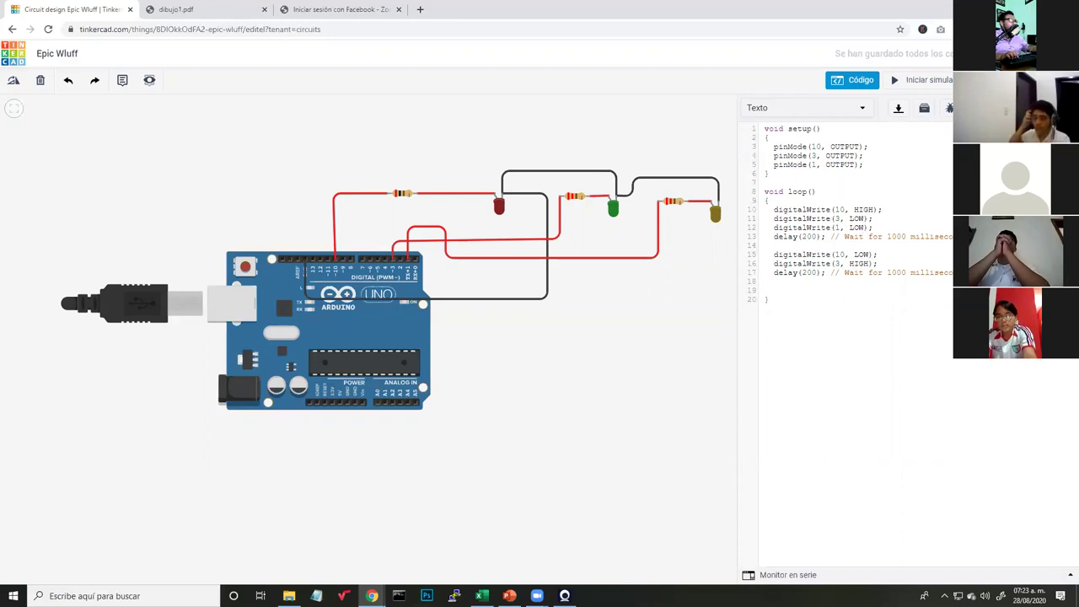
{"action": "left_click", "coordinate": [891, 266]}
{"action": "key", "text": "Return"}
{"action": "type", "text": "digi"}
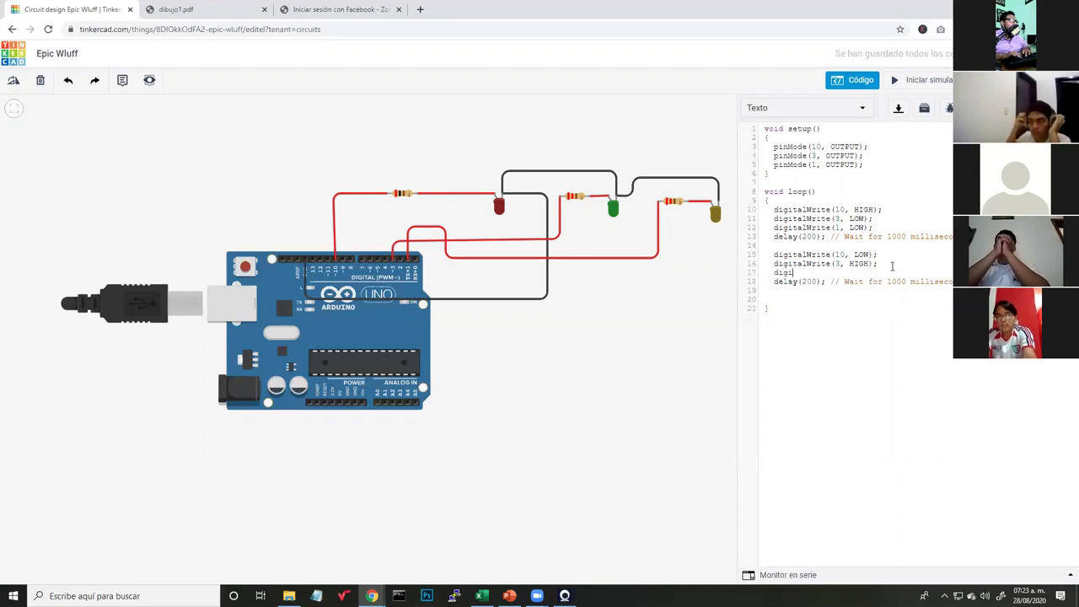
{"action": "type", "text": "talWrite("}
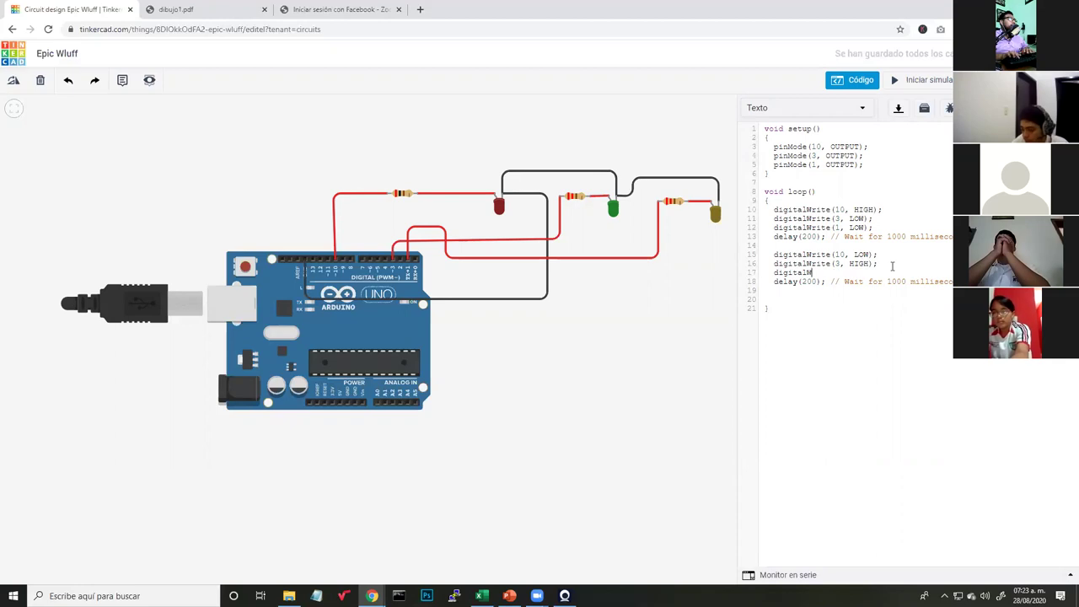
{"action": "type", "text": "1"}
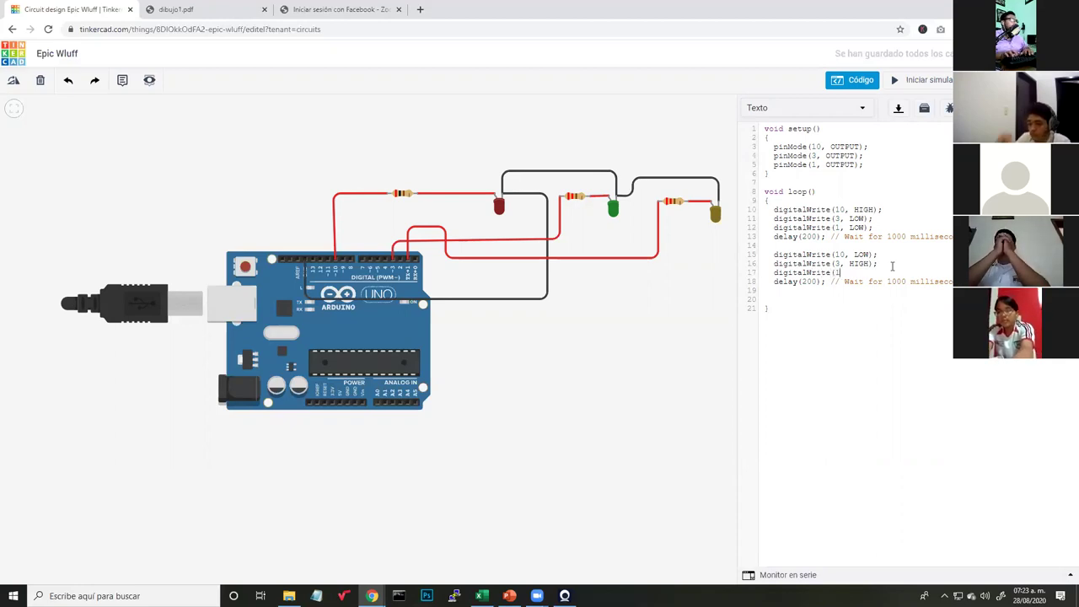
{"action": "type", "text": ", LOW);"}
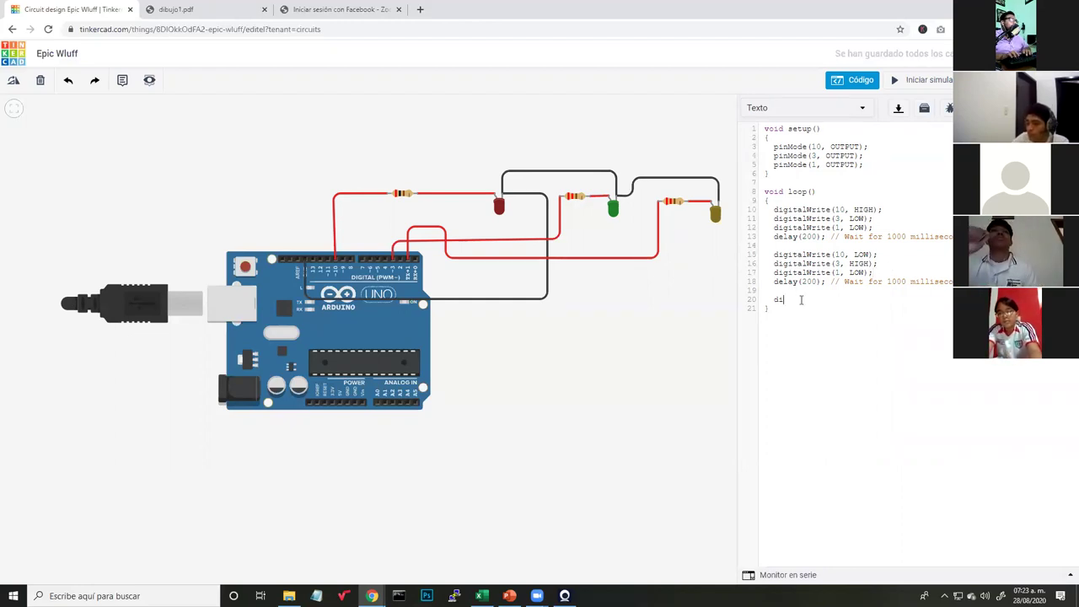
Write a third block at the end of loop(): digitalWrite(10, LOW); digitalWrite(3, LOW); digitalWrite(1, HIGH); delay(200);.
{"action": "type", "text": "rite(3,"}
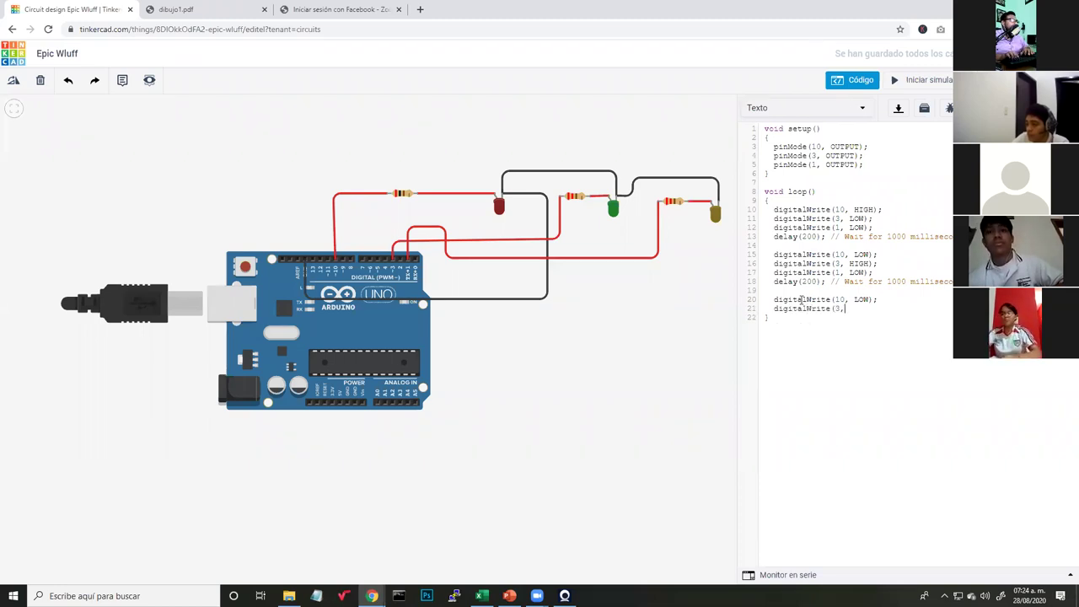
{"action": "type", "text": "OW);"}
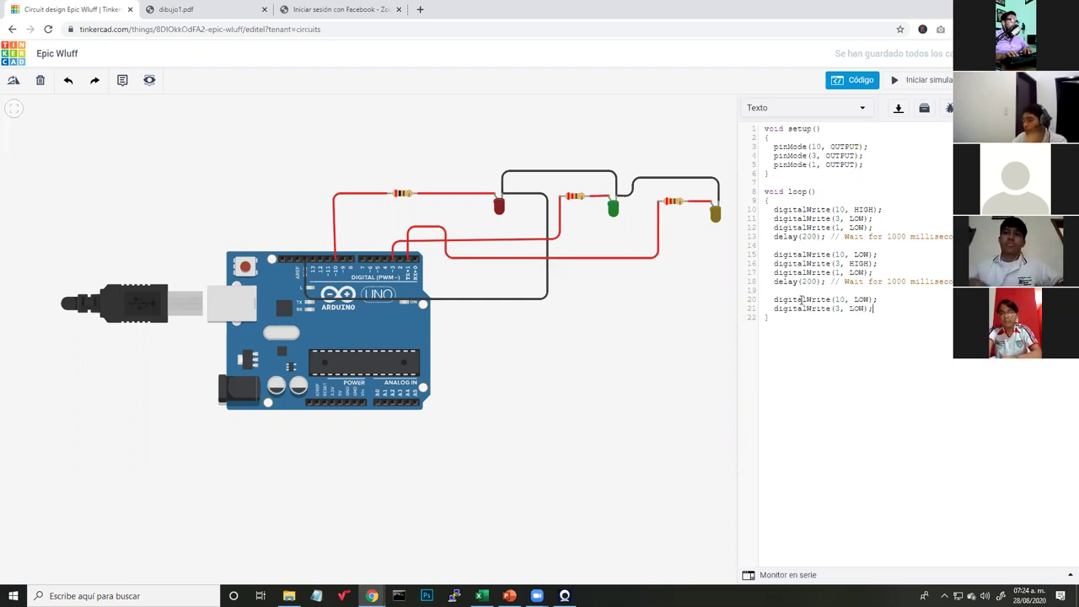
{"action": "key", "text": "Return"}
{"action": "type", "text": "d"}
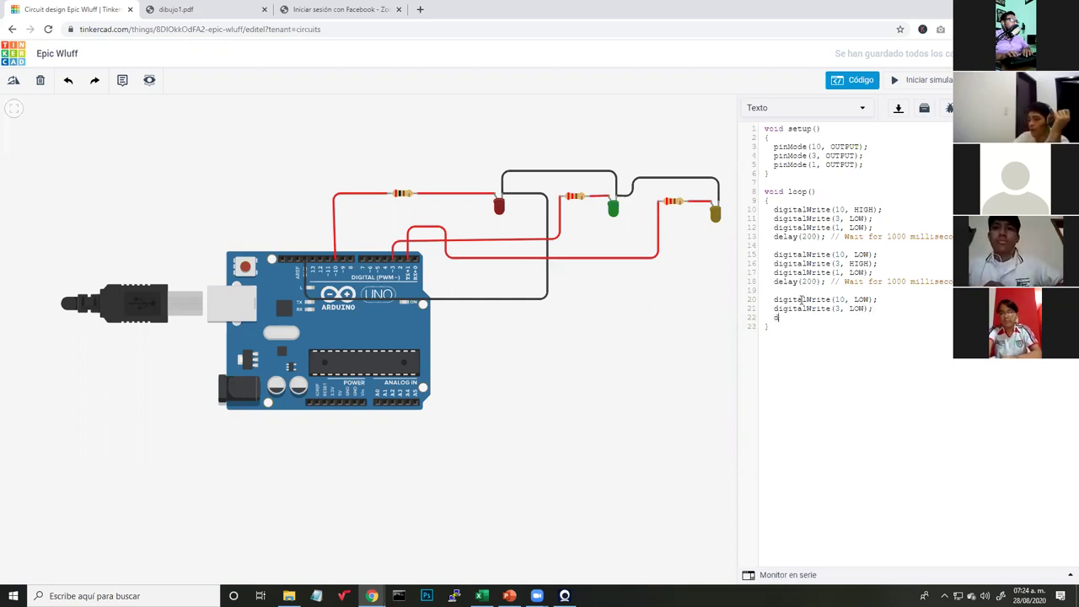
{"action": "type", "text": "igitalWrite(3"}
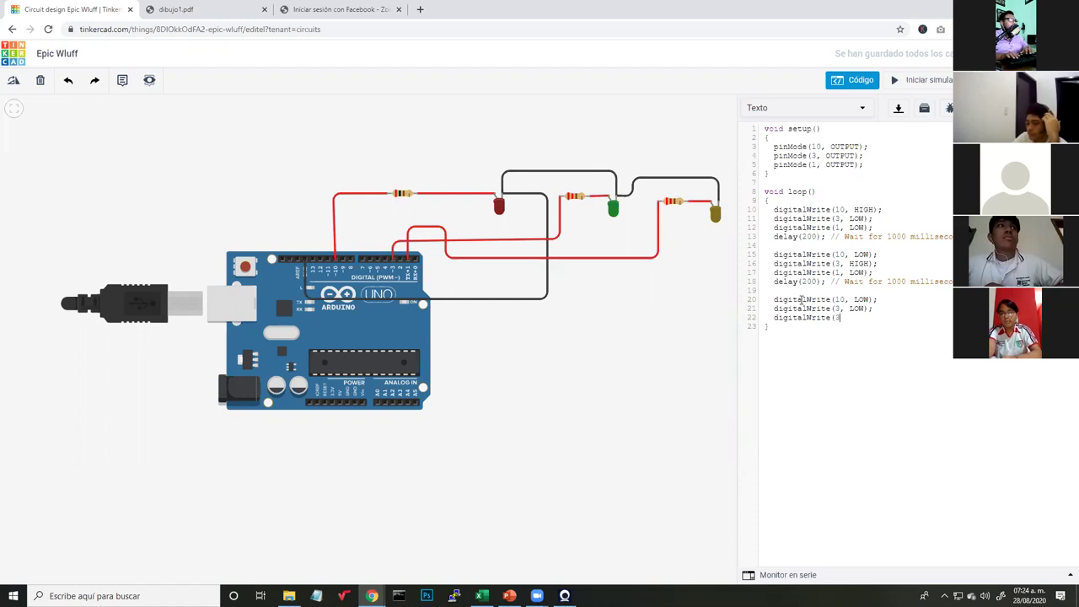
{"action": "key", "text": "BackSpace"}
{"action": "type", "text": "1, HIG"}
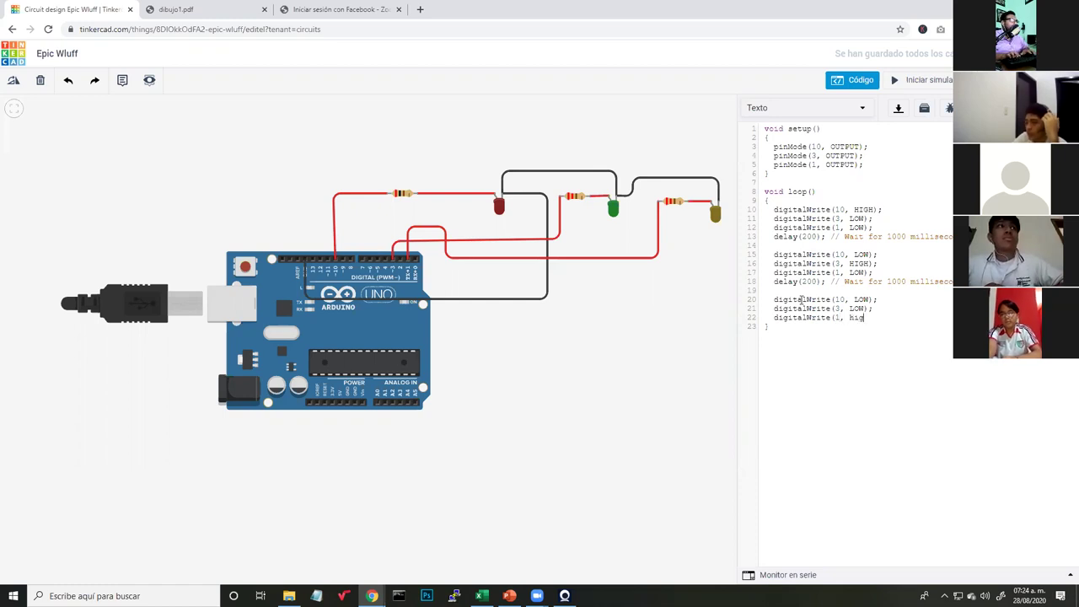
{"action": "type", "text": "H);"}
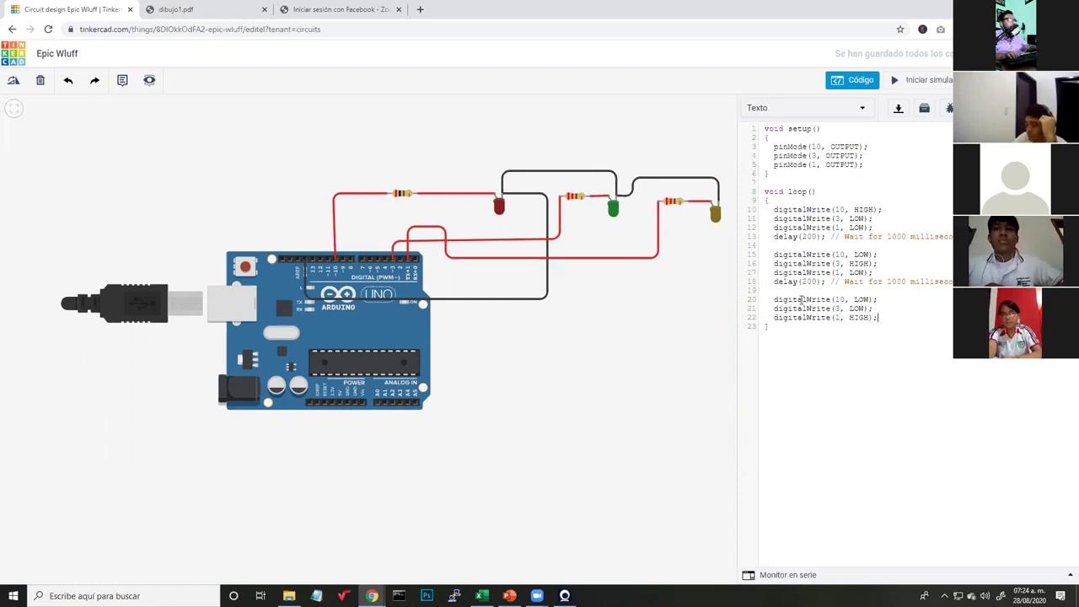
{"action": "key", "text": "Return"}
{"action": "type", "text": "delay(200);"}
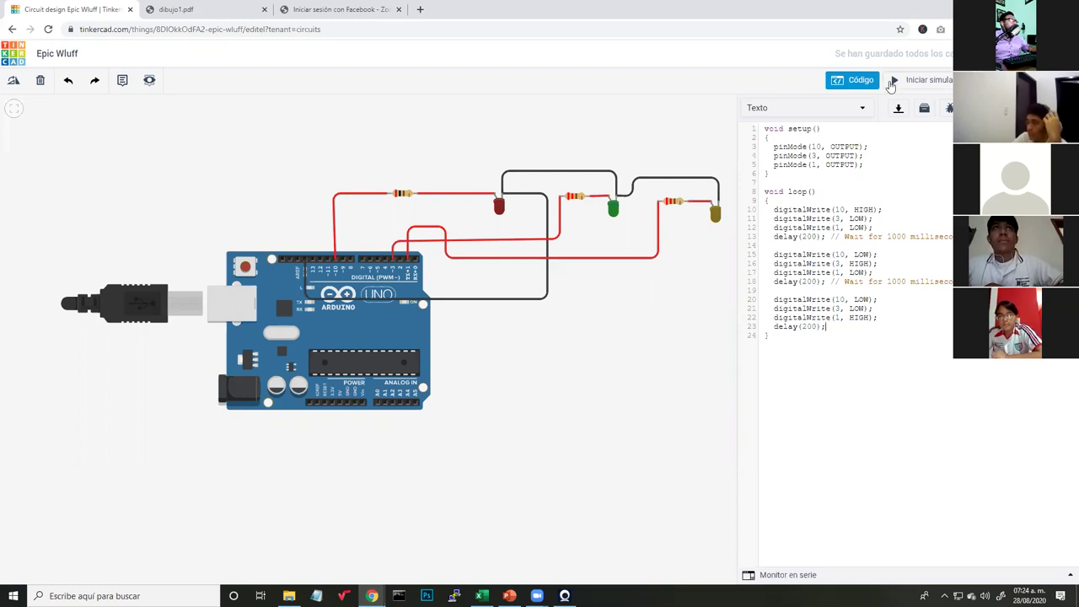
Run the simulation to watch the three LEDs blink in sequence, and stop it.
{"action": "left_click", "coordinate": [893, 82]}
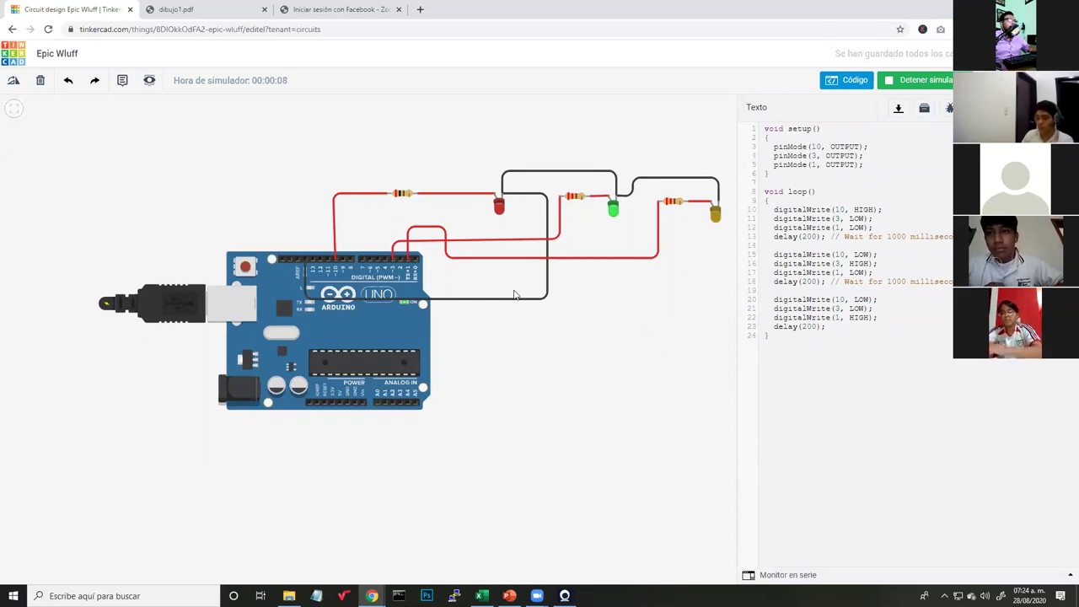
{"action": "left_click", "coordinate": [888, 83]}
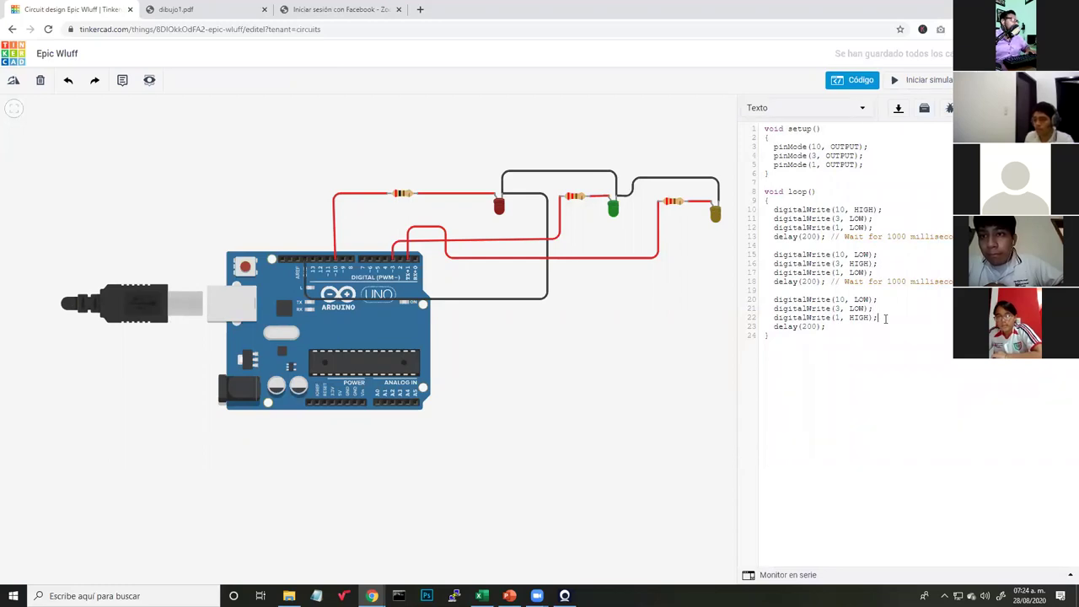
Remove the semicolon after digitalWrite(1, HIGH), try to run the simulation, and examine the compiler's error message.
{"action": "key", "text": "BackSpace"}
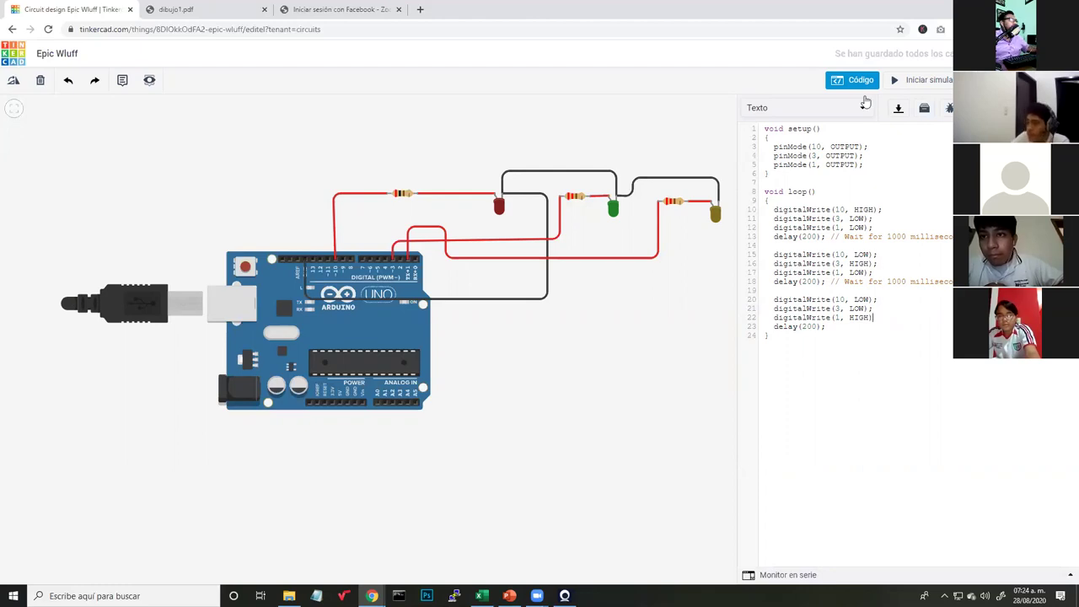
{"action": "left_click", "coordinate": [894, 80]}
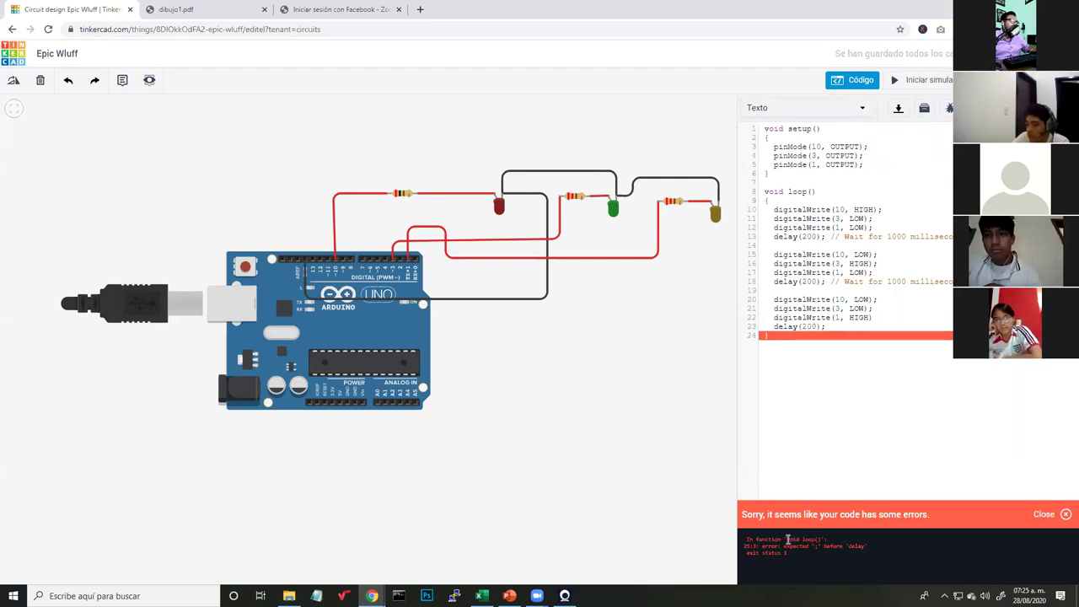
{"action": "left_click_drag", "start_coordinate": [786, 539], "coordinate": [827, 542]}
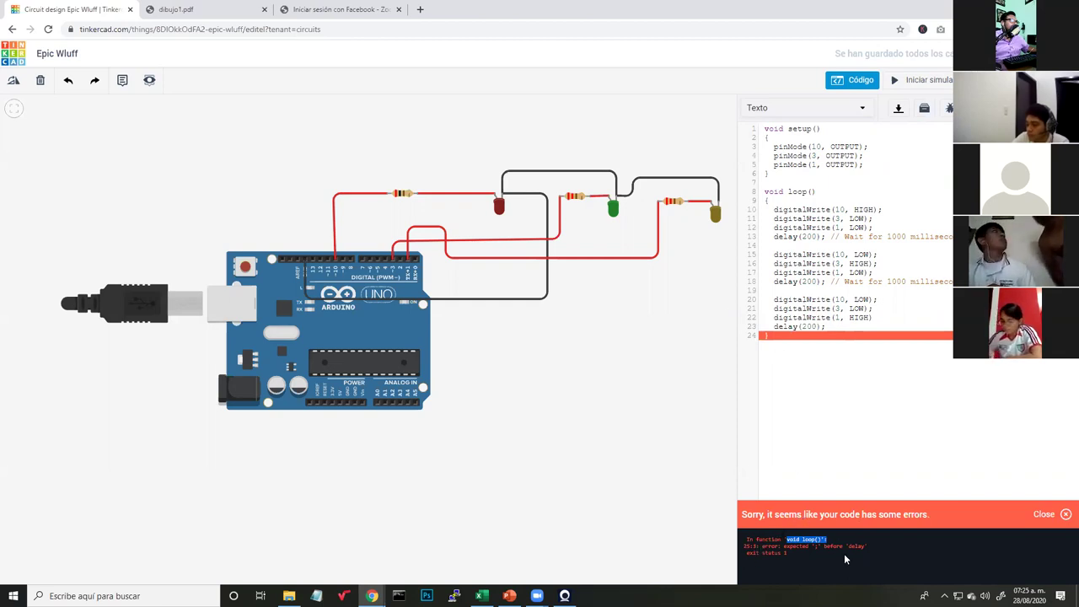
{"action": "mouse_move", "coordinate": [823, 546]}
{"action": "left_mouse_down"}
{"action": "mouse_move", "coordinate": [864, 547]}
{"action": "mouse_move", "coordinate": [818, 546]}
{"action": "left_mouse_up"}
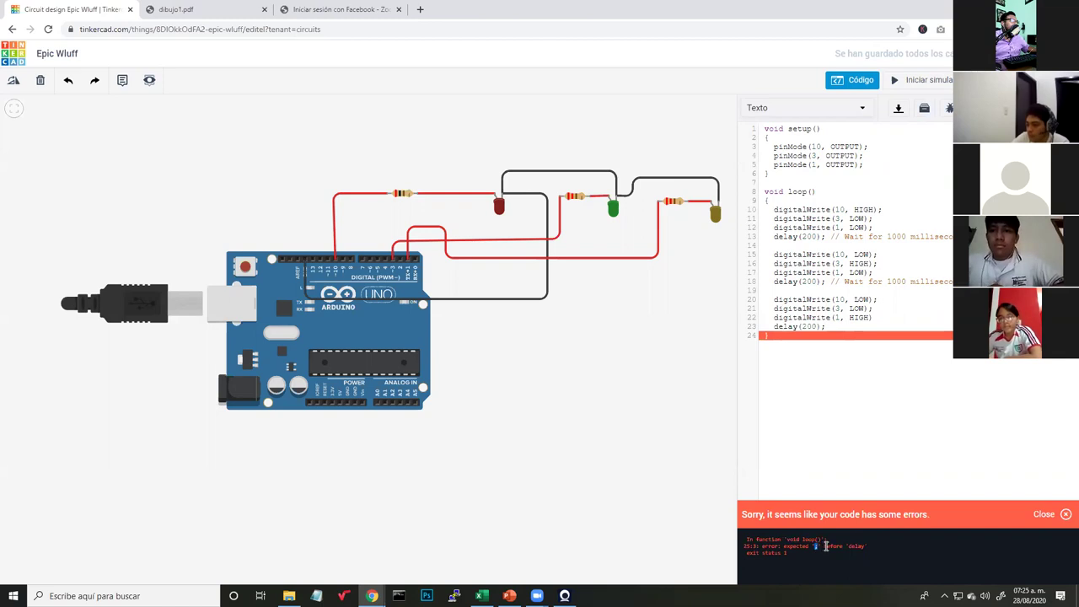
Restore the semicolon after digitalWrite(1, HIGH) and run the simulation again.
{"action": "left_click", "coordinate": [788, 327]}
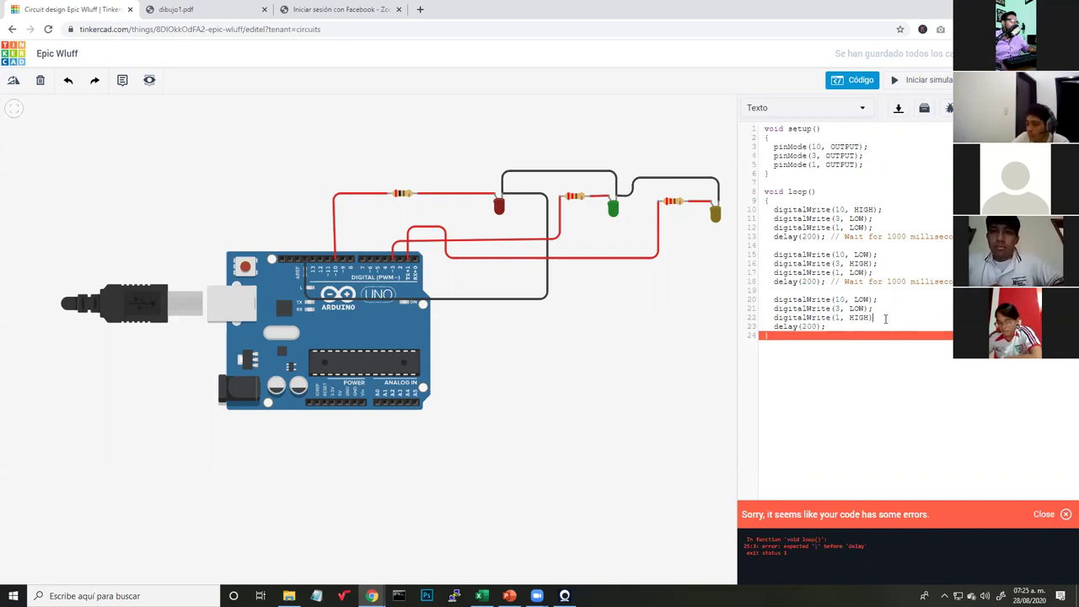
{"action": "type", "text": ";"}
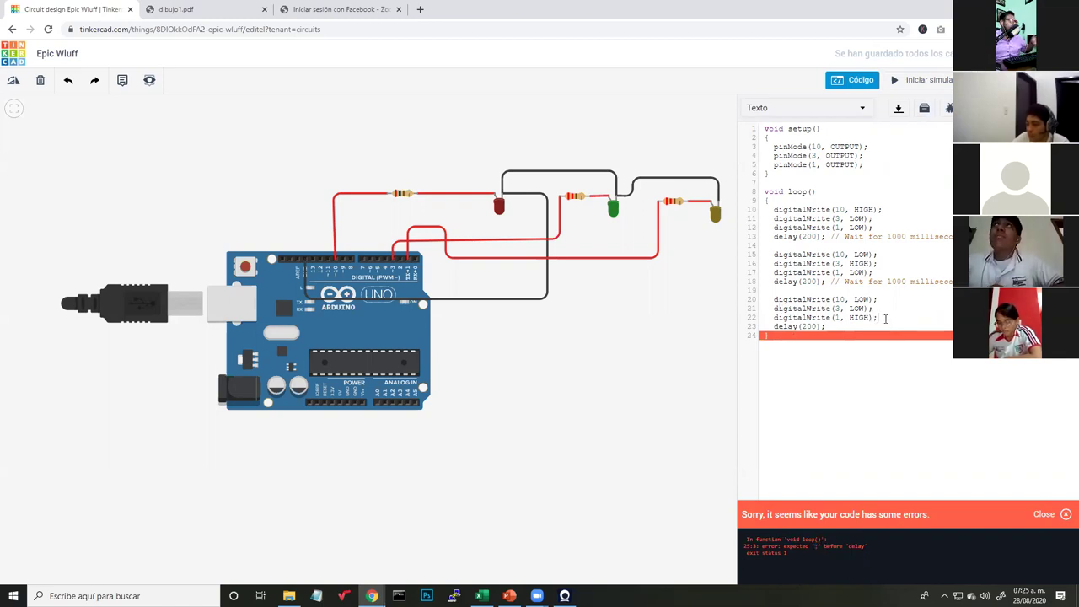
{"action": "left_click", "coordinate": [896, 79]}
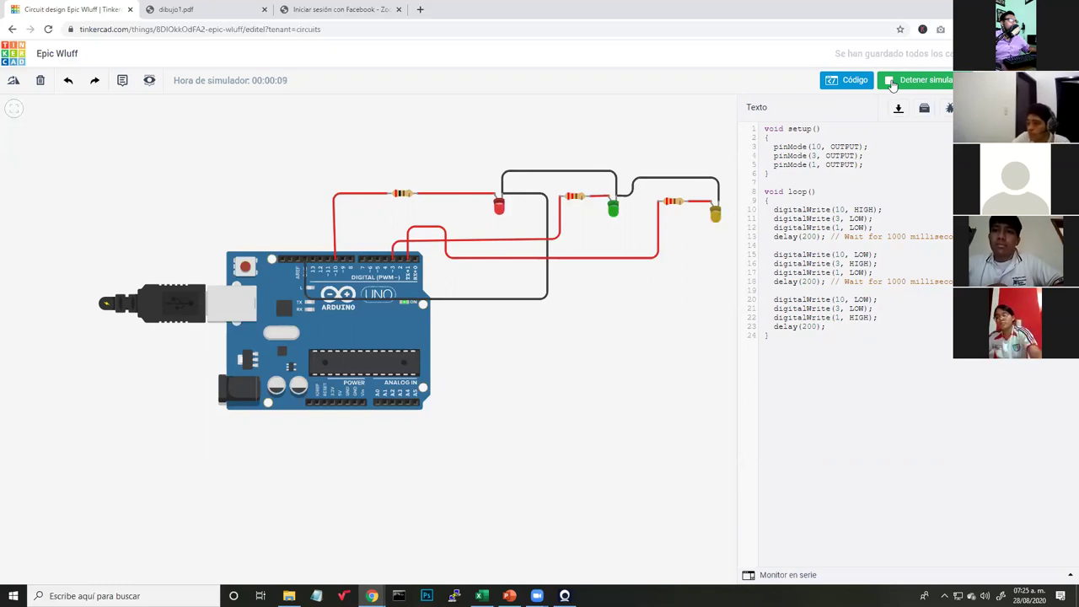
Stop the simulation and insert four blank lines above void setup(), placing the cursor on the first line.
{"action": "left_click", "coordinate": [768, 133]}
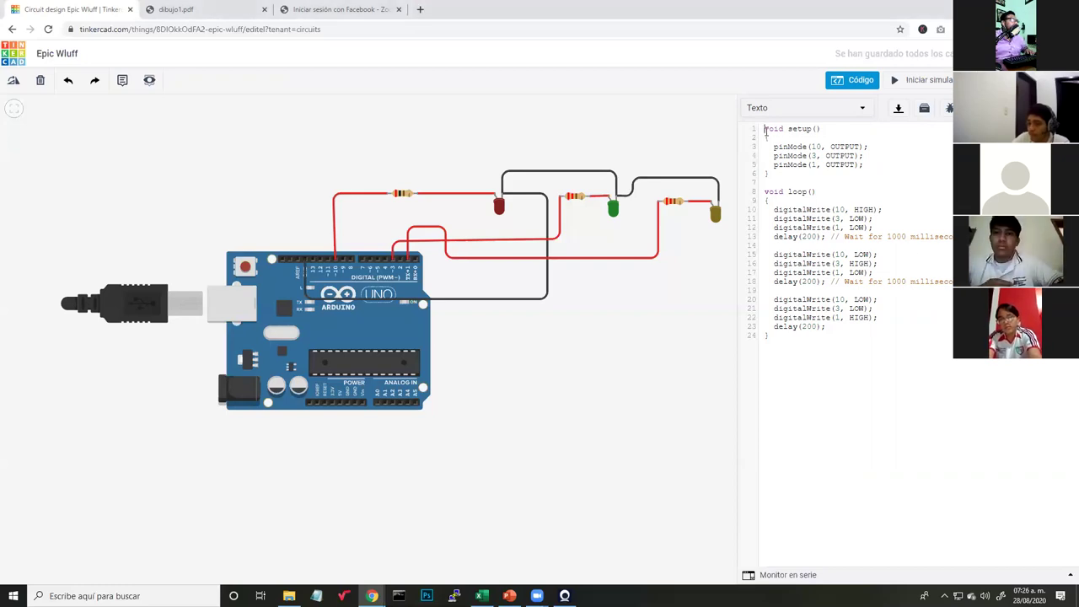
{"action": "key", "text": "Return"}
{"action": "key", "text": "Return"}
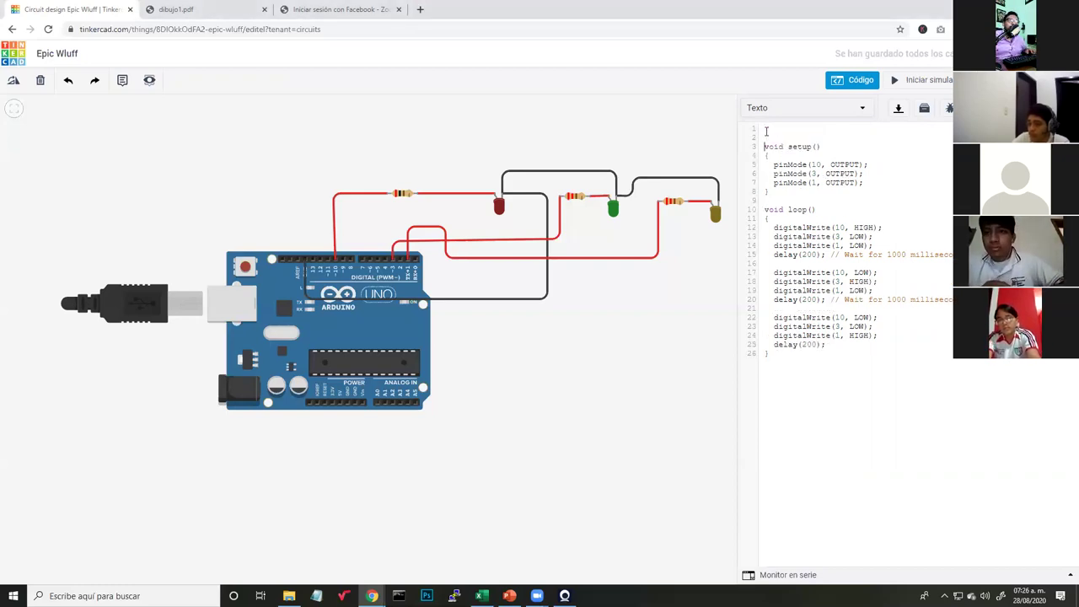
{"action": "key", "text": "Return"}
{"action": "key", "text": "Return"}
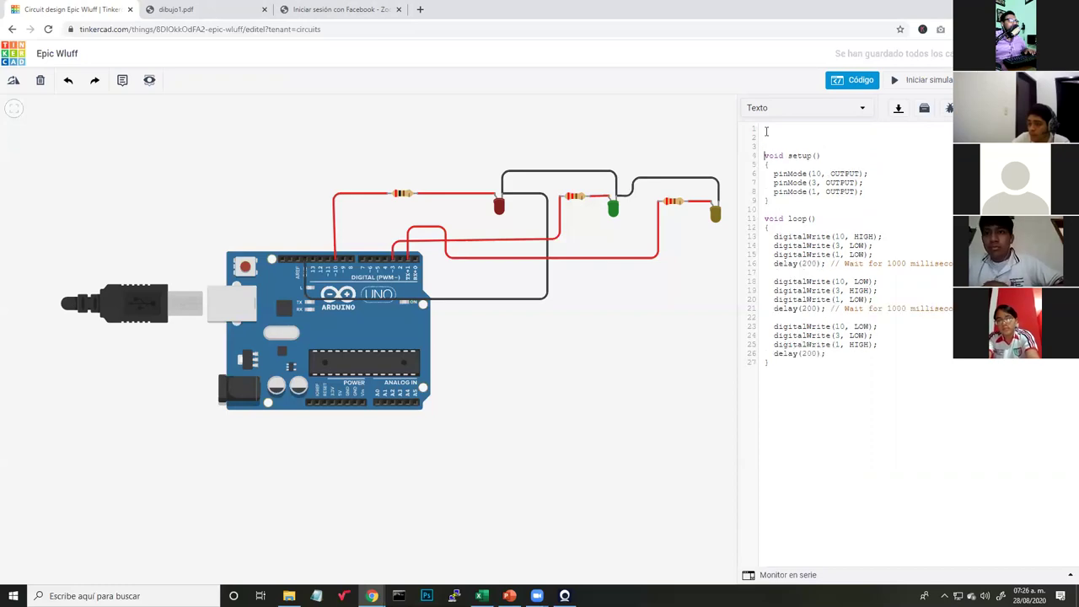
{"action": "key", "text": "Up"}
{"action": "key", "text": "Up"}
{"action": "key", "text": "Up"}
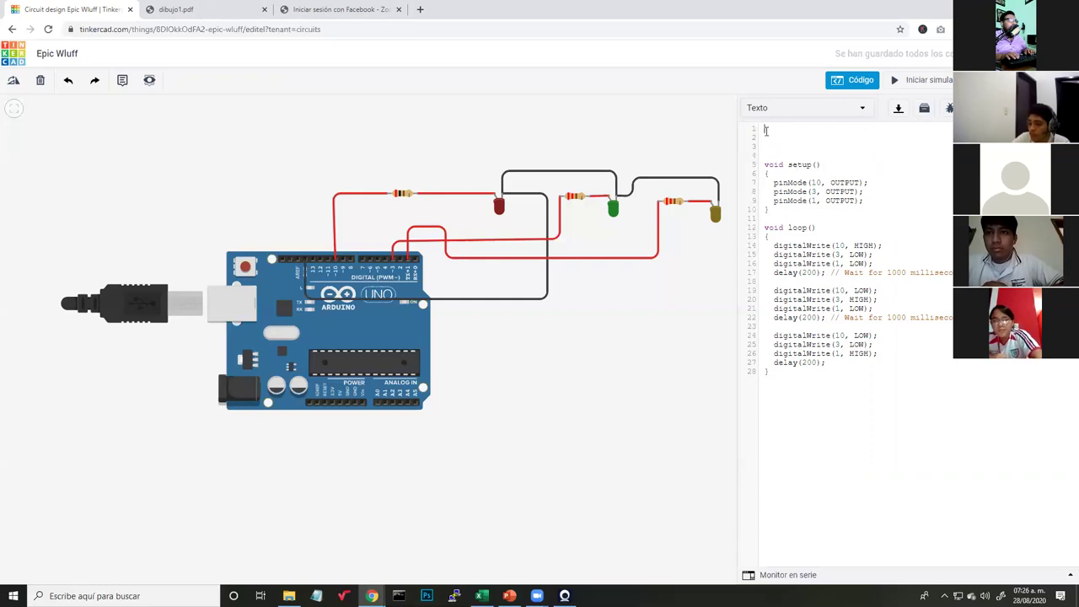
Write #define ROJO 10 on the first line of the code.
{"action": "type", "text": "#"}
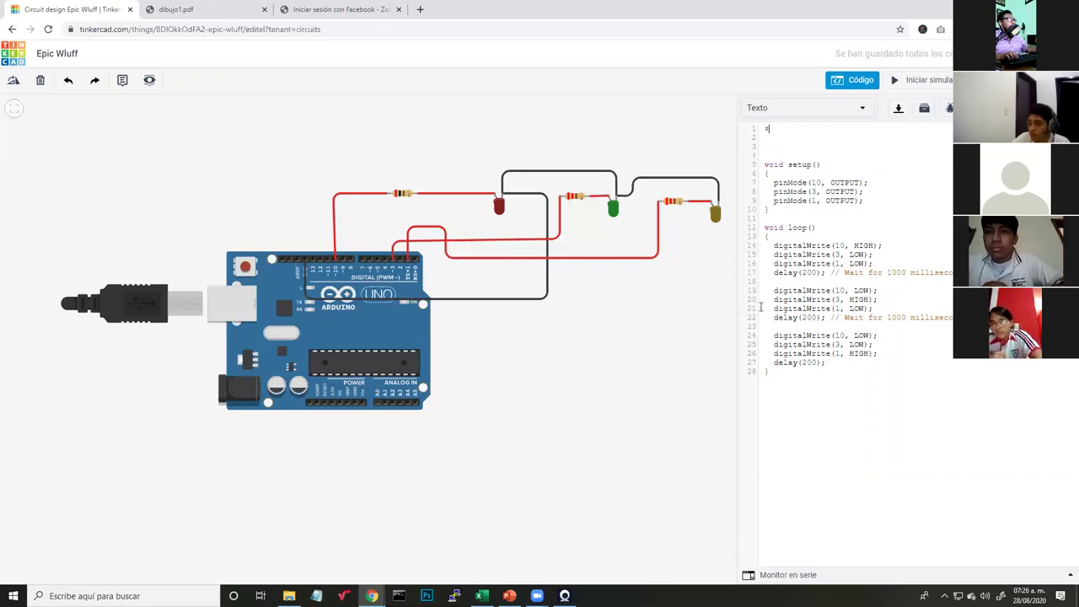
{"action": "type", "text": "defc"}
{"action": "key", "text": "BackSpace"}
{"action": "type", "text": "ine"}
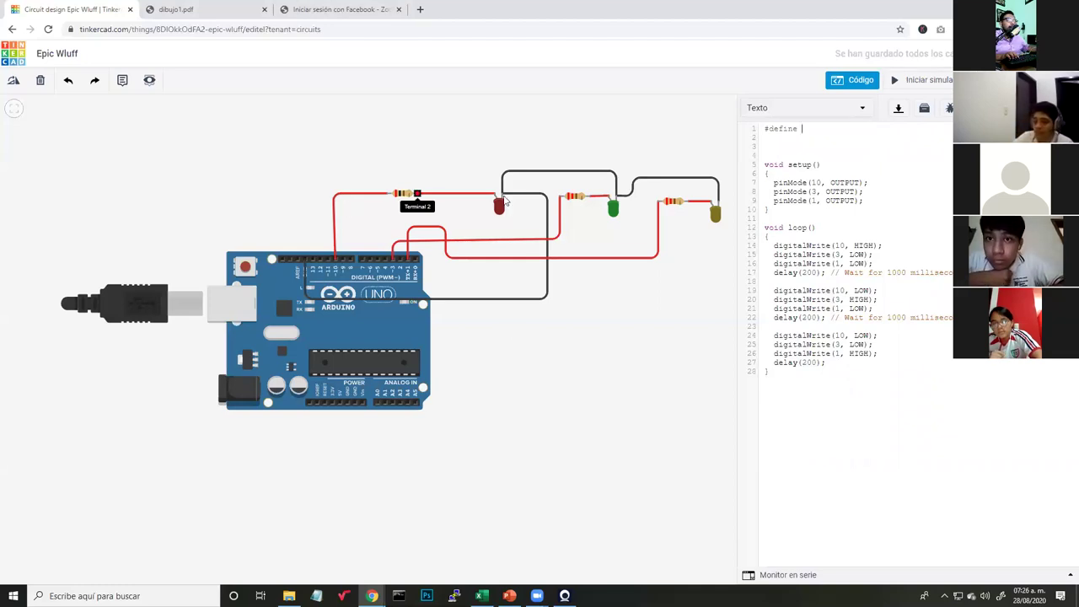
{"action": "type", "text": "ROJO"}
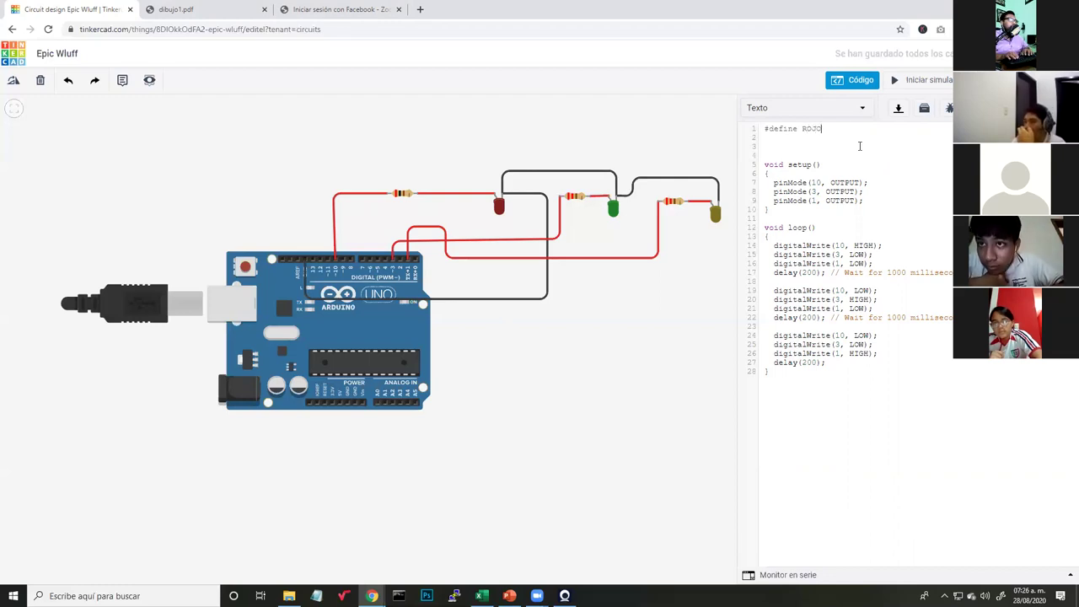
{"action": "type", "text": " 10"}
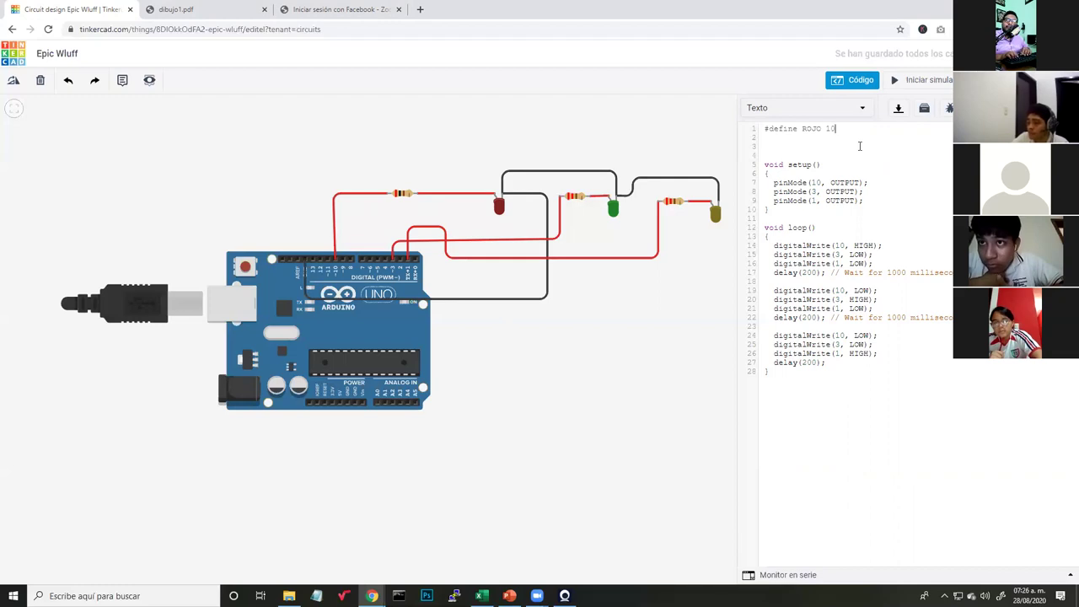
Add #define VERDE 3 and #define AMARILLO 1 on the lines below the ROJO definition.
{"action": "key", "text": "Return"}
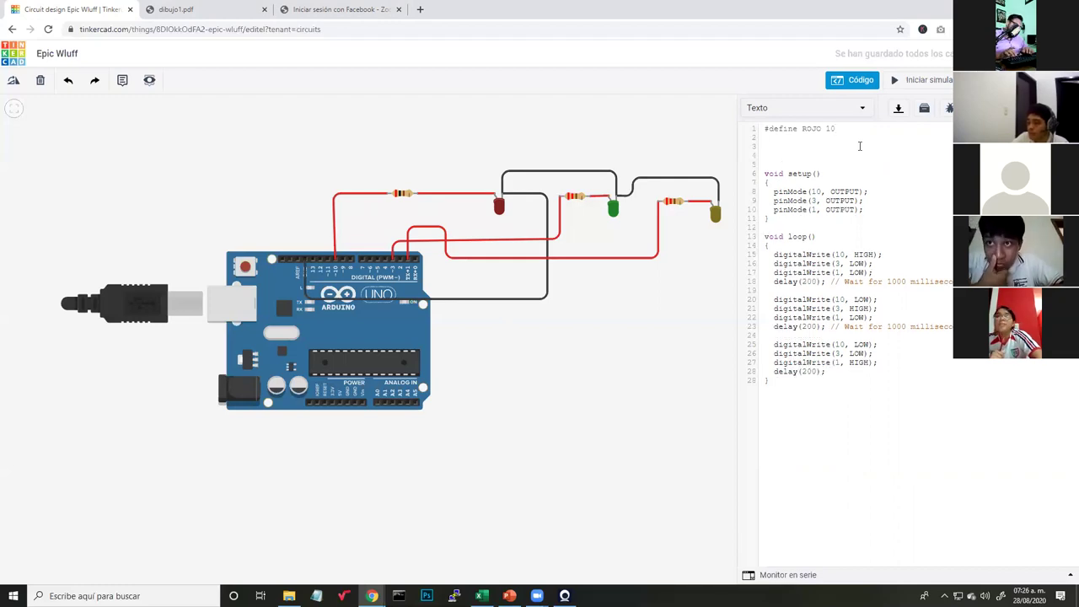
{"action": "type", "text": "#defin"}
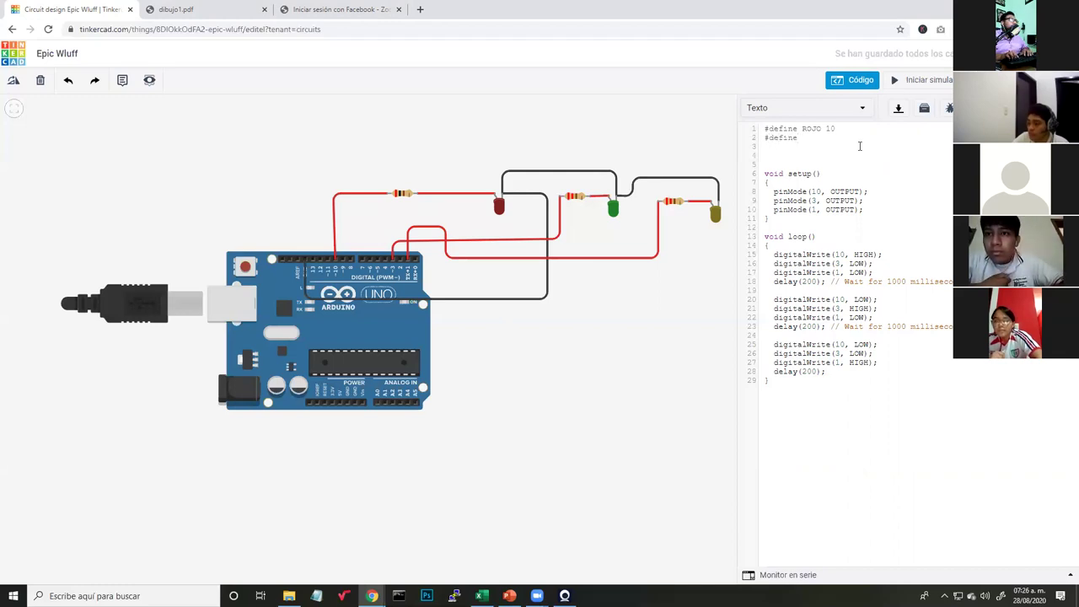
{"action": "type", "text": "e "}
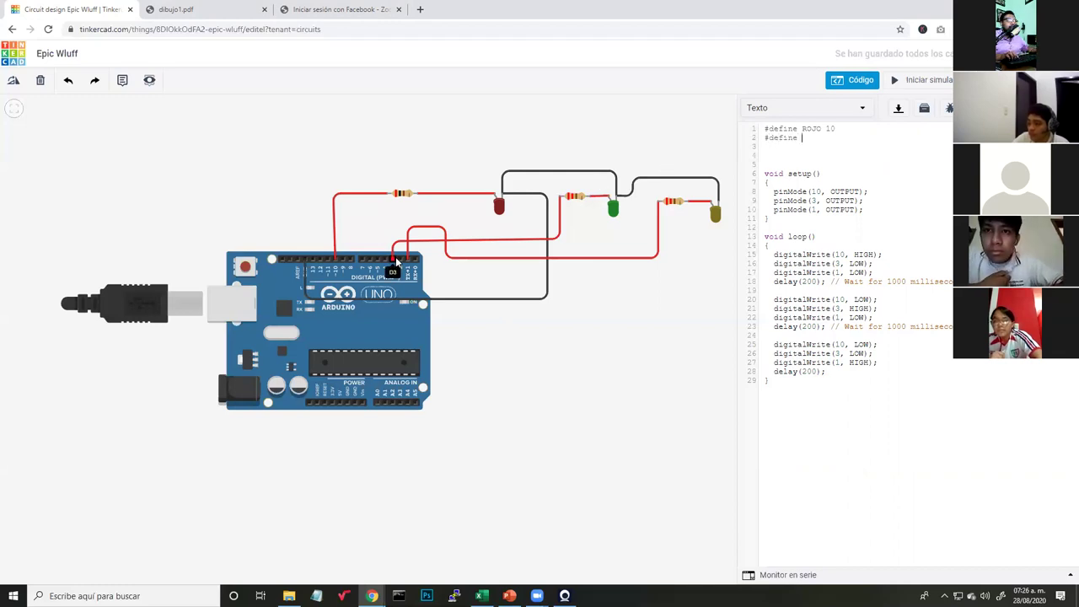
{"action": "type", "text": "VERDE 3"}
{"action": "key", "text": "Return"}
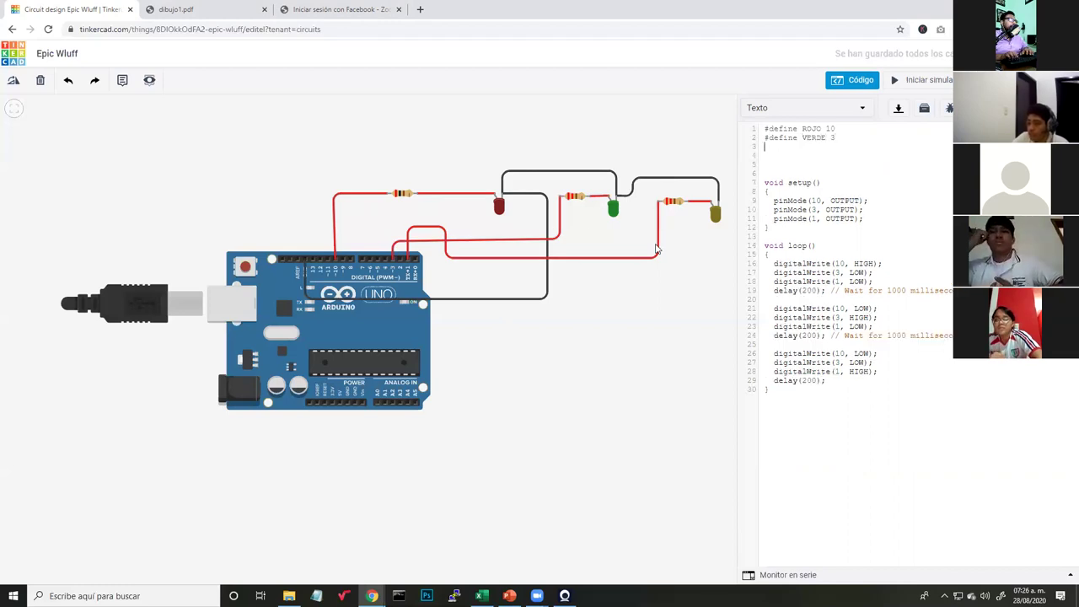
{"action": "type", "text": "#define"}
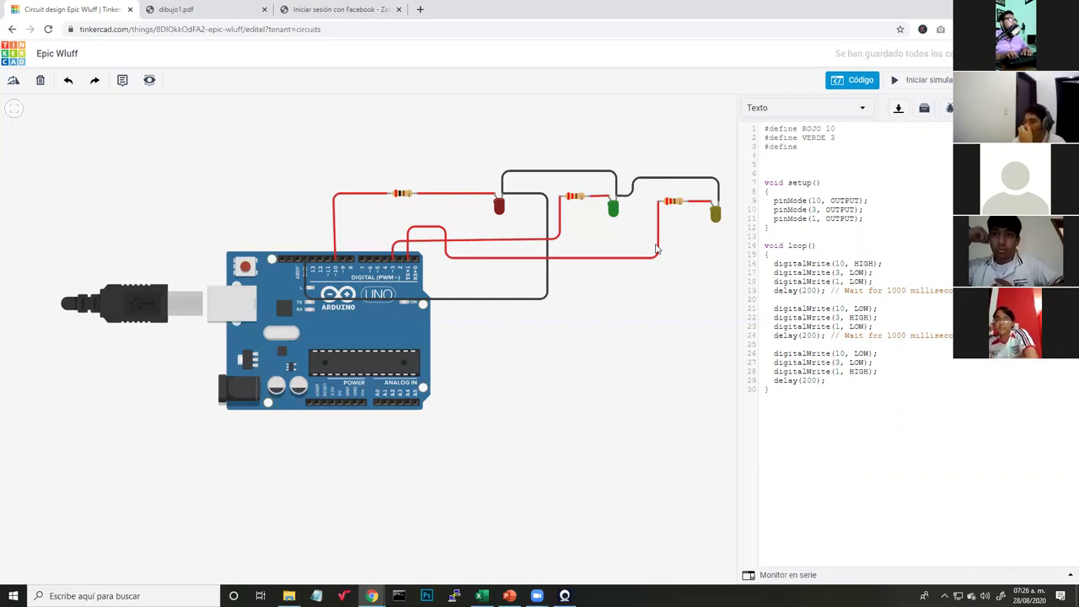
{"action": "type", "text": " AMARILLO 1"}
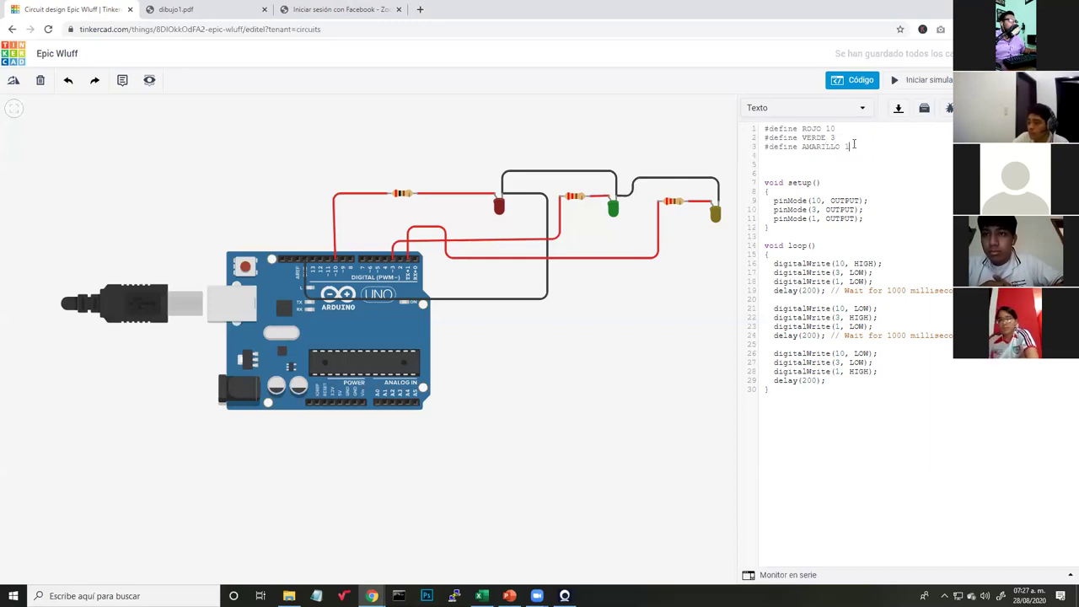
Replace the pin numbers in the three pinMode calls with ROJO, VERDE and AMARILLO, and test the code in the simulator.
{"action": "double_click", "coordinate": [815, 200]}
{"action": "type", "text": "ROJO"}
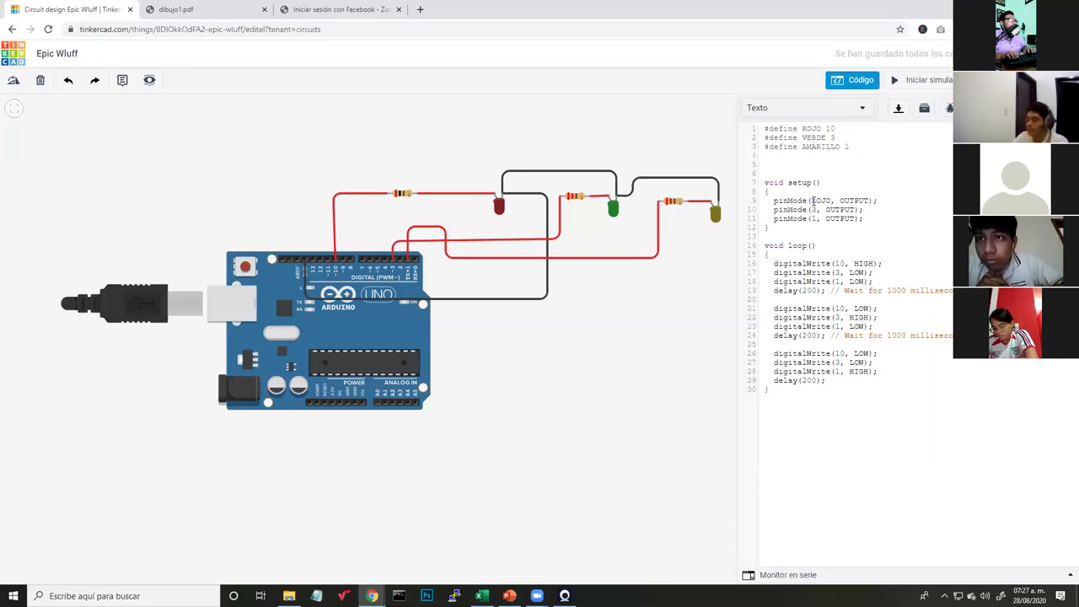
{"action": "double_click", "coordinate": [815, 209]}
{"action": "type", "text": "VERDE"}
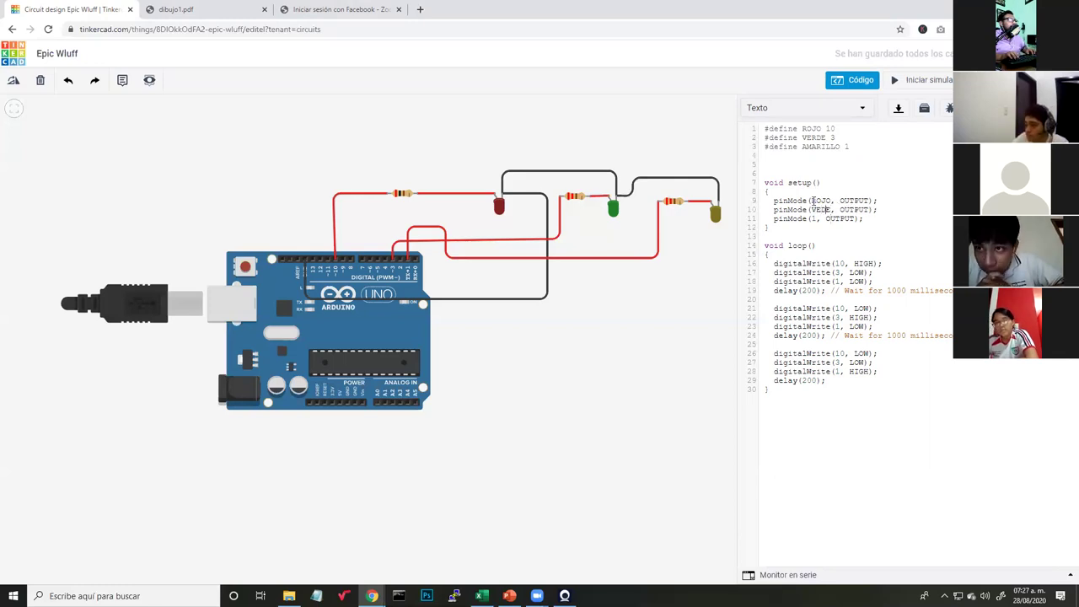
{"action": "key", "text": "BackSpace"}
{"action": "type", "text": "AMARILL"}
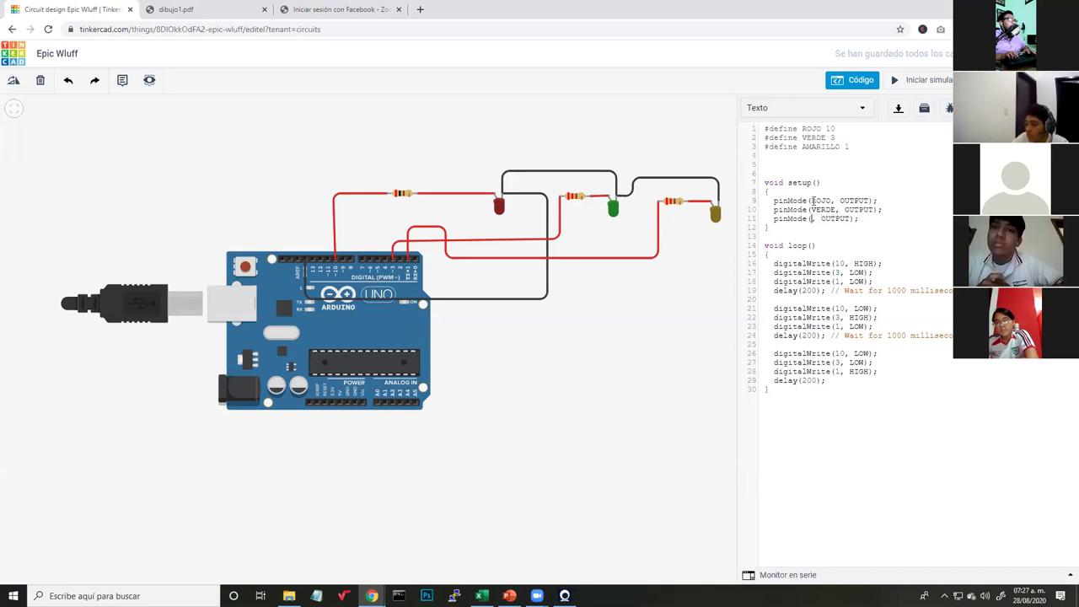
{"action": "type", "text": "O"}
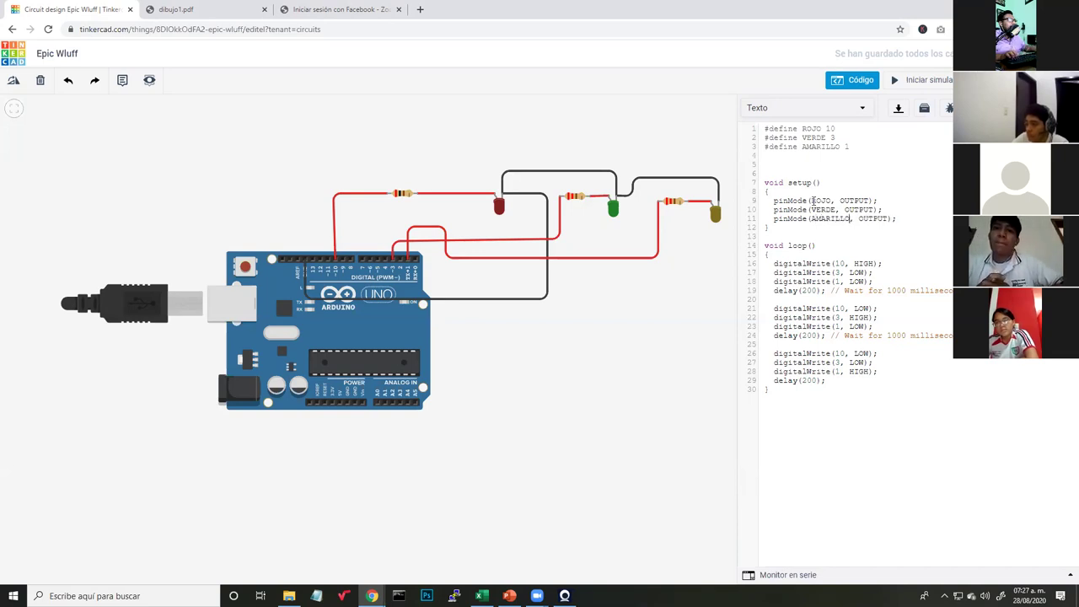
{"action": "left_click", "coordinate": [896, 81]}
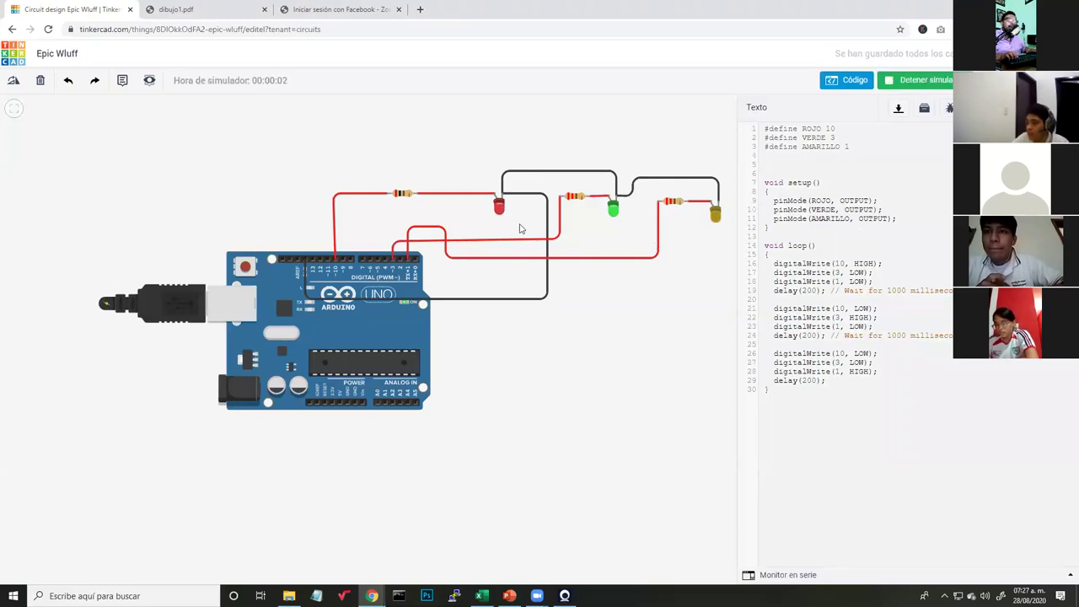
{"action": "left_click", "coordinate": [885, 84]}
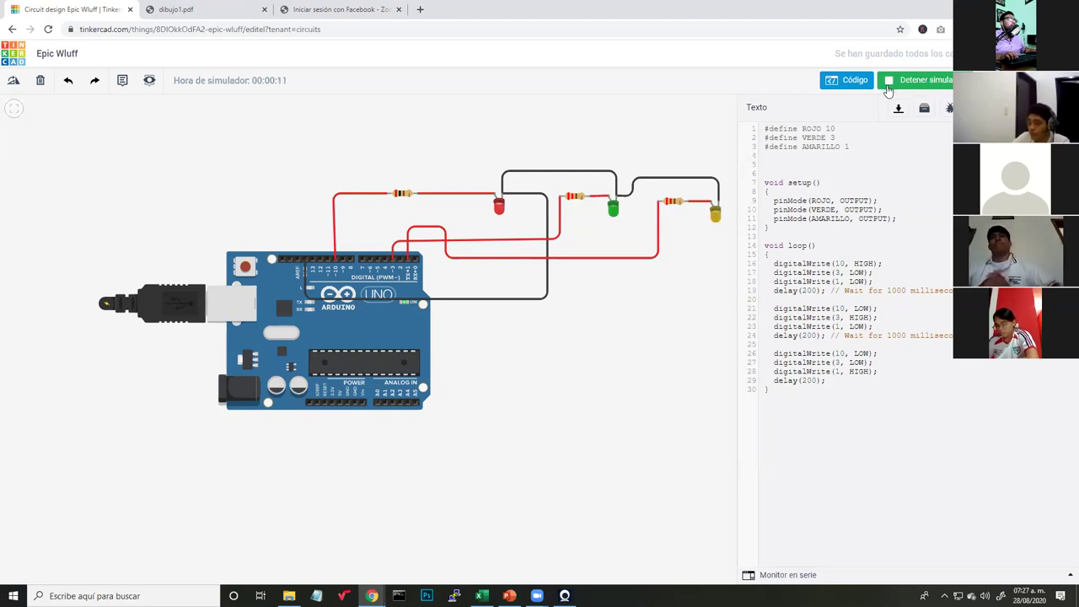
Replace the pin numbers in the loop's first group of digitalWrite calls with ROJO, VERDE and AMARILLO.
{"action": "double_click", "coordinate": [838, 263]}
{"action": "type", "text": "ROJO"}
{"action": "key", "text": "Down"}
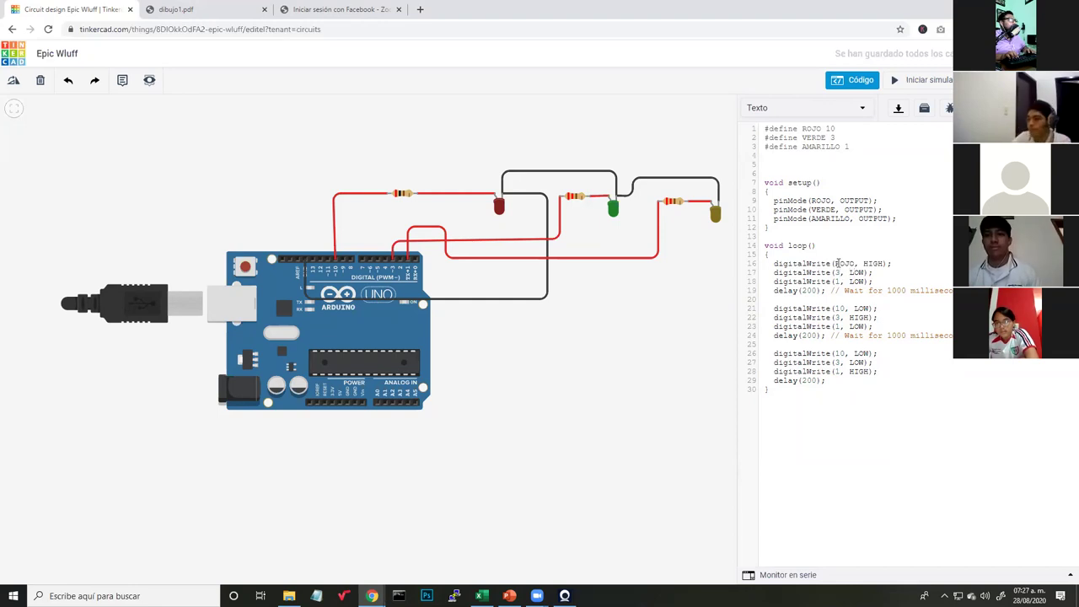
{"action": "type", "text": "VERDE"}
{"action": "key", "text": "Down"}
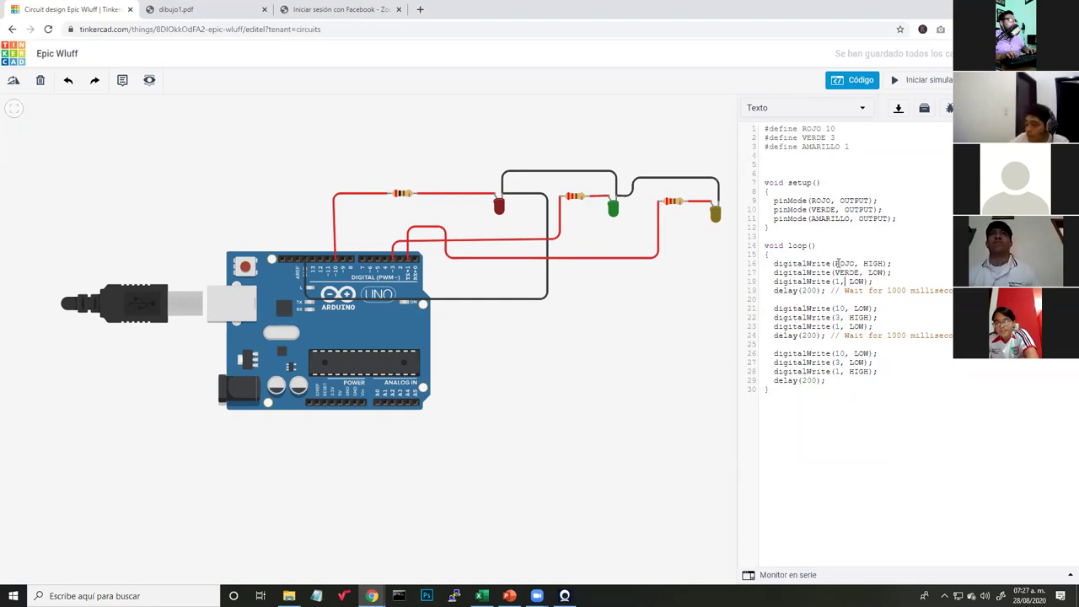
{"action": "key", "text": "BackSpace"}
{"action": "type", "text": "AMARILL"}
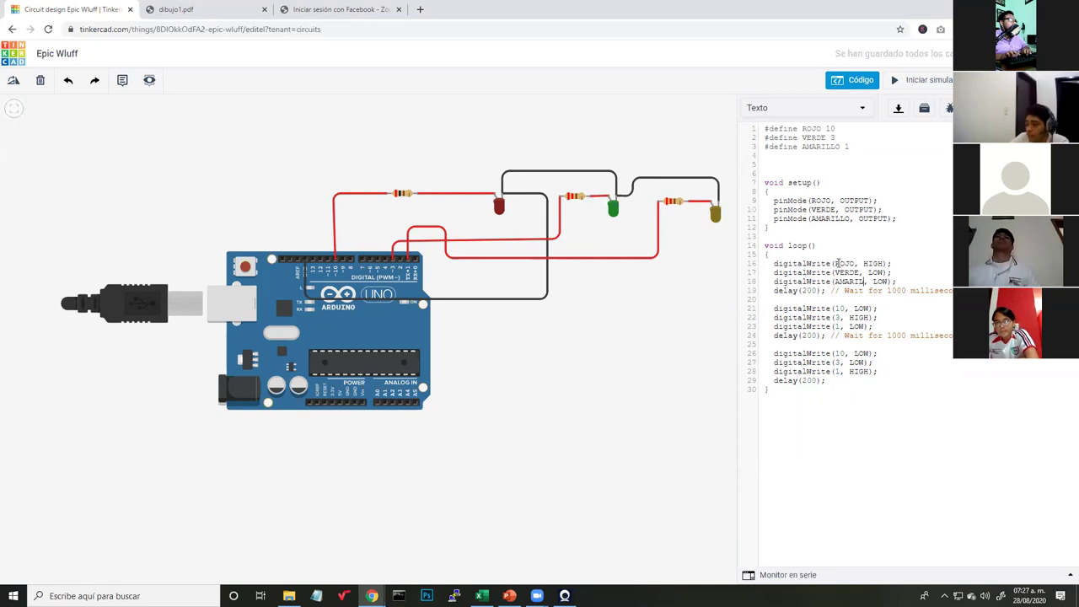
{"action": "type", "text": "O"}
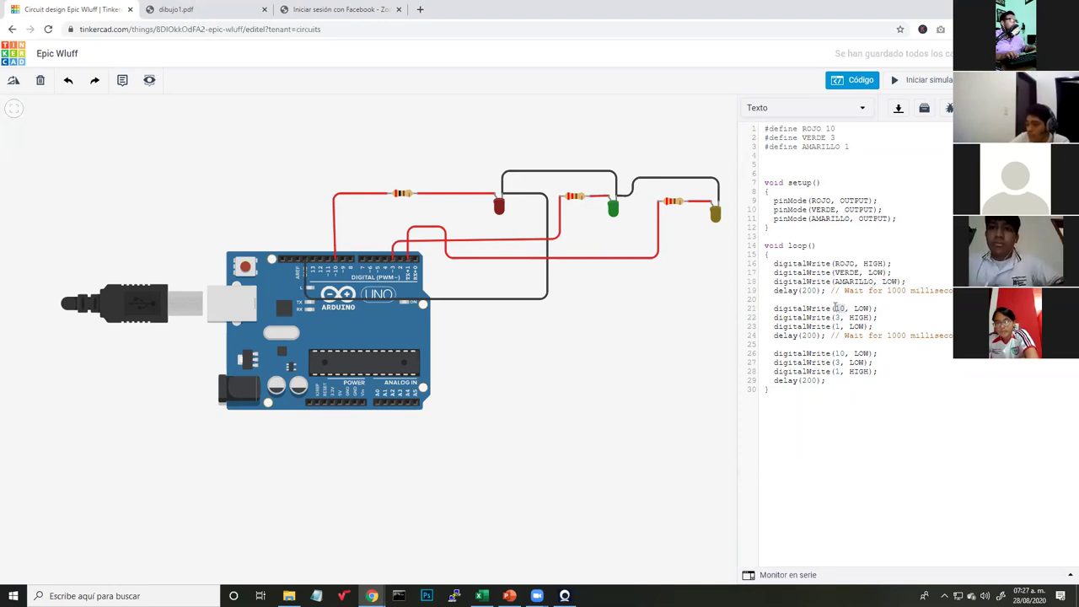
Replace the pin numbers in the loop's second digitalWrite group with ROJO, VERDE and AMARILLO.
{"action": "type", "text": "ROJO"}
{"action": "key", "text": "Down"}
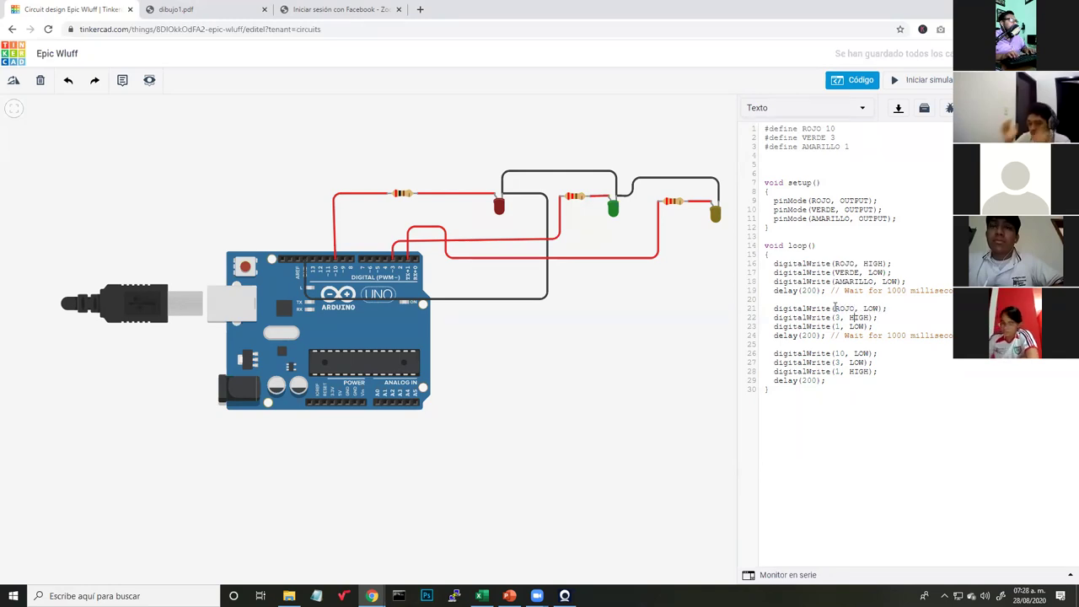
{"action": "key", "text": "Left"}
{"action": "key", "text": "Left"}
{"action": "key", "text": "Left"}
{"action": "key", "text": "BackSpace"}
{"action": "type", "text": "VERDE"}
{"action": "key", "text": "Down"}
{"action": "key", "text": "Left"}
{"action": "key", "text": "Left"}
{"action": "key", "text": "Left"}
{"action": "key", "text": "BackSpace"}
{"action": "type", "text": "AMARILLO"}
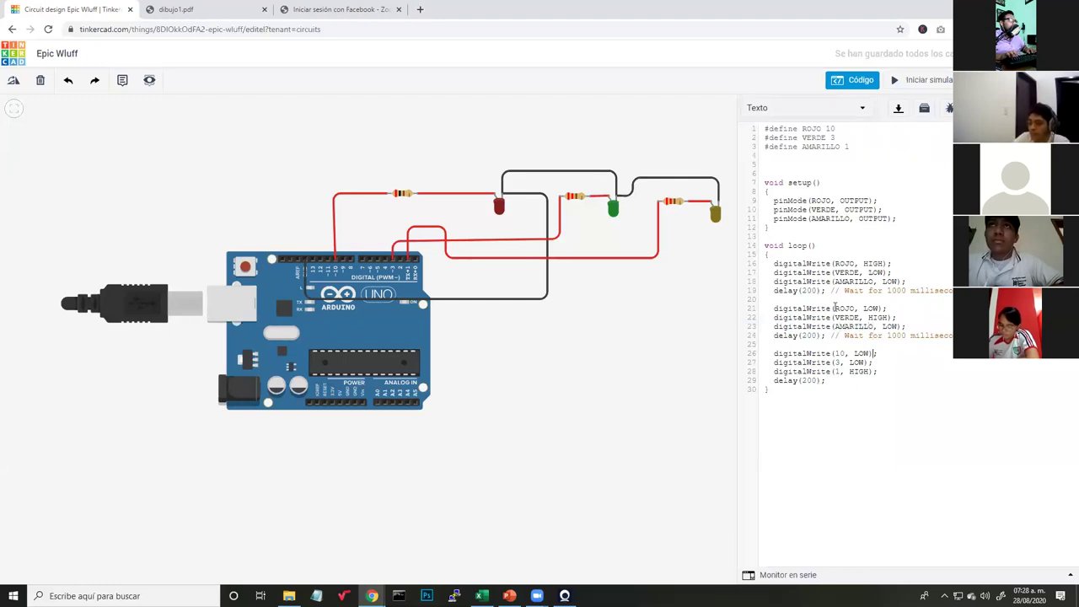
Replace the pin numbers in the third digitalWrite group of void loop() with ROJO, VERDE and AMARILLO.
{"action": "key", "text": "Up"}
{"action": "key", "text": "Left"}
{"action": "key", "text": "BackSpace"}
{"action": "key", "text": "BackSpace"}
{"action": "type", "text": "ROJO"}
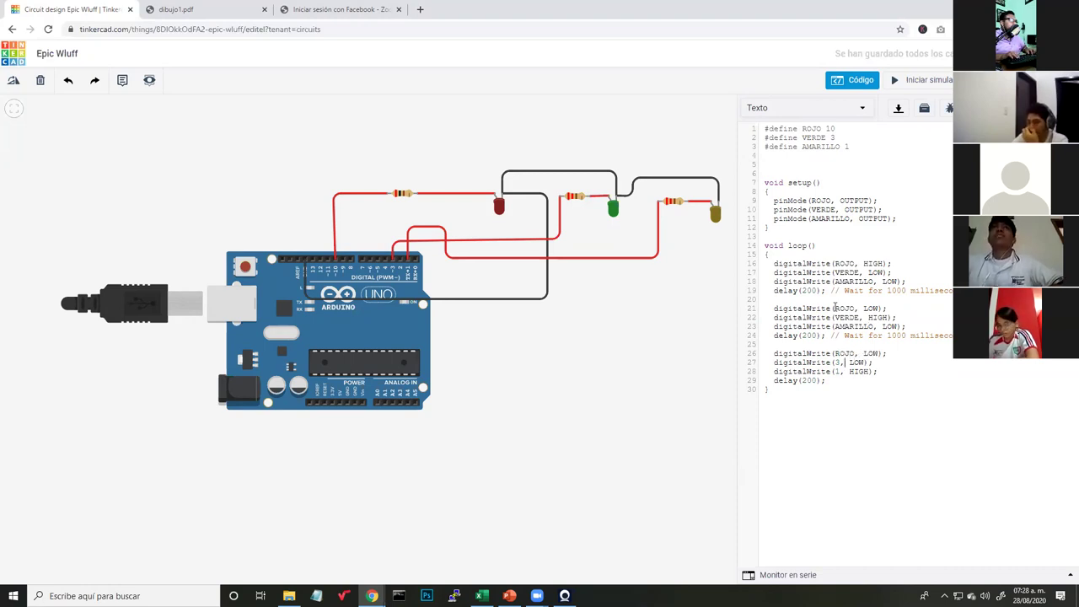
{"action": "key", "text": "Down"}
{"action": "key", "text": "BackSpace"}
{"action": "type", "text": "VER"}
{"action": "key", "text": "BackSpace"}
{"action": "key", "text": "BackSpace"}
{"action": "key", "text": "BackSpace"}
{"action": "type", "text": "("}
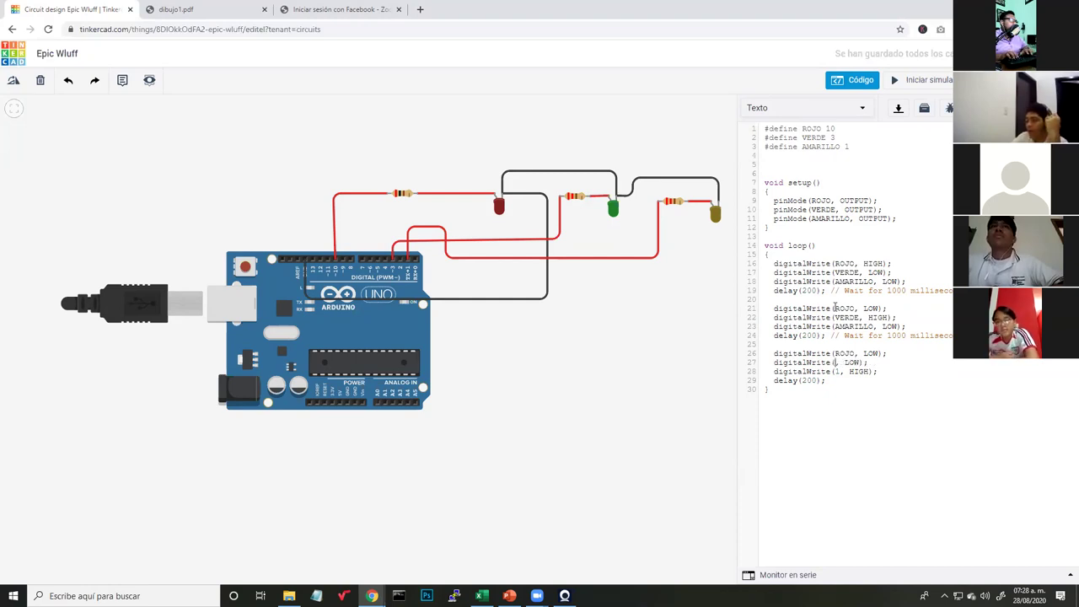
{"action": "type", "text": "VERDE"}
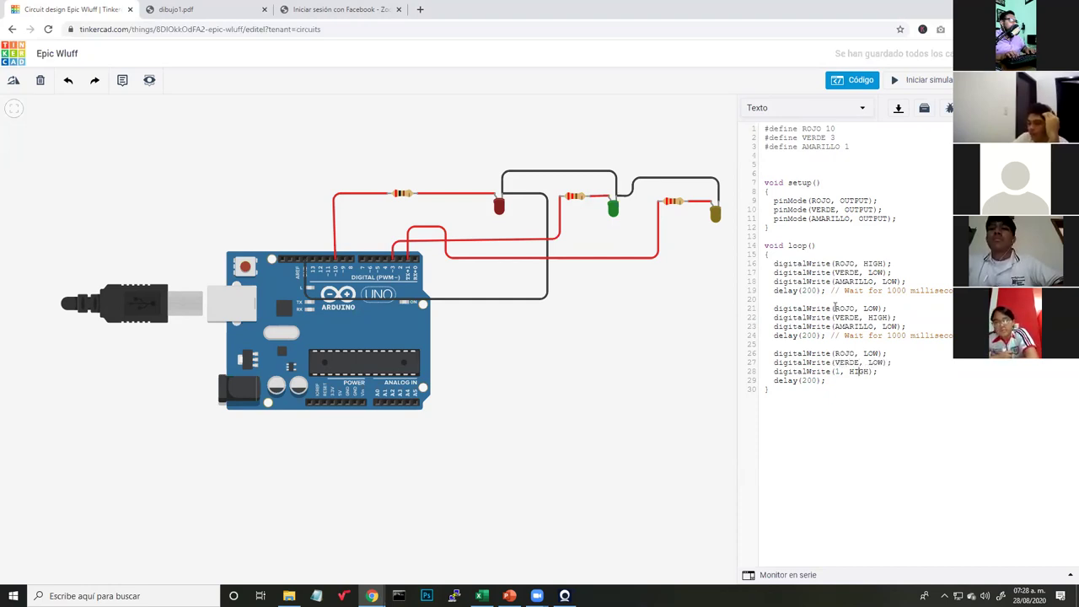
{"action": "key", "text": "BackSpace"}
{"action": "type", "text": "AMARILLO"}
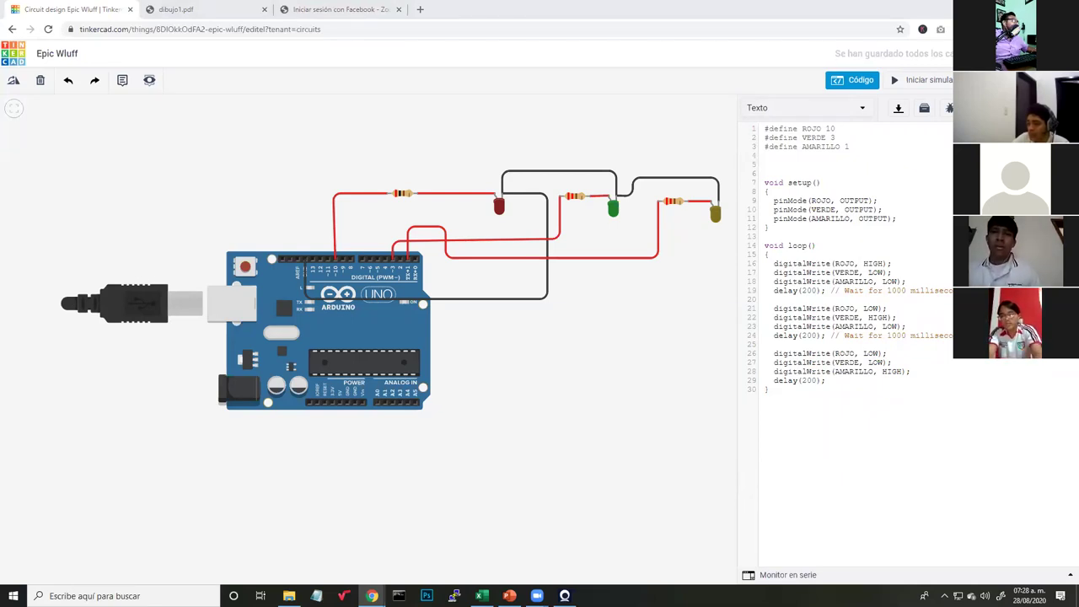
Delete two of the blank lines above void setup() and run the simulation.
{"action": "left_click", "coordinate": [848, 388]}
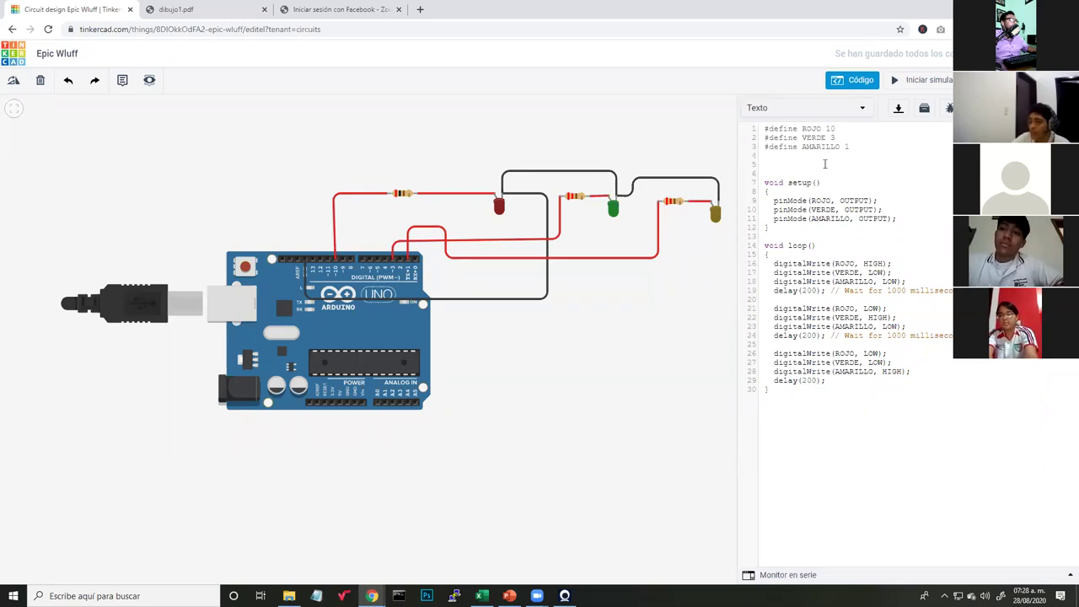
{"action": "key", "text": "BackSpace"}
{"action": "key", "text": "BackSpace"}
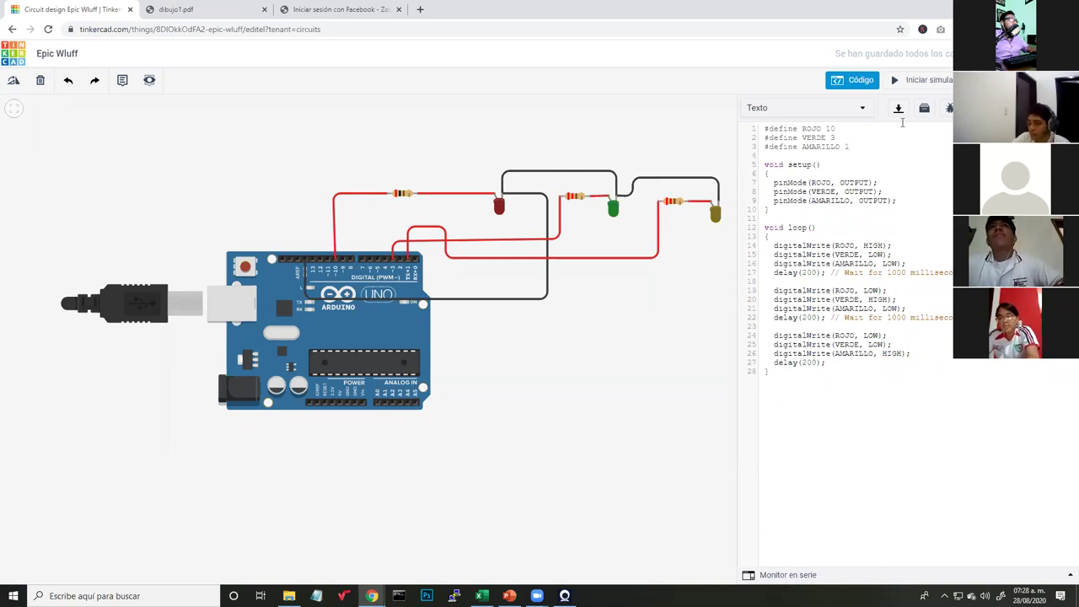
{"action": "left_click", "coordinate": [897, 79]}
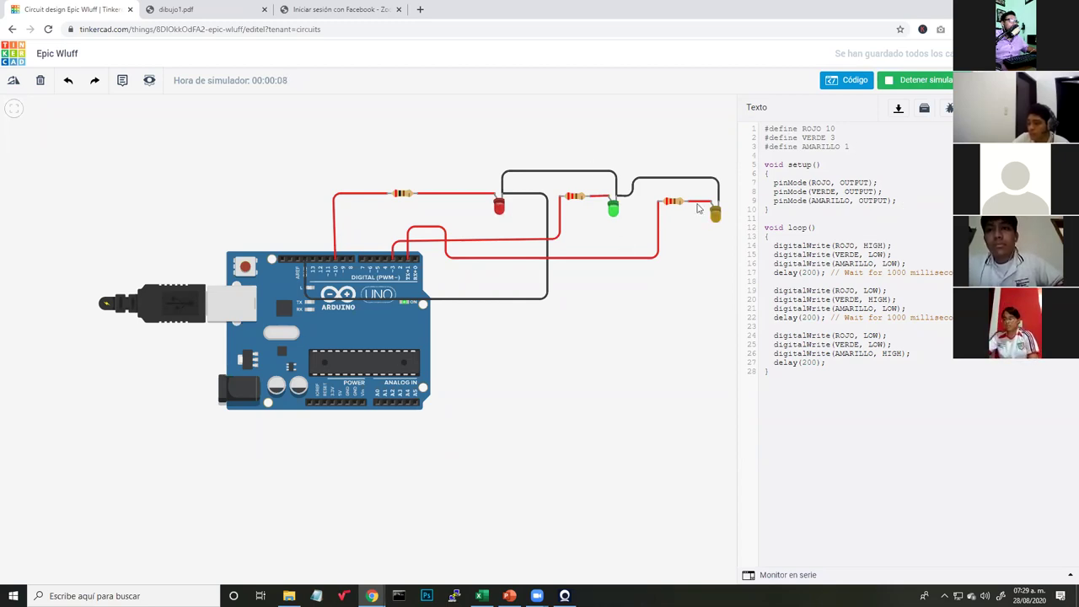
Stop the simulation, set all three delays in void loop() to 50, and run it again.
{"action": "left_click", "coordinate": [892, 85]}
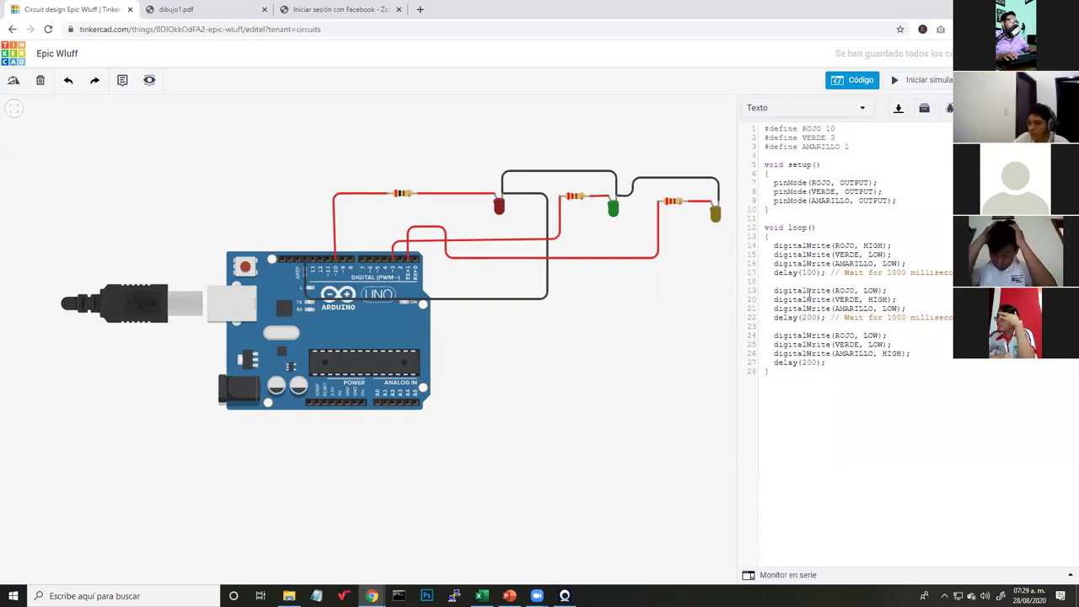
{"action": "left_click", "coordinate": [804, 273]}
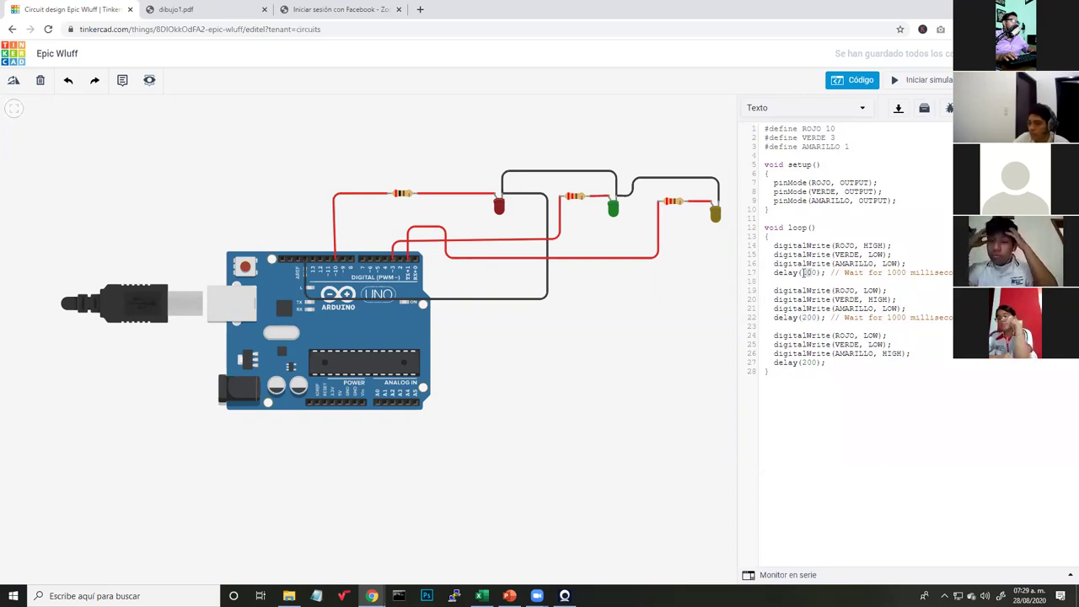
{"action": "double_click", "coordinate": [805, 273]}
{"action": "type", "text": "50"}
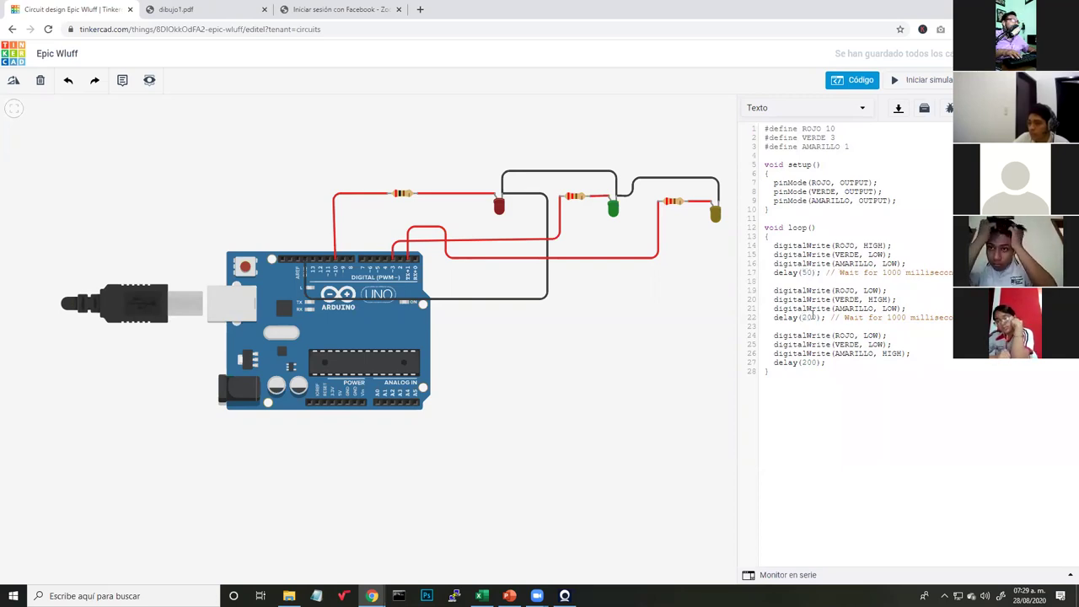
{"action": "double_click", "coordinate": [805, 317]}
{"action": "type", "text": "50"}
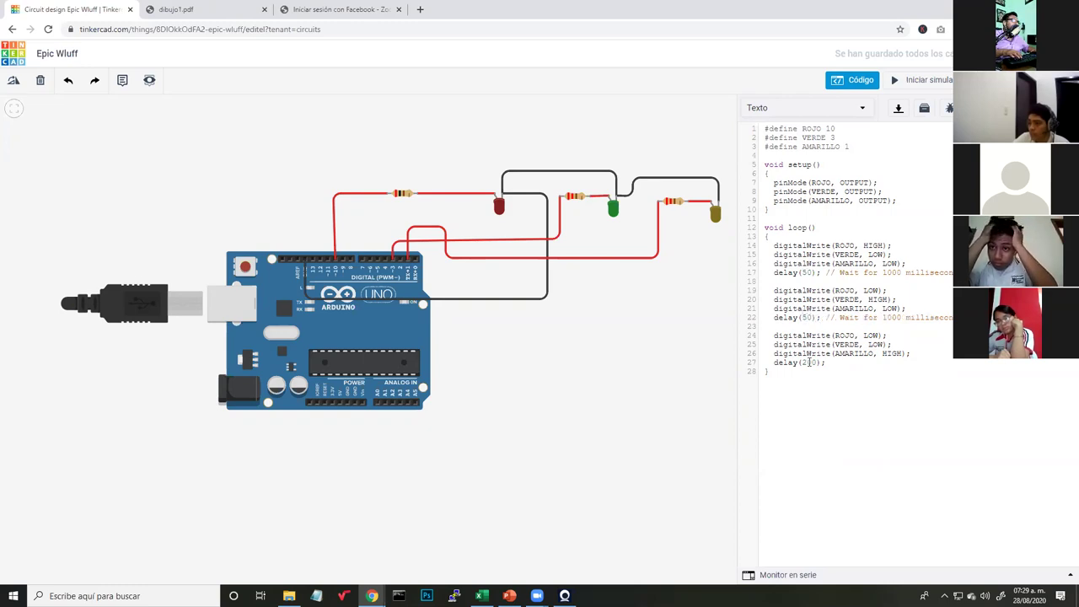
{"action": "double_click", "coordinate": [808, 362]}
{"action": "type", "text": "50"}
{"action": "left_click", "coordinate": [847, 407]}
{"action": "left_click", "coordinate": [893, 80]}
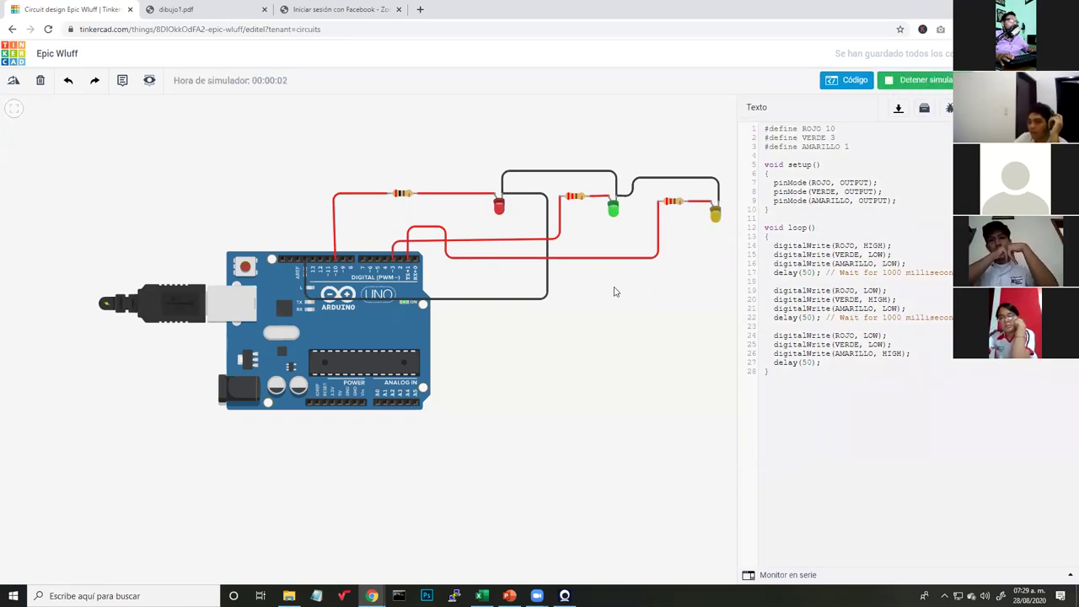
Stop the simulation, set the three loop delays back to 200, and run it again.
{"action": "left_click", "coordinate": [767, 236]}
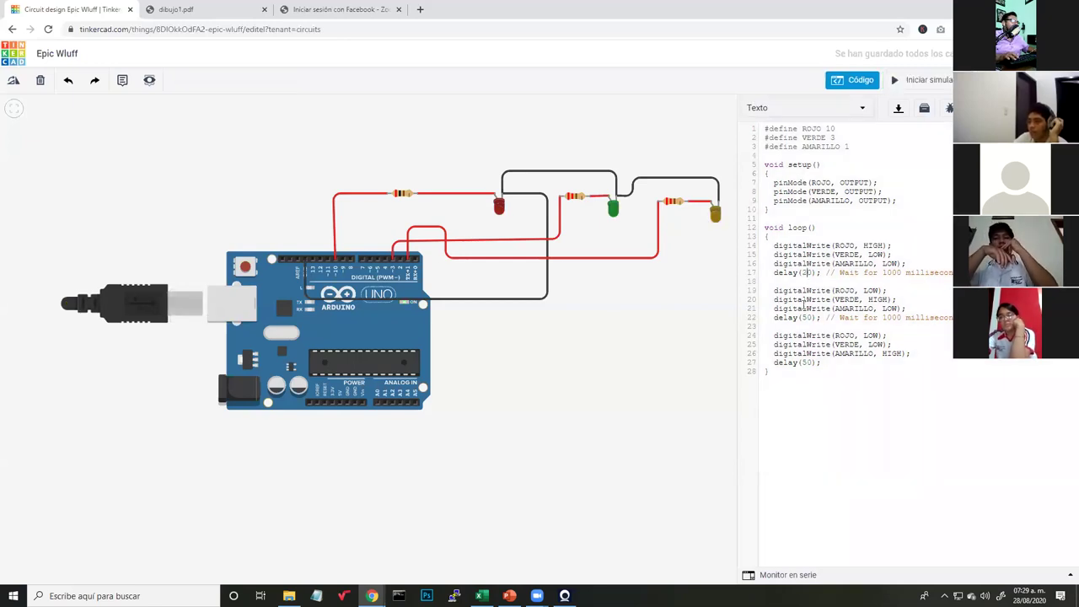
{"action": "left_click", "coordinate": [809, 361]}
{"action": "type", "text": "0"}
{"action": "left_click", "coordinate": [813, 318]}
{"action": "type", "text": "0"}
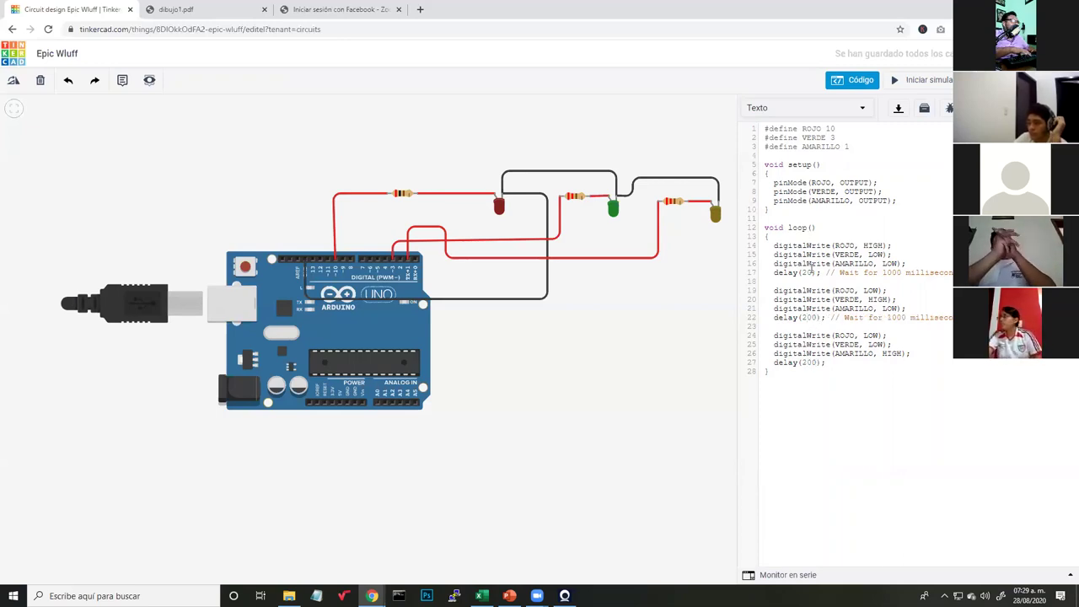
{"action": "left_click", "coordinate": [812, 273]}
{"action": "type", "text": "0"}
{"action": "left_click", "coordinate": [917, 79]}
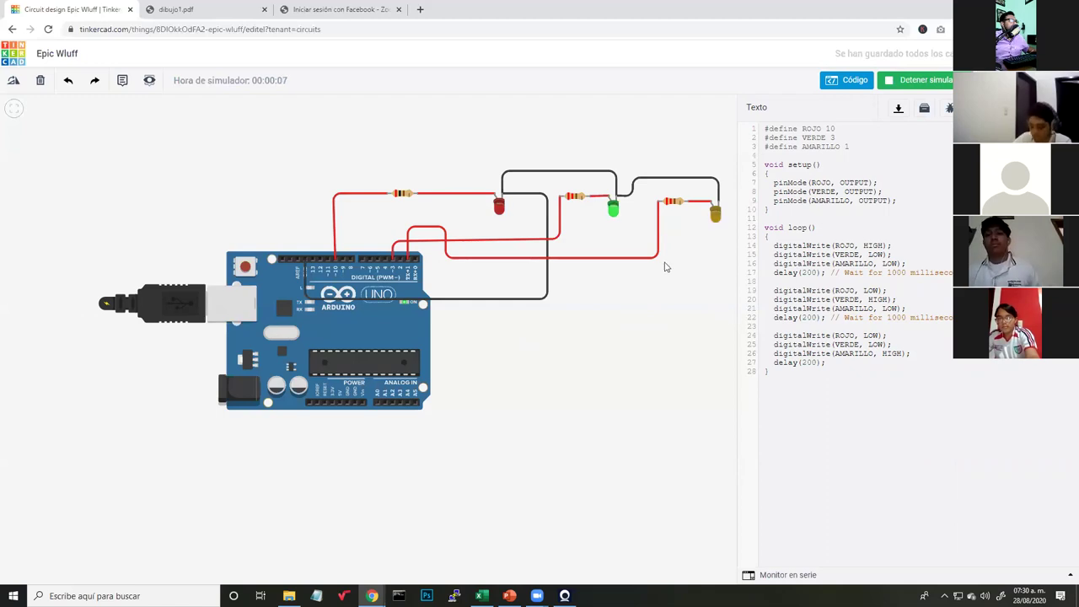
Stop the simulation and hide the code editor so the component library is shown.
{"action": "left_click", "coordinate": [887, 82]}
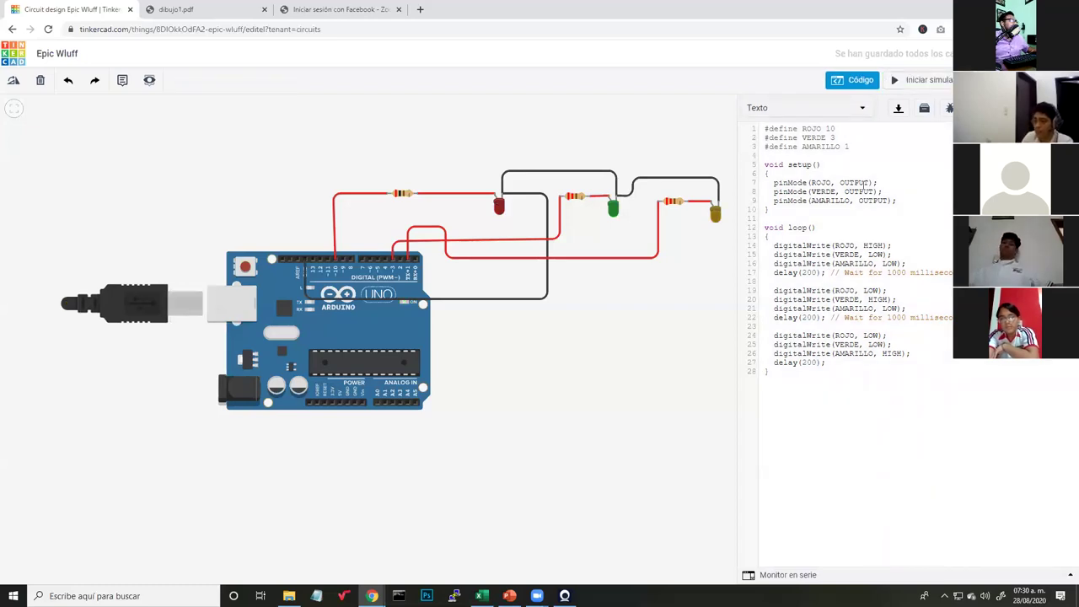
{"action": "left_click", "coordinate": [853, 80]}
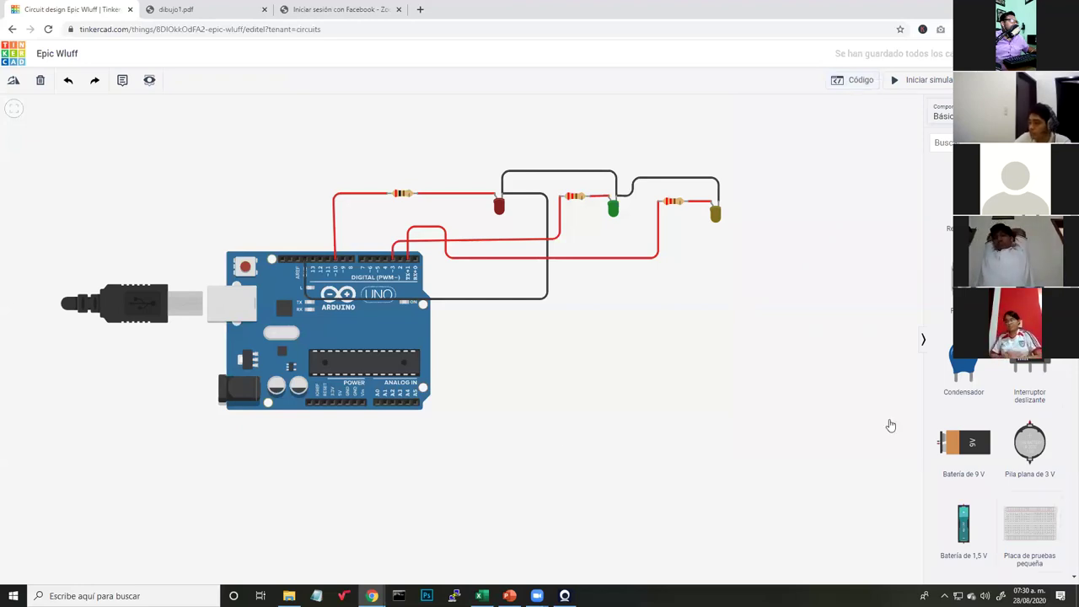
Place a small breadboard beside the Arduino Uno, below the green and yellow LEDs.
{"action": "left_click", "coordinate": [609, 402]}
{"action": "left_click_drag", "start_coordinate": [662, 403], "coordinate": [712, 403]}
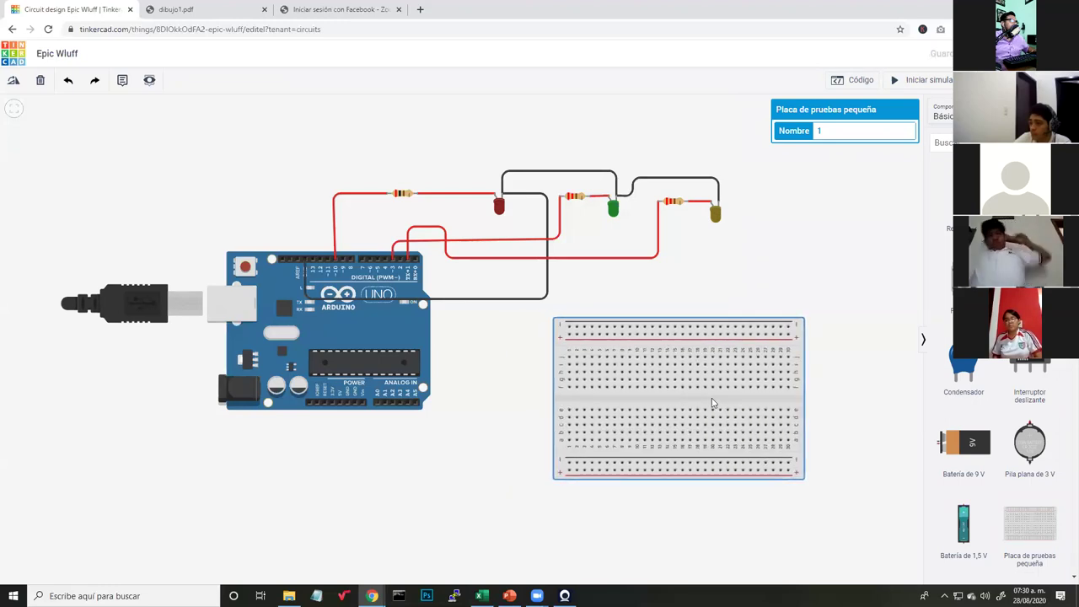
{"action": "left_click", "coordinate": [698, 388]}
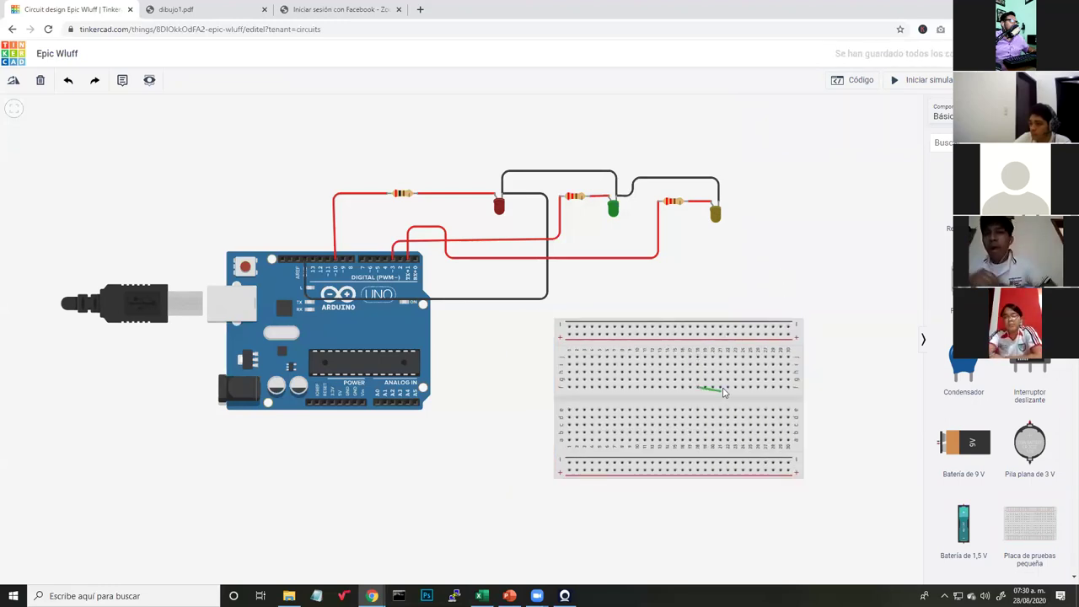
{"action": "key", "text": "Escape"}
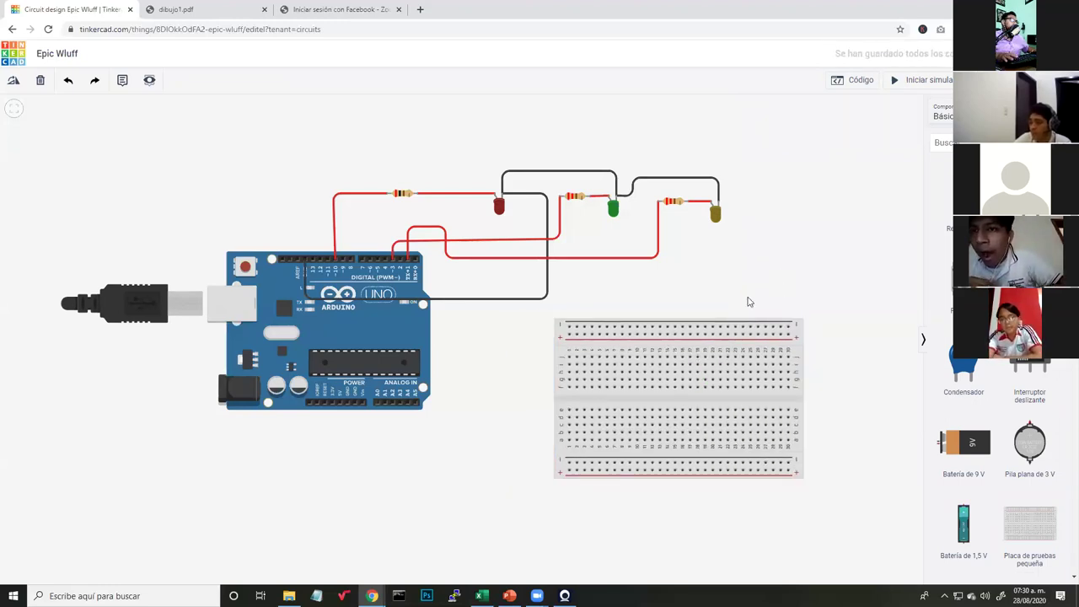
{"action": "left_click_drag", "start_coordinate": [727, 347], "coordinate": [767, 329]}
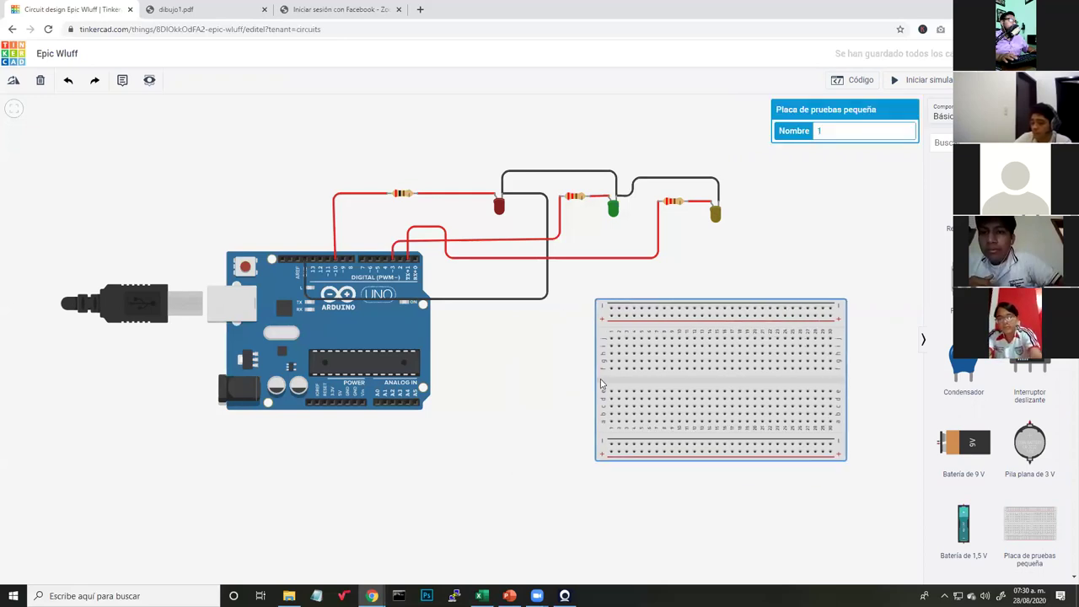
{"action": "left_click", "coordinate": [551, 379]}
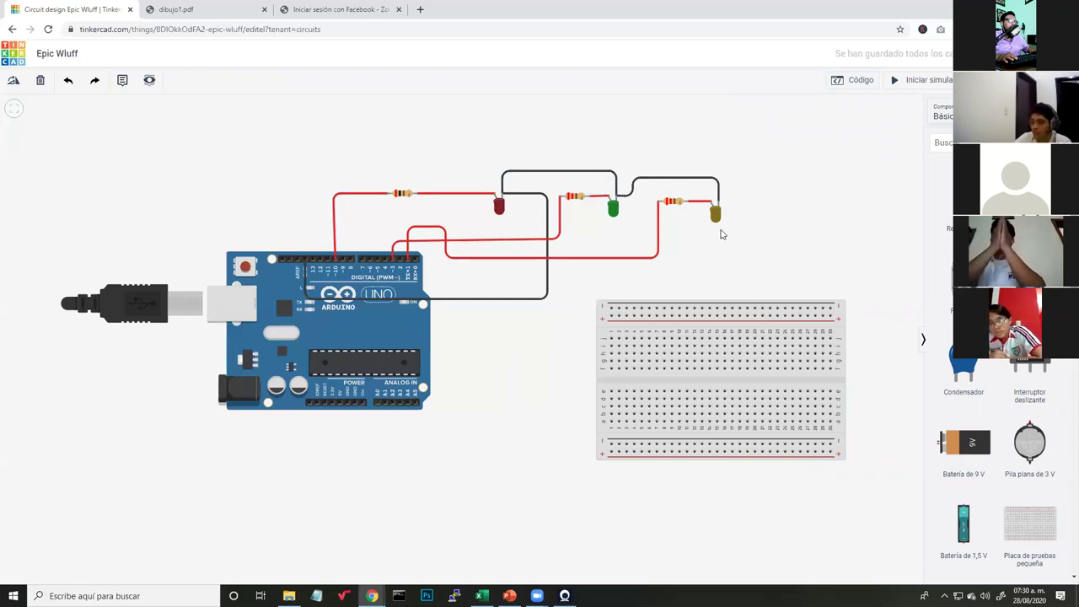
Wire the yellow LED's anode to the breadboard's upper half and place a pasted red LED there, rotated 180° with one leg in that column.
{"action": "left_click", "coordinate": [711, 206]}
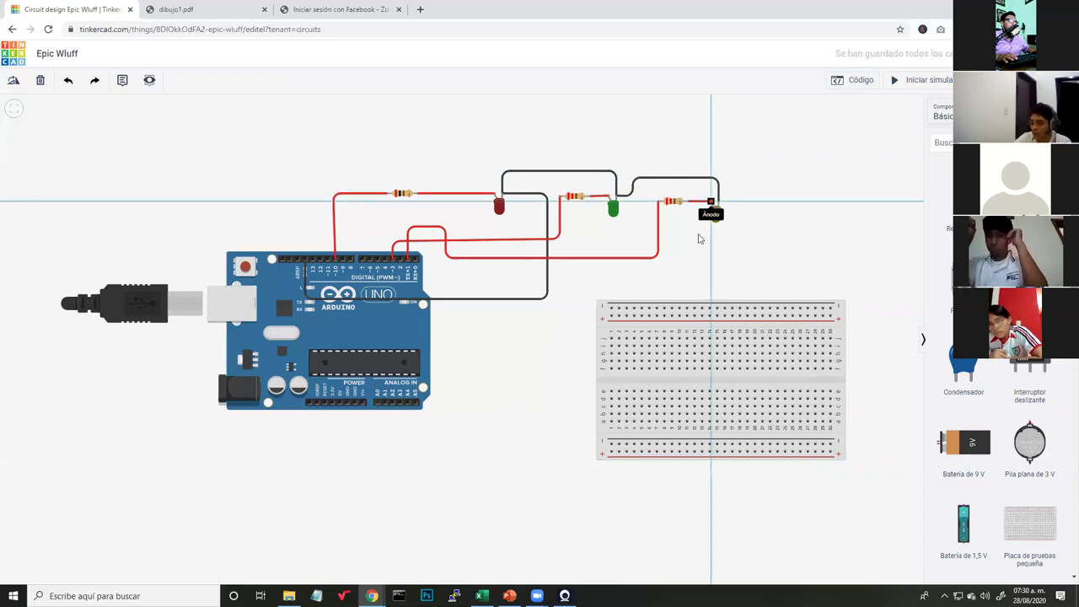
{"action": "left_click", "coordinate": [750, 282]}
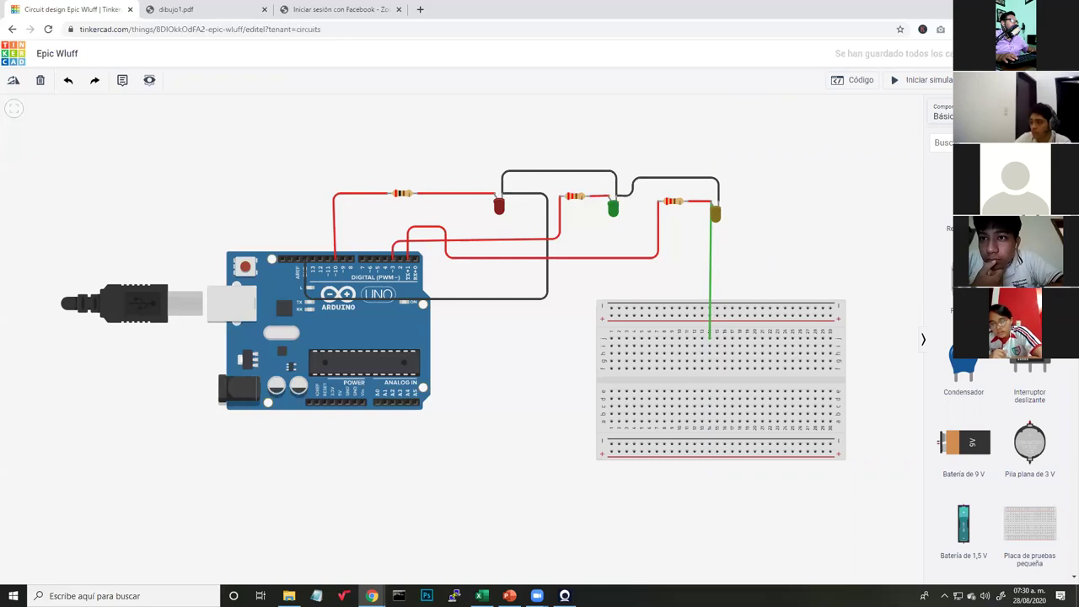
{"action": "key", "text": "ctrl+v"}
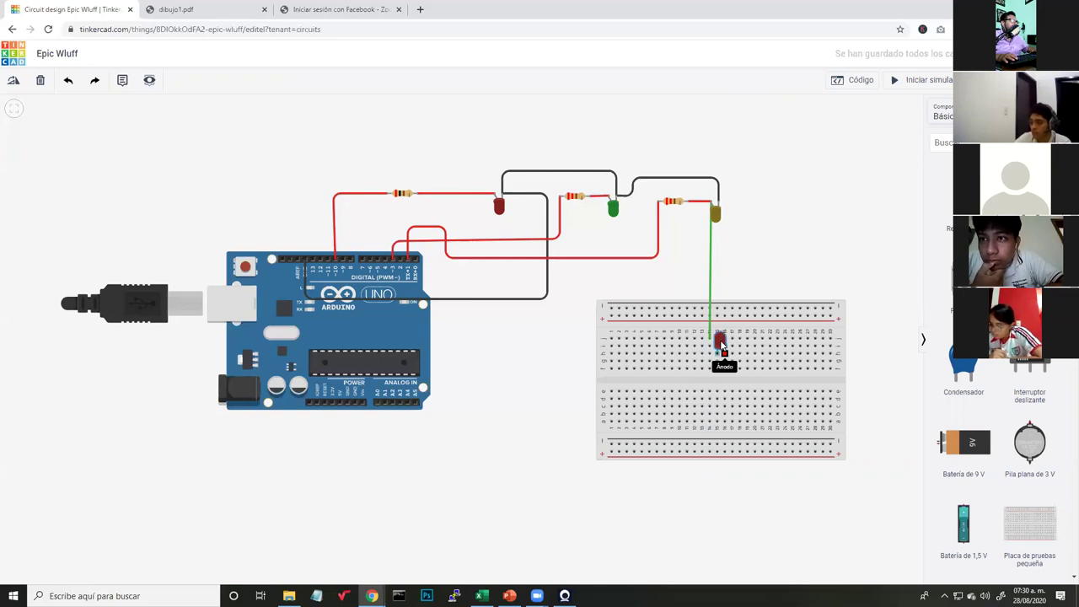
{"action": "left_click", "coordinate": [713, 346]}
{"action": "left_click_drag", "start_coordinate": [713, 349], "coordinate": [775, 254]}
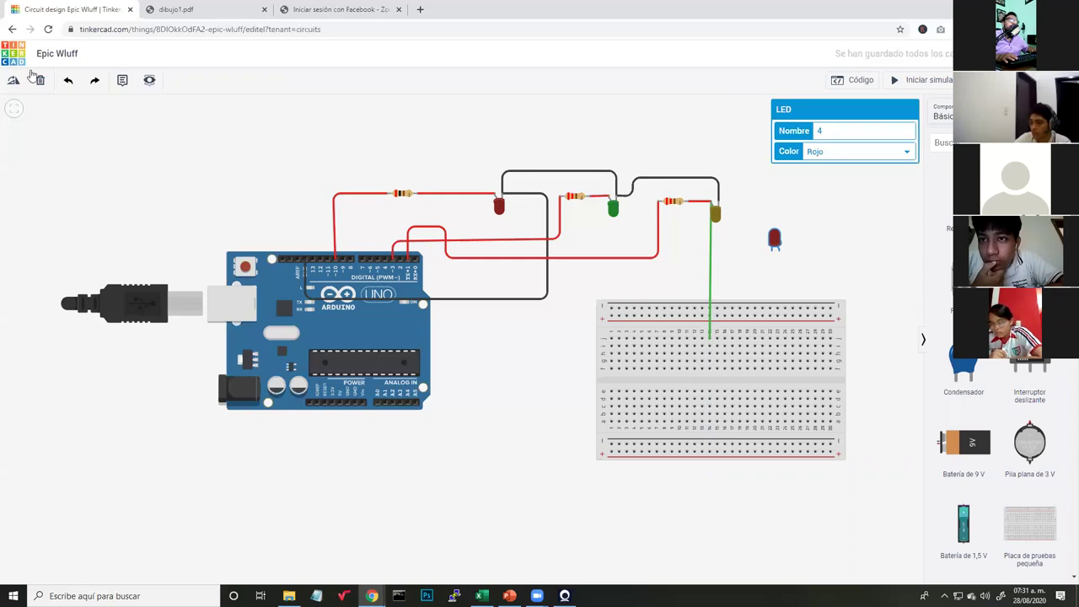
{"action": "left_click", "coordinate": [13, 82]}
{"action": "left_click", "coordinate": [12, 82]}
{"action": "left_click", "coordinate": [13, 82]}
{"action": "left_click", "coordinate": [13, 82]}
{"action": "left_click", "coordinate": [13, 81]}
{"action": "left_click", "coordinate": [12, 82]}
{"action": "left_click_drag", "start_coordinate": [776, 263], "coordinate": [776, 265]}
{"action": "left_click_drag", "start_coordinate": [734, 327], "coordinate": [714, 358]}
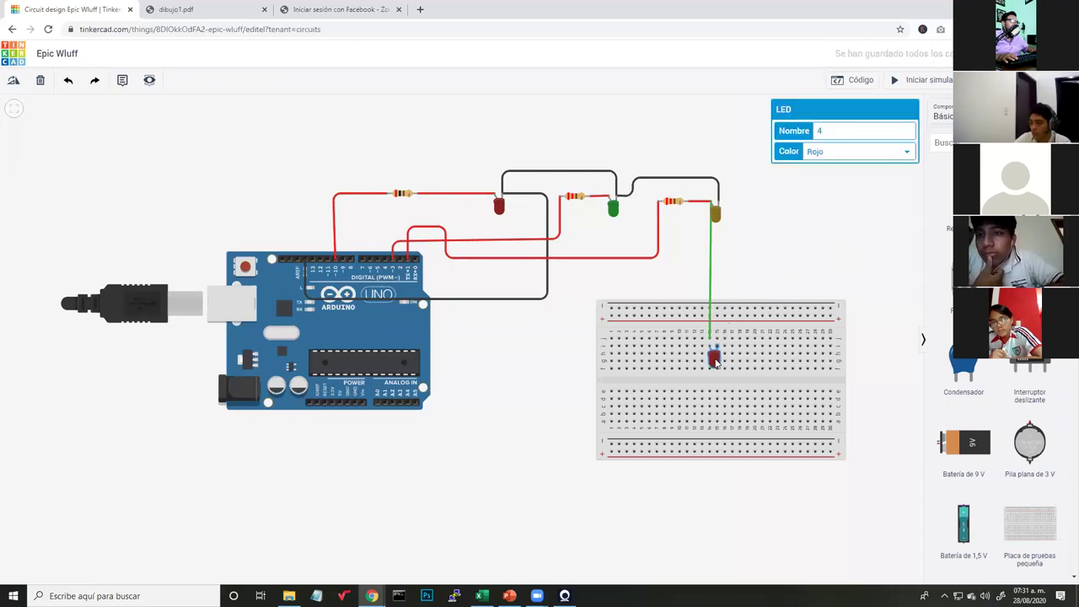
{"action": "left_click", "coordinate": [742, 266]}
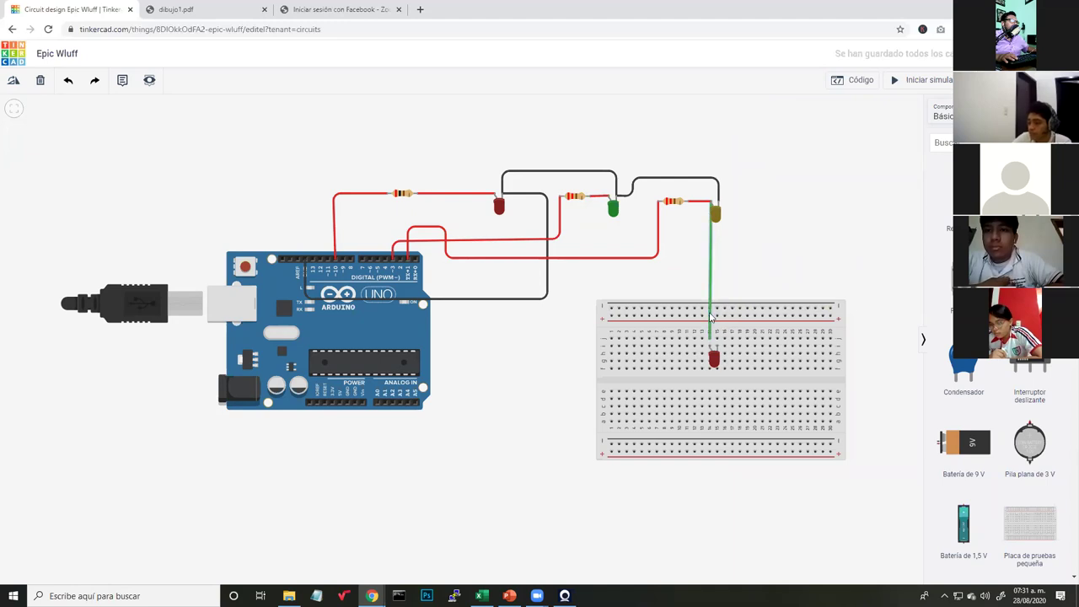
Wire the yellow LED's cathode to the breadboard column of the red LED's other leg, bending the wire away from the anode wire.
{"action": "left_click", "coordinate": [730, 204]}
{"action": "left_click", "coordinate": [731, 205]}
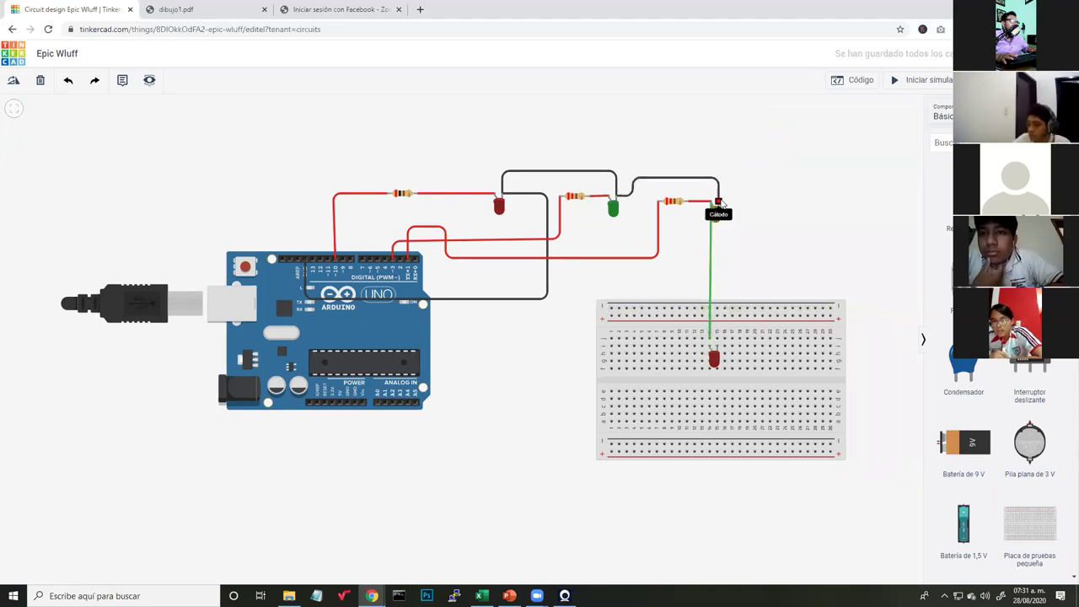
{"action": "left_click", "coordinate": [720, 202]}
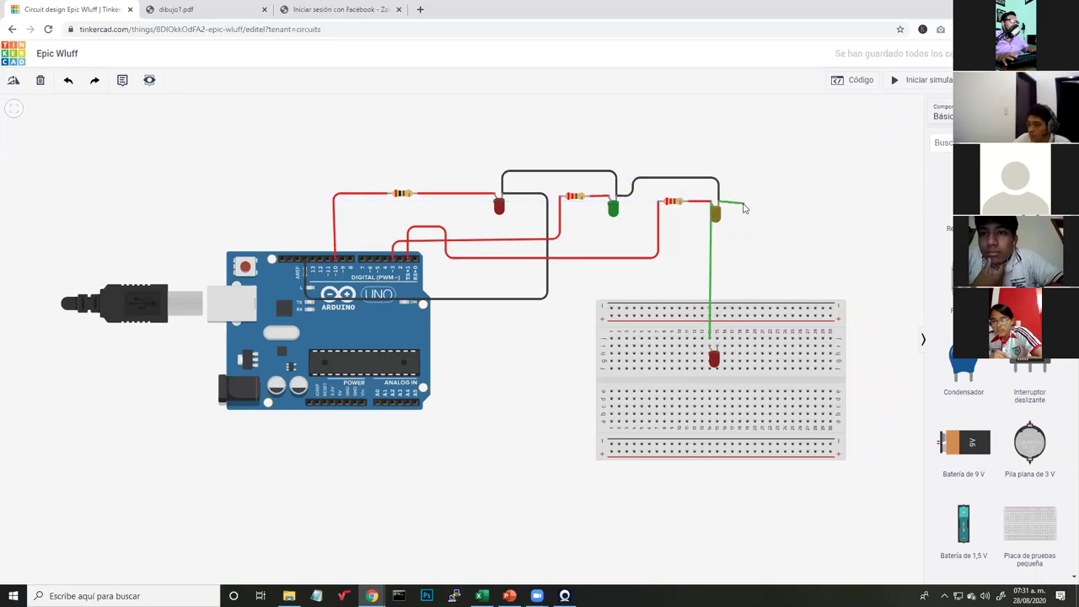
{"action": "left_click", "coordinate": [717, 339]}
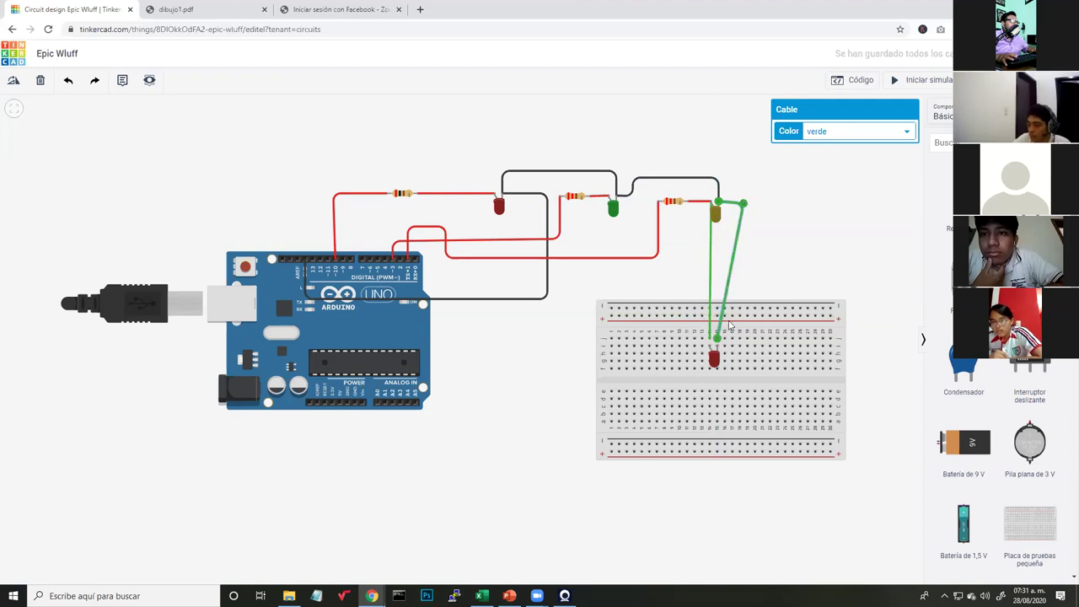
{"action": "left_click_drag", "start_coordinate": [742, 204], "coordinate": [746, 265]}
{"action": "left_click", "coordinate": [719, 183]}
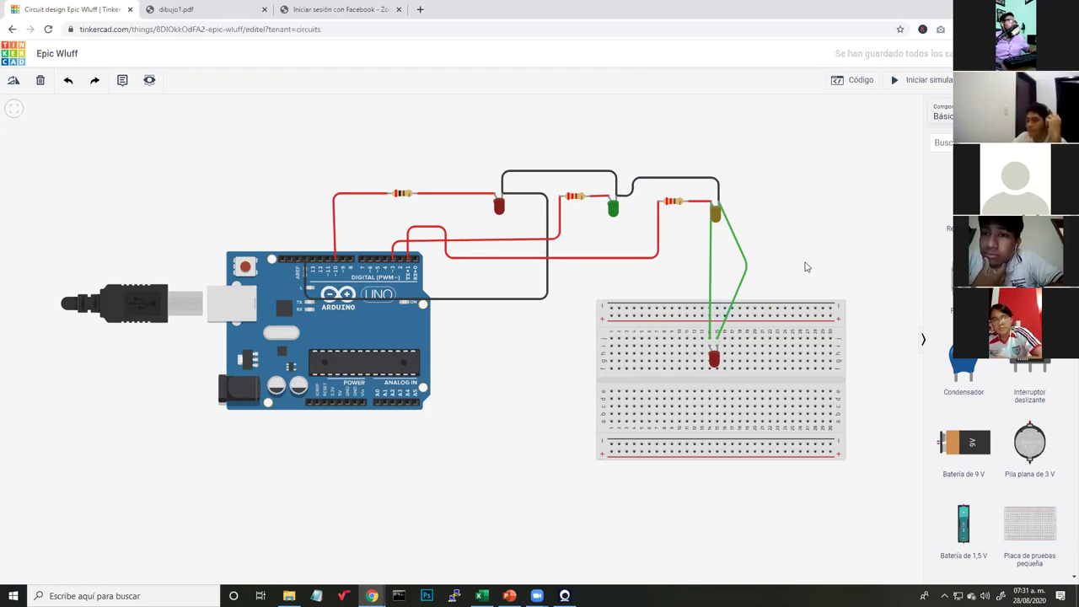
Simulate the circuit with the red LED on the breadboard, and stop the simulation.
{"action": "left_click", "coordinate": [895, 81]}
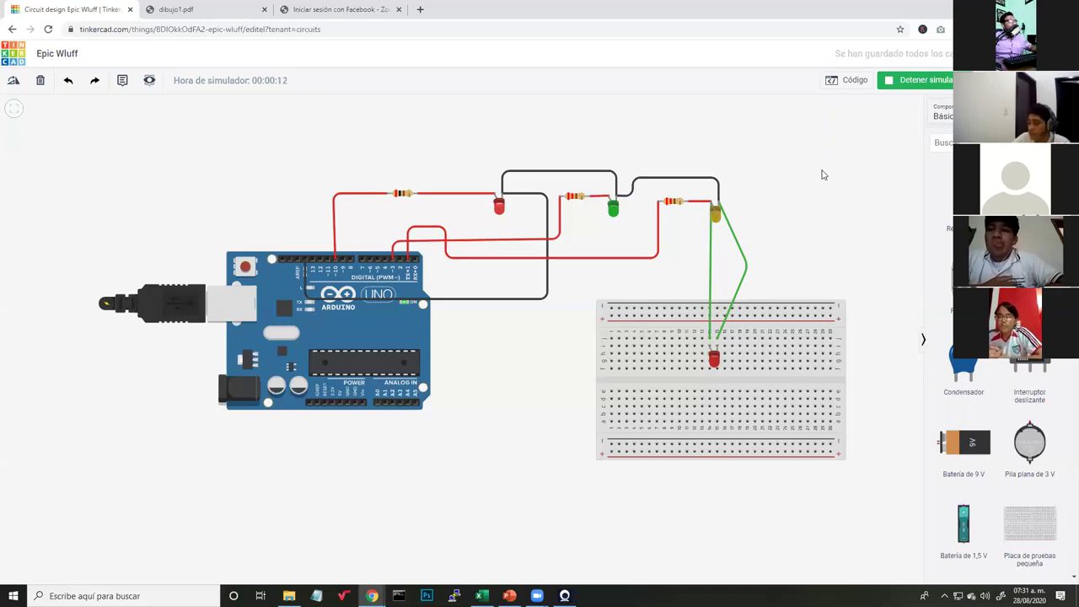
{"action": "left_click", "coordinate": [877, 85]}
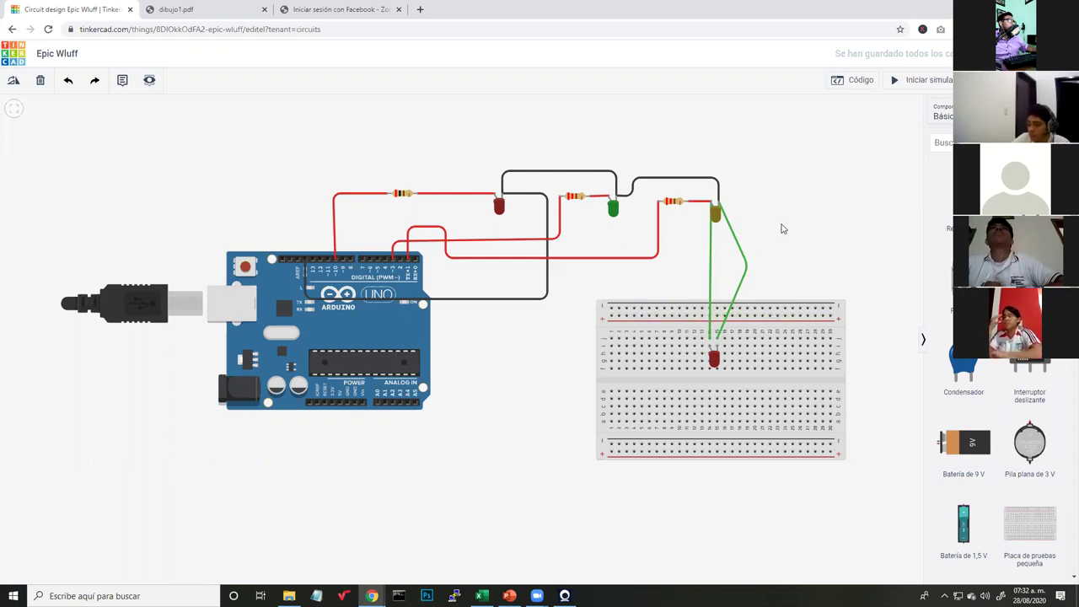
{"action": "scroll", "coordinate": [1016, 426], "scroll_direction": "down", "scroll_amount": 5}
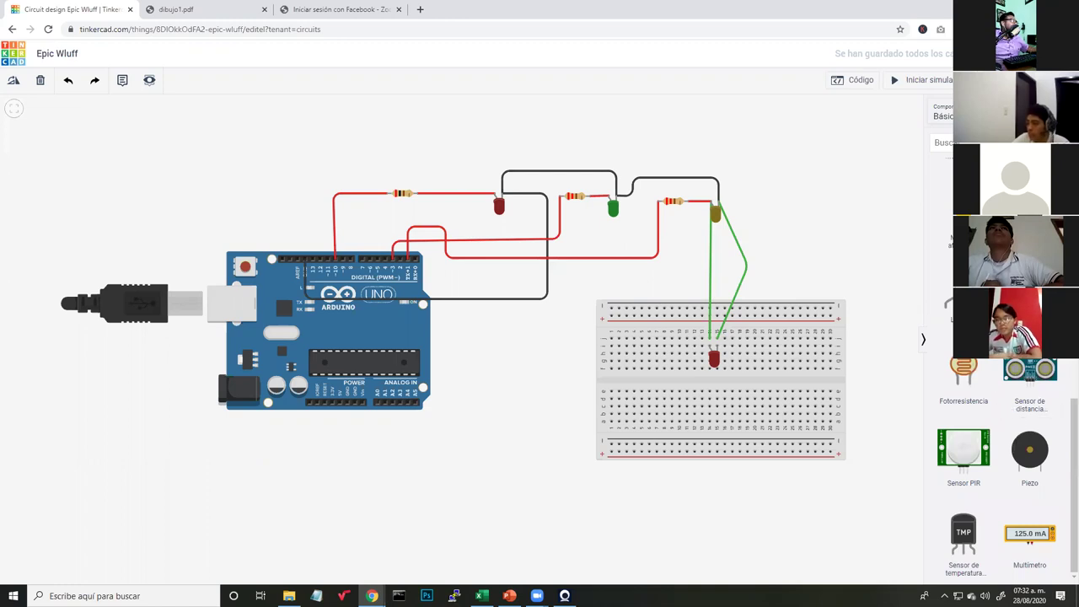
{"action": "scroll", "coordinate": [1003, 464], "scroll_direction": "up", "scroll_amount": 3}
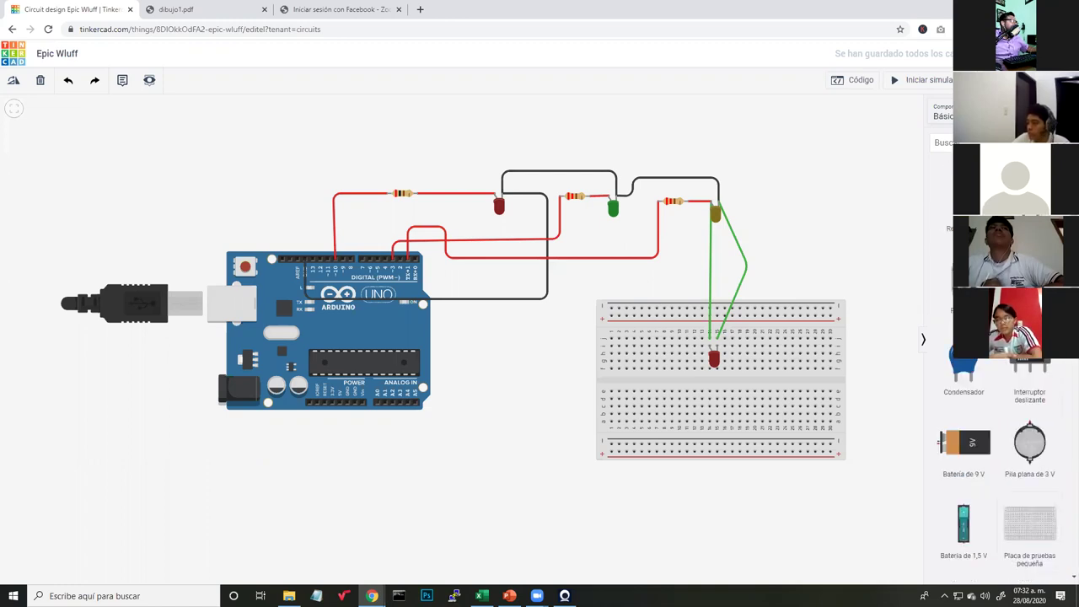
{"action": "scroll", "coordinate": [1003, 386], "scroll_direction": "down", "scroll_amount": 3}
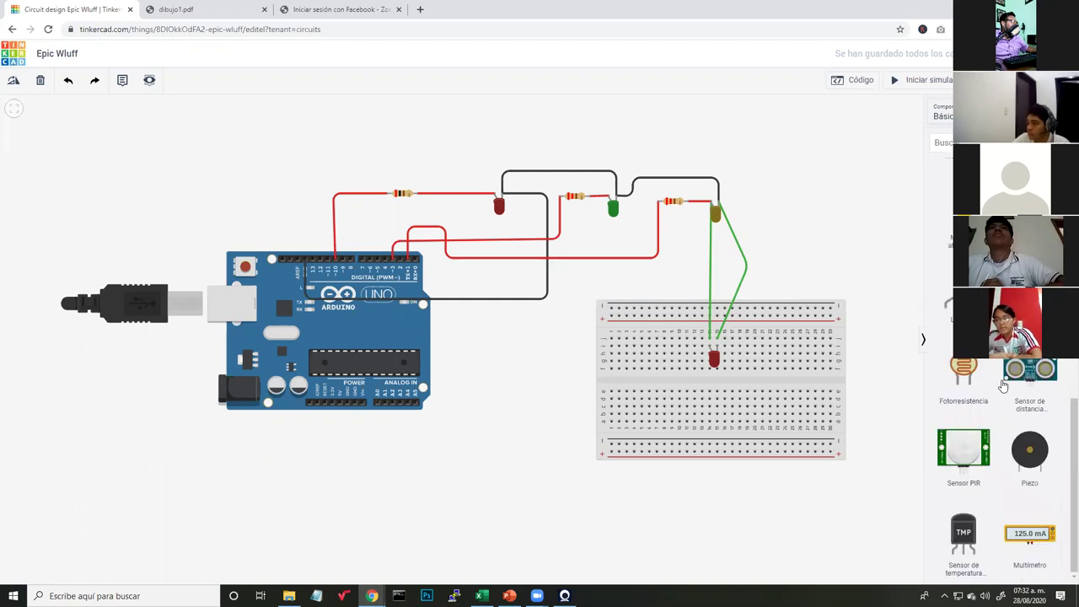
{"action": "scroll", "coordinate": [1000, 362], "scroll_direction": "up", "scroll_amount": 2}
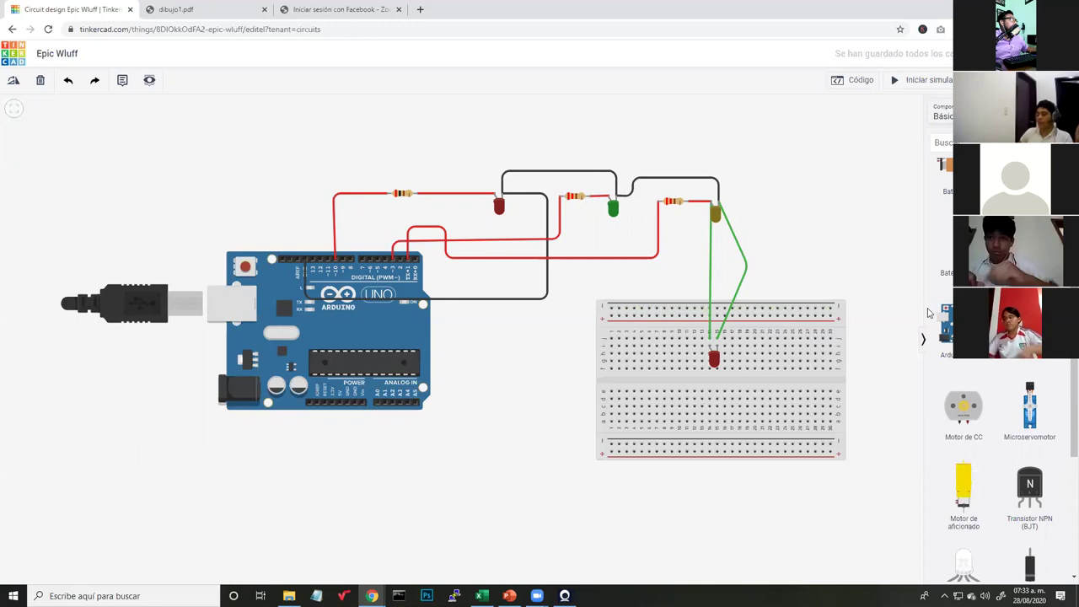
{"action": "scroll", "coordinate": [944, 320], "scroll_direction": "up", "scroll_amount": 3}
{"action": "scroll", "coordinate": [994, 463], "scroll_direction": "up", "scroll_amount": 1}
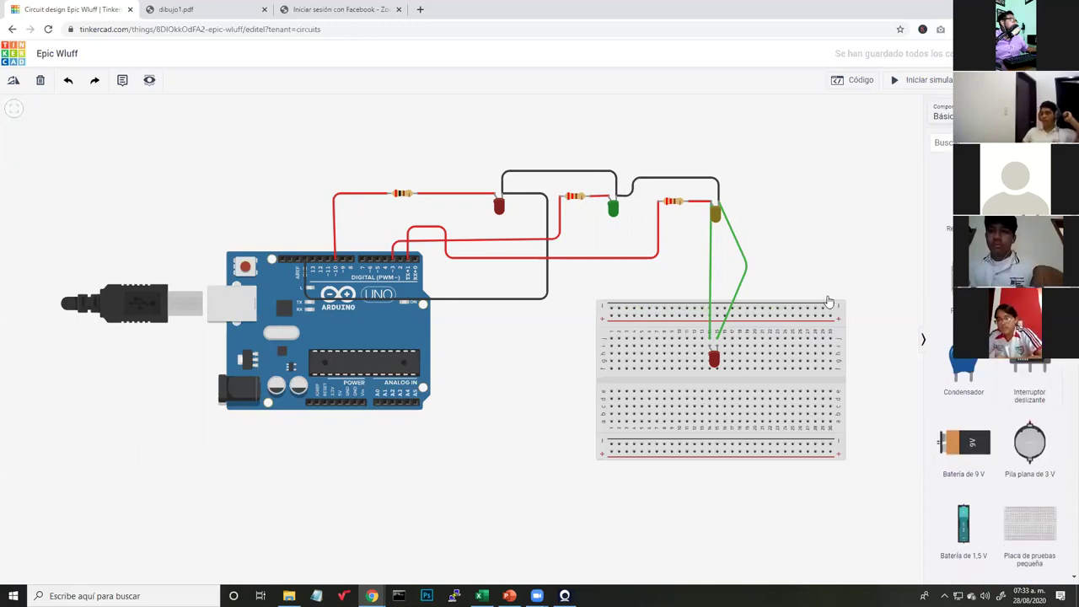
Delete the two green wires between the yellow LED and the breadboard, and the red LED on the breadboard.
{"action": "left_click", "coordinate": [711, 256]}
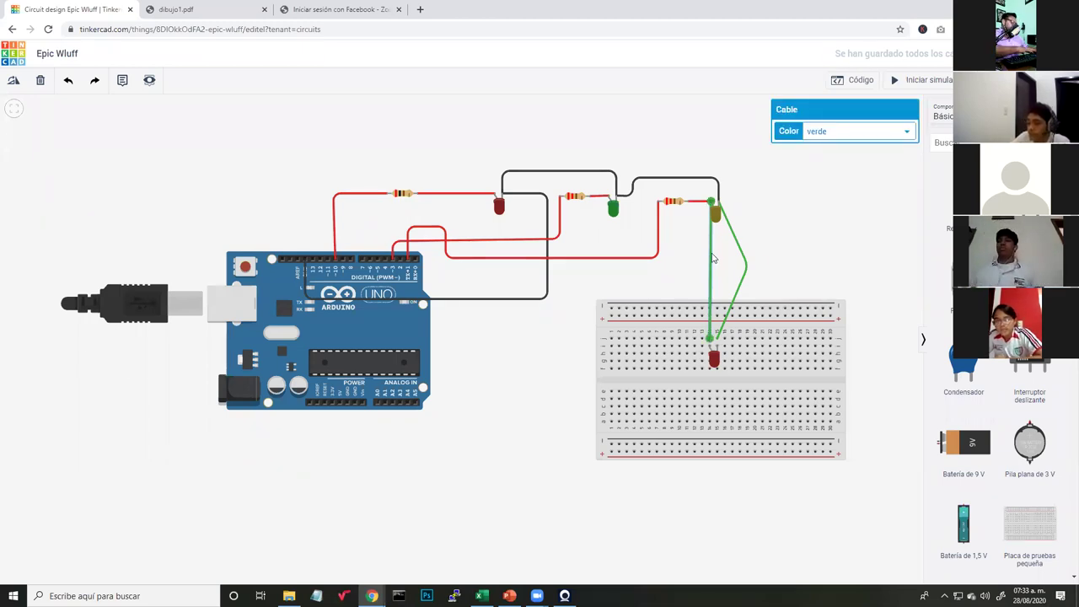
{"action": "key", "text": "Delete"}
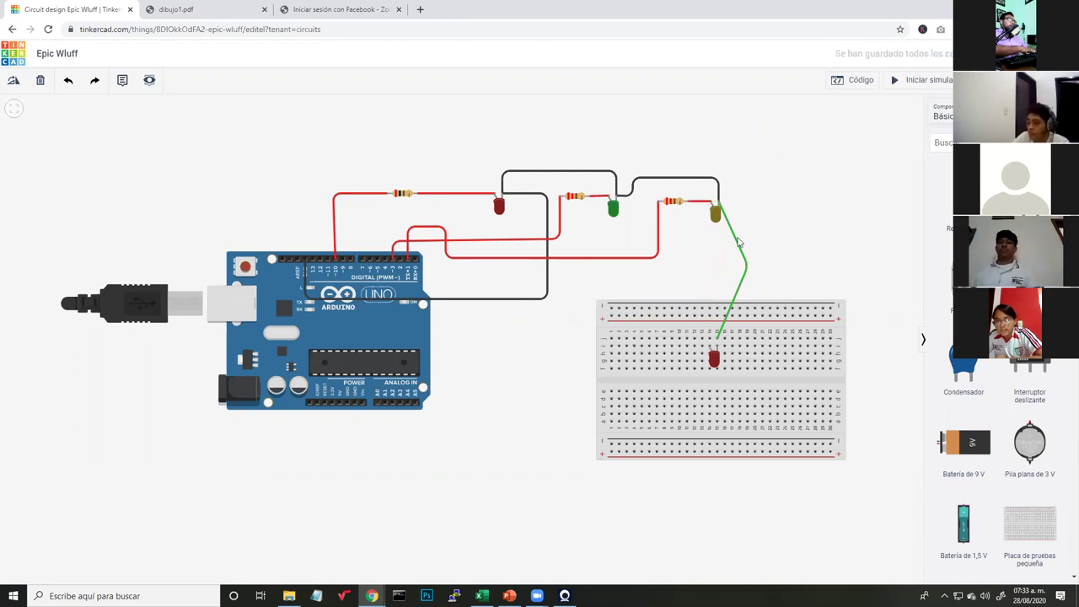
{"action": "left_click", "coordinate": [735, 242]}
{"action": "key", "text": "Delete"}
{"action": "left_click", "coordinate": [714, 361]}
{"action": "key", "text": "Delete"}
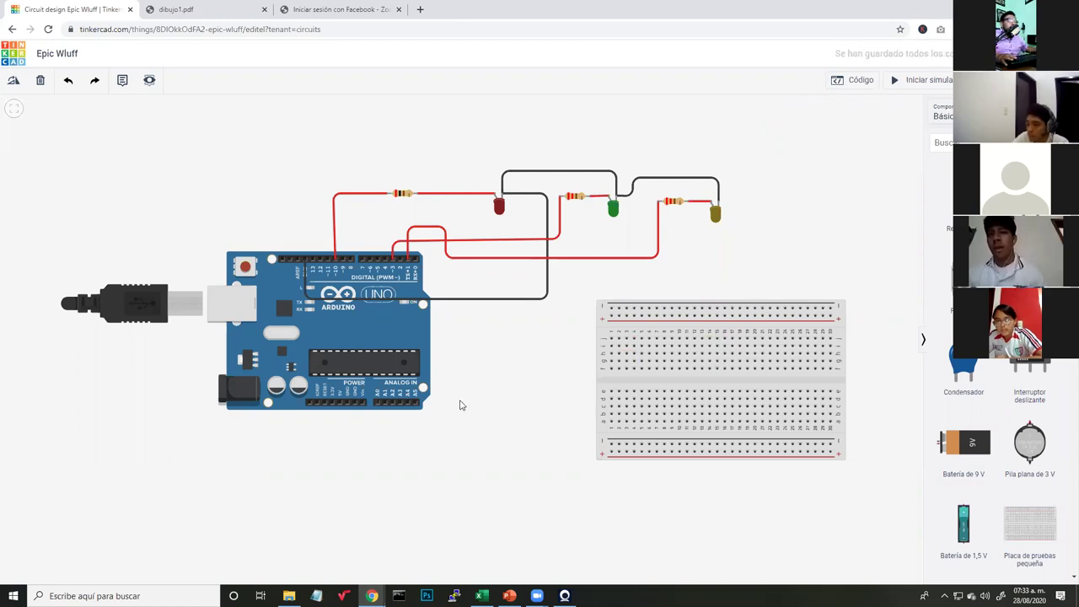
Wire the Arduino's 5V pin to the breadboard's lower positive rail with a right-angle bend.
{"action": "left_click", "coordinate": [339, 403]}
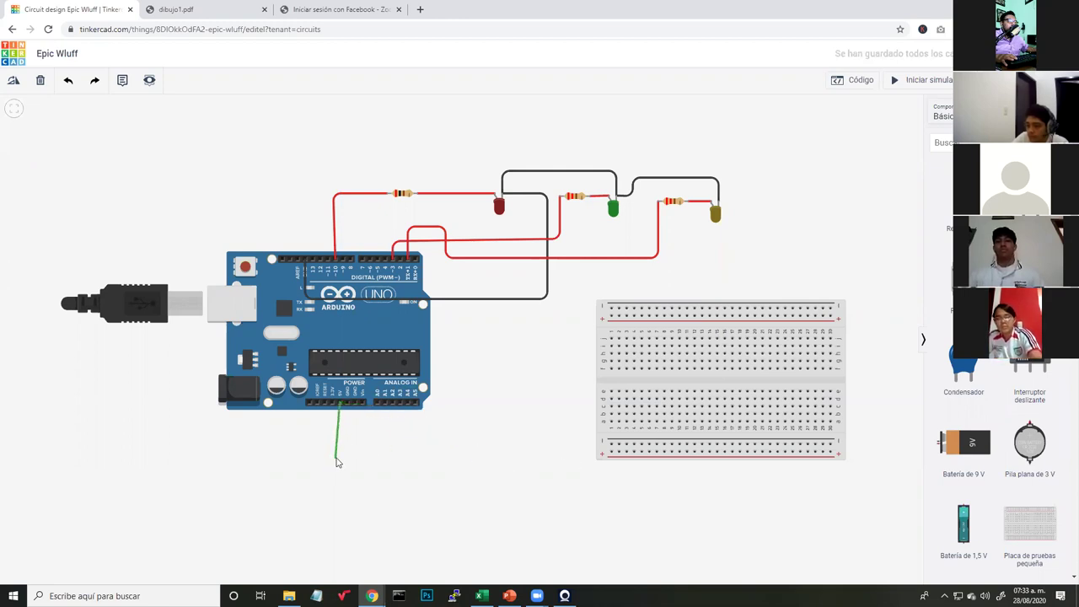
{"action": "left_click", "coordinate": [611, 453]}
{"action": "left_click_drag", "start_coordinate": [342, 457], "coordinate": [342, 453]}
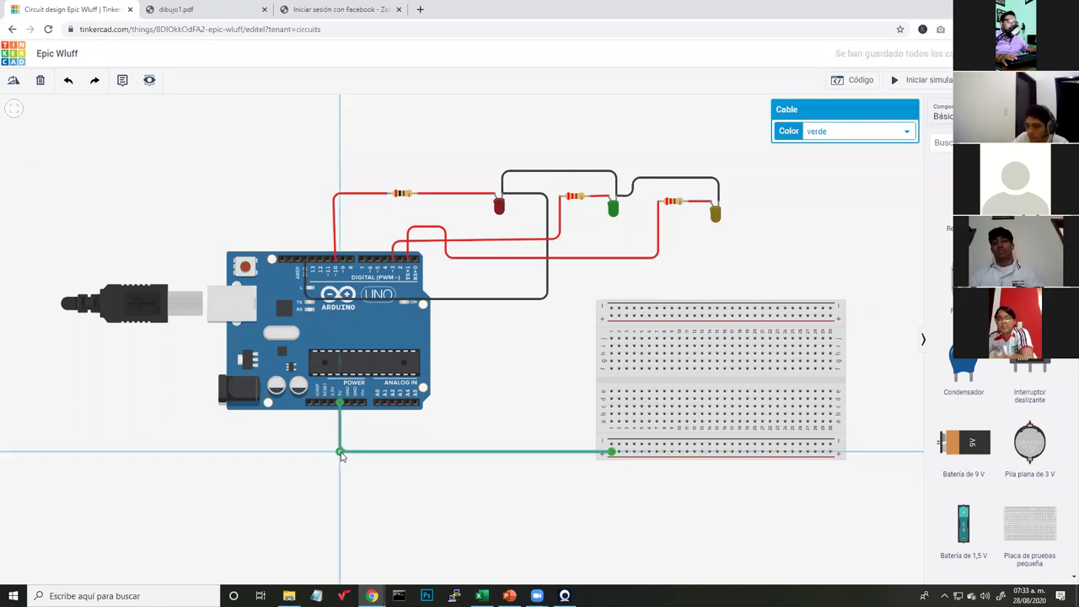
{"action": "left_click", "coordinate": [405, 481]}
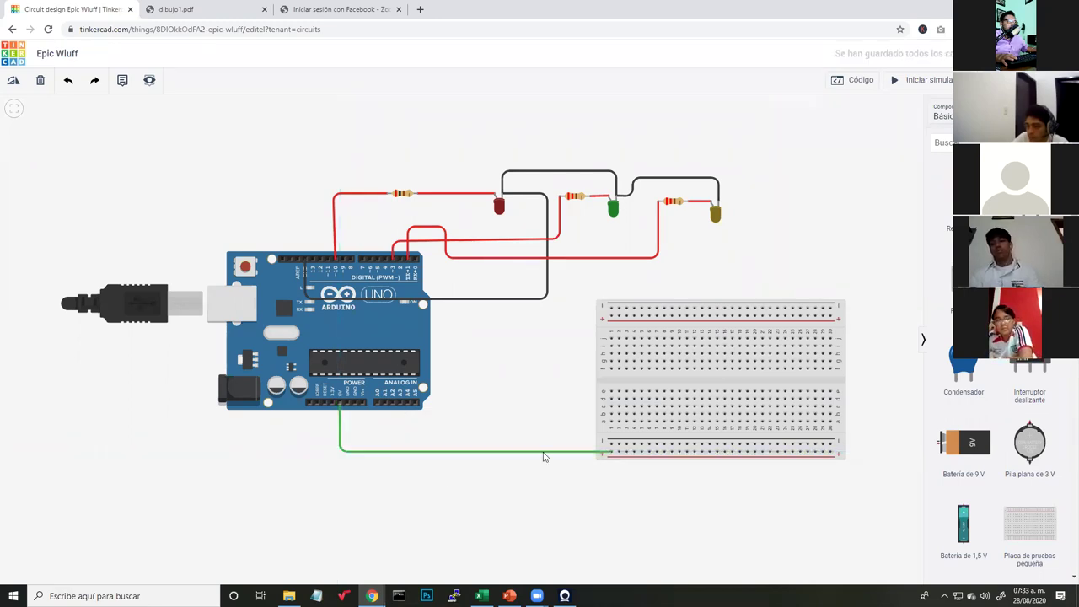
Wire the Arduino's GND pin next to 5V to the breadboard's lower negative rail, and nudge the breadboard slightly.
{"action": "left_click", "coordinate": [346, 402]}
{"action": "left_click", "coordinate": [344, 447]}
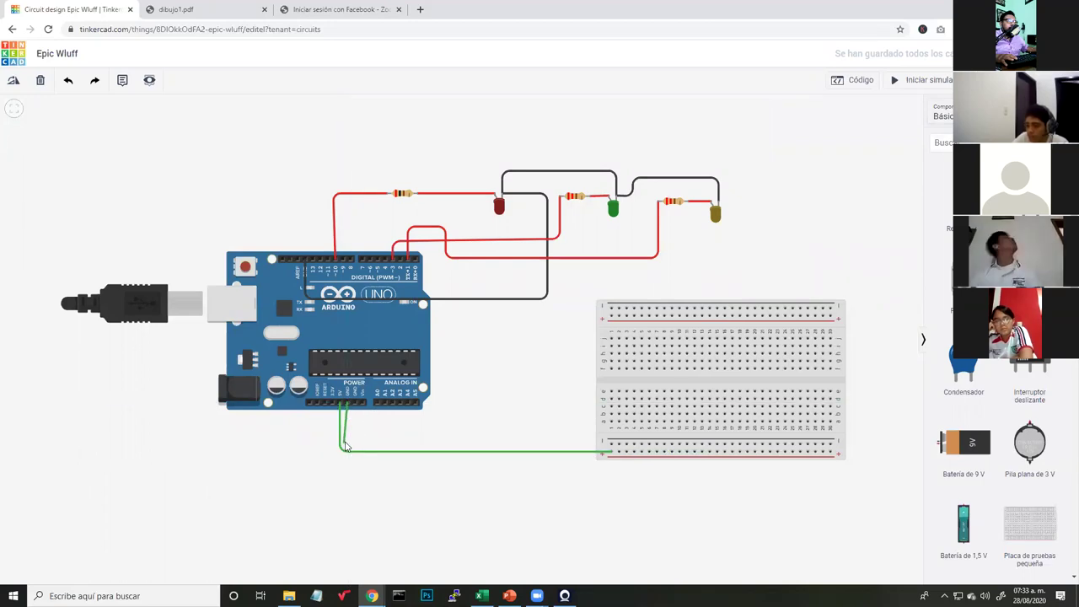
{"action": "left_click", "coordinate": [605, 447]}
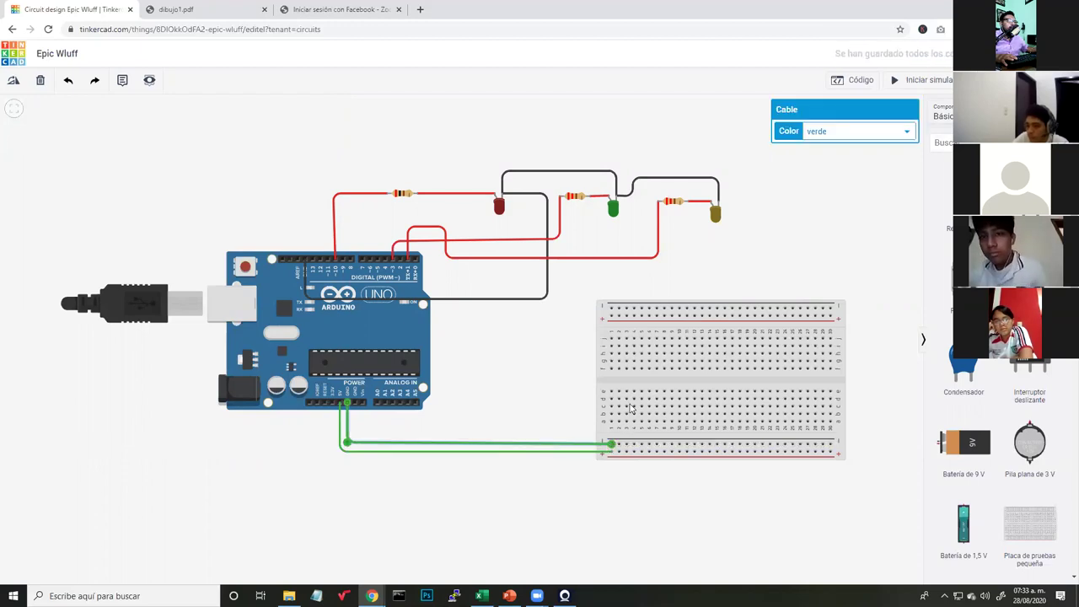
{"action": "key", "text": "Escape"}
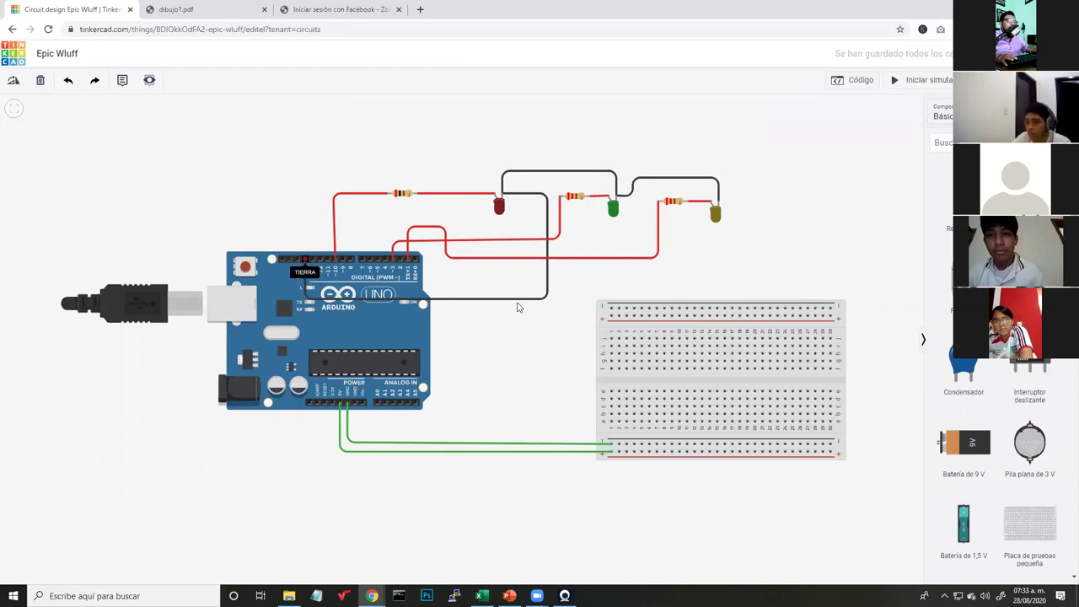
{"action": "left_click_drag", "start_coordinate": [675, 382], "coordinate": [666, 385]}
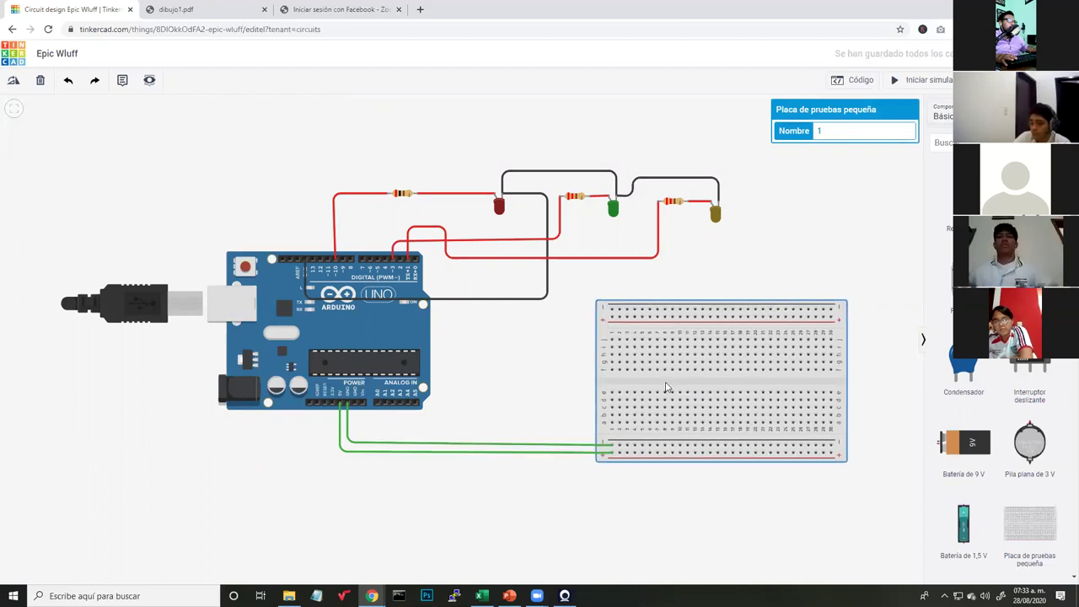
{"action": "left_click", "coordinate": [586, 419]}
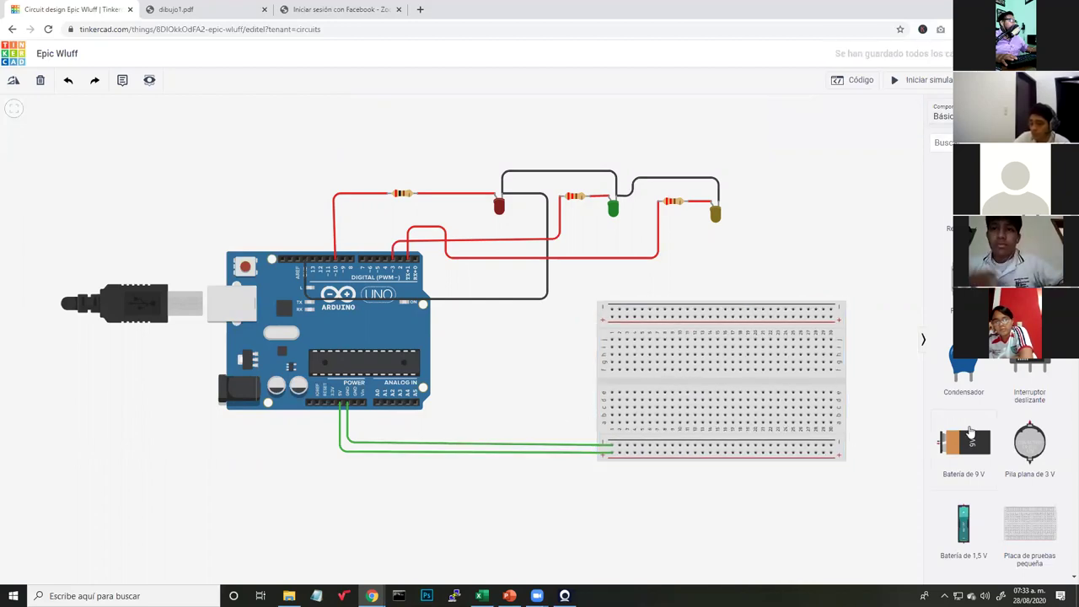
Place a multimeter over the upper half of the breadboard with its terminals near the center gap.
{"action": "scroll", "coordinate": [1008, 453], "scroll_direction": "down", "scroll_amount": 3}
{"action": "scroll", "coordinate": [1008, 453], "scroll_direction": "down", "scroll_amount": 5}
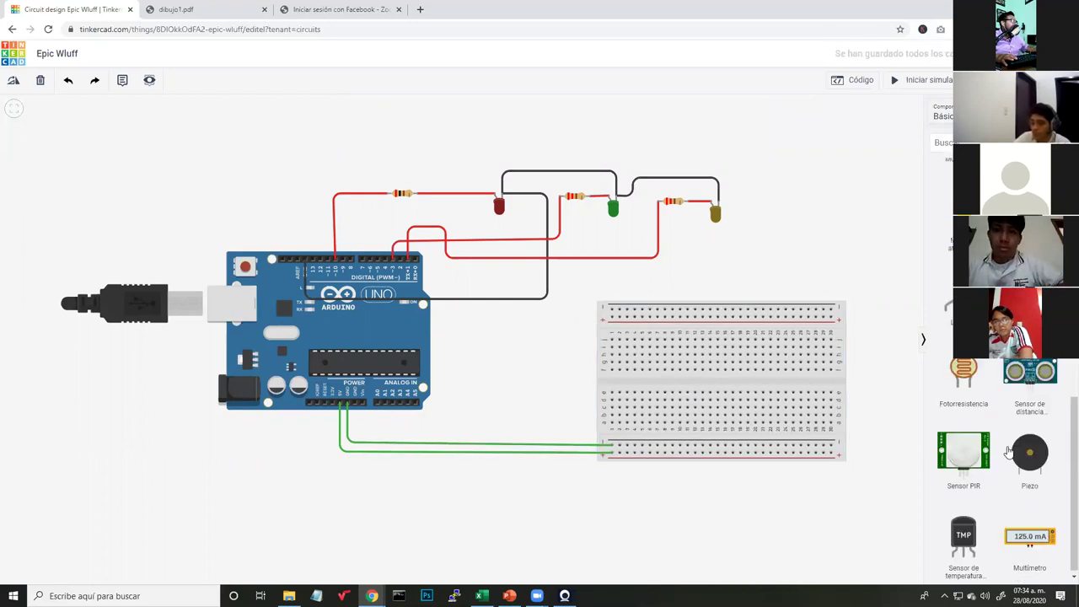
{"action": "left_click_drag", "start_coordinate": [768, 245], "coordinate": [525, 399]}
{"action": "left_click_drag", "start_coordinate": [686, 495], "coordinate": [717, 384]}
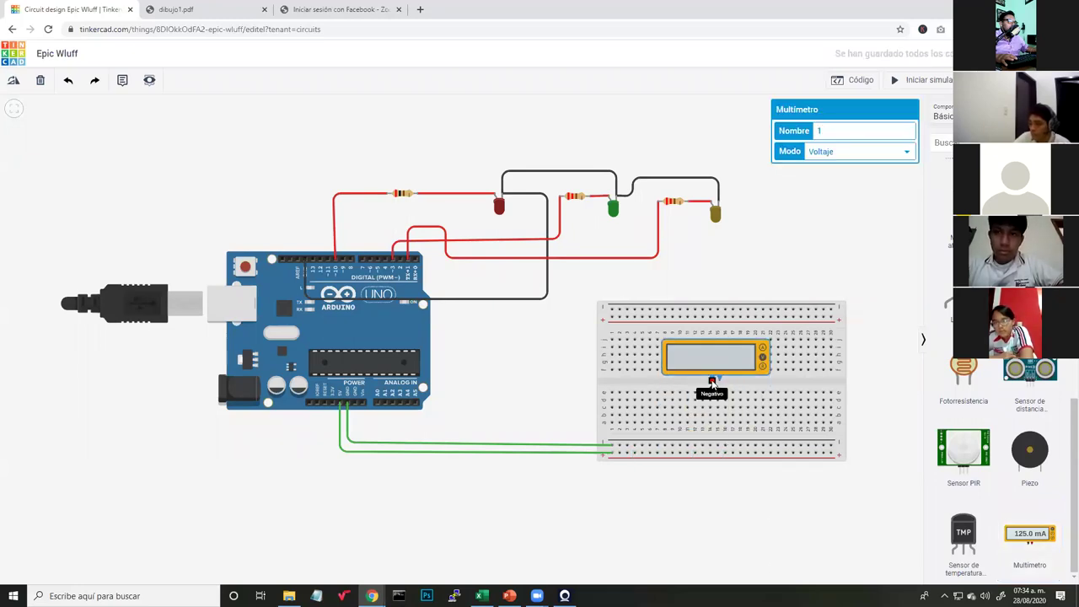
Wire the multimeter's negative and positive terminals to the breadboard's lower negative rail.
{"action": "left_click", "coordinate": [712, 383]}
{"action": "left_click", "coordinate": [707, 451]}
{"action": "left_click_drag", "start_coordinate": [706, 451], "coordinate": [710, 448]}
{"action": "left_click", "coordinate": [719, 377]}
{"action": "left_click", "coordinate": [723, 446]}
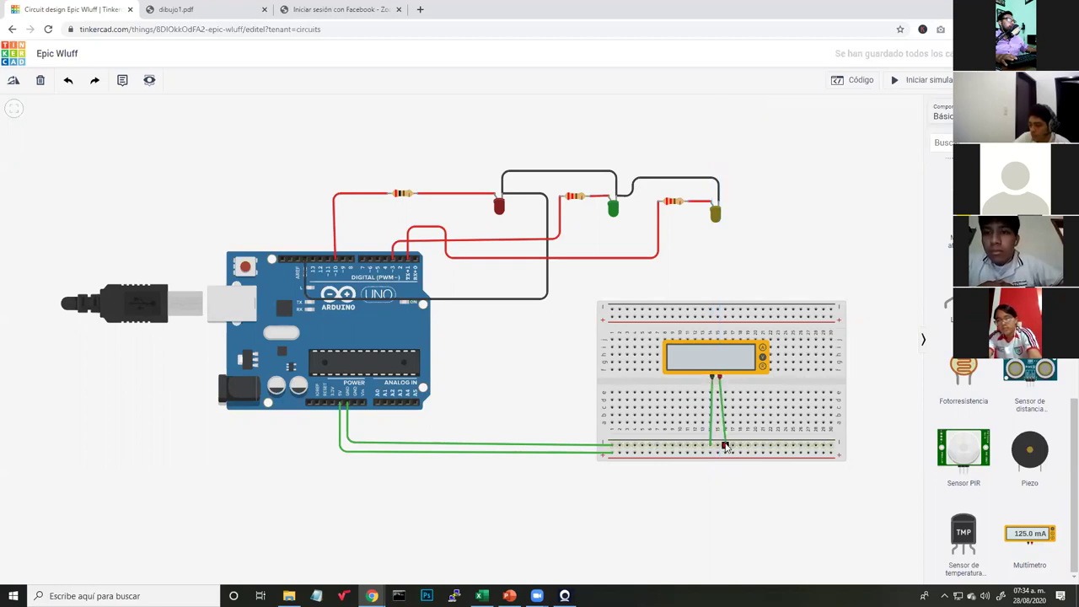
{"action": "left_click", "coordinate": [722, 443]}
{"action": "left_click", "coordinate": [762, 491]}
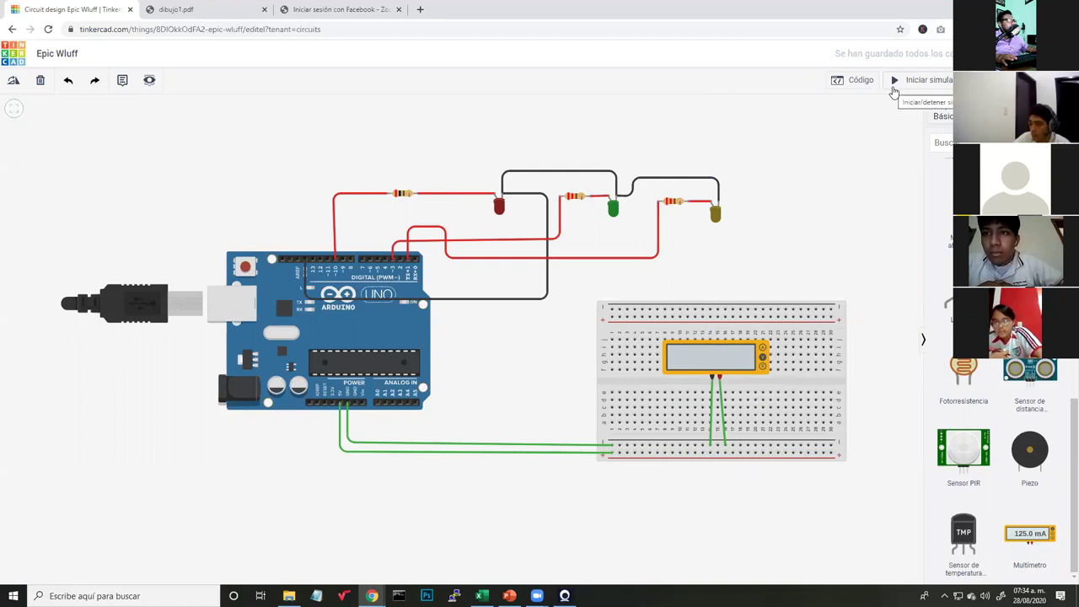
Move the end of the multimeter's positive wire to the lower positive rail, and run the simulation briefly to measure the rail voltage.
{"action": "left_click", "coordinate": [729, 448]}
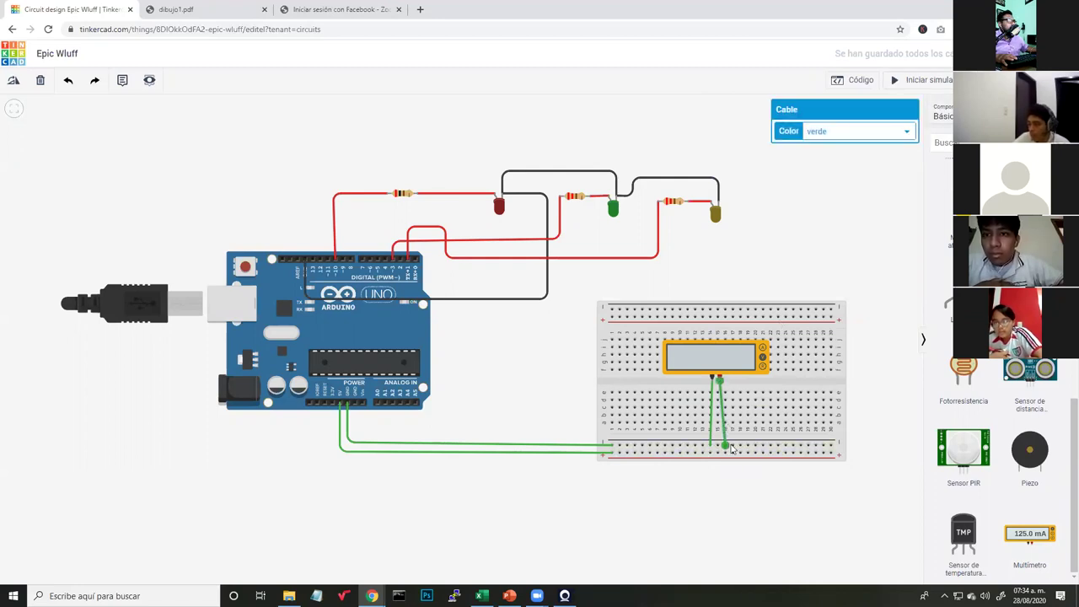
{"action": "left_click_drag", "start_coordinate": [729, 456], "coordinate": [729, 461]}
{"action": "left_click", "coordinate": [736, 481]}
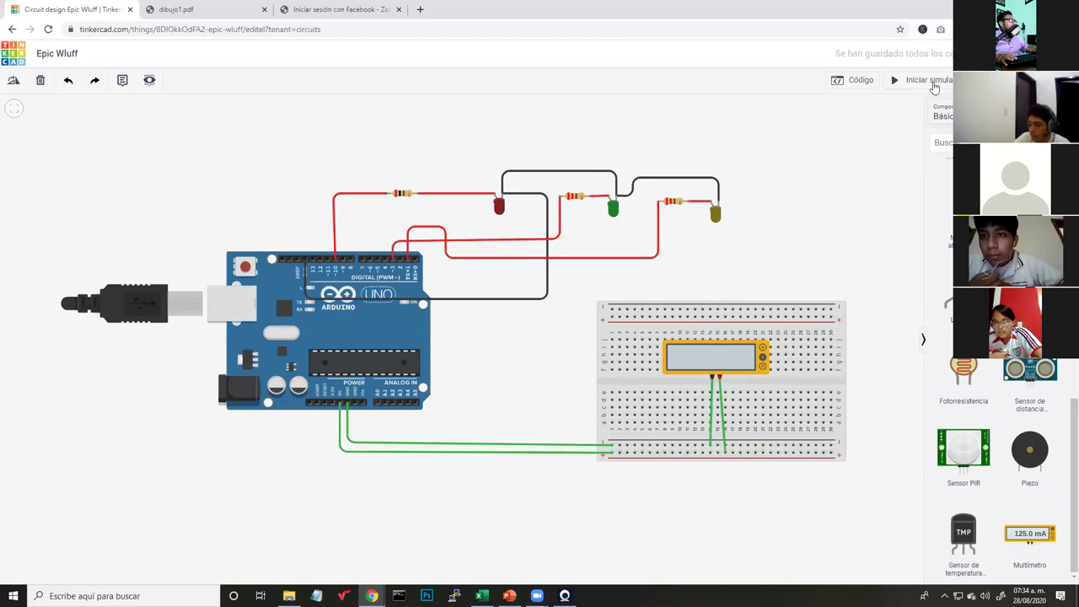
{"action": "left_click", "coordinate": [898, 80]}
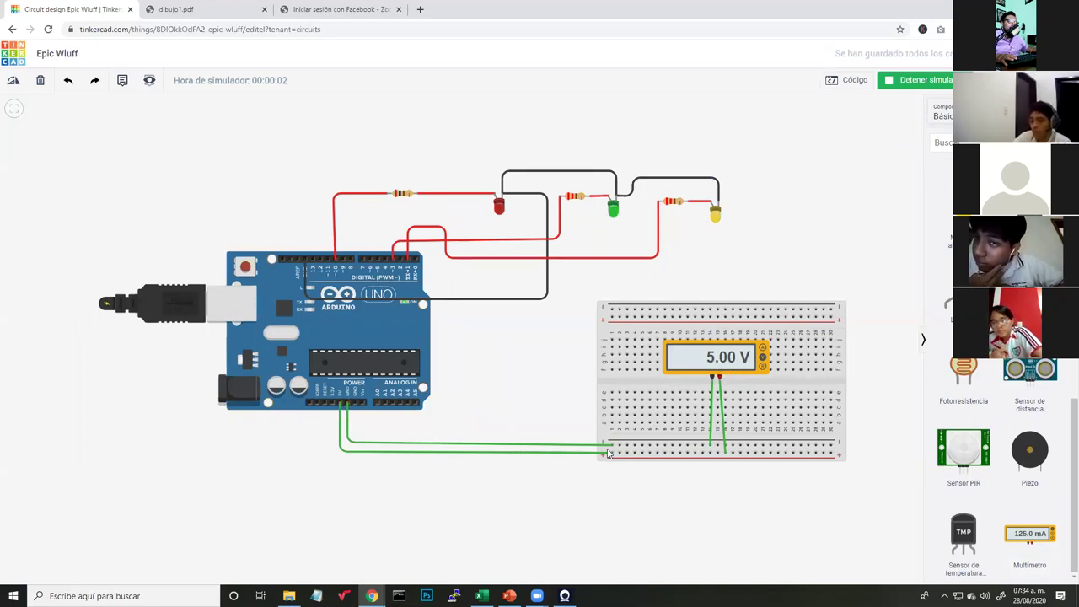
{"action": "left_click", "coordinate": [886, 83]}
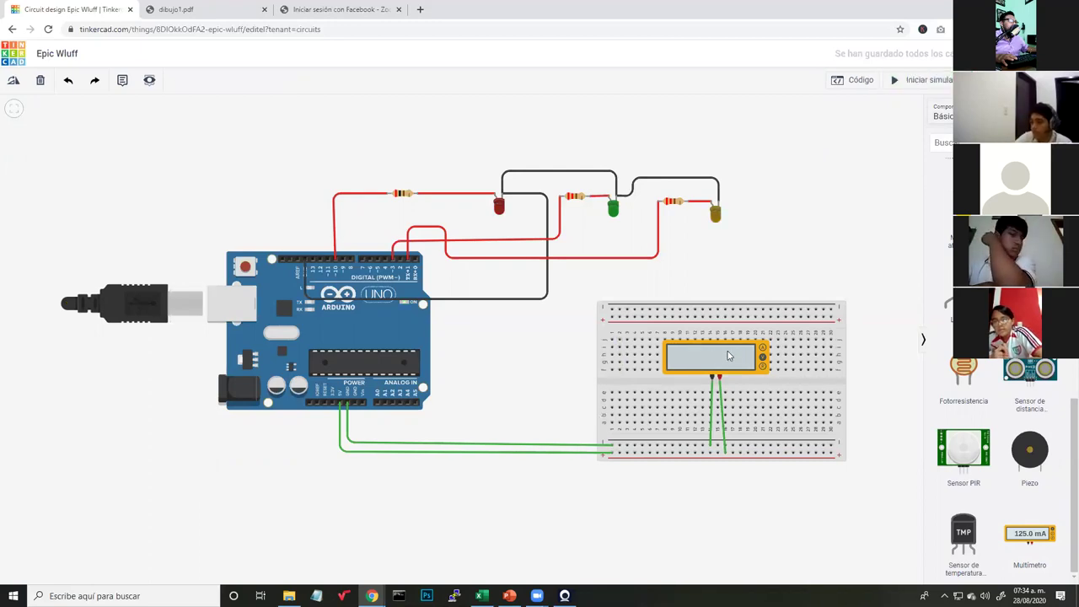
Delete both multimeter wires and place the multimeter above the red LED.
{"action": "left_click", "coordinate": [720, 389]}
{"action": "key", "text": "Delete"}
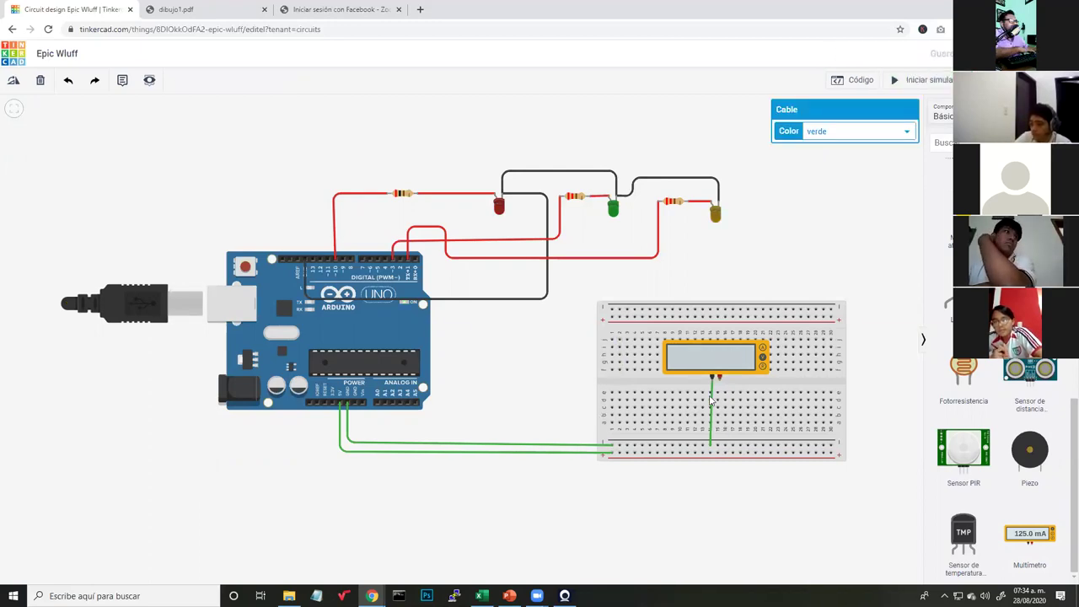
{"action": "left_click_drag", "start_coordinate": [719, 361], "coordinate": [495, 135]}
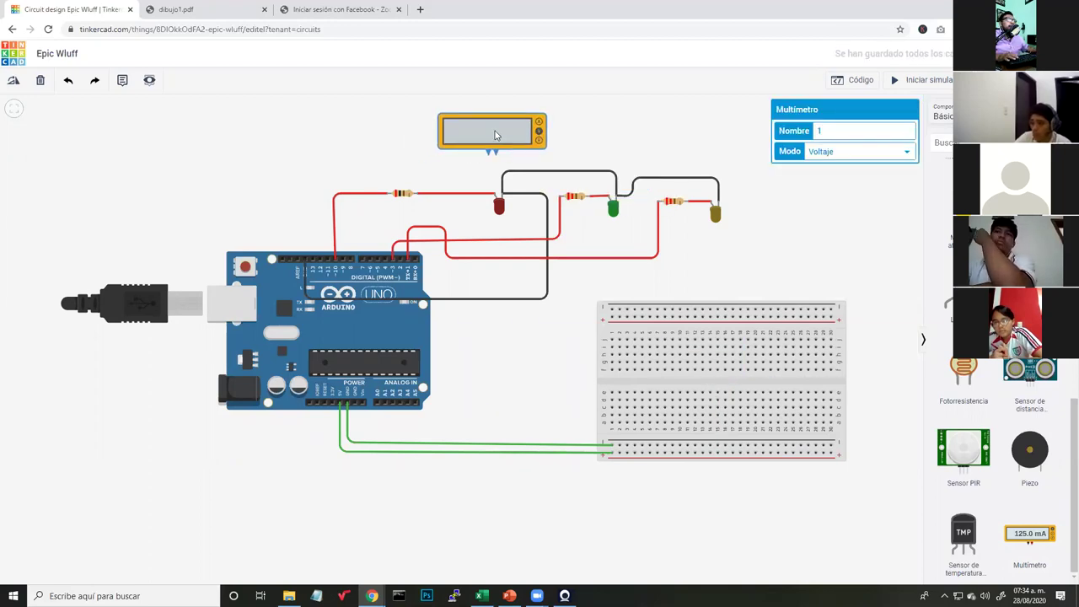
{"action": "left_click", "coordinate": [580, 137]}
Wire the multimeter's negative terminal to the red LED's cathode and positive to its anode, and run the simulation to measure its voltage.
{"action": "left_click", "coordinate": [489, 155]}
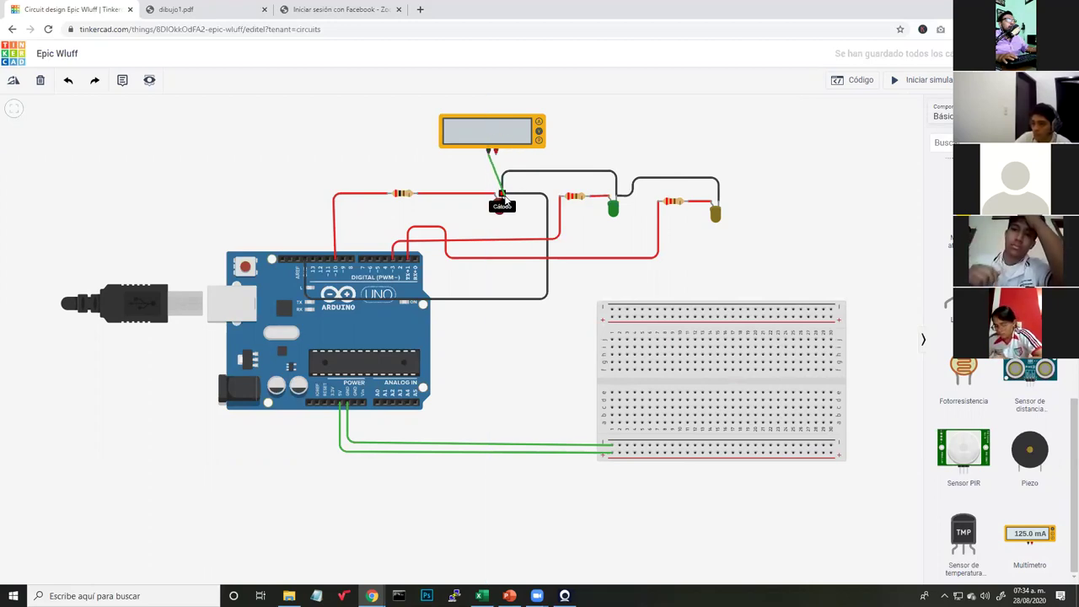
{"action": "left_click", "coordinate": [503, 198]}
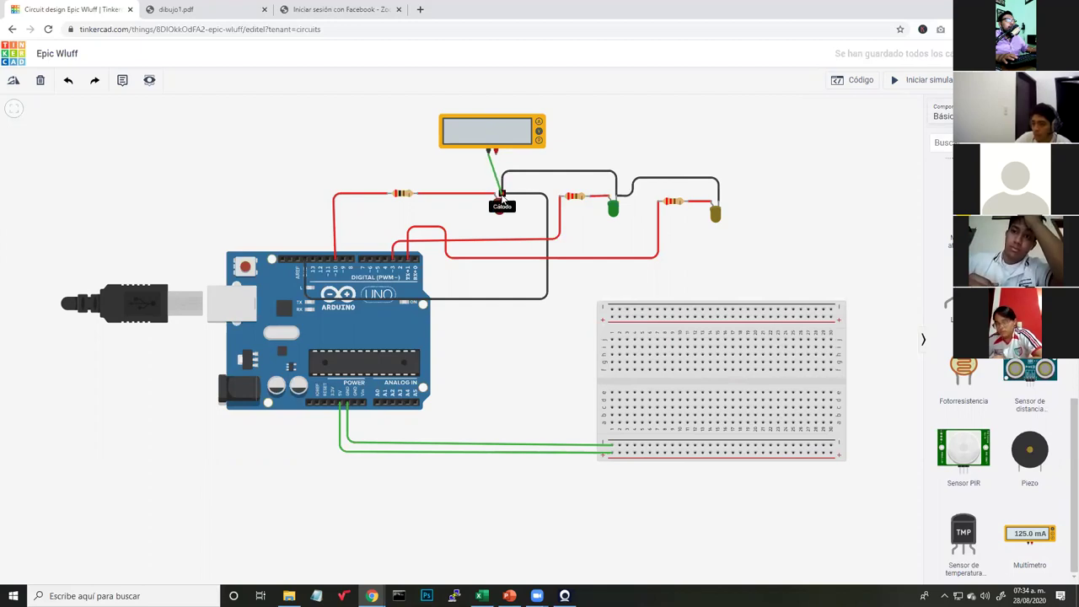
{"action": "left_click", "coordinate": [503, 197]}
{"action": "left_click_drag", "start_coordinate": [496, 167], "coordinate": [496, 197]}
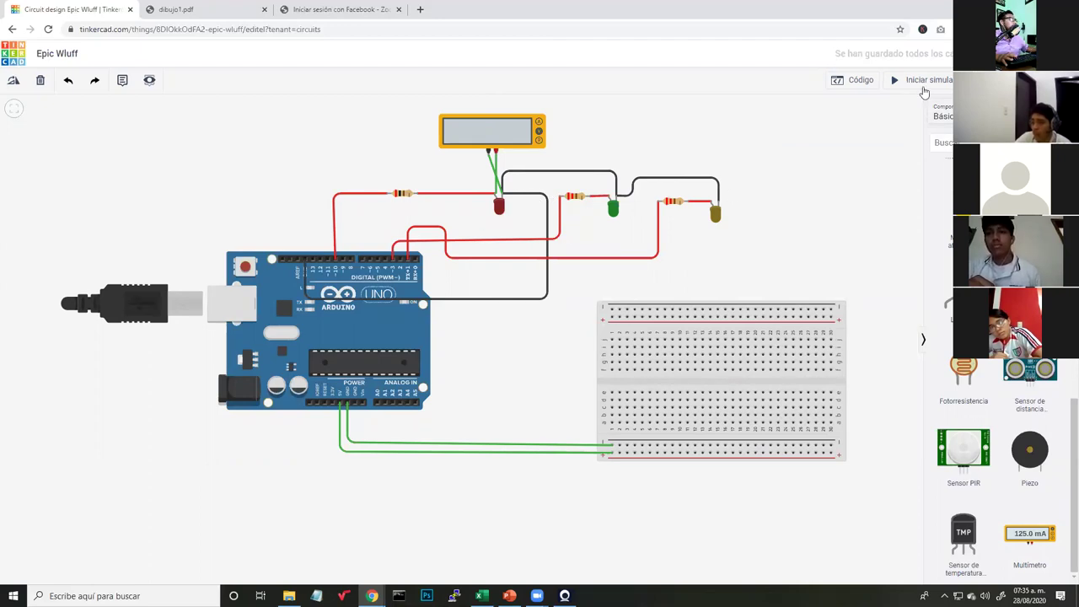
{"action": "left_click", "coordinate": [897, 82]}
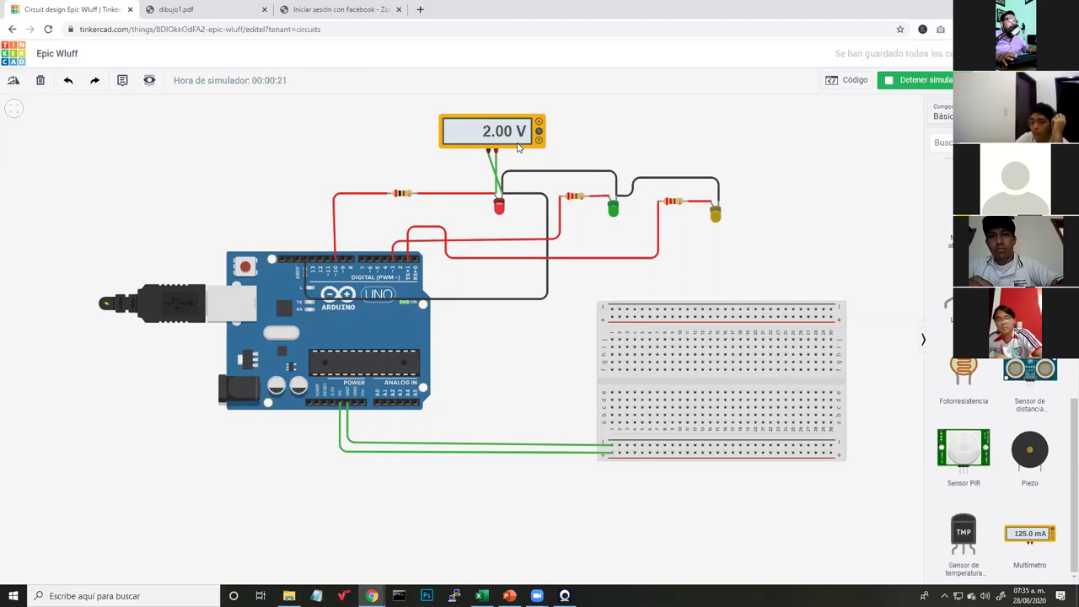
{"action": "left_click", "coordinate": [887, 88]}
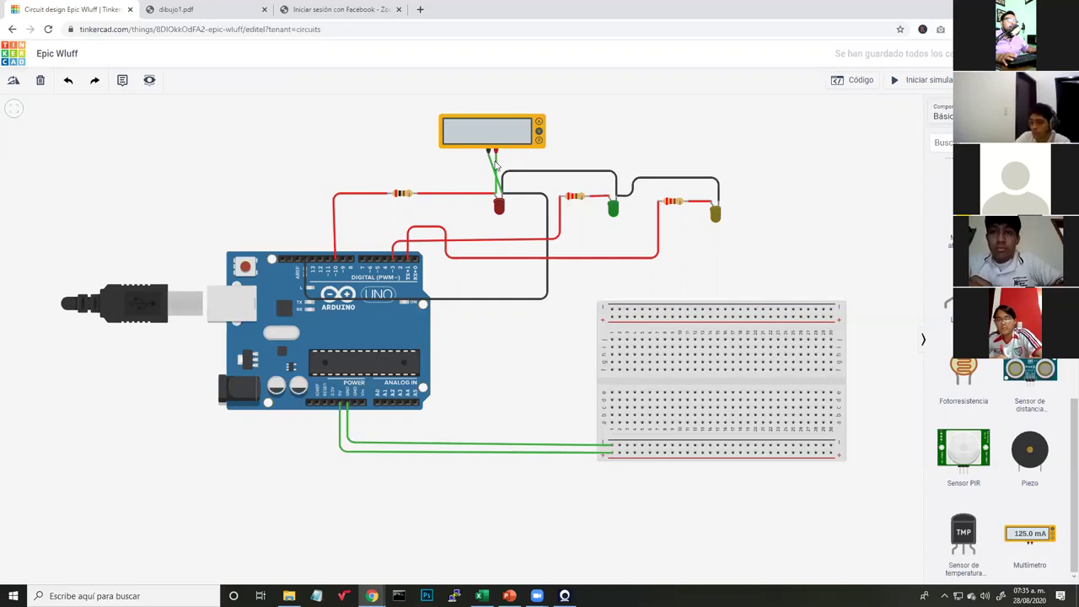
Delete both wires between the multimeter and the red LED, and place the multimeter above the yellow LED.
{"action": "left_click", "coordinate": [498, 178]}
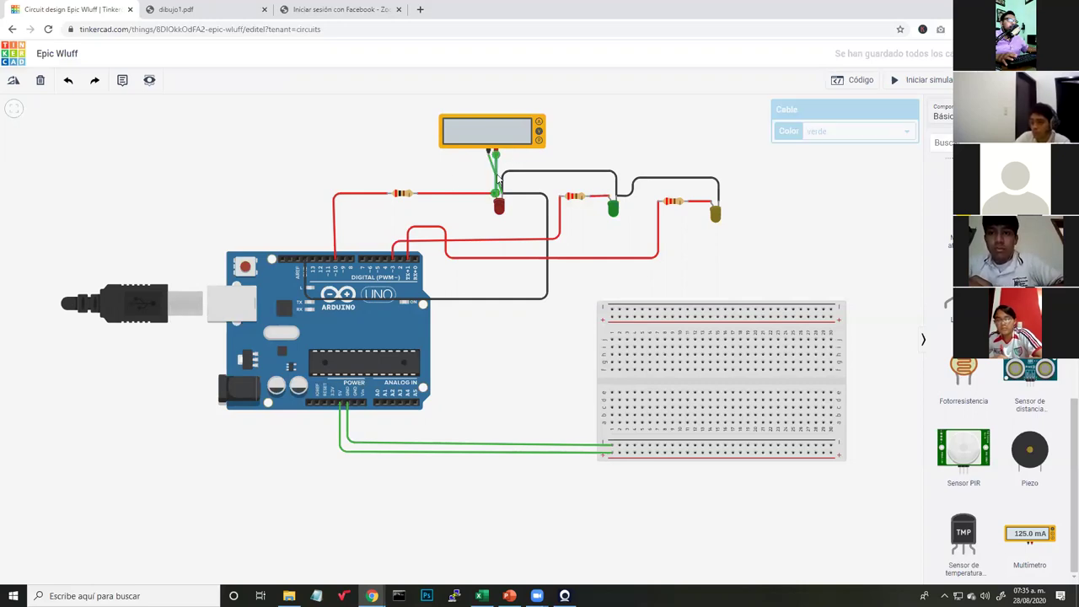
{"action": "left_click", "coordinate": [504, 156]}
{"action": "key", "text": "Delete"}
{"action": "left_click_drag", "start_coordinate": [506, 135], "coordinate": [712, 205]}
Wire the multimeter's negative terminal to the yellow LED's cathode and positive to its anode, and run the simulation to measure its voltage.
{"action": "left_click", "coordinate": [714, 190]}
{"action": "left_click_drag", "start_coordinate": [711, 181], "coordinate": [718, 205]}
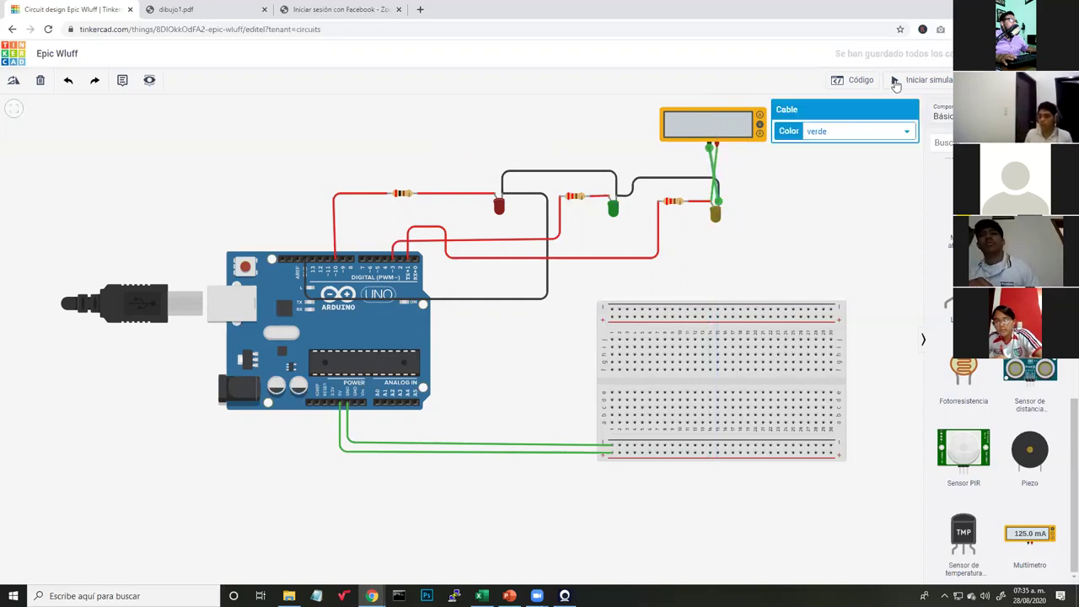
{"action": "left_click", "coordinate": [895, 82]}
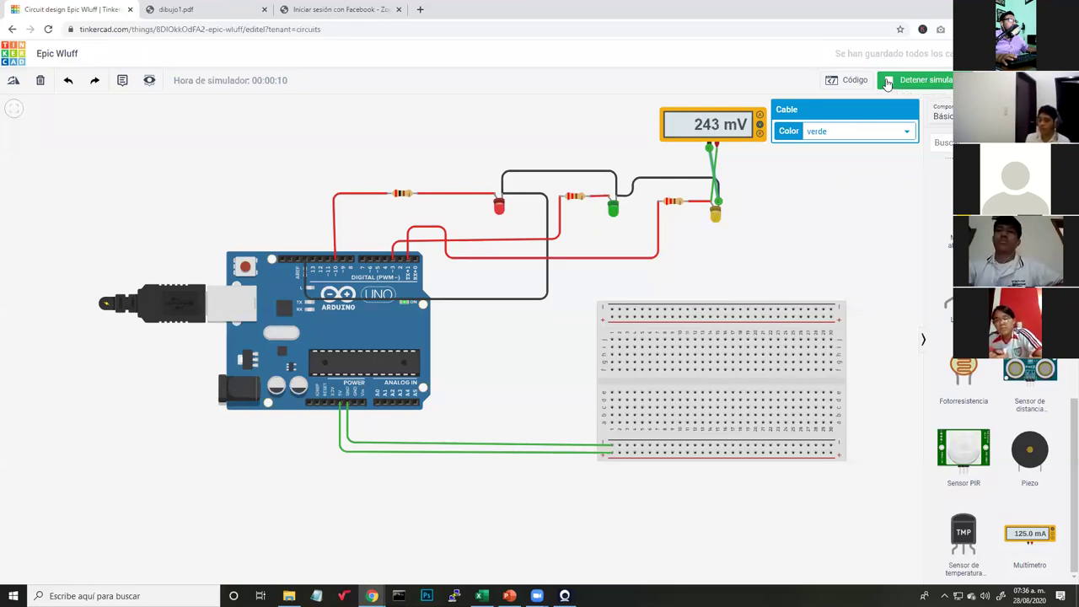
{"action": "left_click", "coordinate": [886, 81]}
Delete both wires between the multimeter and the yellow LED, and place the multimeter above the red LED's resistor.
{"action": "left_click", "coordinate": [751, 197]}
{"action": "left_click", "coordinate": [718, 171]}
{"action": "key", "text": "Delete"}
{"action": "left_click", "coordinate": [716, 167]}
{"action": "key", "text": "Delete"}
{"action": "left_click_drag", "start_coordinate": [735, 124], "coordinate": [675, 129]}
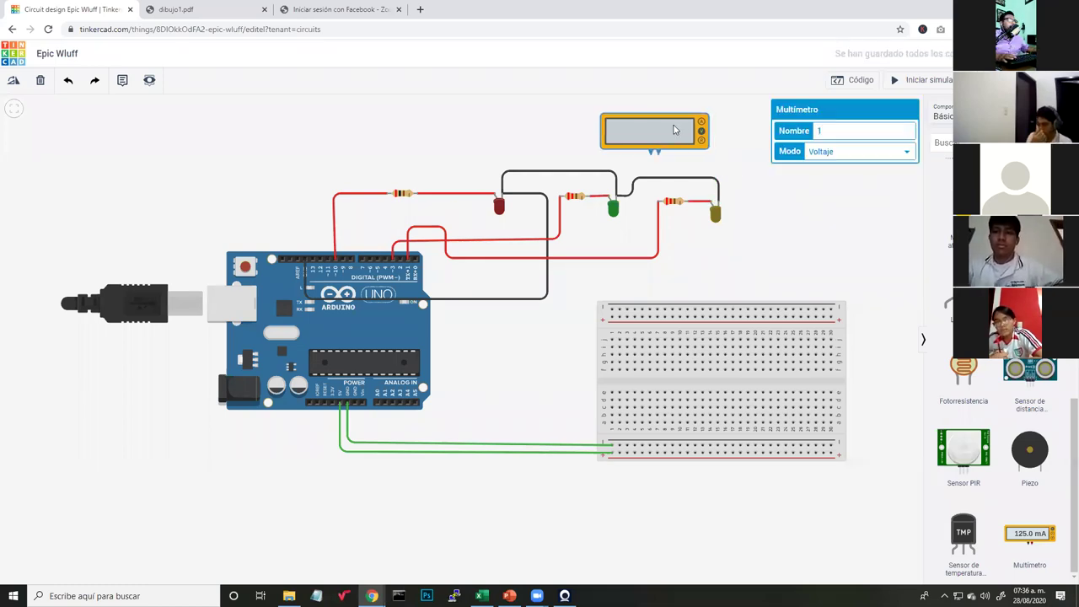
{"action": "left_click", "coordinate": [800, 221]}
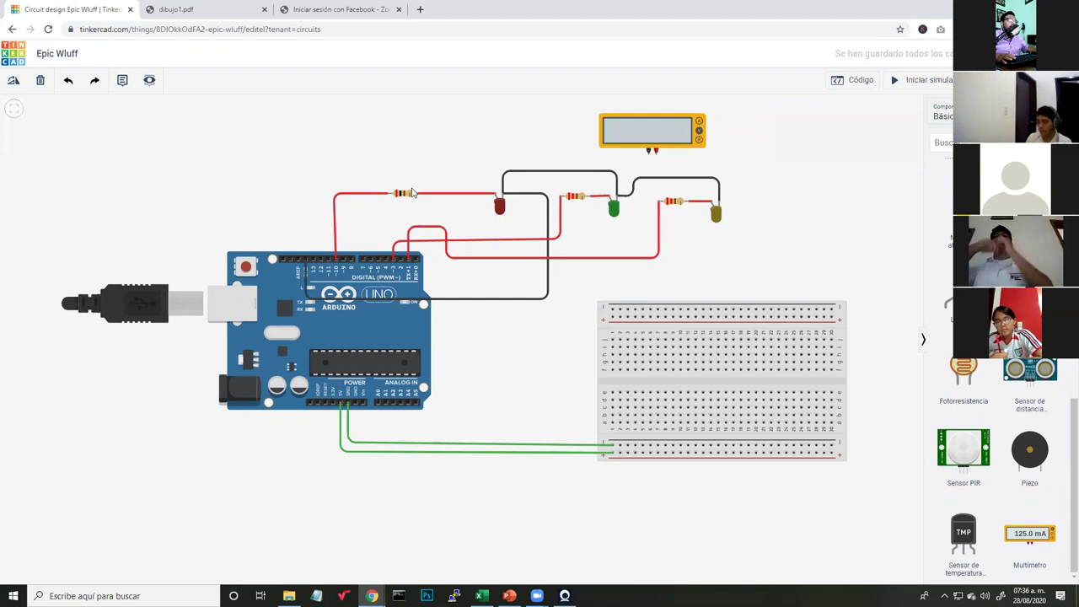
{"action": "left_click_drag", "start_coordinate": [662, 132], "coordinate": [459, 142]}
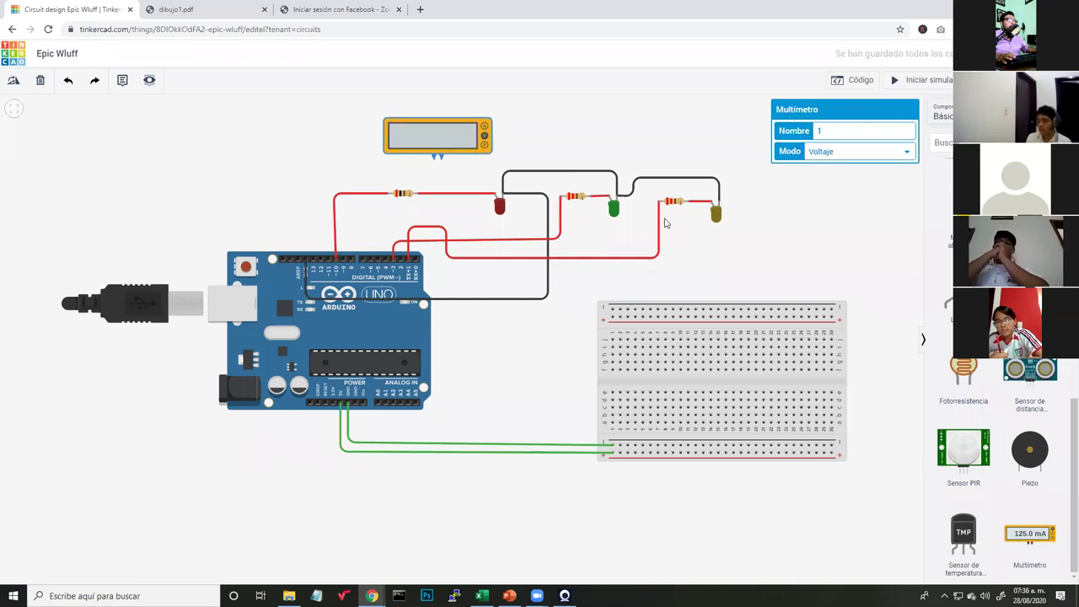
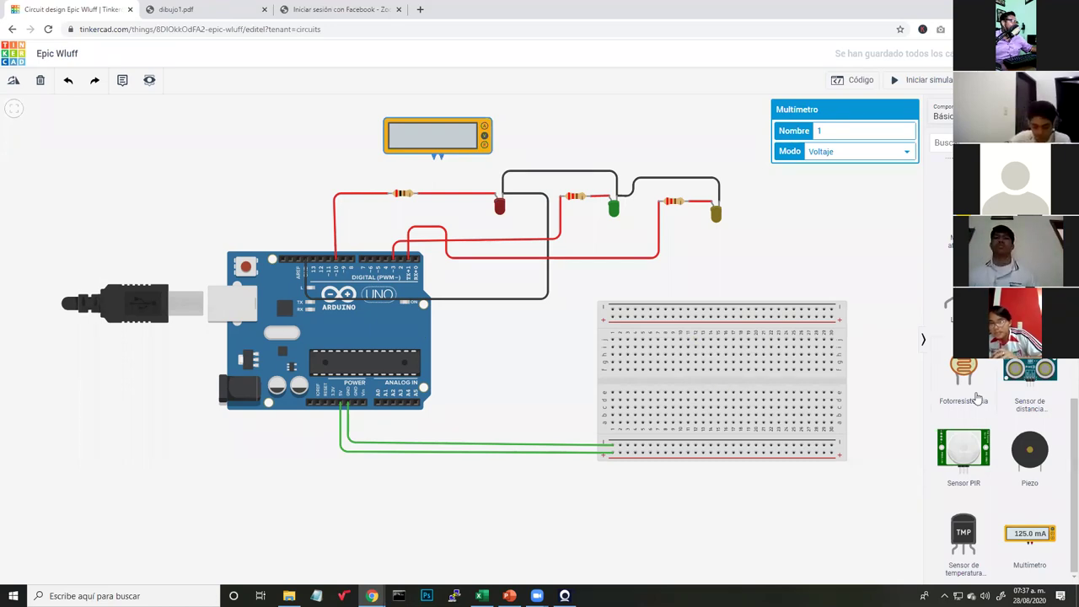
Look through the basic components library, from the capacitors and batteries to the sensors and multimeter.
{"action": "scroll", "coordinate": [978, 398], "scroll_direction": "up", "scroll_amount": 6}
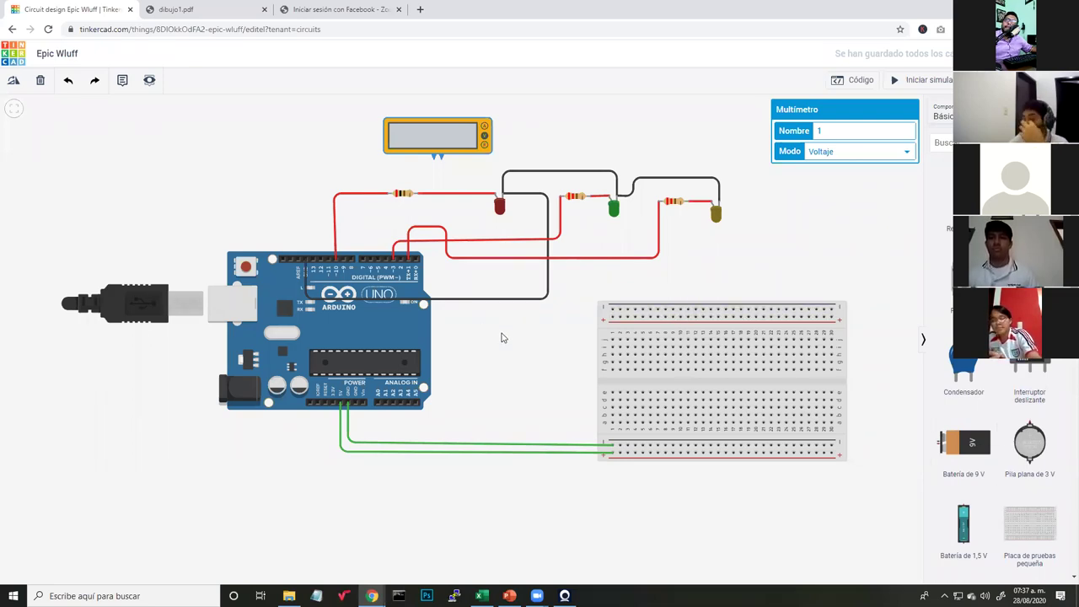
{"action": "scroll", "coordinate": [1016, 383], "scroll_direction": "down", "scroll_amount": 5}
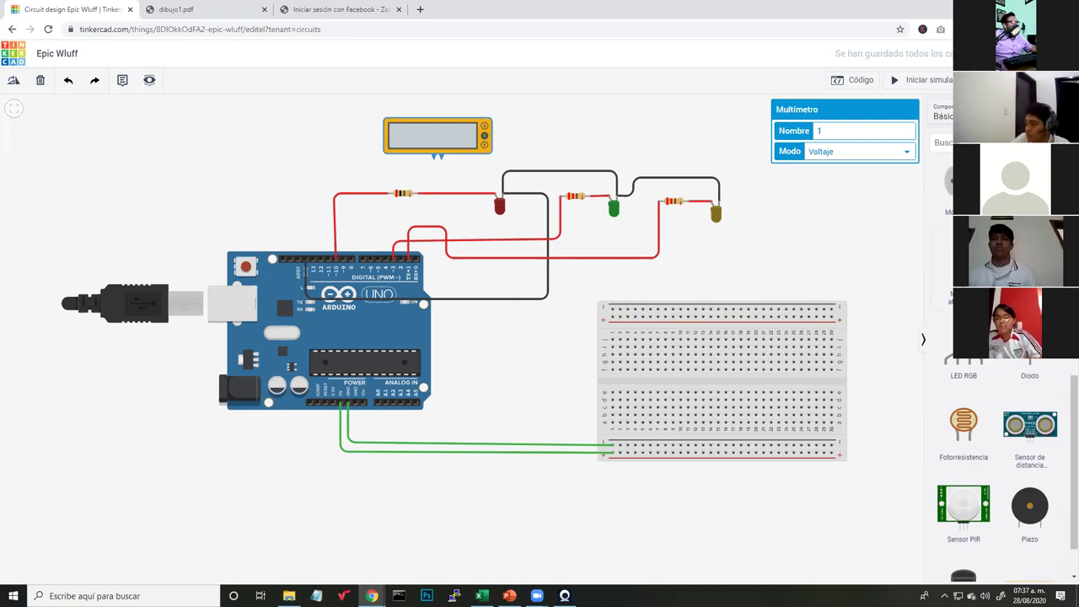
{"action": "scroll", "coordinate": [998, 439], "scroll_direction": "up", "scroll_amount": 1}
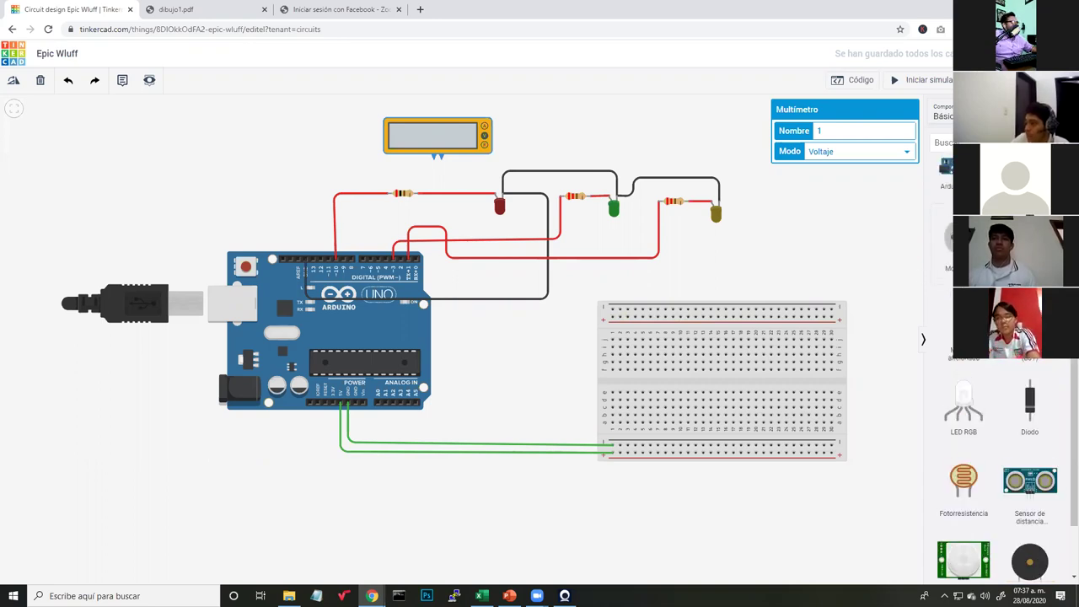
{"action": "scroll", "coordinate": [995, 463], "scroll_direction": "down", "scroll_amount": 2}
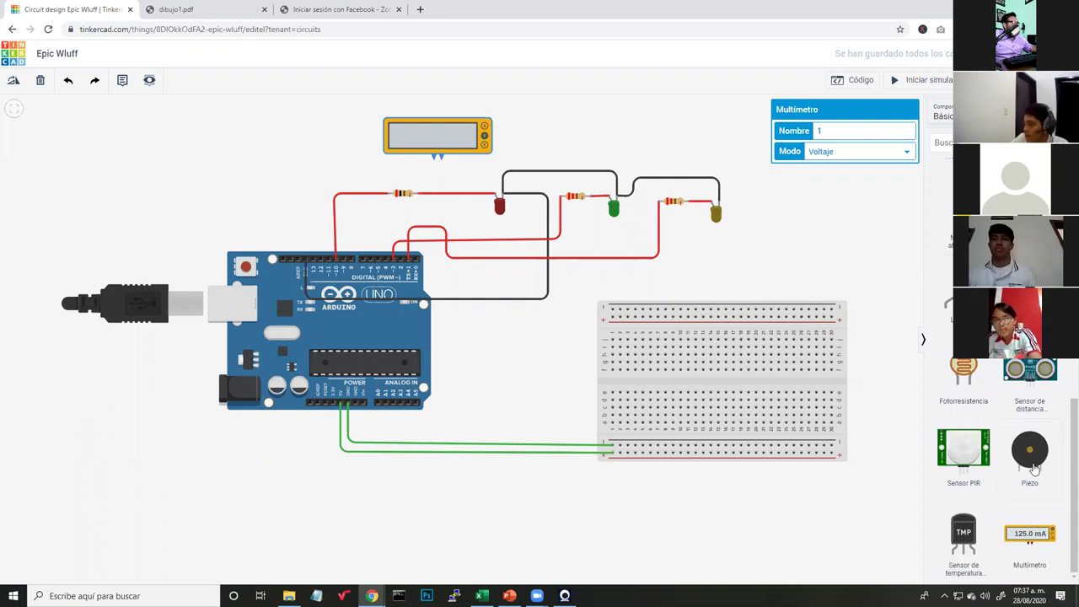
{"action": "scroll", "coordinate": [1021, 432], "scroll_direction": "up", "scroll_amount": 2}
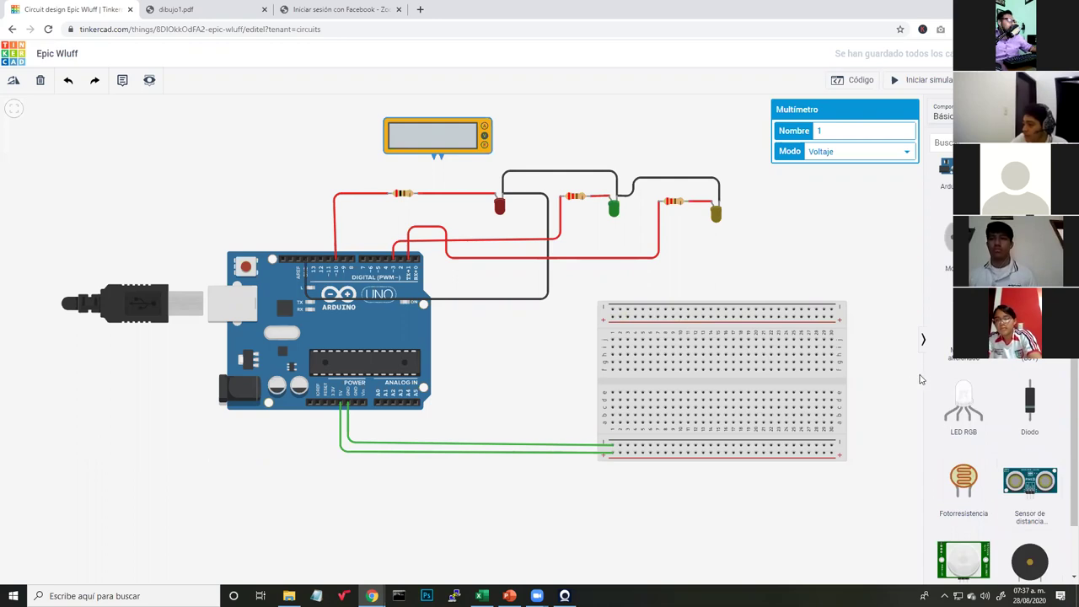
{"action": "scroll", "coordinate": [995, 463], "scroll_direction": "down", "scroll_amount": 5}
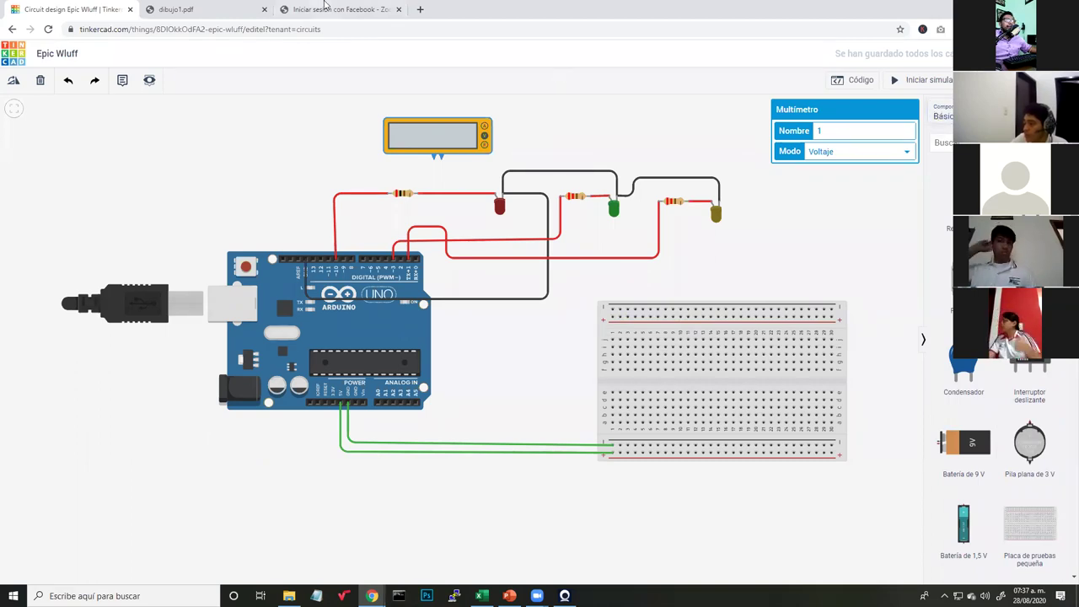
Search Google for PROTEUS in a new browser tab.
{"action": "left_click", "coordinate": [421, 9]}
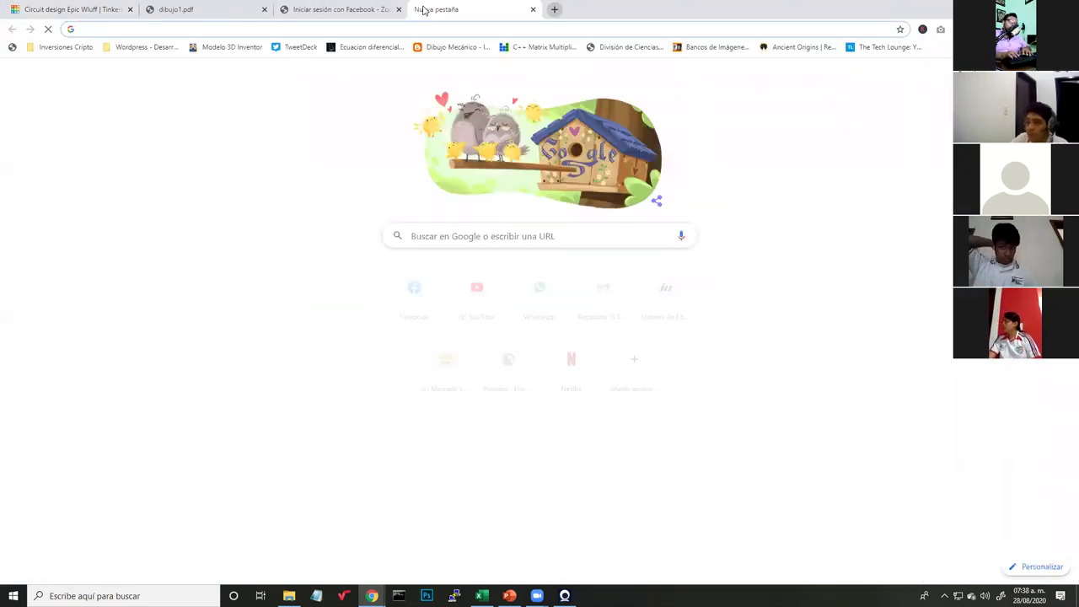
{"action": "type", "text": "PROMETEO"}
{"action": "key", "text": "BackSpace"}
{"action": "key", "text": "BackSpace"}
{"action": "key", "text": "BackSpace"}
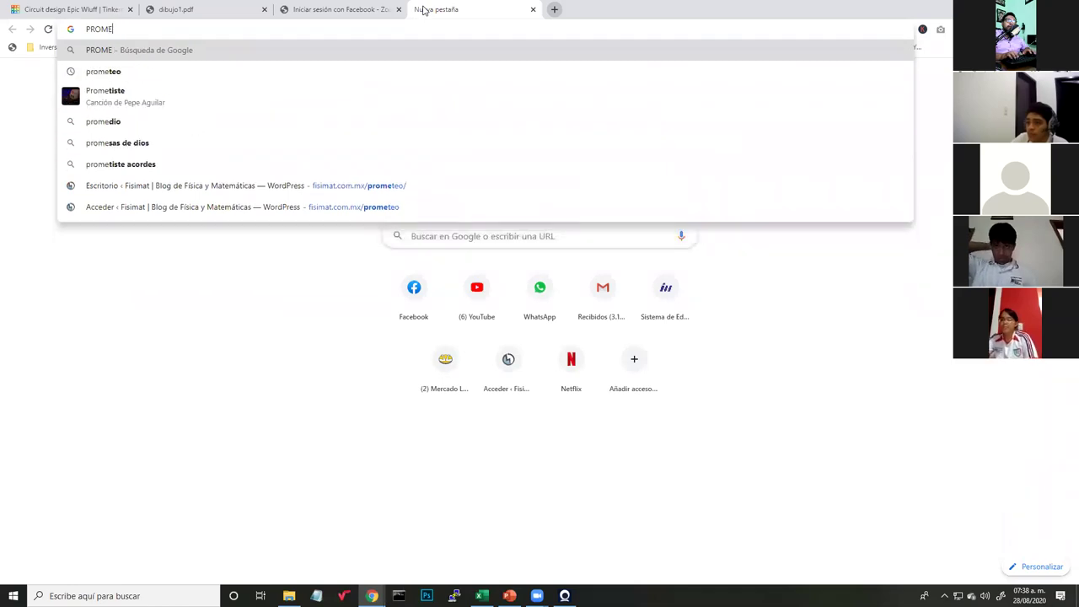
{"action": "type", "text": "TEUS 81"}
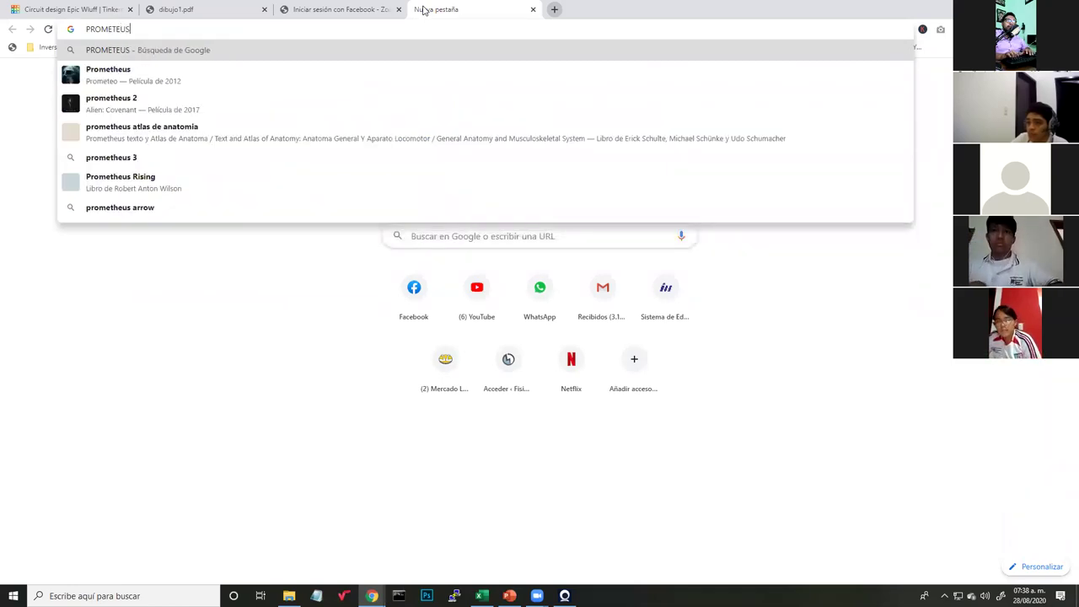
{"action": "key", "text": "BackSpace"}
{"action": "key", "text": "BackSpace"}
{"action": "key", "text": "BackSpace"}
{"action": "key", "text": "BackSpace"}
{"action": "key", "text": "BackSpace"}
{"action": "key", "text": "BackSpace"}
{"action": "key", "text": "BackSpace"}
{"action": "key", "text": "BackSpace"}
{"action": "key", "text": "BackSpace"}
{"action": "type", "text": "TEUS 8,"}
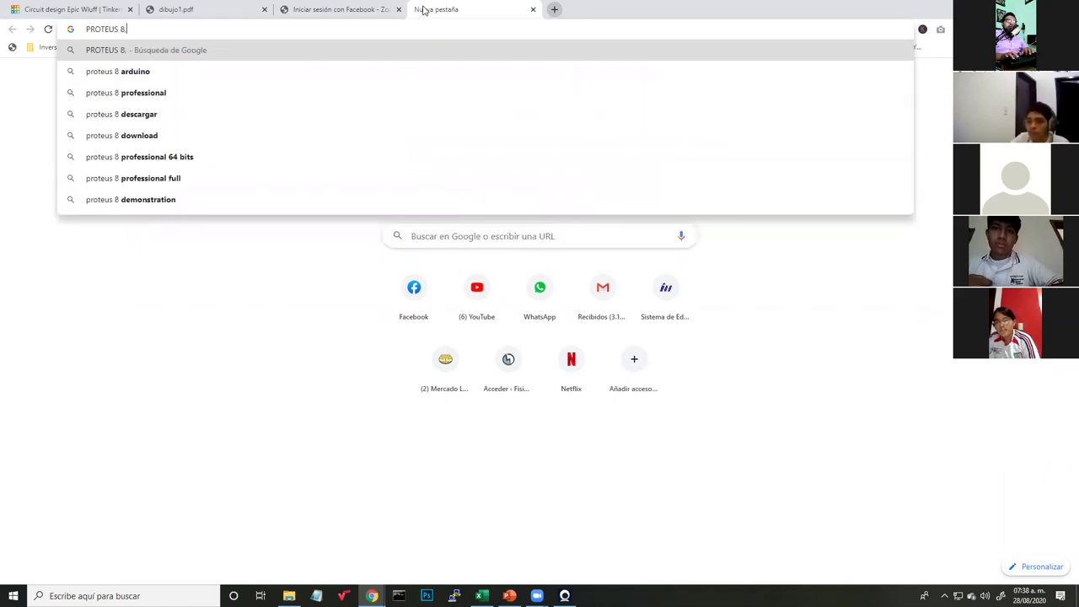
{"action": "key", "text": "BackSpace"}
{"action": "key", "text": "BackSpace"}
{"action": "key", "text": "Return"}
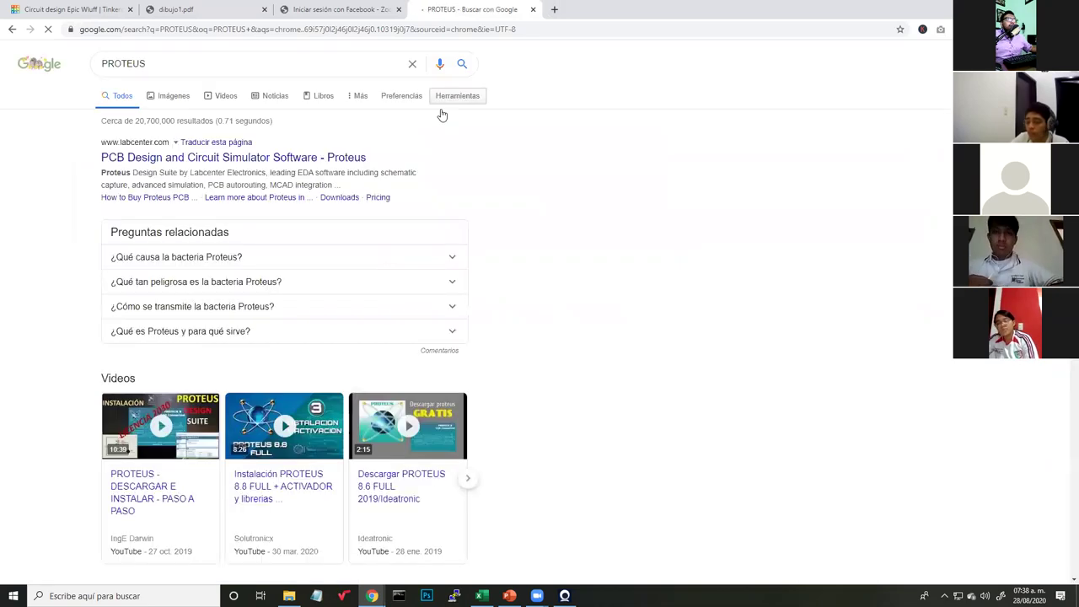
Open Labcenter's Proteus website from the search results, look over its home page and open the Tutorials page.
{"action": "left_click", "coordinate": [318, 158]}
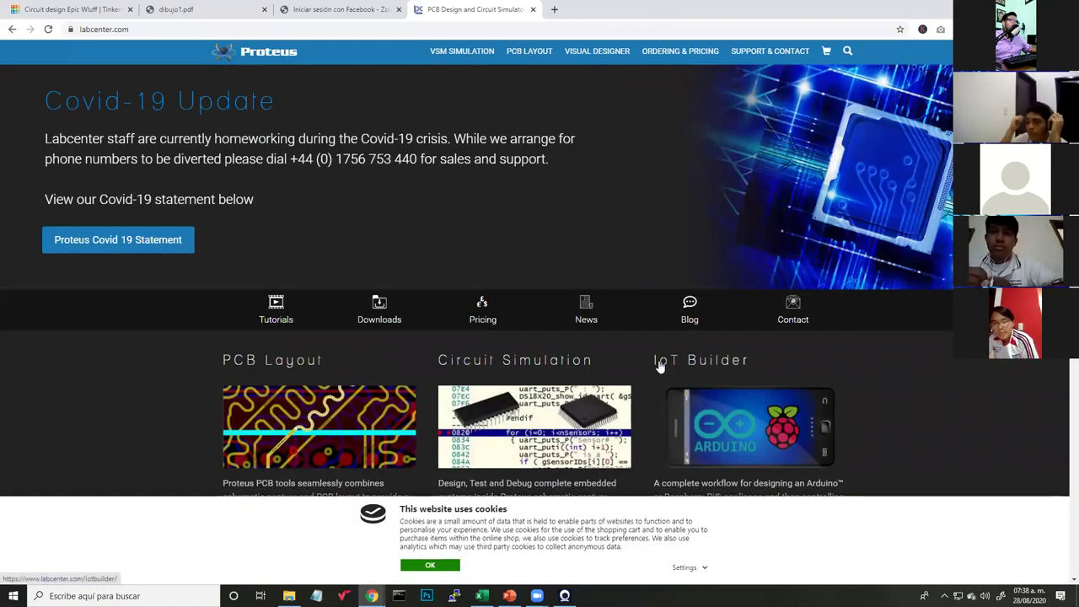
{"action": "scroll", "coordinate": [612, 195], "scroll_direction": "down", "scroll_amount": 8}
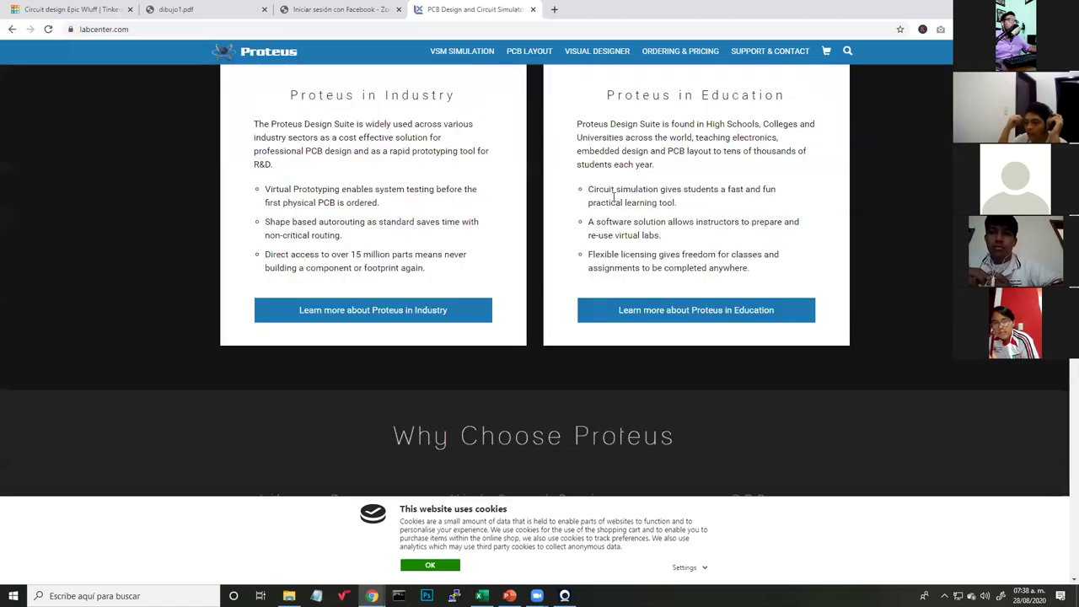
{"action": "scroll", "coordinate": [612, 194], "scroll_direction": "up", "scroll_amount": 8}
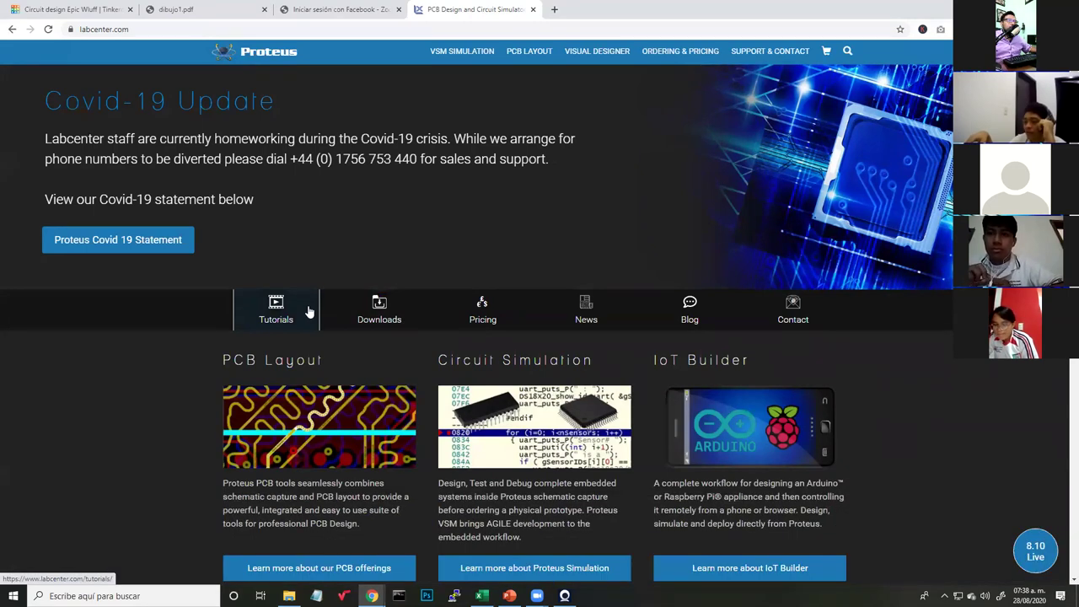
{"action": "left_click", "coordinate": [309, 312]}
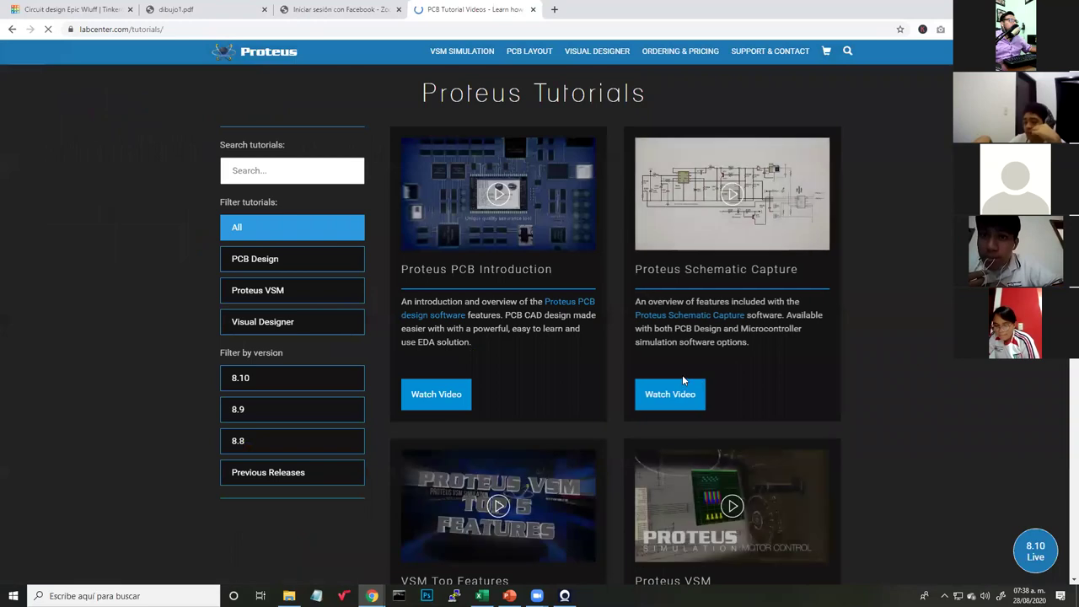
Play the Introduction to Visual Designer tutorial video and skip forward in stages to about 1:13.
{"action": "scroll", "coordinate": [910, 423], "scroll_direction": "down", "scroll_amount": 8}
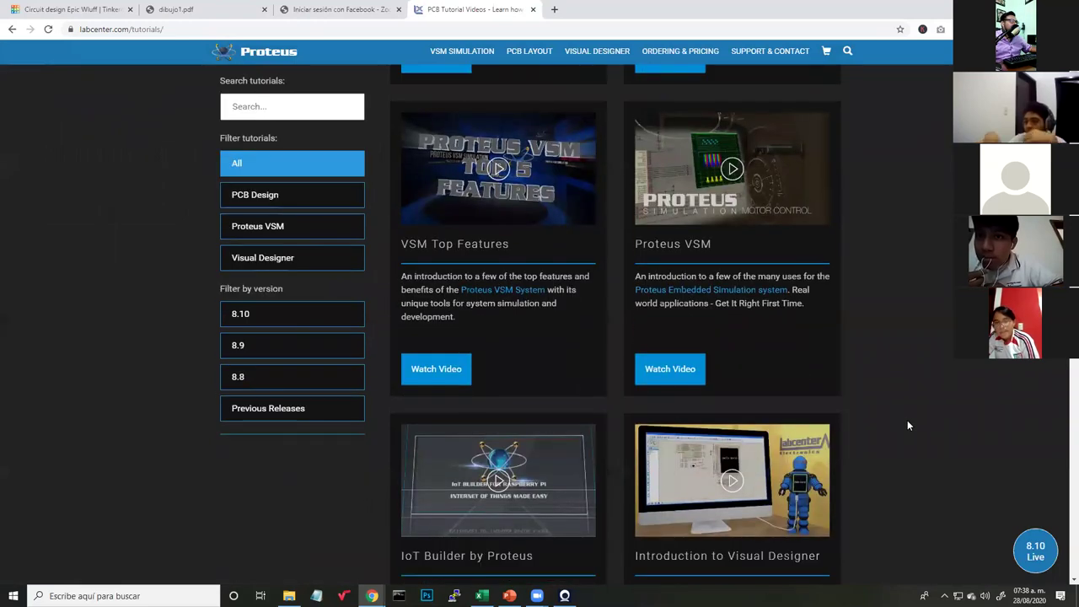
{"action": "scroll", "coordinate": [906, 425], "scroll_direction": "up", "scroll_amount": 2}
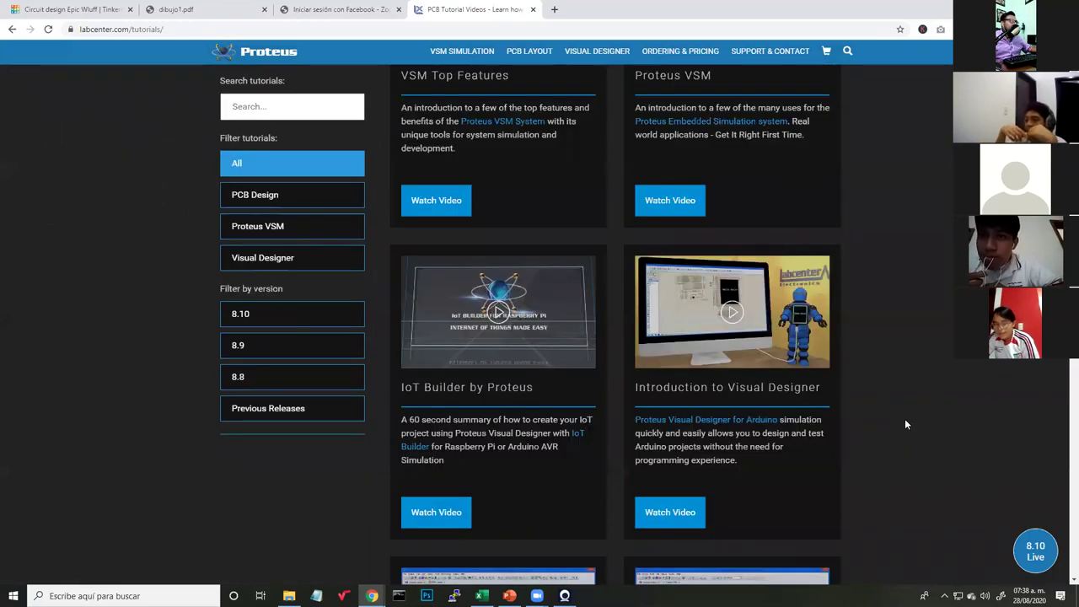
{"action": "left_click", "coordinate": [730, 312]}
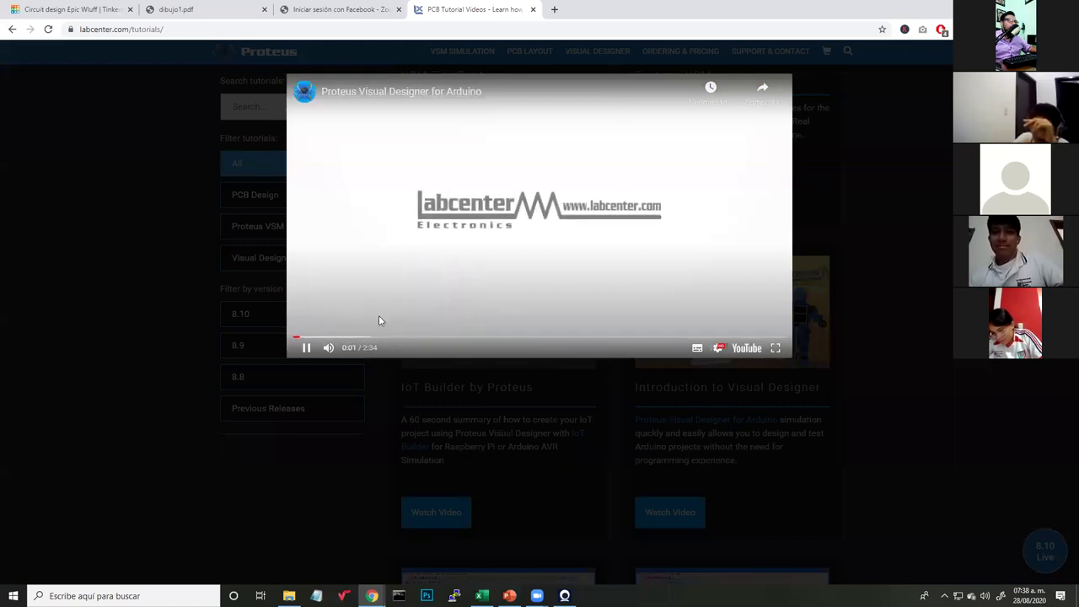
{"action": "left_click", "coordinate": [359, 336]}
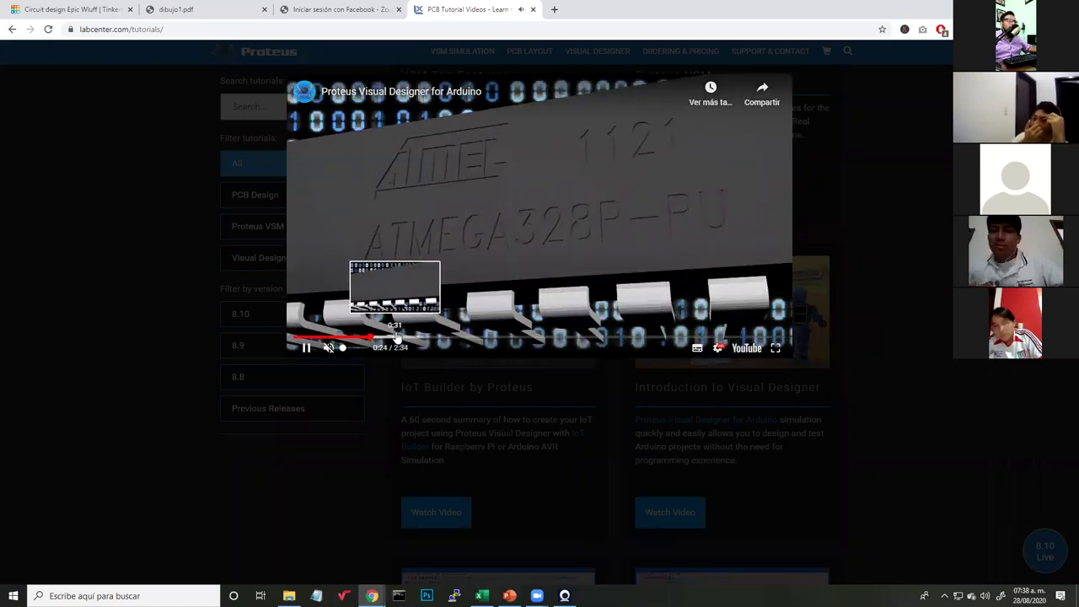
{"action": "left_click", "coordinate": [411, 337]}
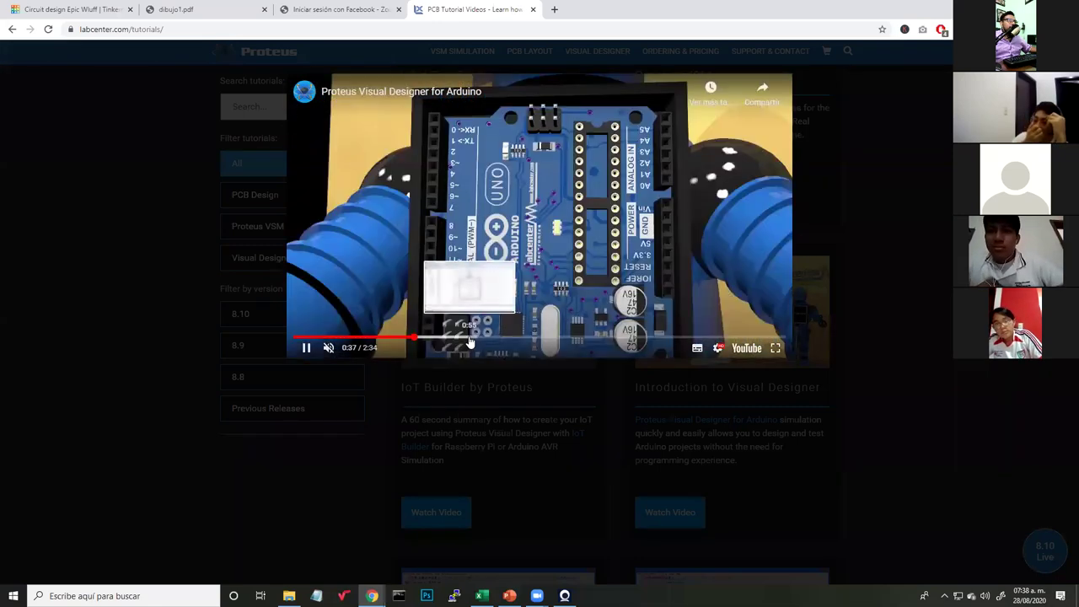
{"action": "left_click", "coordinate": [470, 340]}
{"action": "left_click_drag", "start_coordinate": [451, 339], "coordinate": [463, 340]}
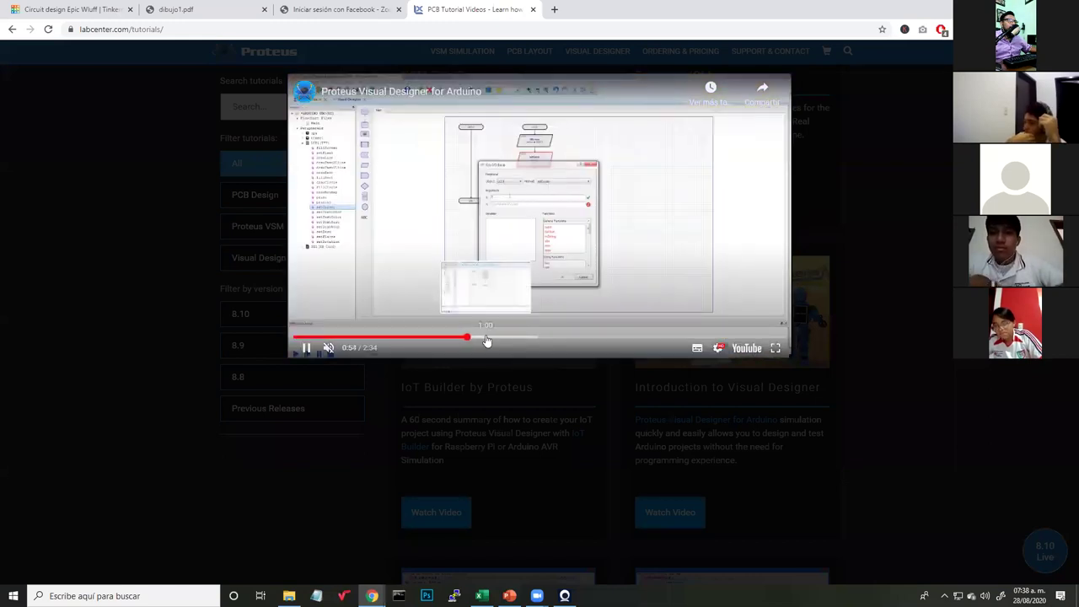
{"action": "left_click_drag", "start_coordinate": [487, 338], "coordinate": [534, 346]}
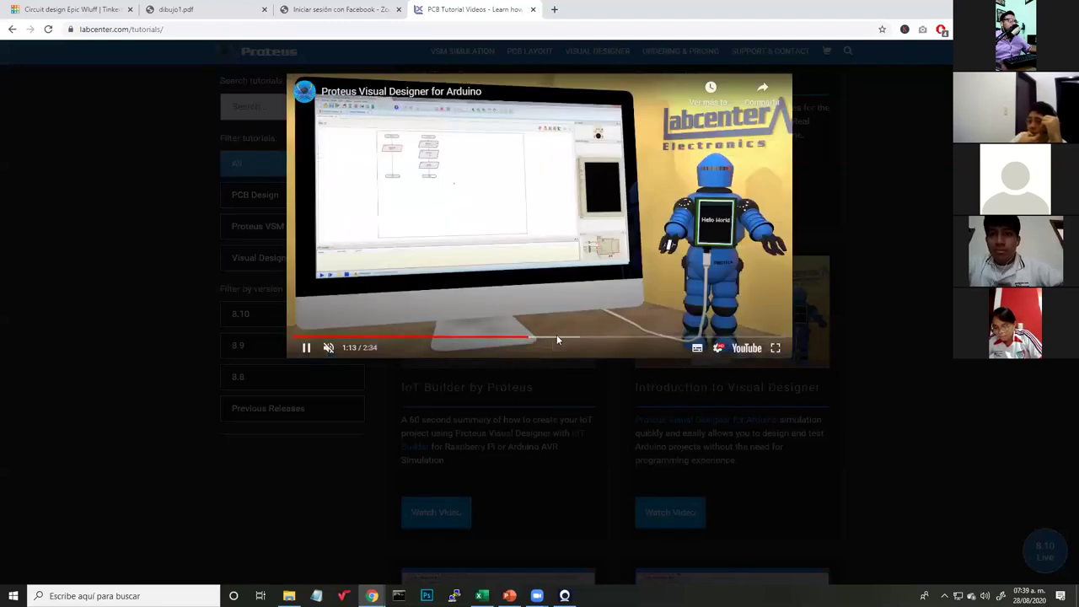
Skip through the rest of the Visual Designer video to its closing screen, pausing on the chess demo, and close the player.
{"action": "left_click", "coordinate": [560, 339]}
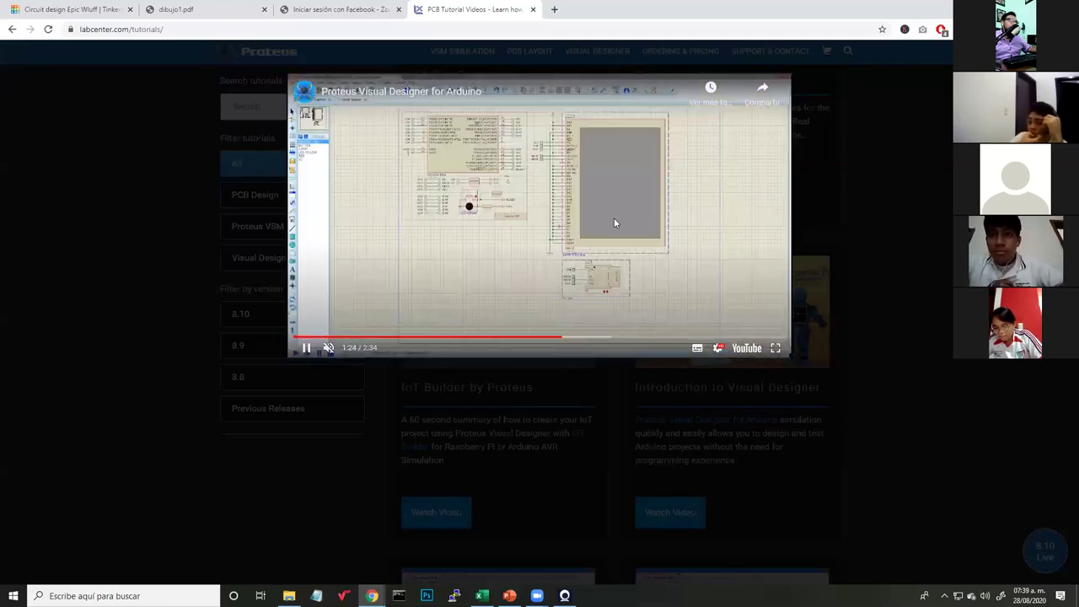
{"action": "left_click", "coordinate": [599, 337]}
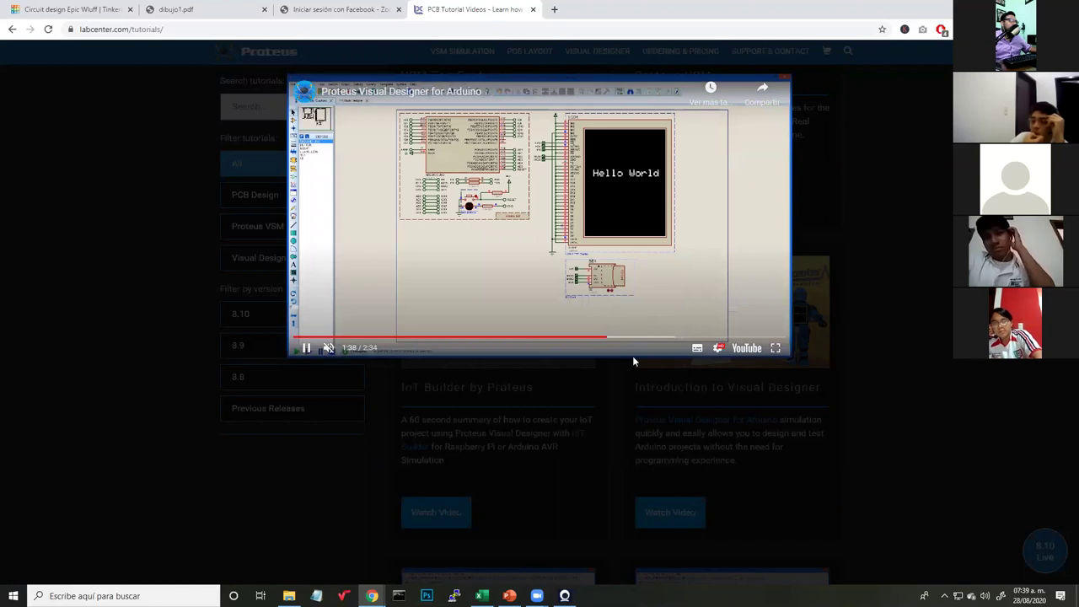
{"action": "left_click", "coordinate": [650, 338]}
{"action": "left_click", "coordinate": [681, 338]}
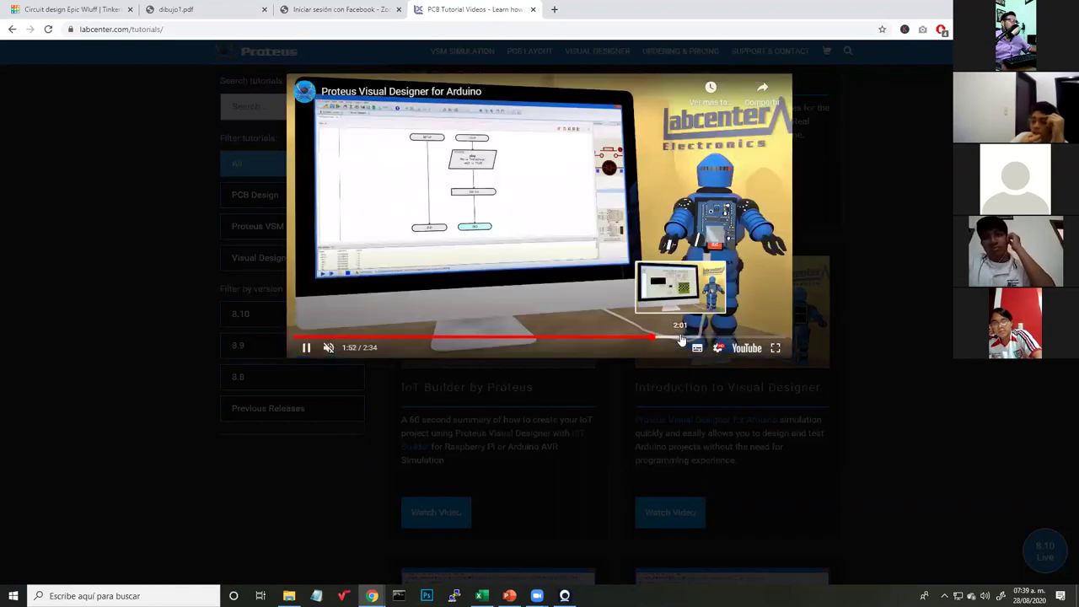
{"action": "left_click", "coordinate": [746, 291]}
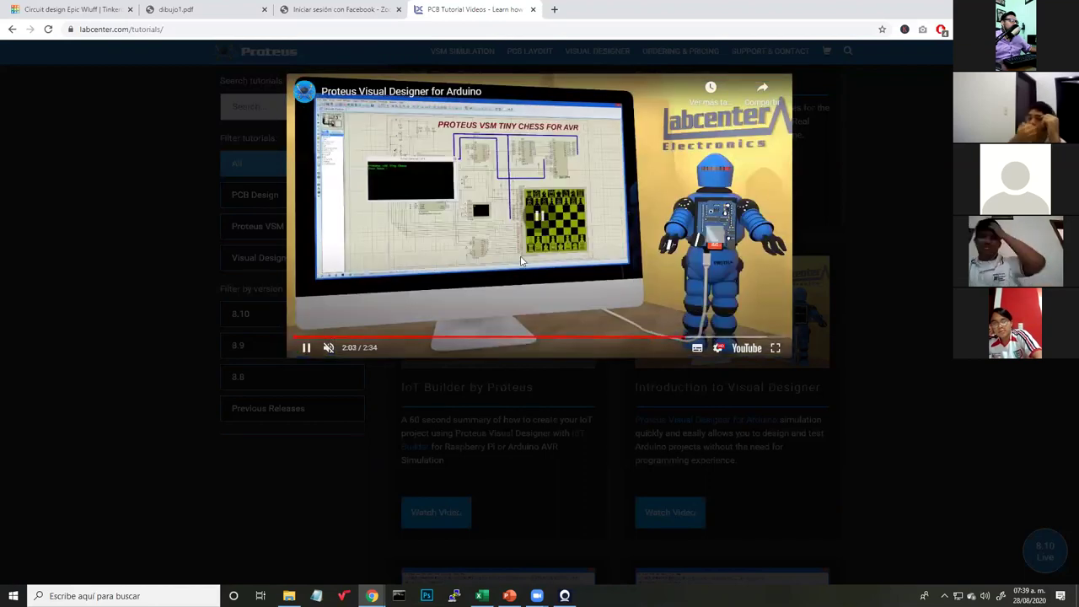
{"action": "left_click", "coordinate": [768, 252]}
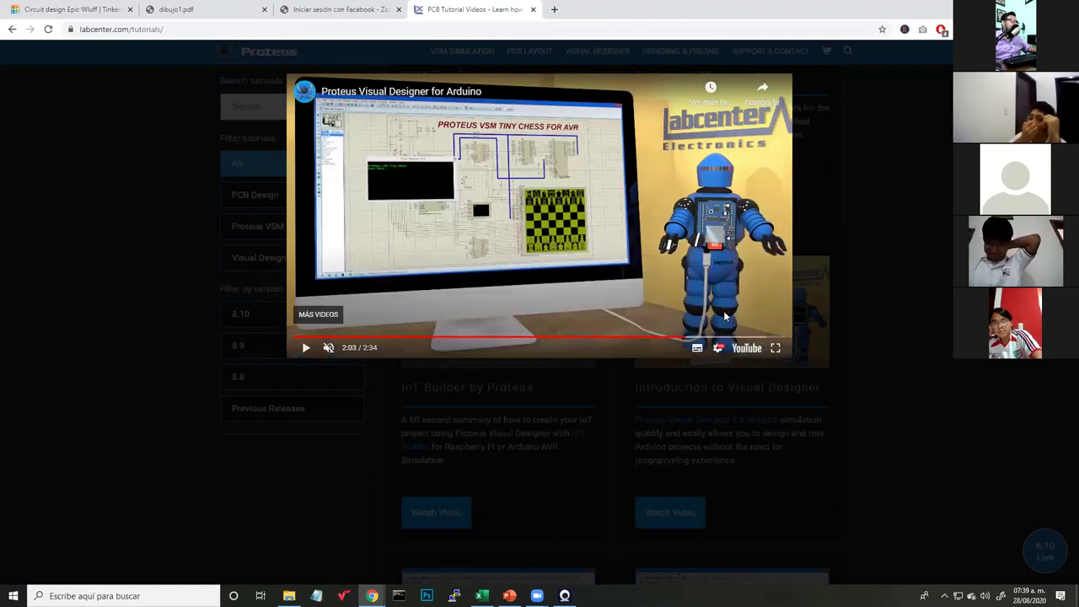
{"action": "left_click", "coordinate": [725, 337]}
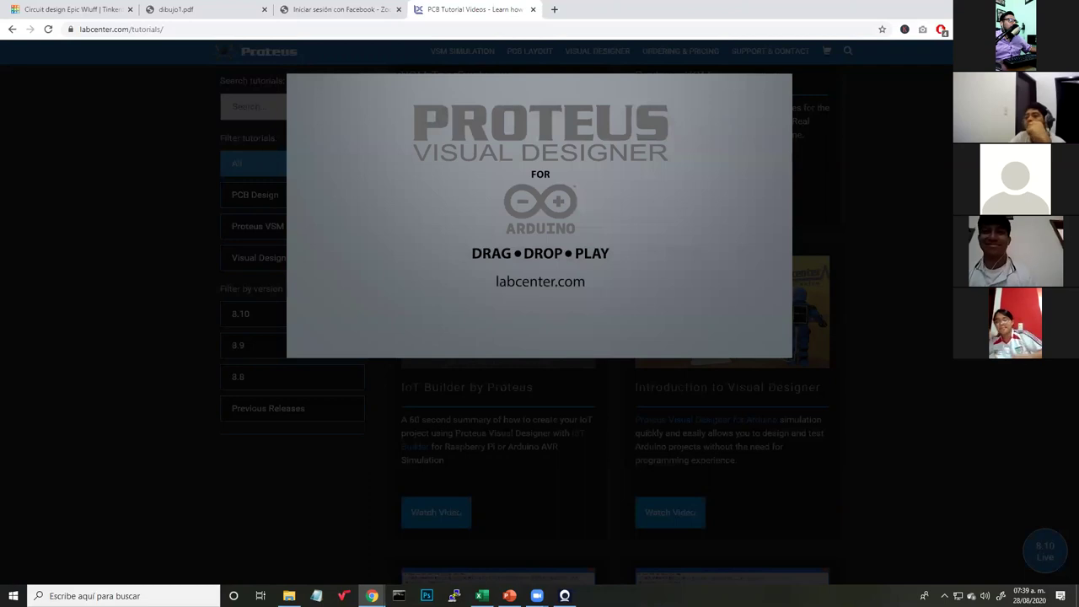
{"action": "left_click", "coordinate": [901, 247]}
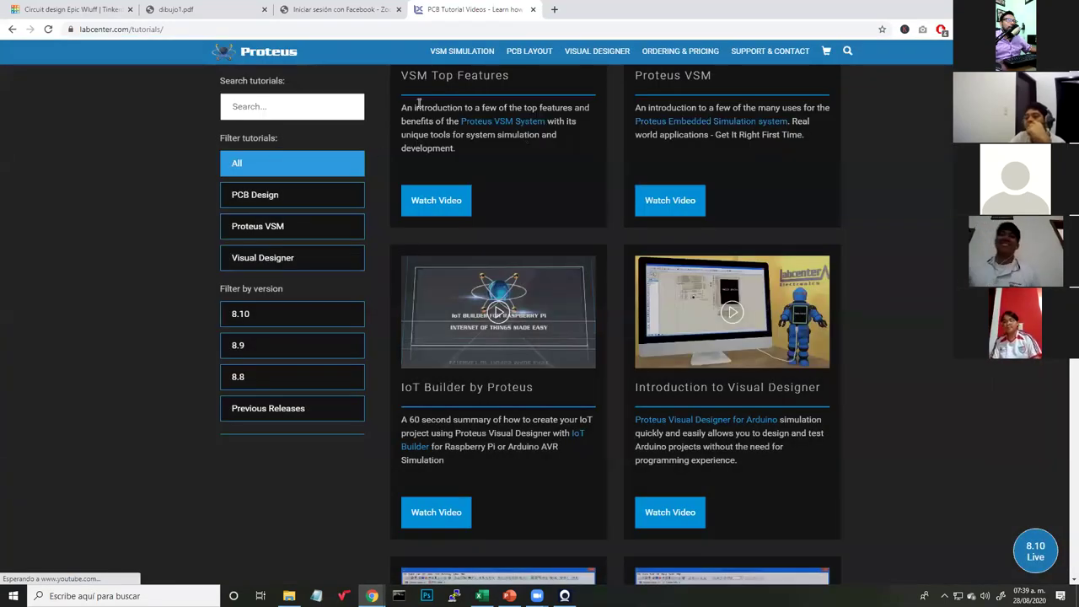
Return to the Proteus home page and look over its Why Choose Proteus section.
{"action": "scroll", "coordinate": [428, 187], "scroll_direction": "up", "scroll_amount": 5}
{"action": "scroll", "coordinate": [683, 243], "scroll_direction": "up", "scroll_amount": 2}
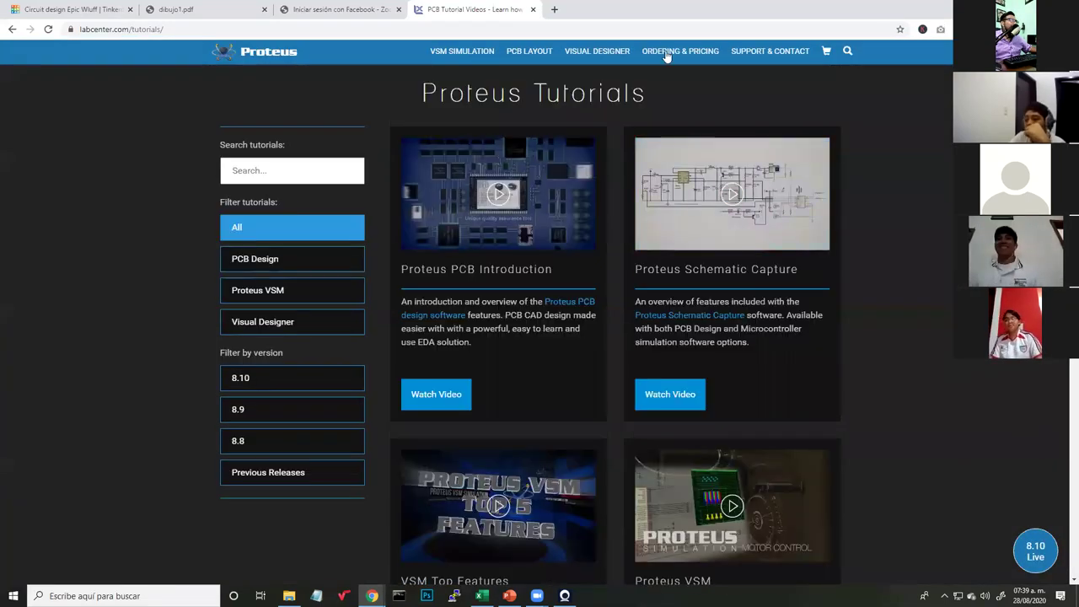
{"action": "left_click", "coordinate": [289, 53]}
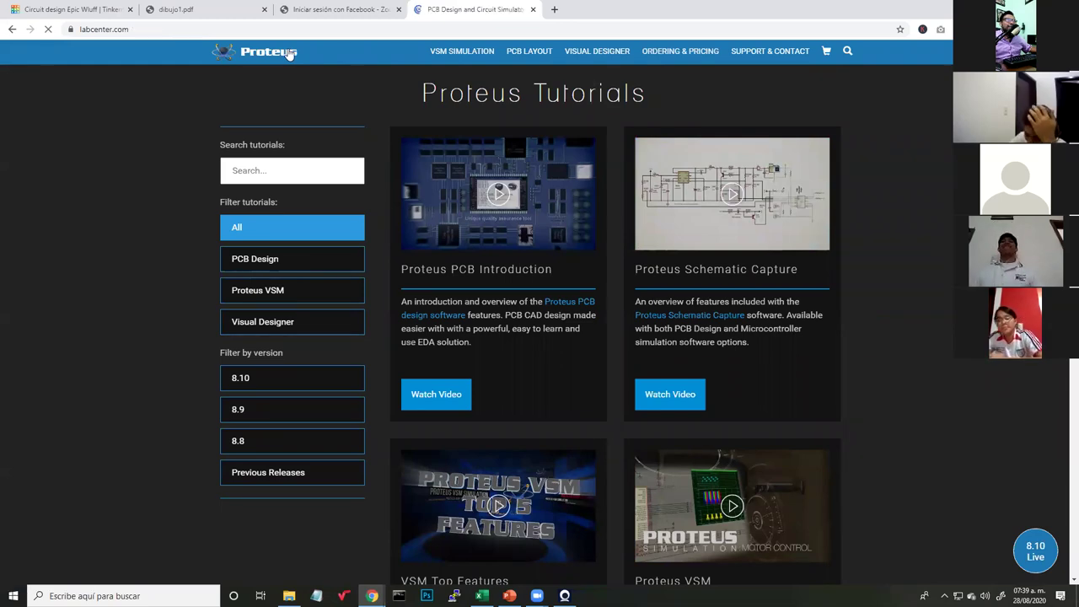
{"action": "scroll", "coordinate": [917, 344], "scroll_direction": "down", "scroll_amount": 3}
{"action": "scroll", "coordinate": [918, 344], "scroll_direction": "down", "scroll_amount": 10}
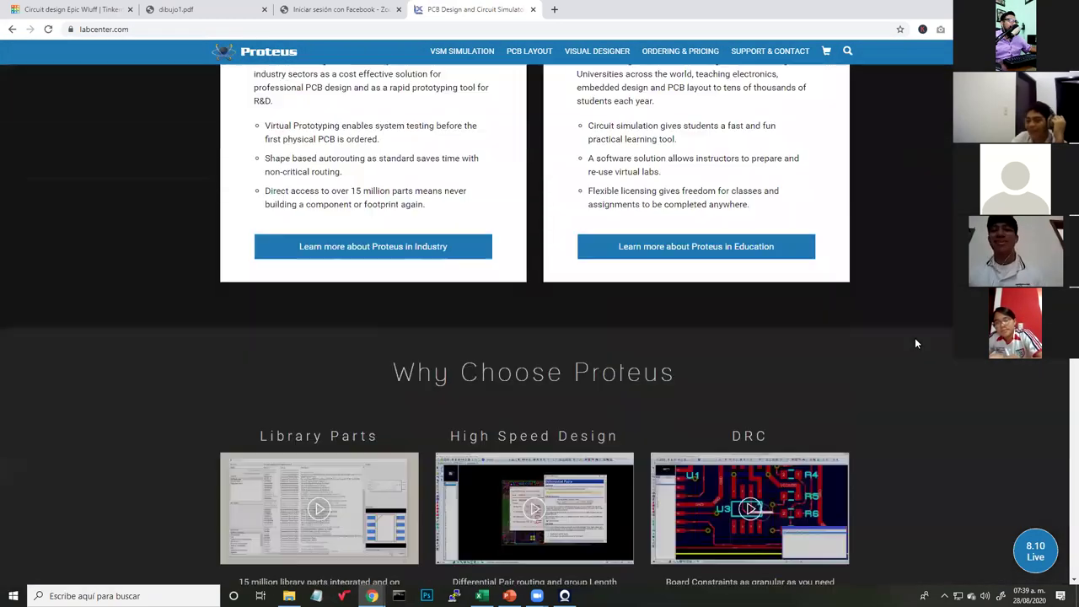
{"action": "scroll", "coordinate": [914, 337], "scroll_direction": "down", "scroll_amount": 2}
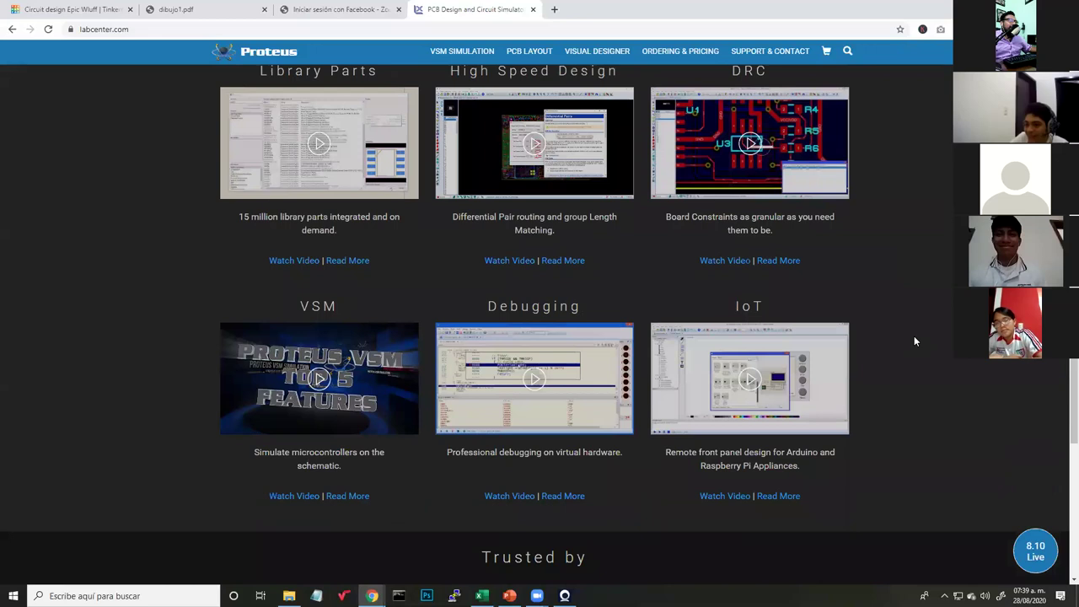
{"action": "scroll", "coordinate": [912, 336], "scroll_direction": "up", "scroll_amount": 3}
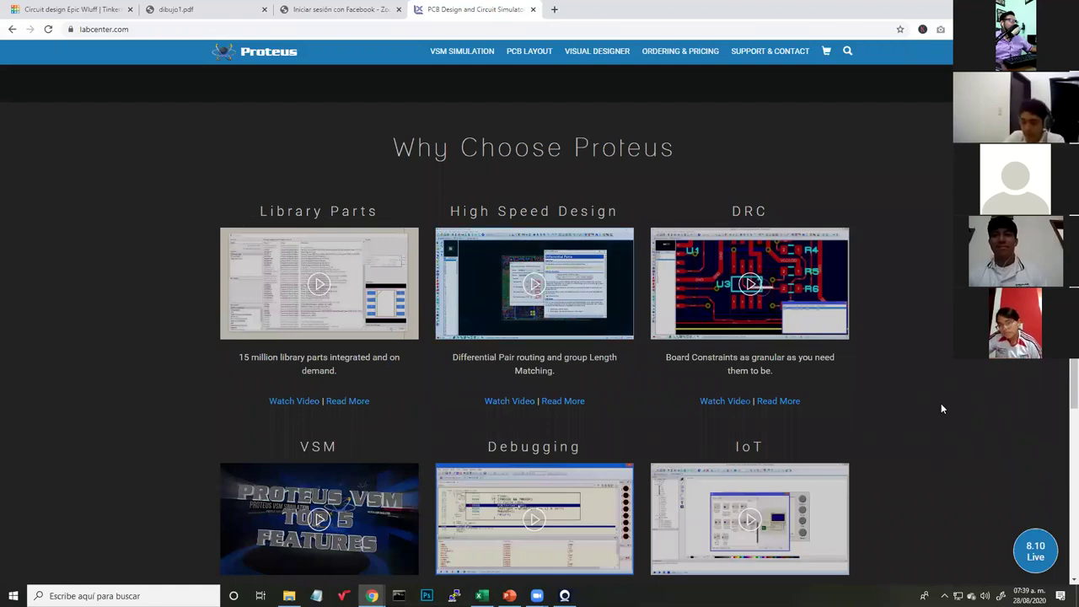
{"action": "scroll", "coordinate": [940, 403], "scroll_direction": "down", "scroll_amount": 5}
{"action": "scroll", "coordinate": [903, 400], "scroll_direction": "up", "scroll_amount": 1}
{"action": "scroll", "coordinate": [897, 401], "scroll_direction": "up", "scroll_amount": 15}
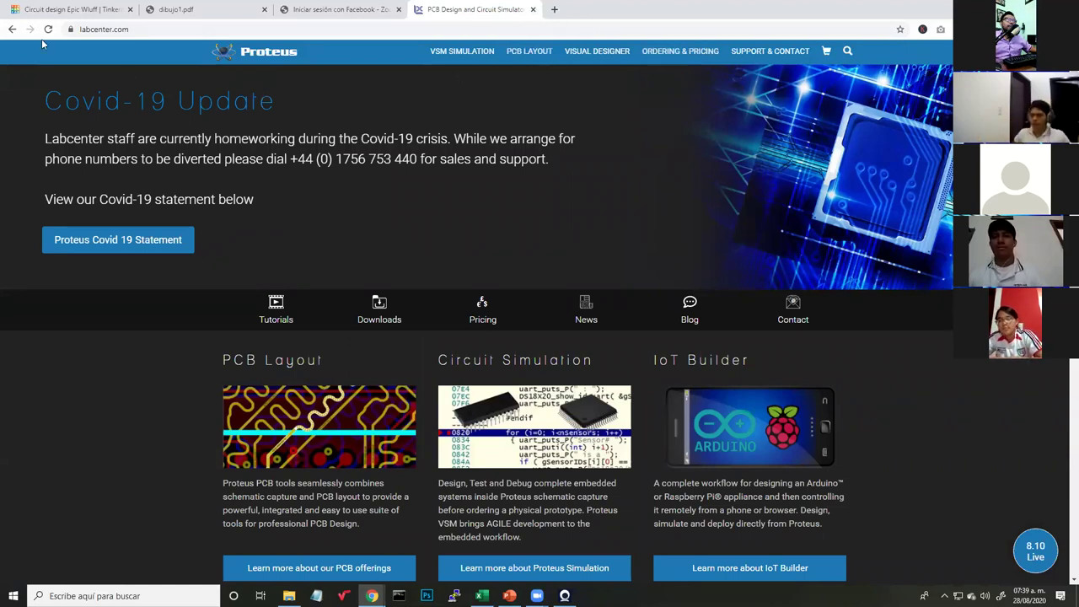
Go back to the Google results for PROTEUS and look over the videos, related software and web results.
{"action": "left_click", "coordinate": [13, 30]}
{"action": "right_click", "coordinate": [12, 30]}
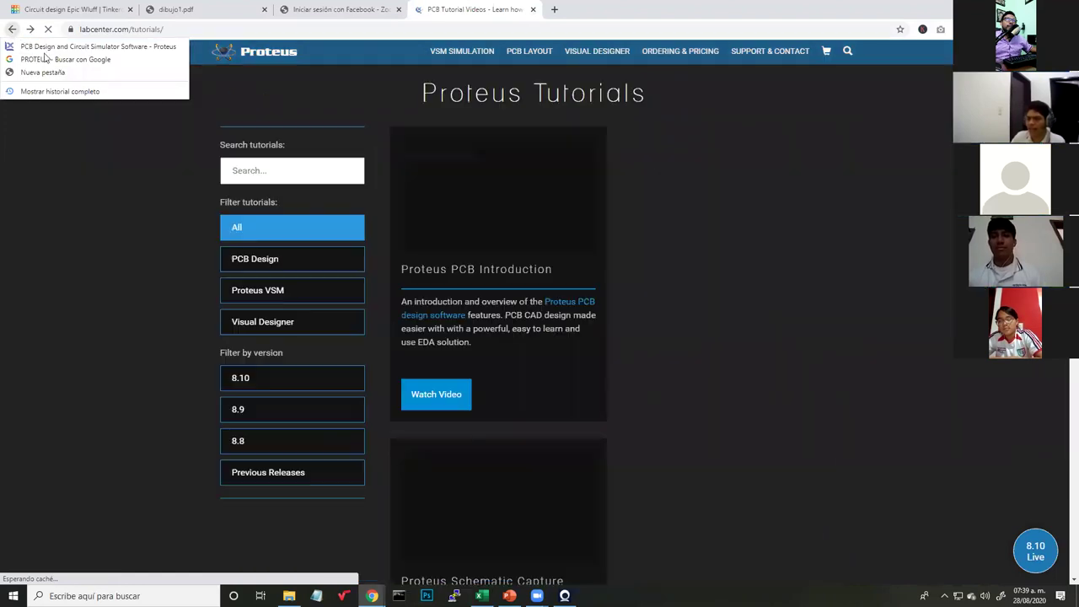
{"action": "left_click", "coordinate": [70, 61]}
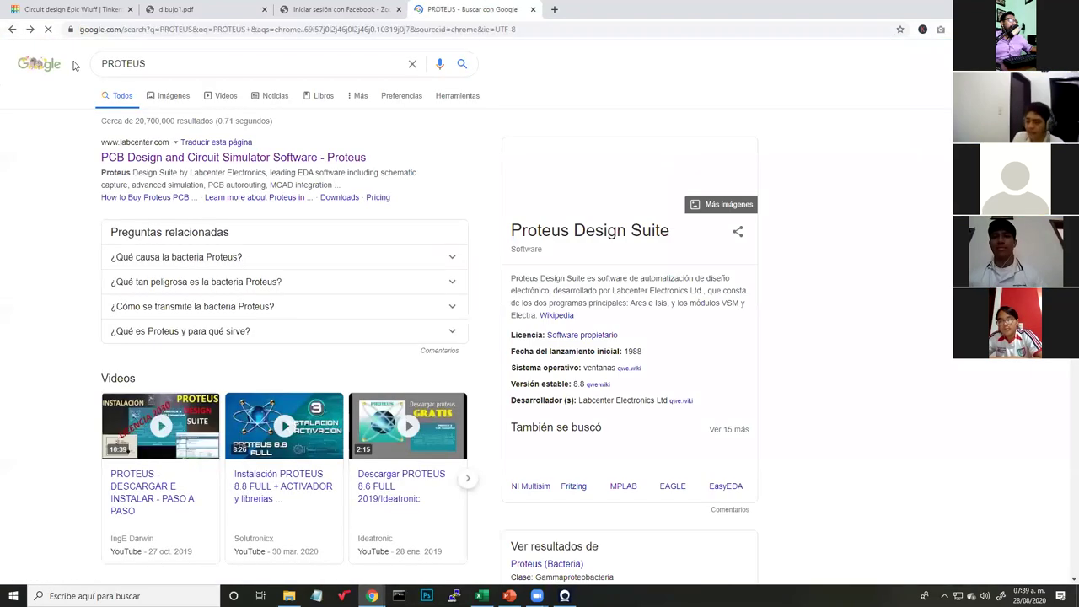
{"action": "scroll", "coordinate": [876, 379], "scroll_direction": "down", "scroll_amount": 5}
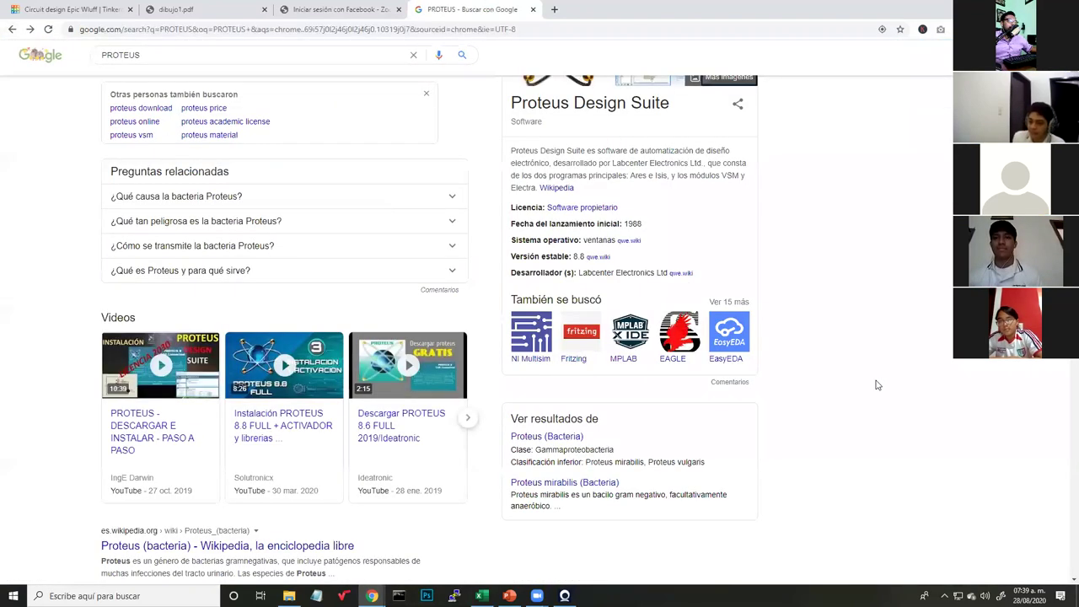
{"action": "scroll", "coordinate": [877, 383], "scroll_direction": "up", "scroll_amount": 3}
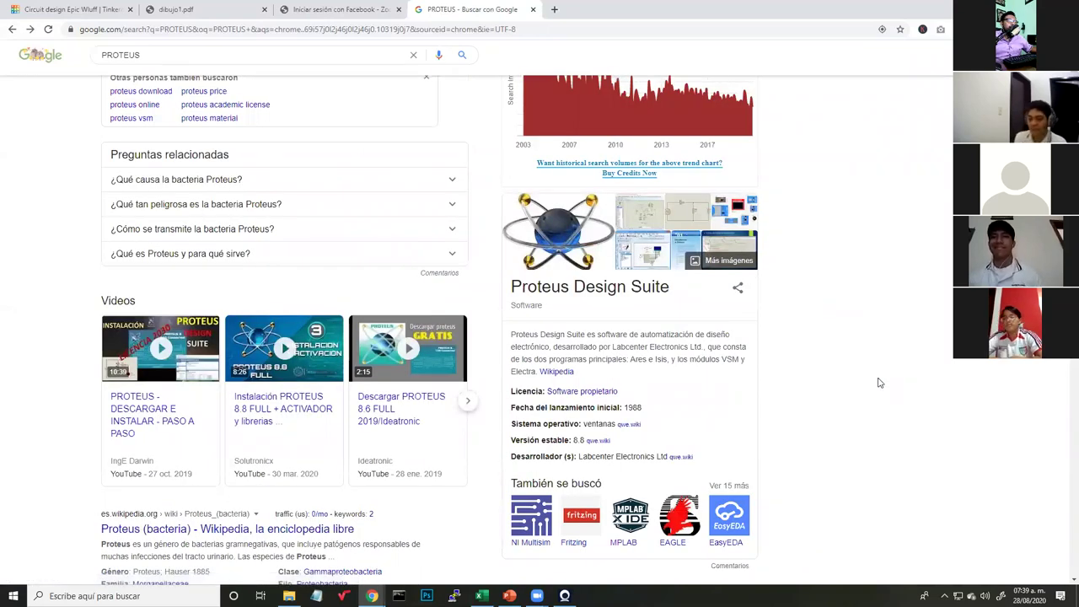
{"action": "scroll", "coordinate": [876, 385], "scroll_direction": "down", "scroll_amount": 4}
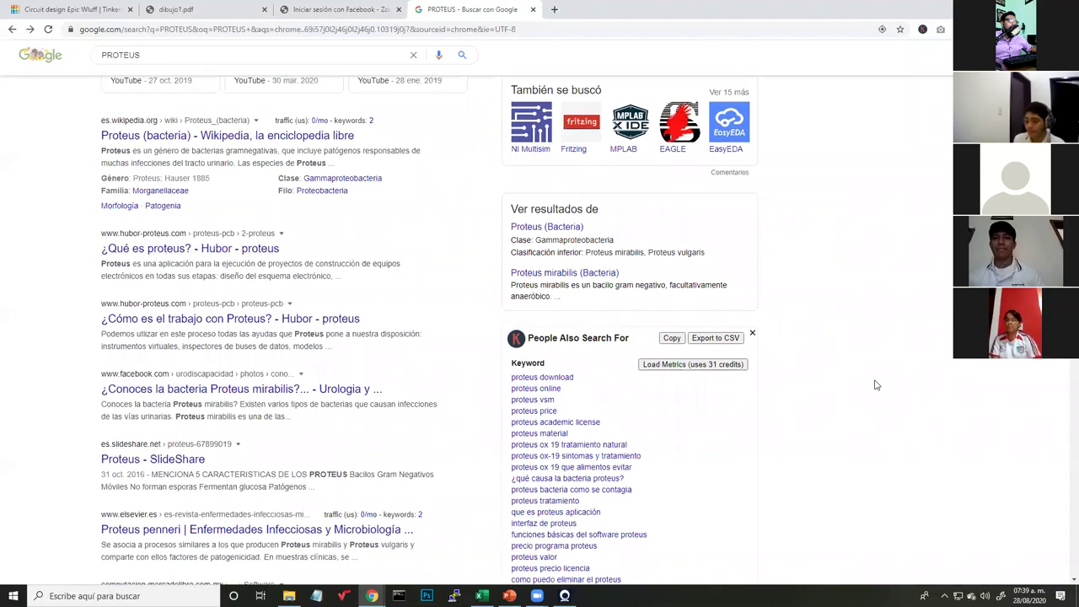
{"action": "scroll", "coordinate": [876, 384], "scroll_direction": "up", "scroll_amount": 3}
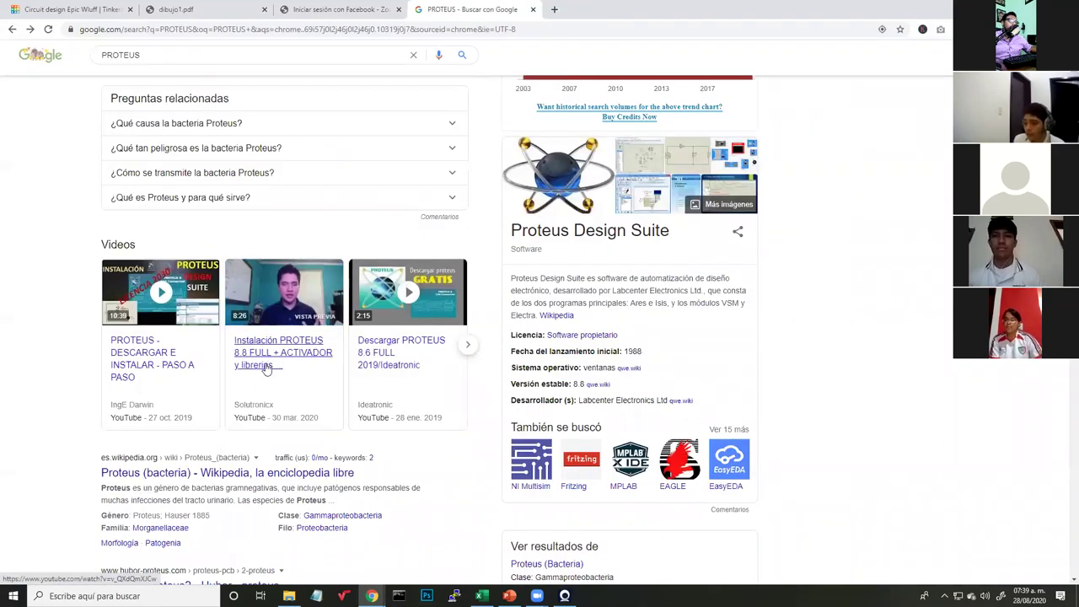
Show the image results for PROTEUS and preview the ultrasonic sensor simulation and the Arduino library schematic.
{"action": "scroll", "coordinate": [269, 364], "scroll_direction": "up", "scroll_amount": 3}
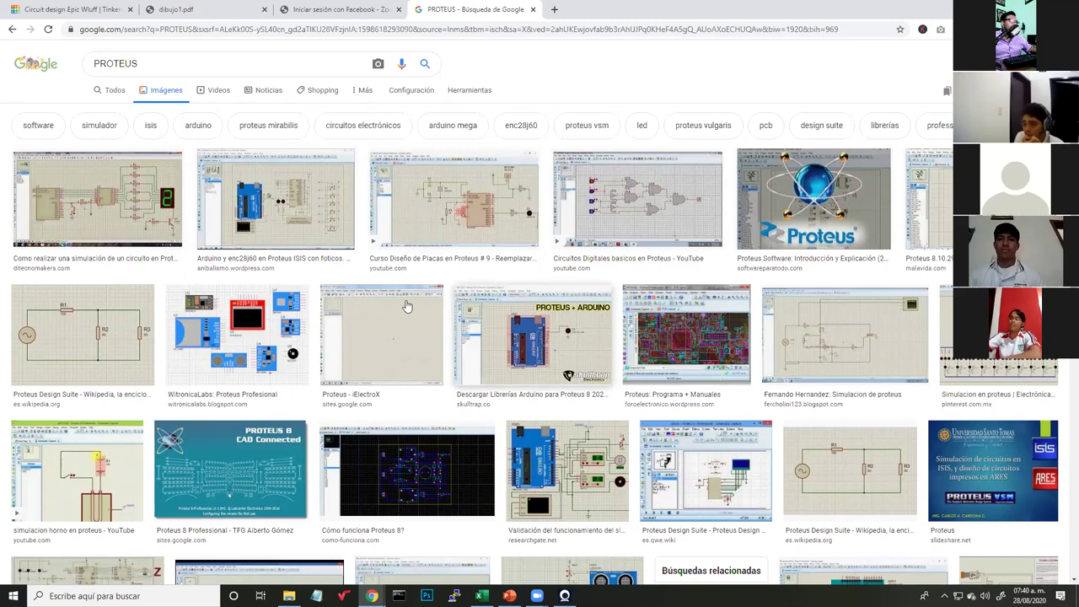
{"action": "scroll", "coordinate": [406, 306], "scroll_direction": "down", "scroll_amount": 3}
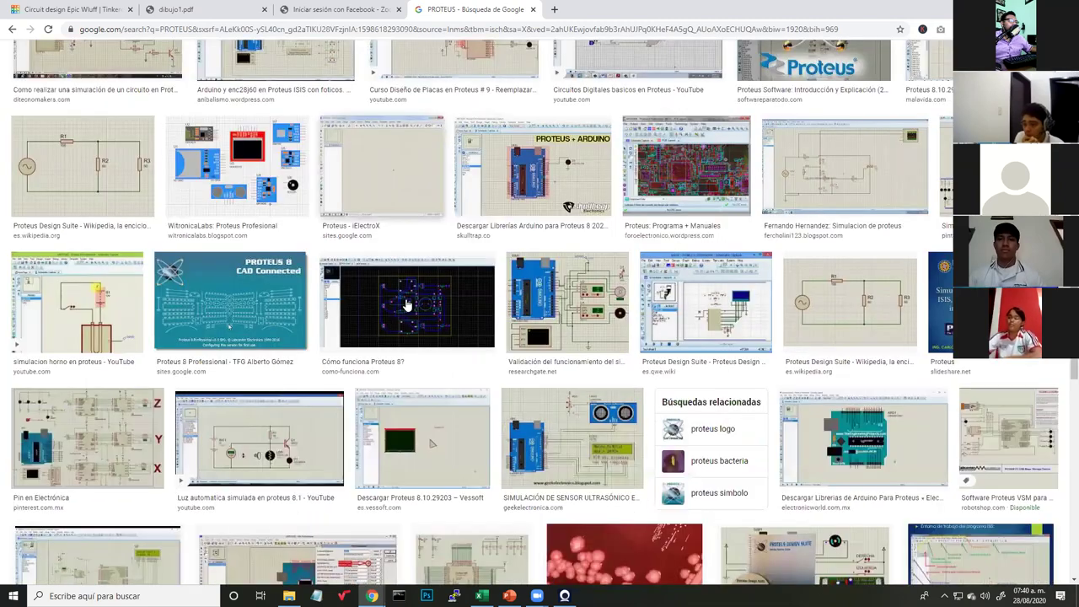
{"action": "left_click", "coordinate": [607, 434]}
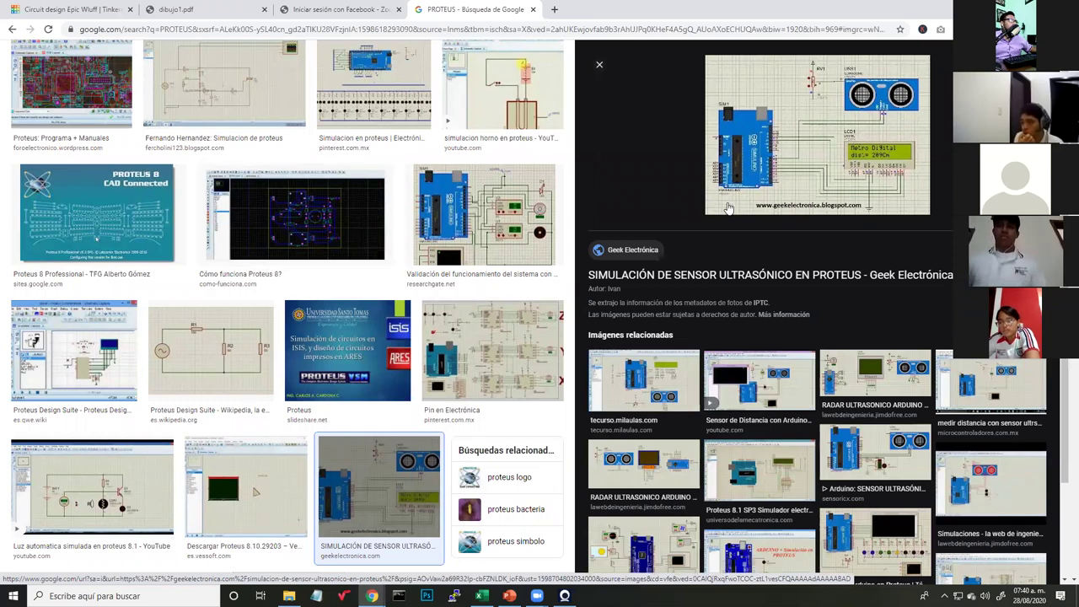
{"action": "scroll", "coordinate": [424, 349], "scroll_direction": "down", "scroll_amount": 3}
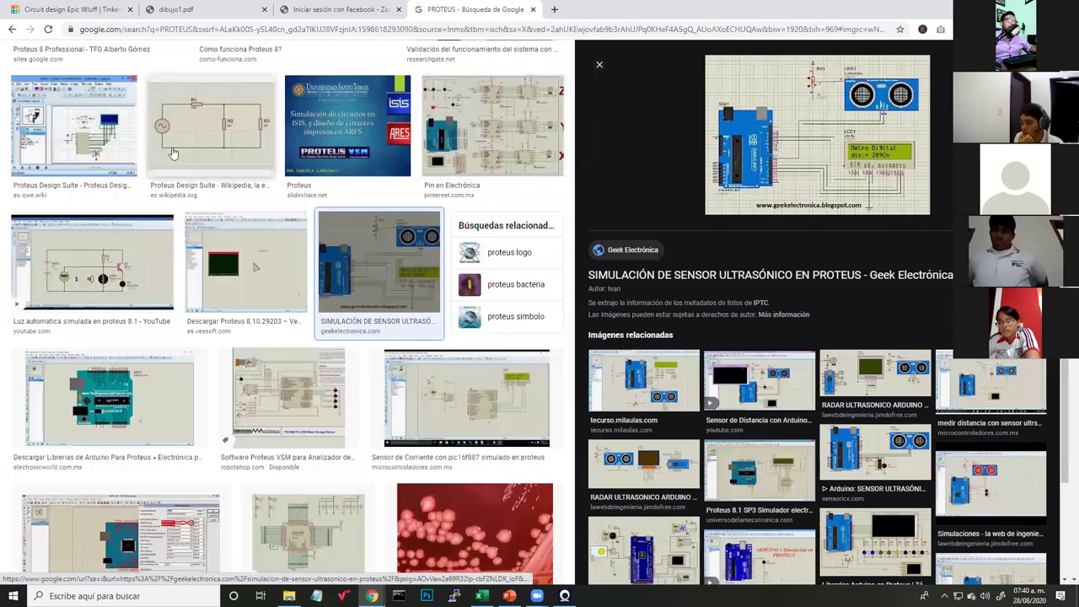
{"action": "scroll", "coordinate": [165, 253], "scroll_direction": "down", "scroll_amount": 2}
{"action": "left_click", "coordinate": [159, 250]}
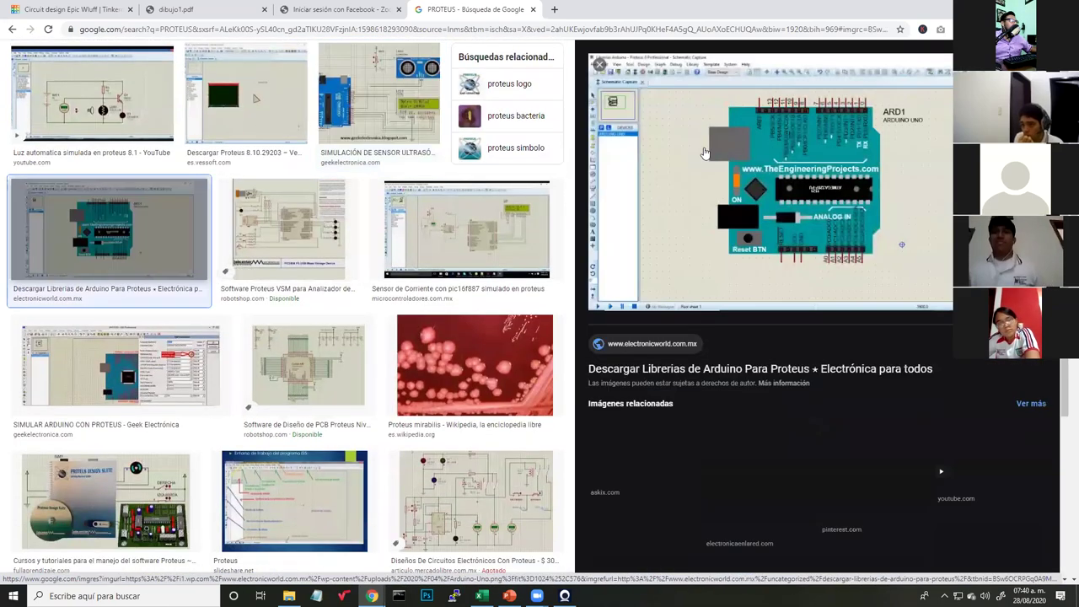
Look through more of the PROTEUS image results, previewing the Diferencias - DISEÑO ELECTRONICO circuit image.
{"action": "scroll", "coordinate": [200, 390], "scroll_direction": "down", "scroll_amount": 3}
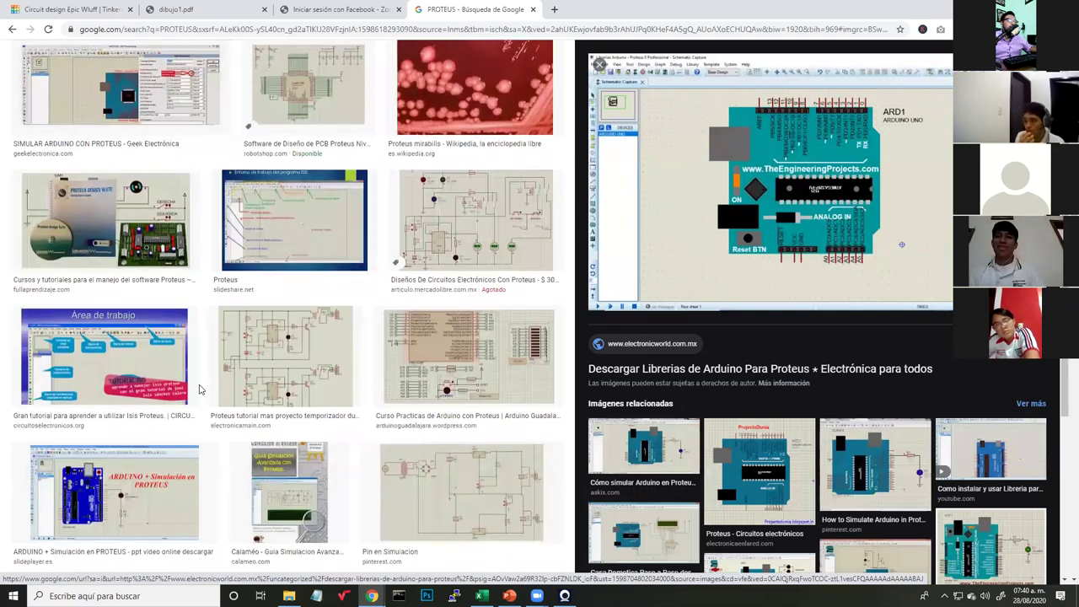
{"action": "scroll", "coordinate": [200, 389], "scroll_direction": "down", "scroll_amount": 6}
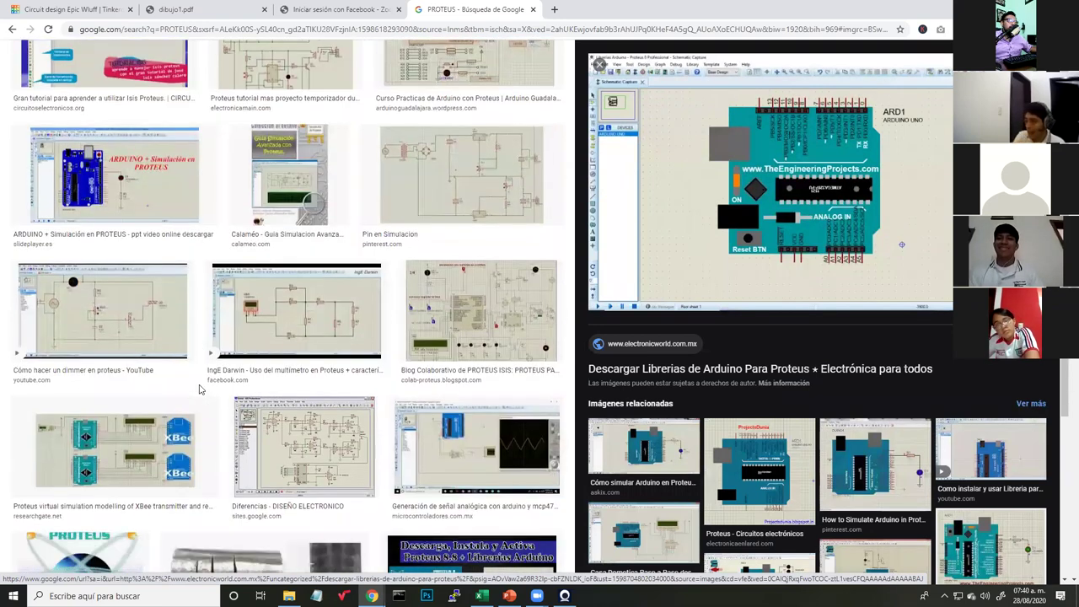
{"action": "left_click", "coordinate": [304, 258]}
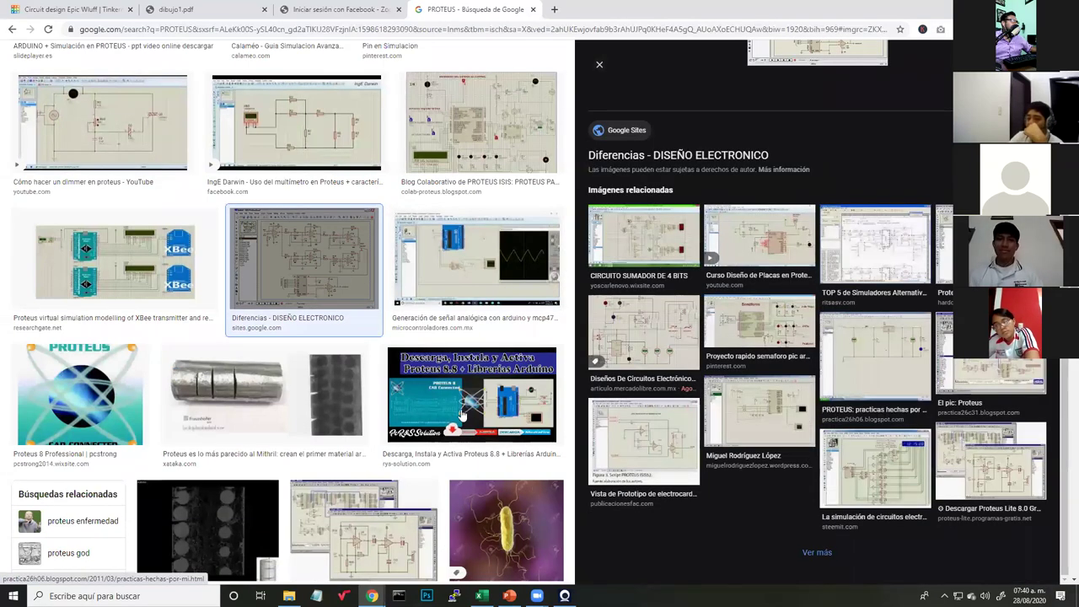
{"action": "scroll", "coordinate": [397, 408], "scroll_direction": "down", "scroll_amount": 3}
{"action": "scroll", "coordinate": [396, 409], "scroll_direction": "down", "scroll_amount": 3}
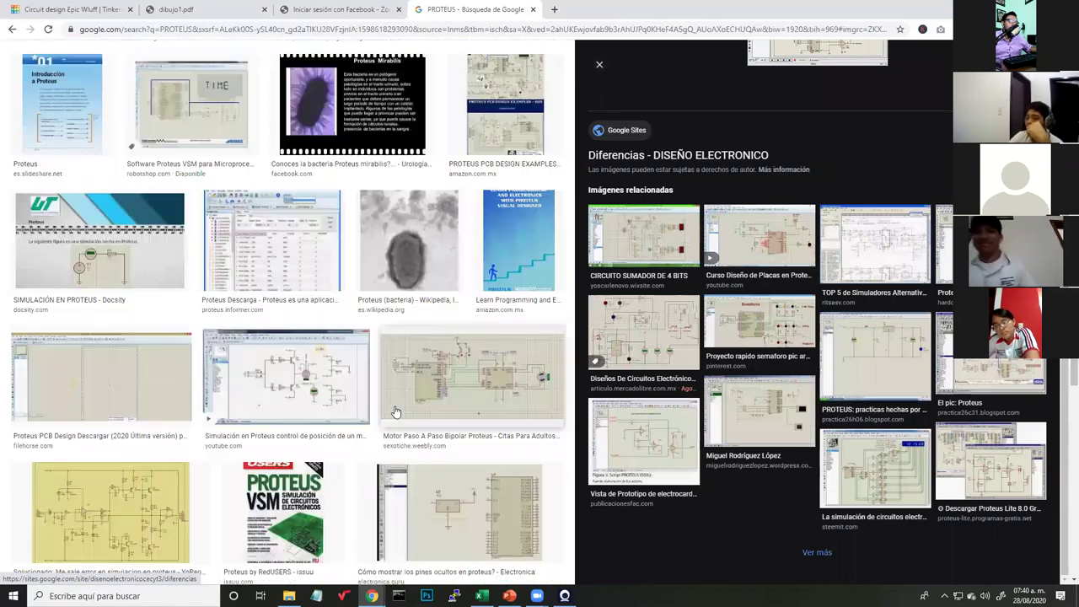
Return from the image results to the general web results for PROTEUS and look over the page.
{"action": "scroll", "coordinate": [396, 413], "scroll_direction": "up", "scroll_amount": 7}
{"action": "scroll", "coordinate": [396, 415], "scroll_direction": "up", "scroll_amount": 10}
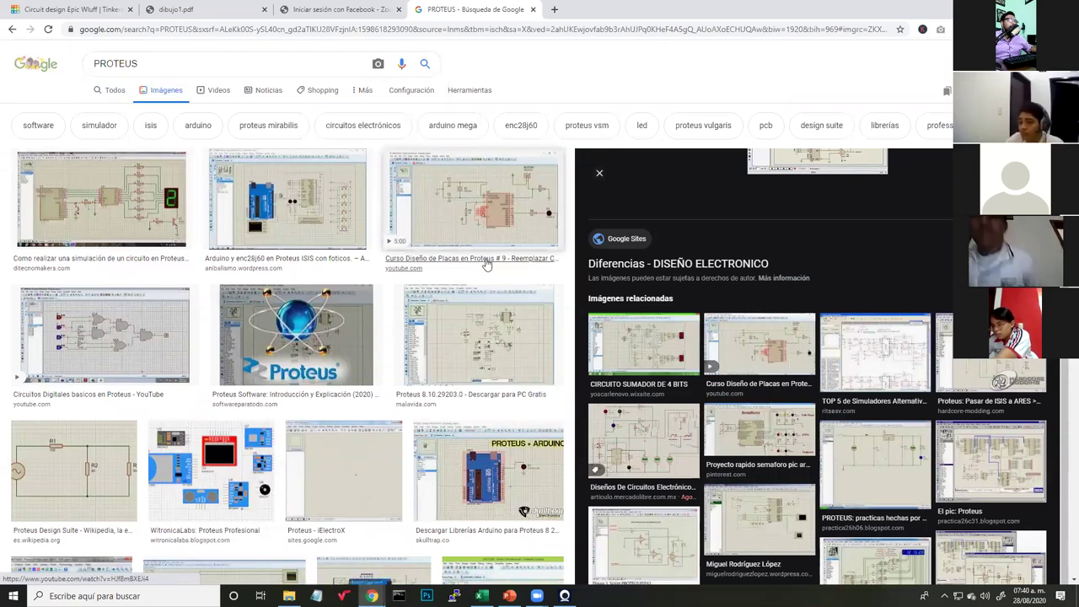
{"action": "left_click", "coordinate": [114, 89]}
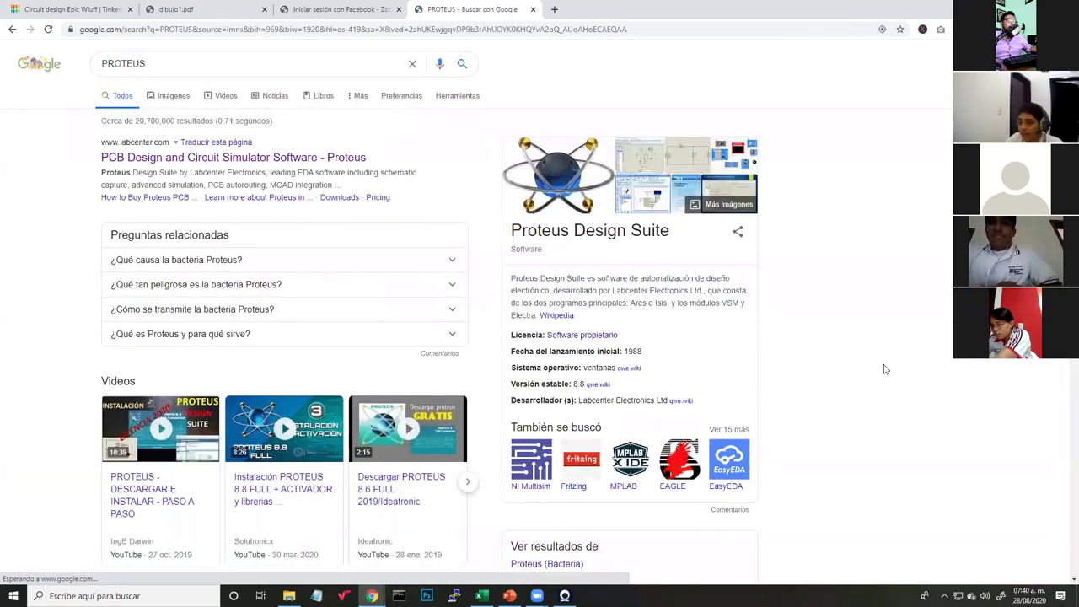
{"action": "scroll", "coordinate": [884, 366], "scroll_direction": "down", "scroll_amount": 10}
{"action": "scroll", "coordinate": [876, 358], "scroll_direction": "up", "scroll_amount": 10}
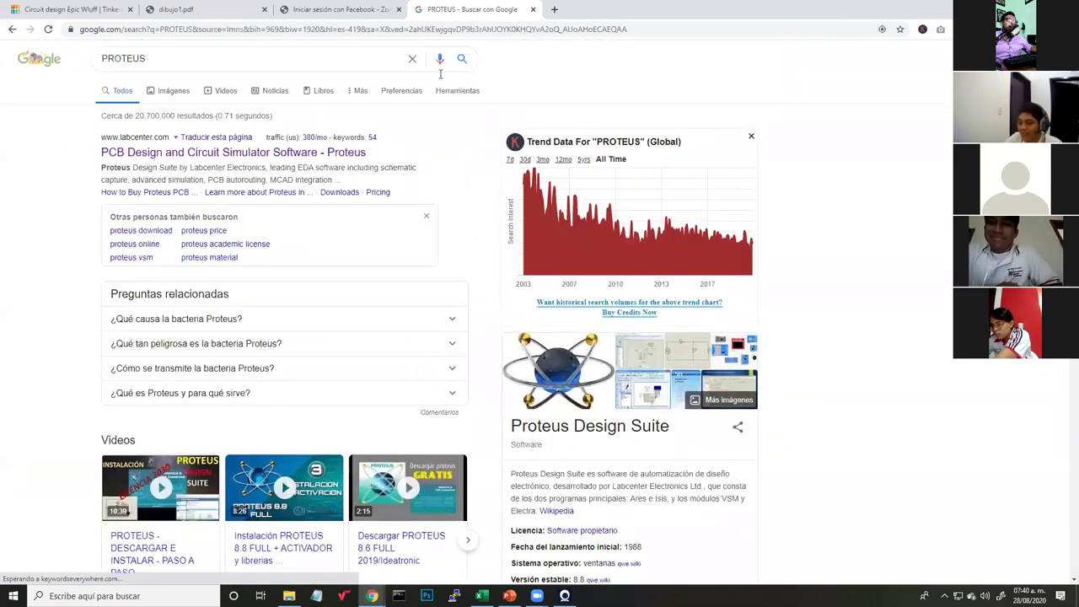
Switch to the Tinkercad circuit Epic Wluff, show the Arduino code for the three LEDs, and hide it again.
{"action": "key", "text": "ctrl+Tab"}
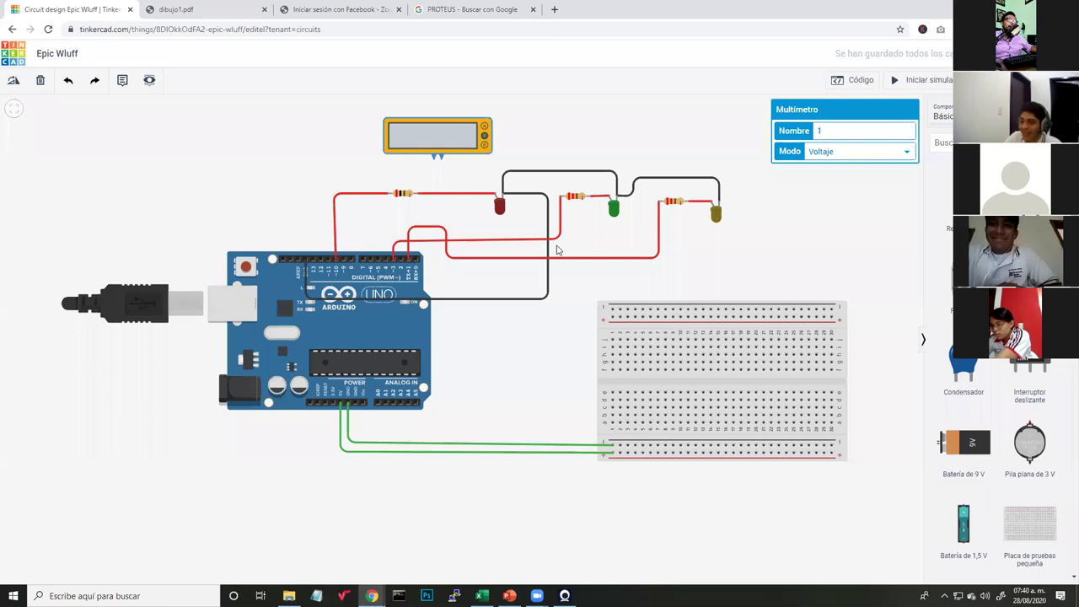
{"action": "left_click", "coordinate": [856, 85]}
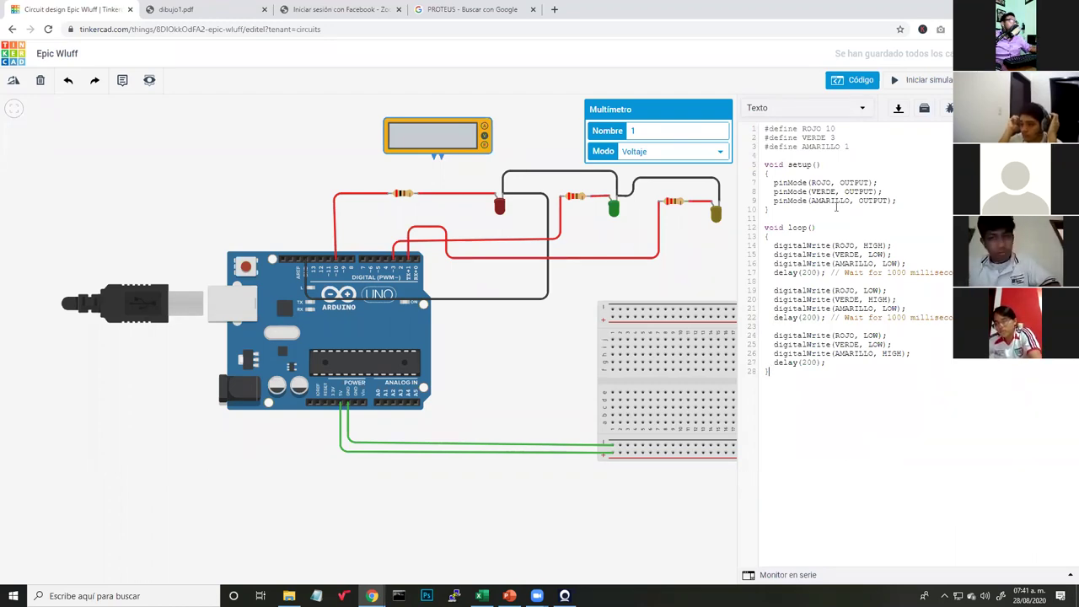
{"action": "left_click", "coordinate": [845, 82]}
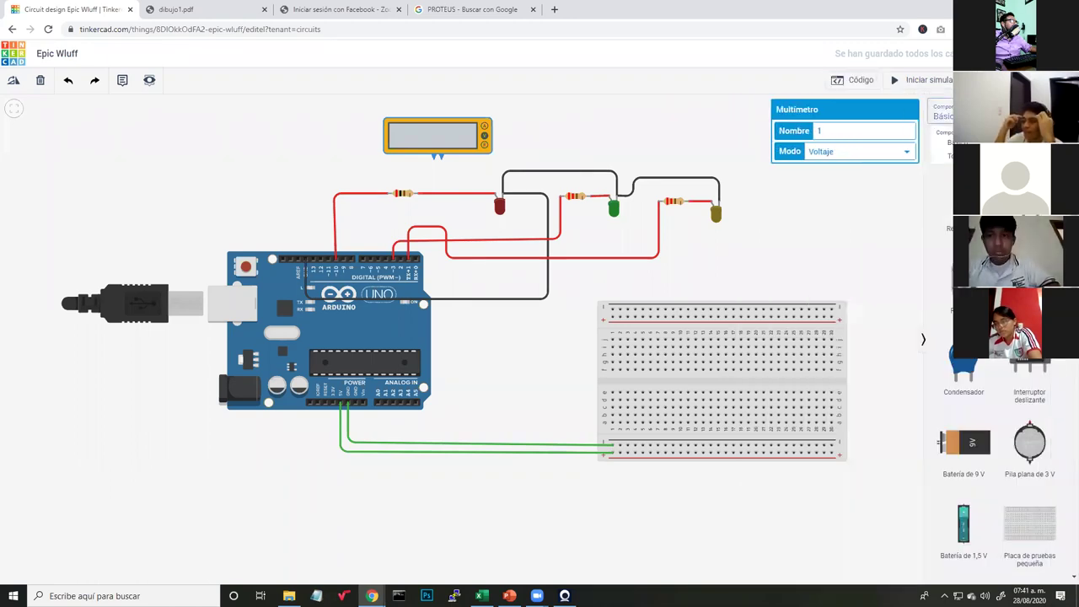
List all components in the library and look through the general and input parts, from sensors to DIP switches.
{"action": "left_click", "coordinate": [941, 116]}
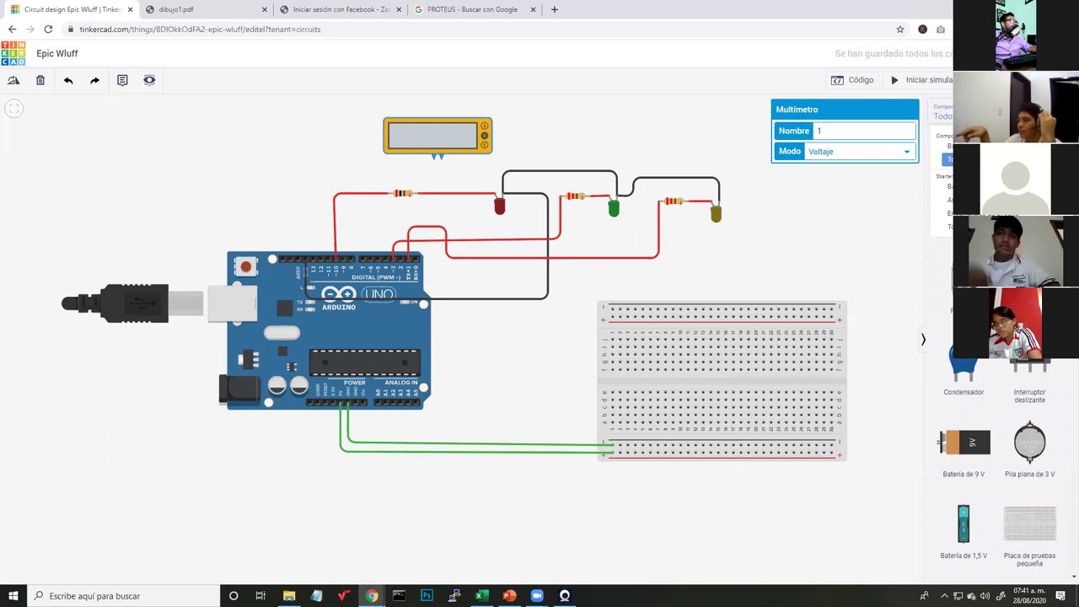
{"action": "left_click", "coordinate": [948, 158]}
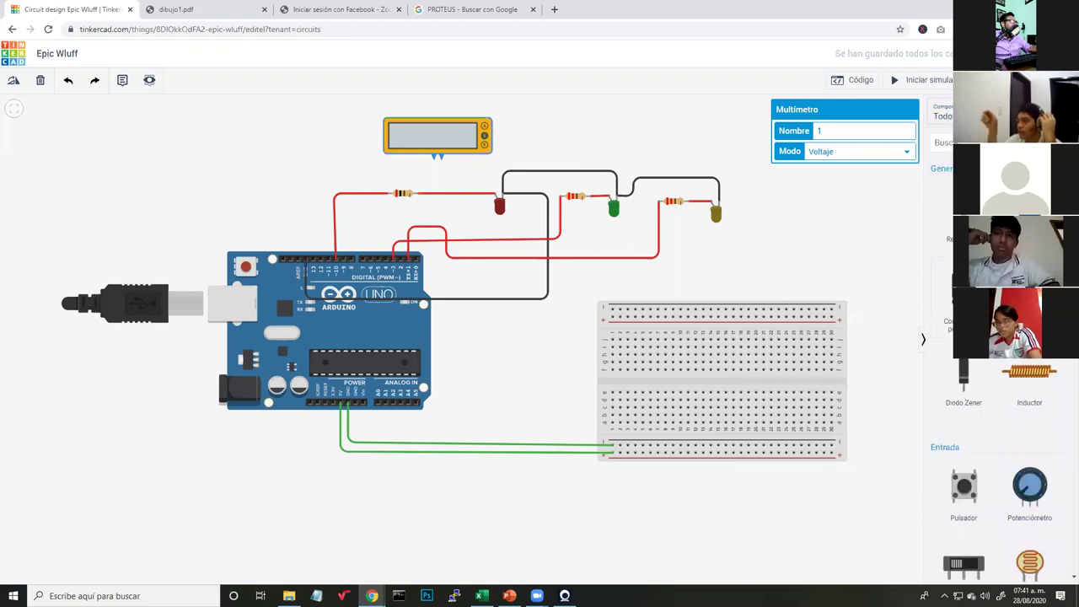
{"action": "scroll", "coordinate": [995, 421], "scroll_direction": "down", "scroll_amount": 2}
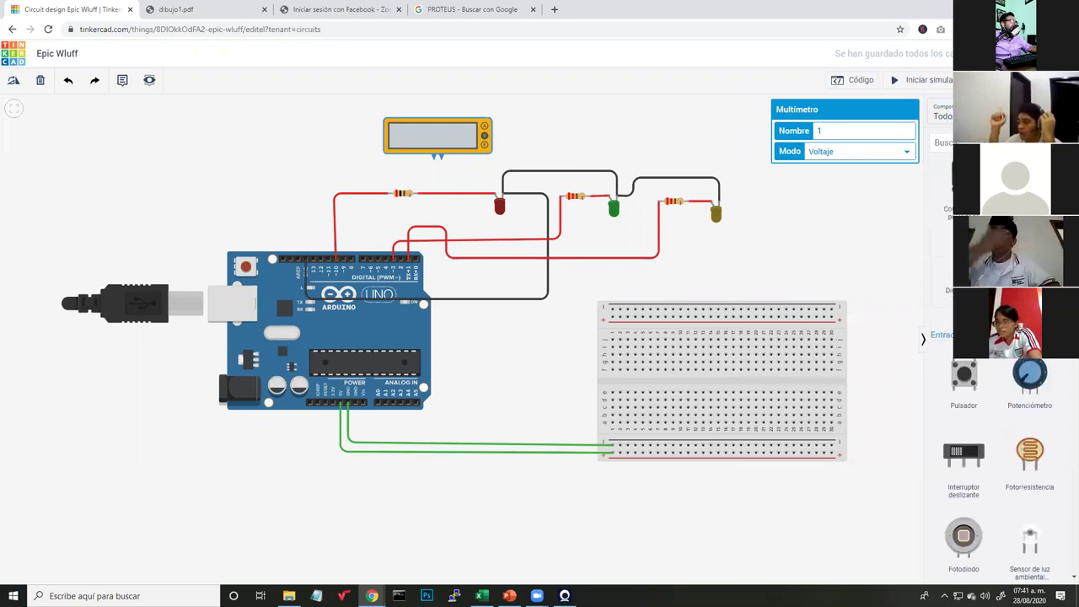
{"action": "scroll", "coordinate": [994, 421], "scroll_direction": "down", "scroll_amount": 2}
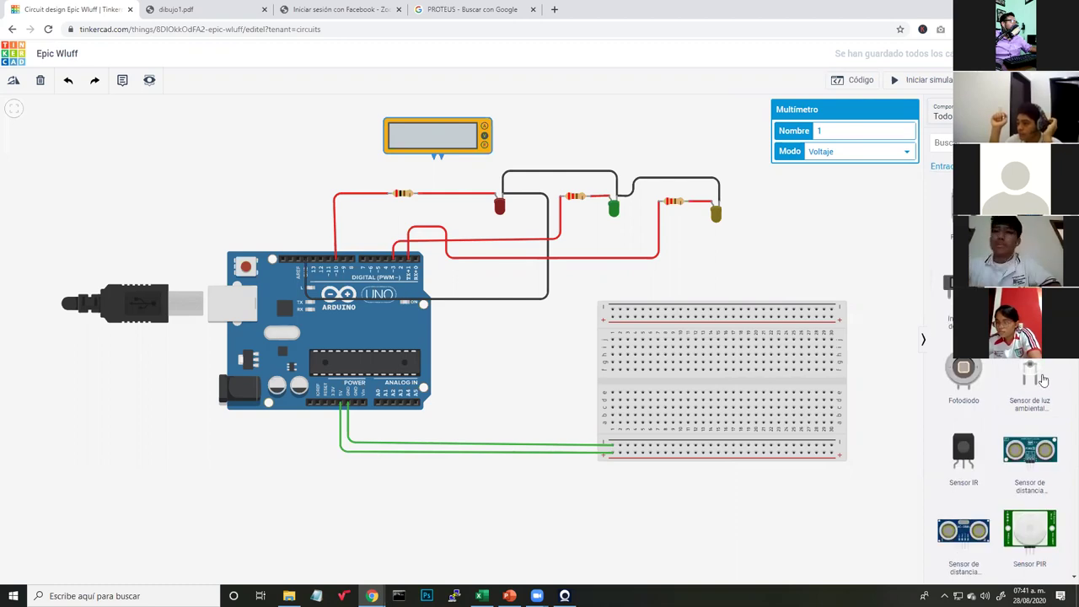
{"action": "scroll", "coordinate": [1016, 396], "scroll_direction": "down", "scroll_amount": 2}
{"action": "scroll", "coordinate": [1016, 365], "scroll_direction": "down", "scroll_amount": 2}
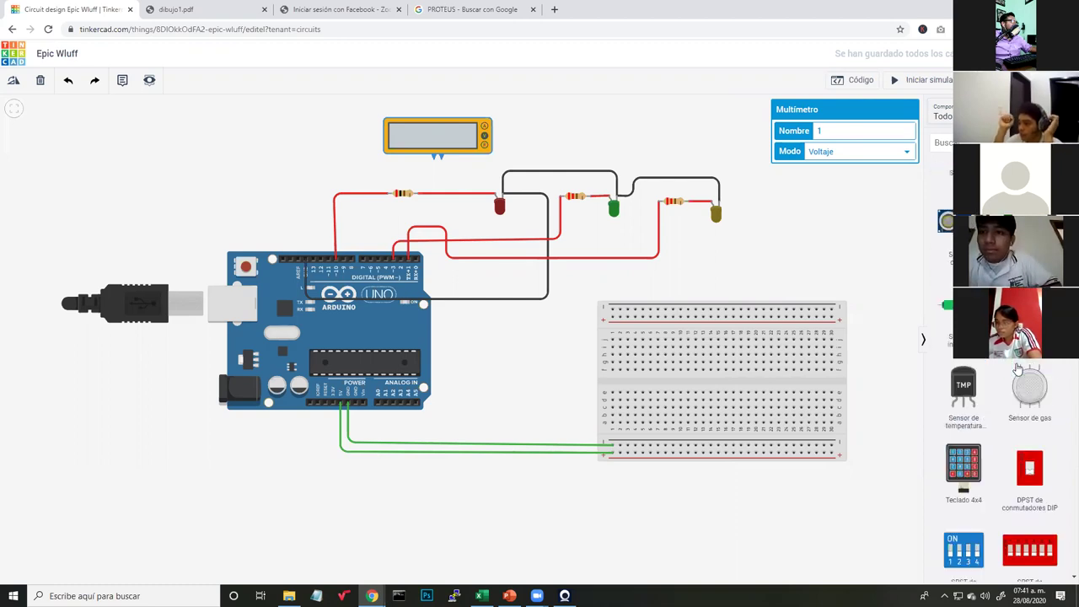
{"action": "scroll", "coordinate": [1028, 411], "scroll_direction": "down", "scroll_amount": 2}
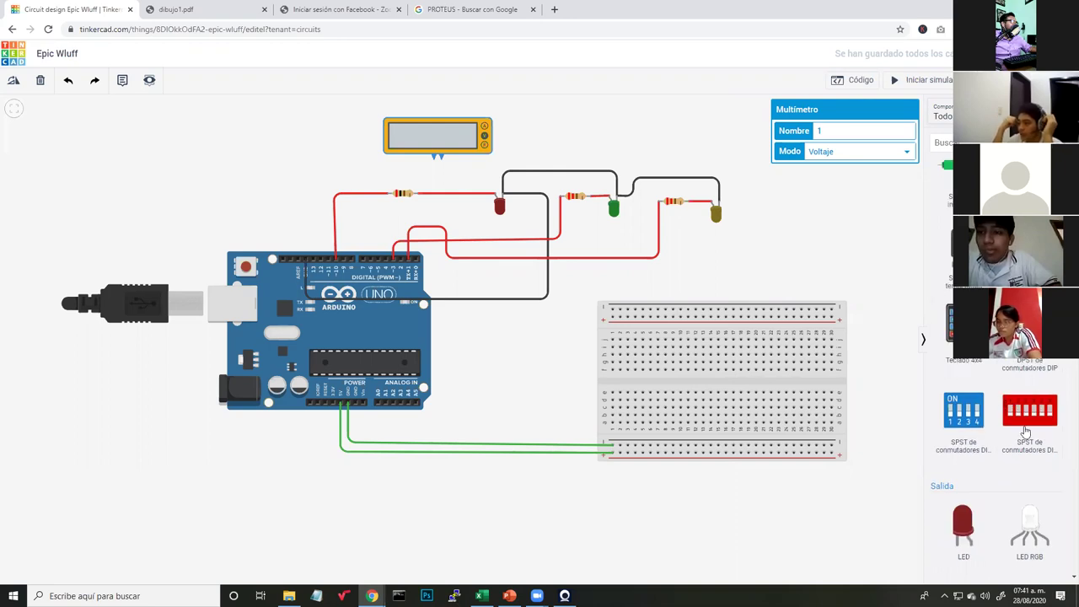
Look through the output parts, power sources, breadboards, microcontrollers and instruments in the component library.
{"action": "scroll", "coordinate": [1003, 421], "scroll_direction": "down", "scroll_amount": 2}
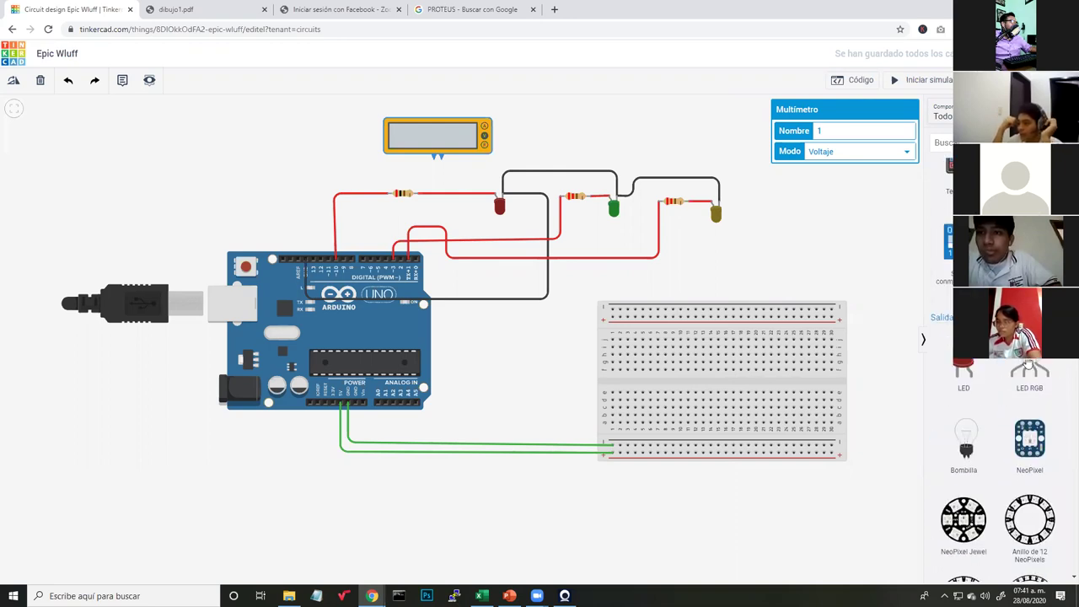
{"action": "scroll", "coordinate": [999, 421], "scroll_direction": "down", "scroll_amount": 5}
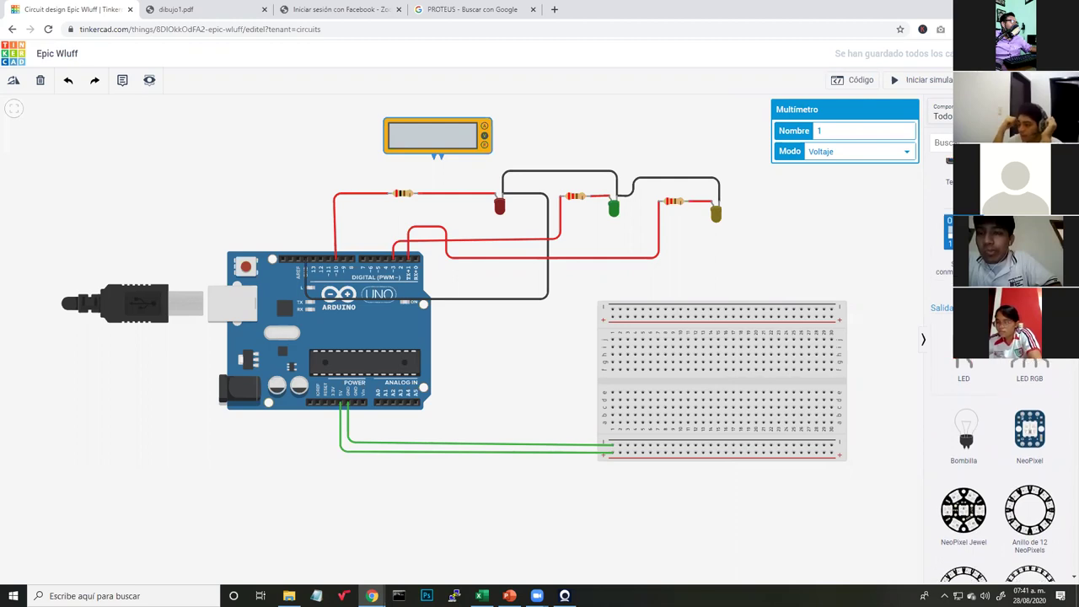
{"action": "scroll", "coordinate": [999, 421], "scroll_direction": "down", "scroll_amount": 3}
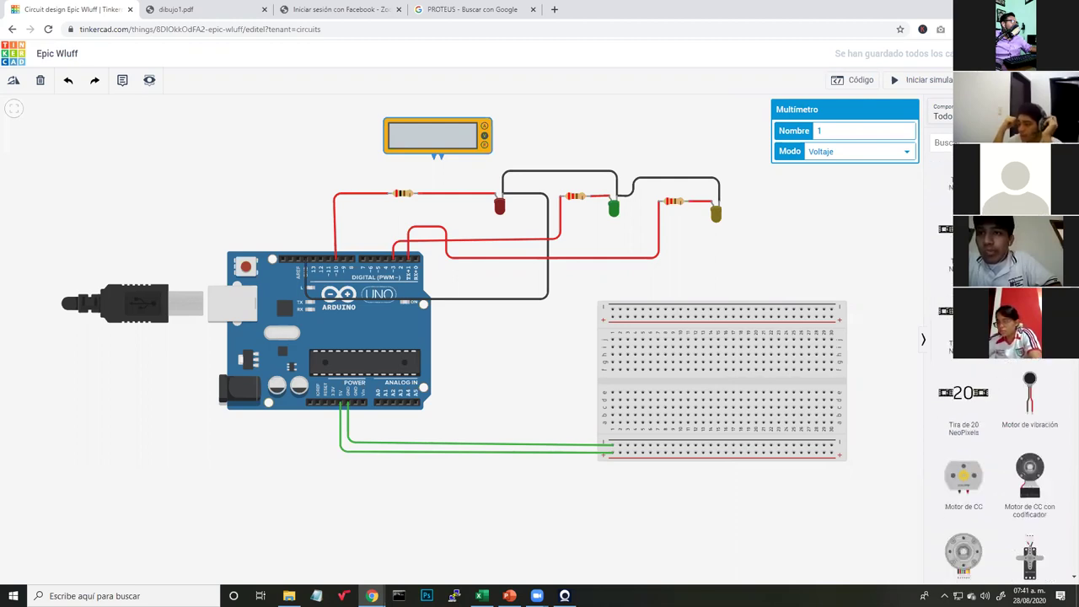
{"action": "scroll", "coordinate": [999, 421], "scroll_direction": "down", "scroll_amount": 5}
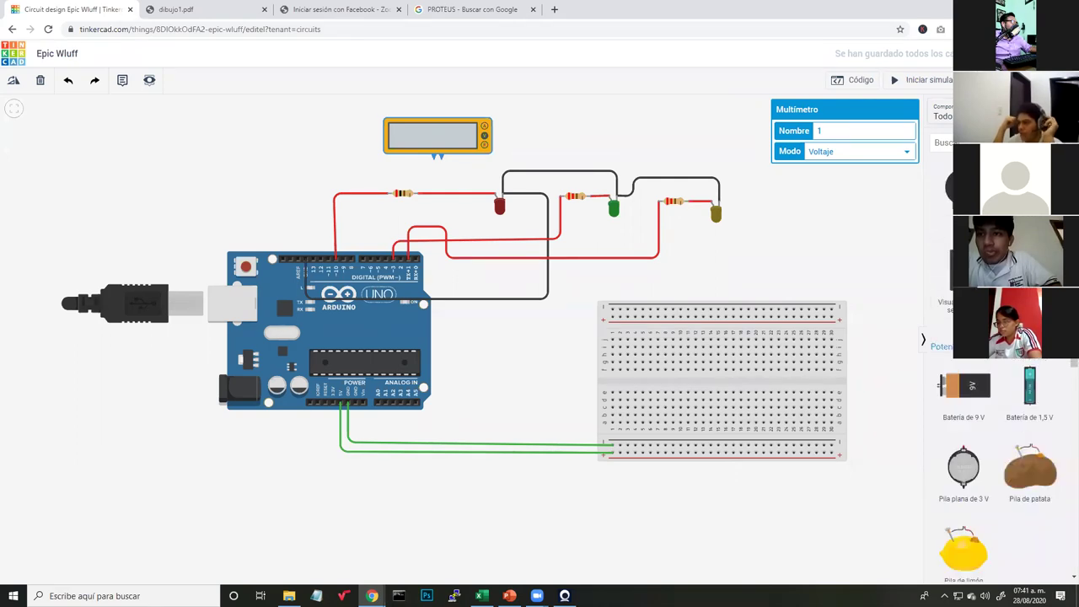
{"action": "scroll", "coordinate": [999, 422], "scroll_direction": "down", "scroll_amount": 3}
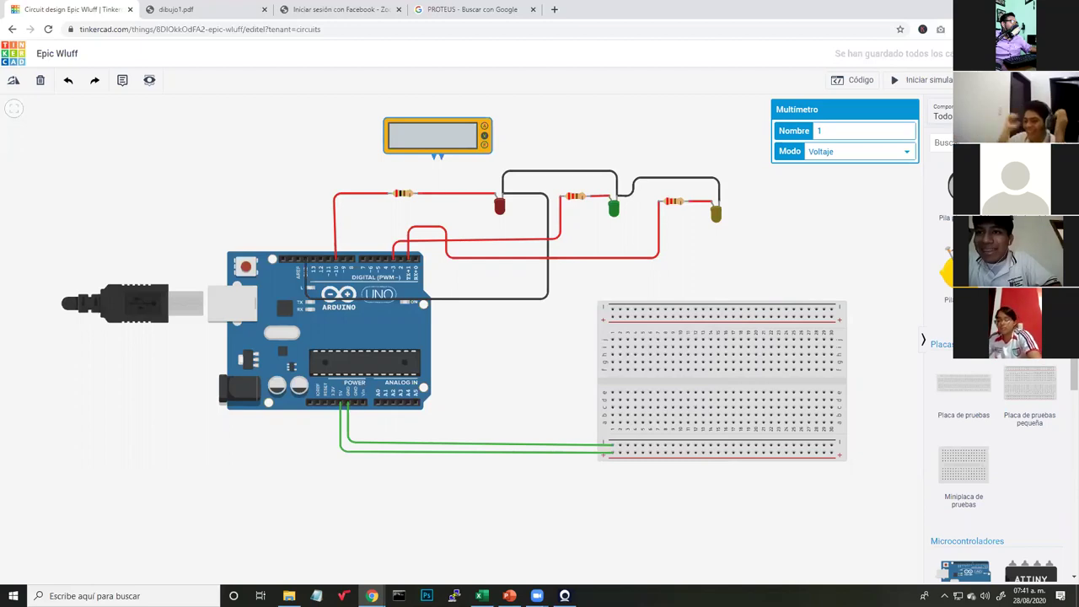
{"action": "scroll", "coordinate": [999, 422], "scroll_direction": "down", "scroll_amount": 2}
{"action": "scroll", "coordinate": [999, 421], "scroll_direction": "down", "scroll_amount": 3}
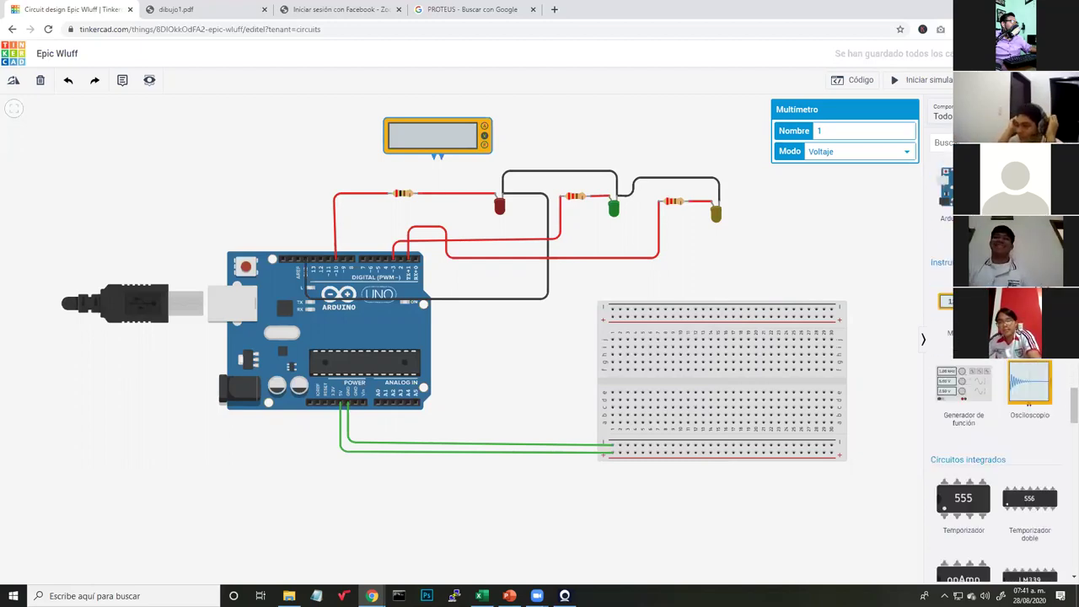
Look through the integrated circuits, power control parts, connectors and logic chips in the component library.
{"action": "scroll", "coordinate": [1036, 395], "scroll_direction": "down", "scroll_amount": 1}
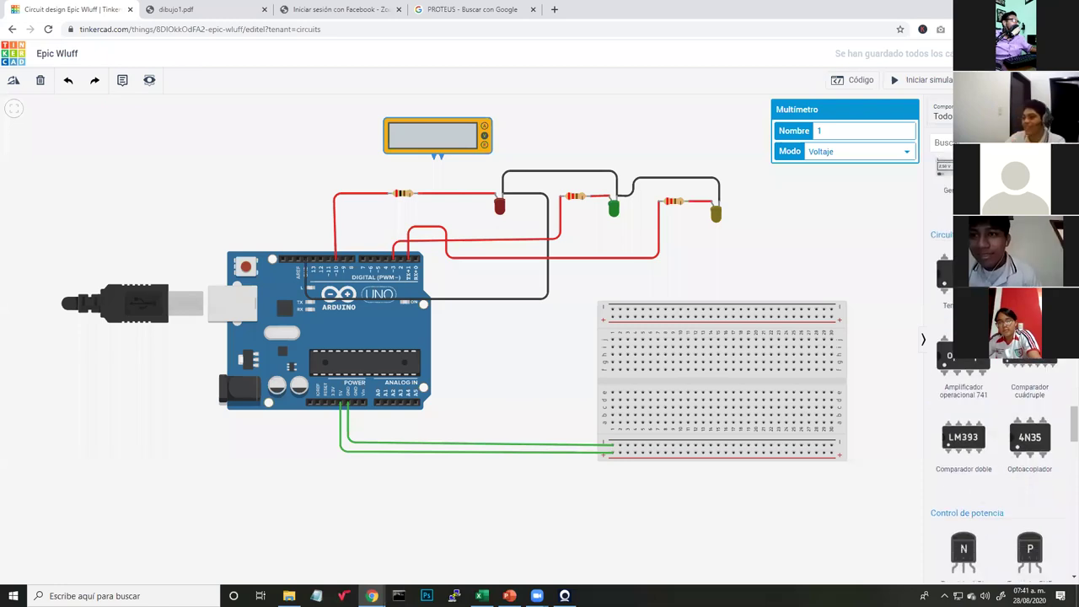
{"action": "scroll", "coordinate": [1002, 415], "scroll_direction": "down", "scroll_amount": 3}
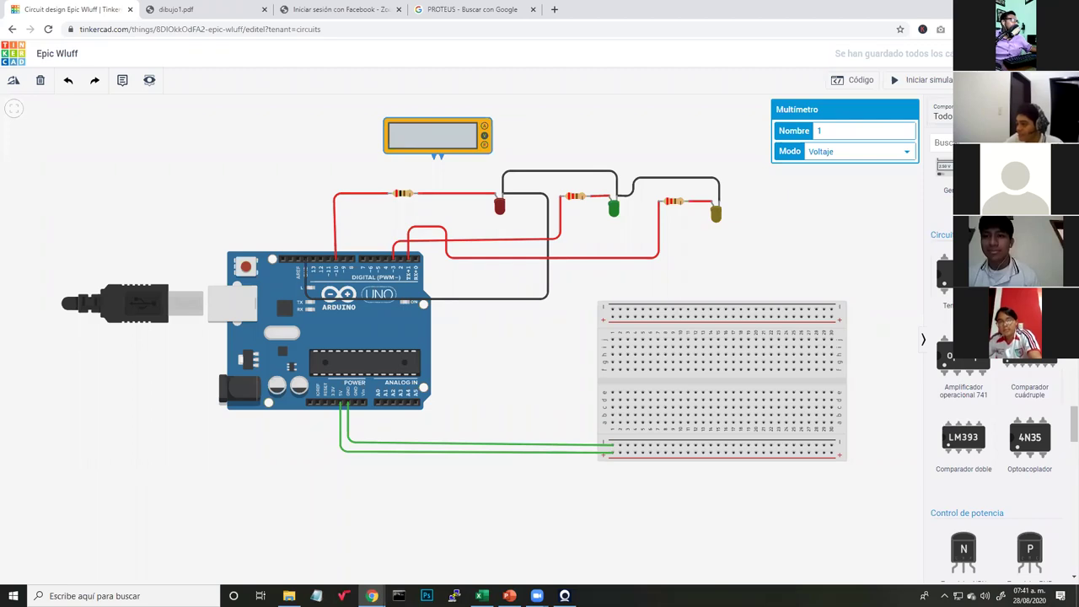
{"action": "scroll", "coordinate": [1017, 409], "scroll_direction": "down", "scroll_amount": 6}
{"action": "scroll", "coordinate": [1017, 409], "scroll_direction": "down", "scroll_amount": 7}
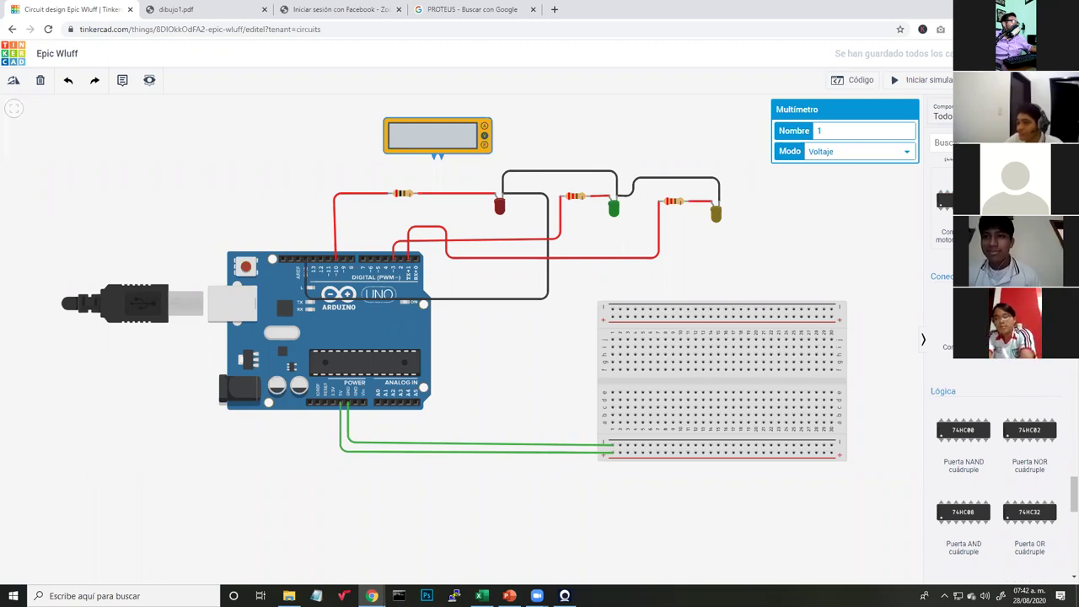
{"action": "scroll", "coordinate": [1003, 421], "scroll_direction": "down", "scroll_amount": 5}
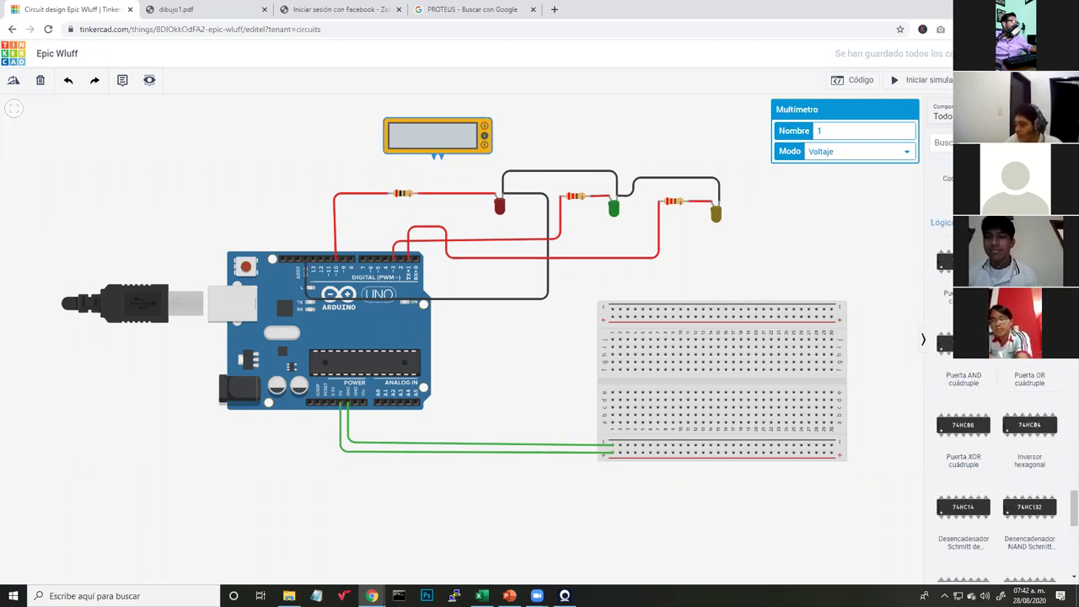
{"action": "scroll", "coordinate": [996, 421], "scroll_direction": "down", "scroll_amount": 10}
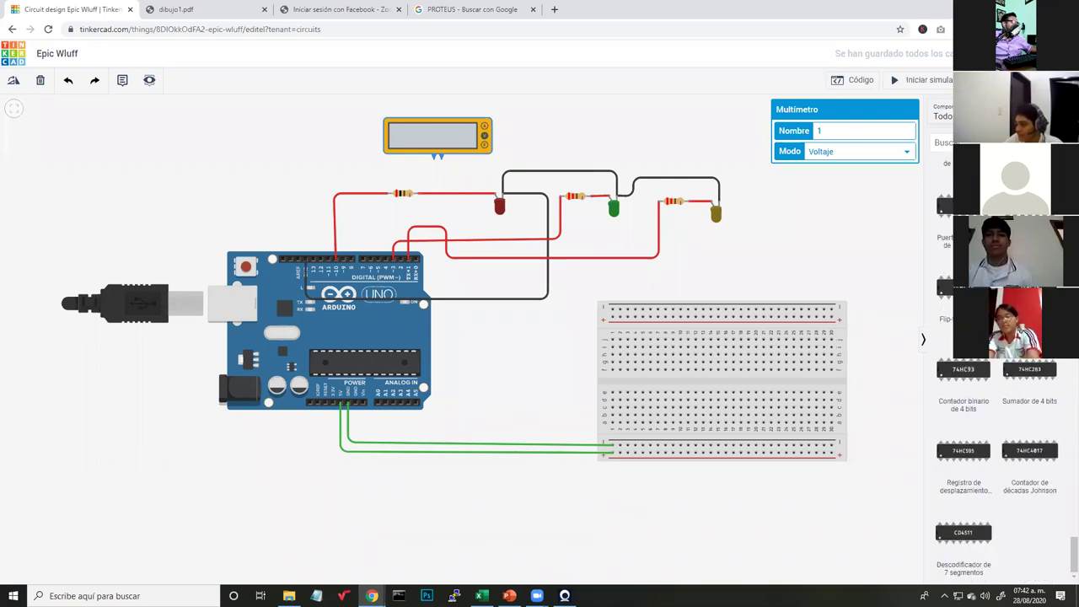
Review the component library backwards from the logic chips to the batteries, and return to the integrated circuits.
{"action": "scroll", "coordinate": [994, 422], "scroll_direction": "up", "scroll_amount": 3}
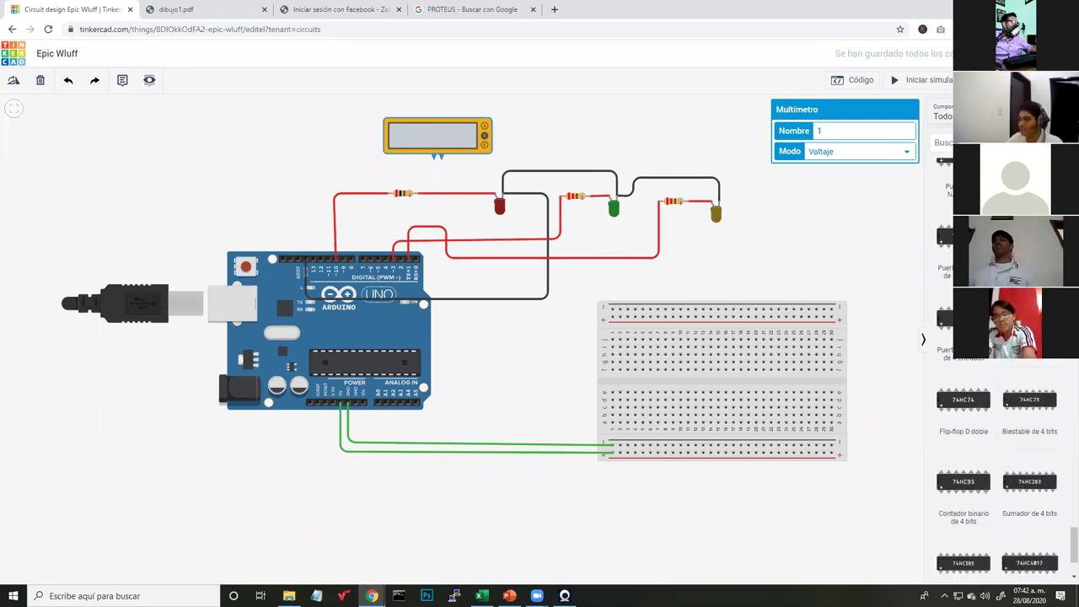
{"action": "scroll", "coordinate": [1018, 371], "scroll_direction": "up", "scroll_amount": 8}
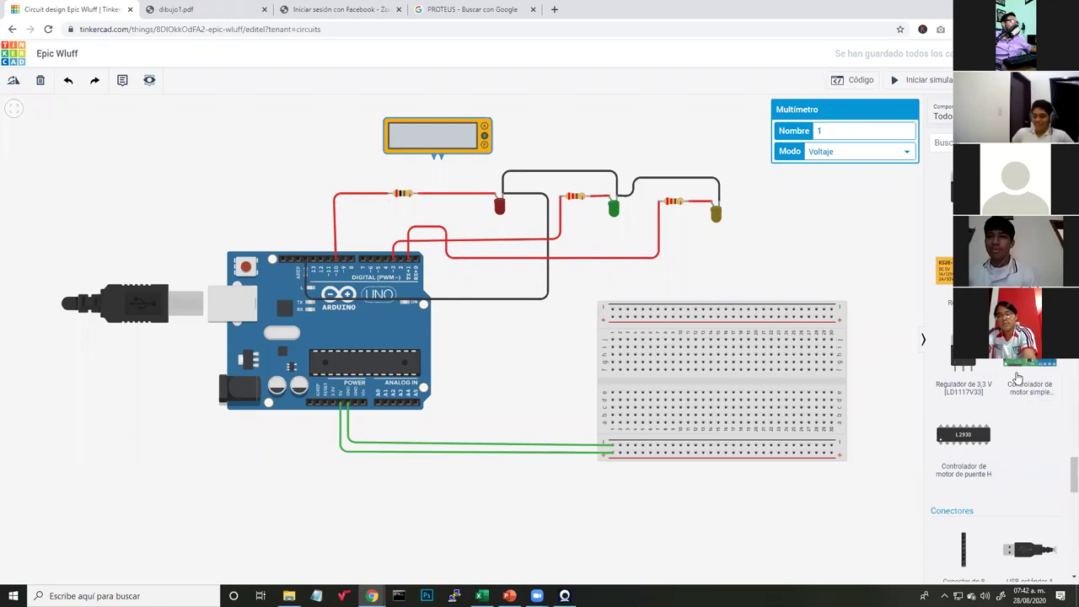
{"action": "scroll", "coordinate": [1017, 377], "scroll_direction": "up", "scroll_amount": 10}
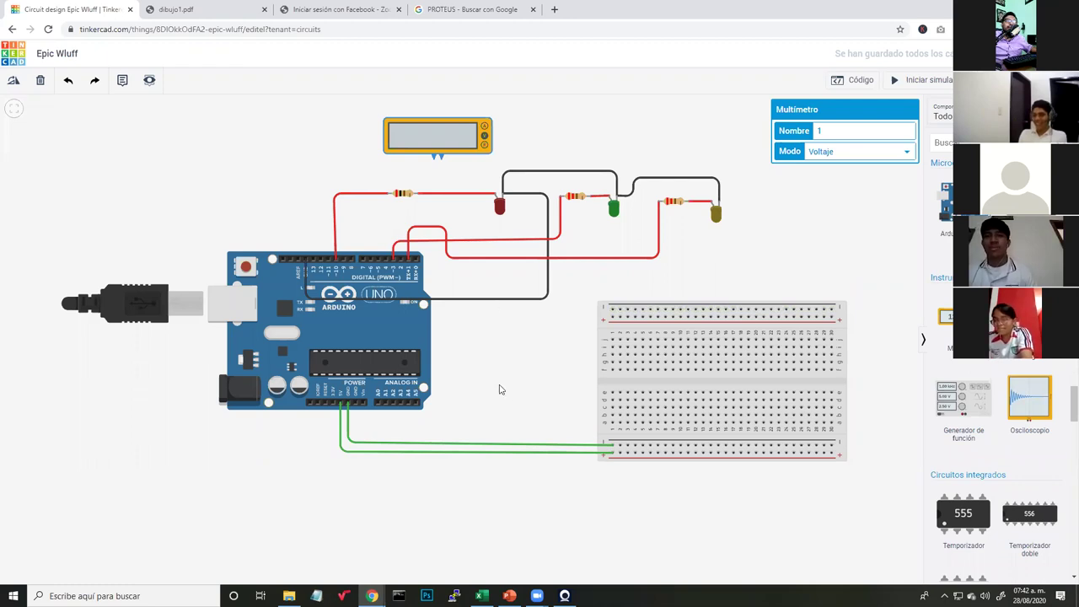
{"action": "scroll", "coordinate": [964, 396], "scroll_direction": "up", "scroll_amount": 8}
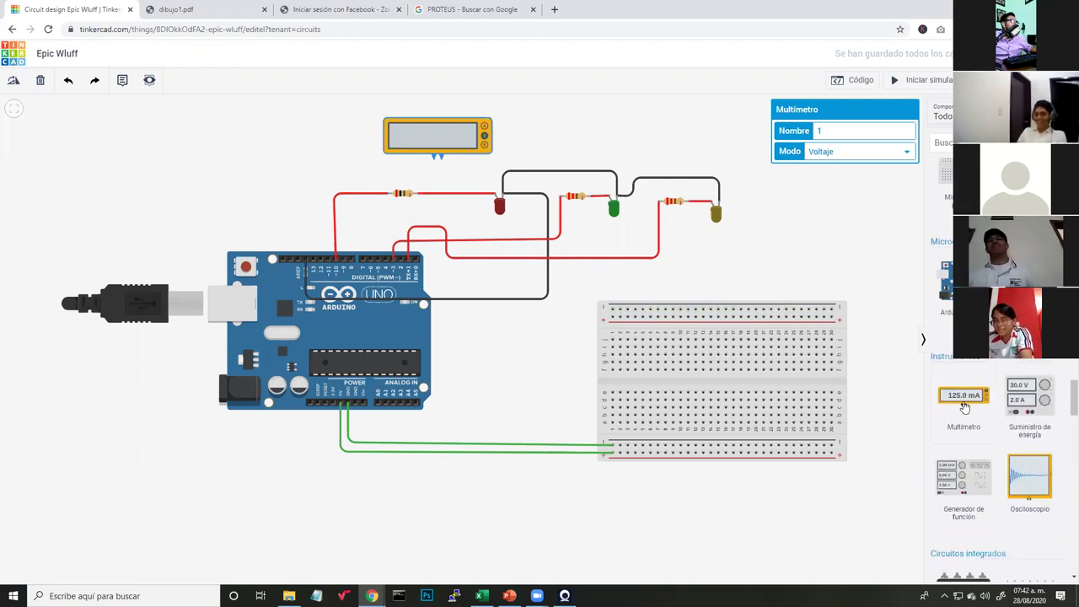
{"action": "scroll", "coordinate": [965, 403], "scroll_direction": "up", "scroll_amount": 5}
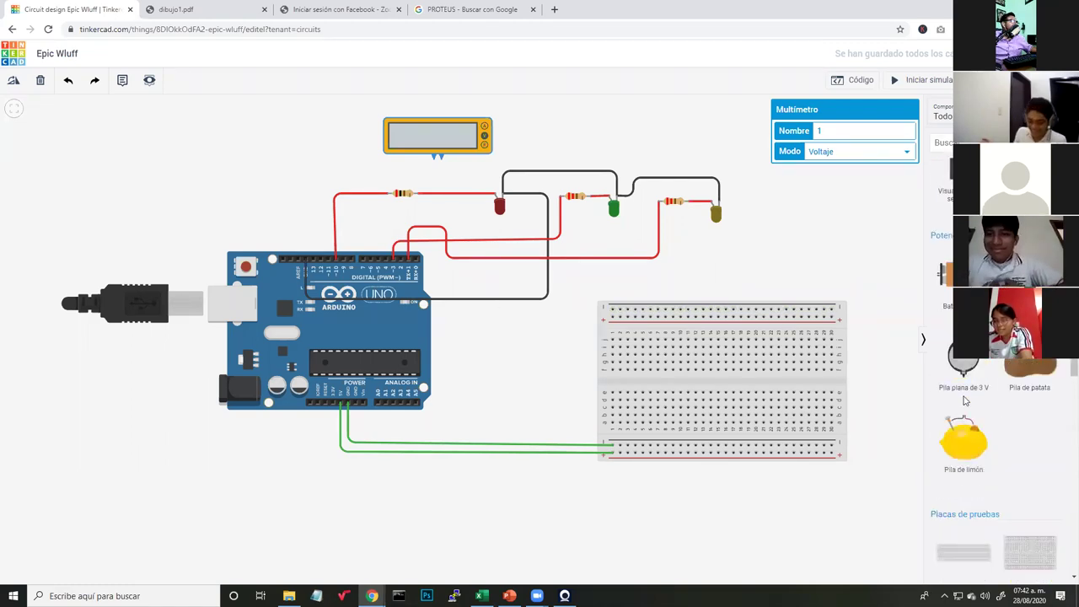
{"action": "scroll", "coordinate": [960, 399], "scroll_direction": "down", "scroll_amount": 8}
{"action": "scroll", "coordinate": [959, 399], "scroll_direction": "down", "scroll_amount": 8}
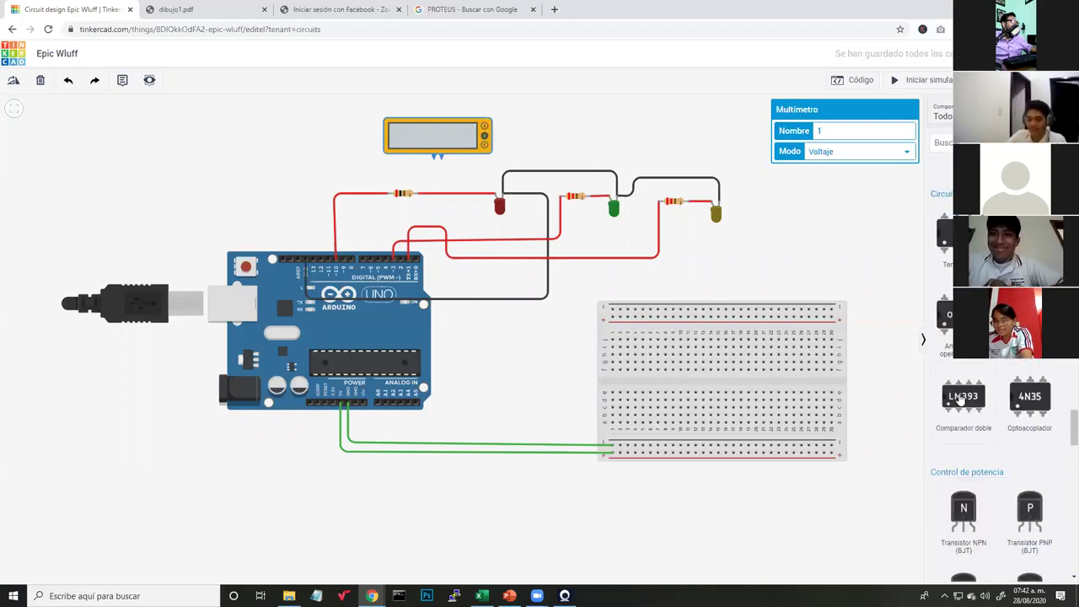
{"action": "scroll", "coordinate": [959, 399], "scroll_direction": "up", "scroll_amount": 1}
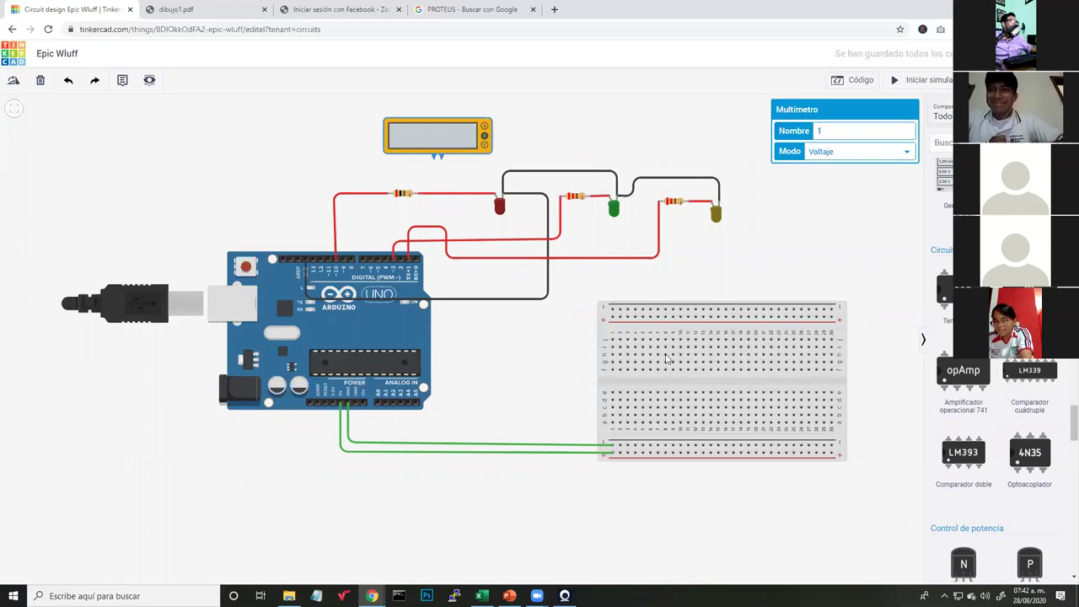